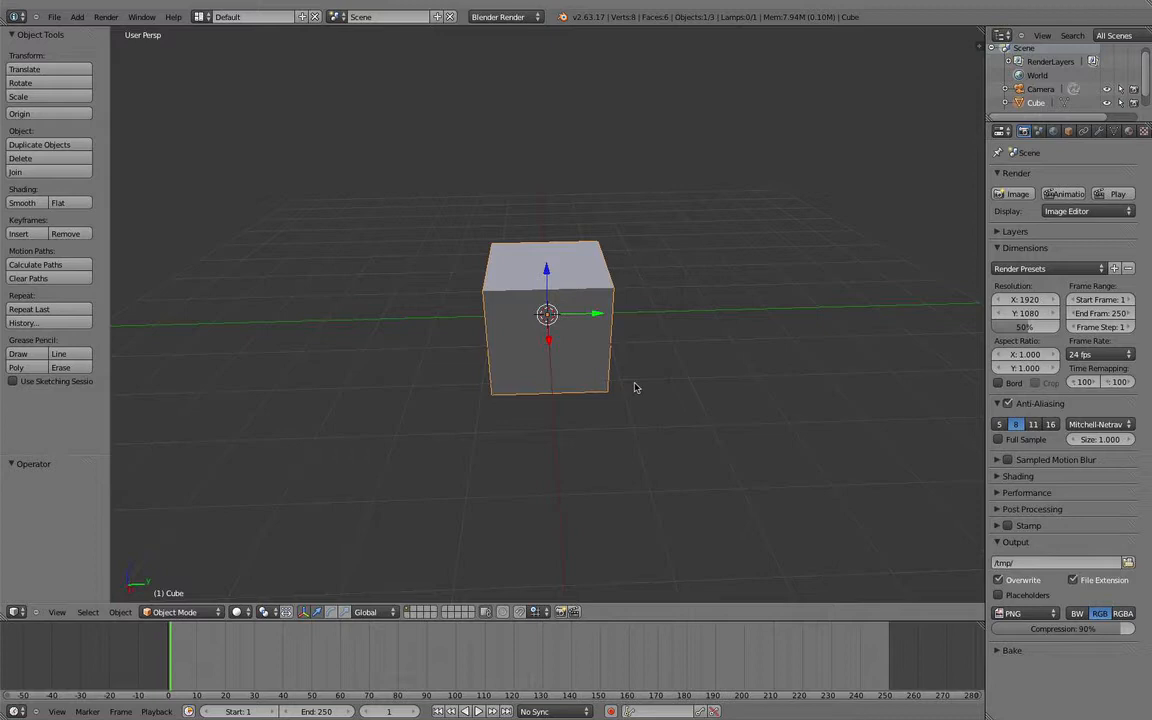
# Step: Find the Screencast Keys add-on by searching for "scre" in the user preferences, enable it and close the preferences
pyautogui.press('KP_7')
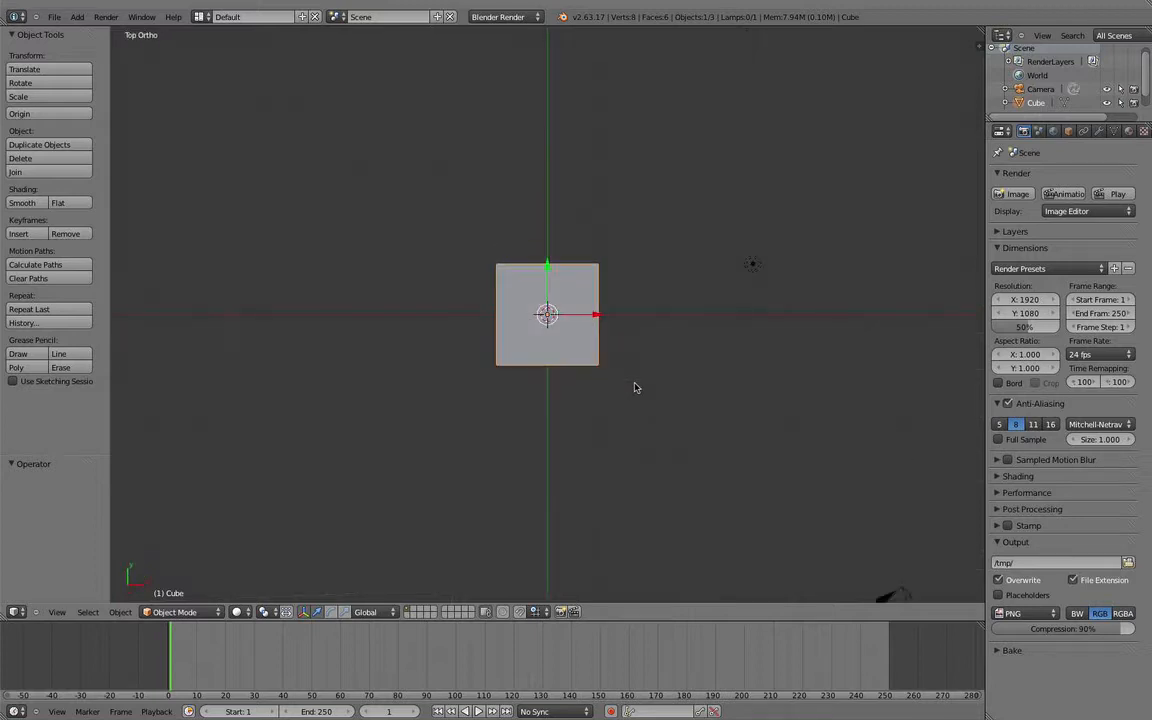
pyautogui.click(54, 17)
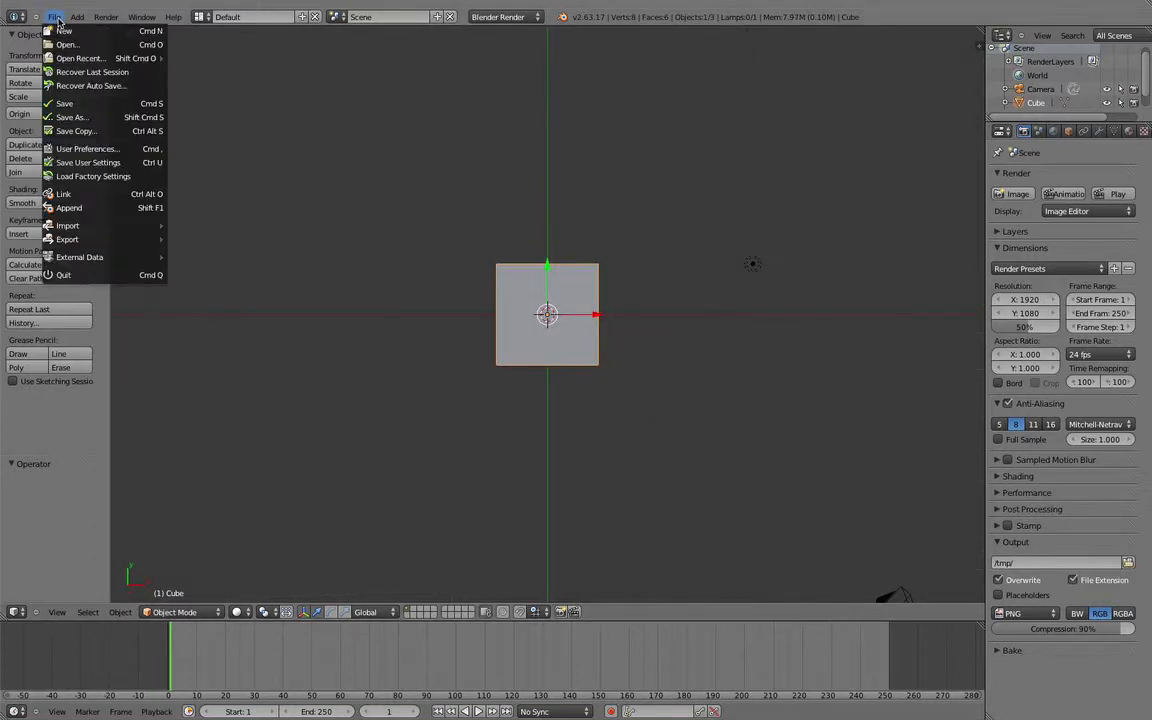
pyautogui.click(85, 148)
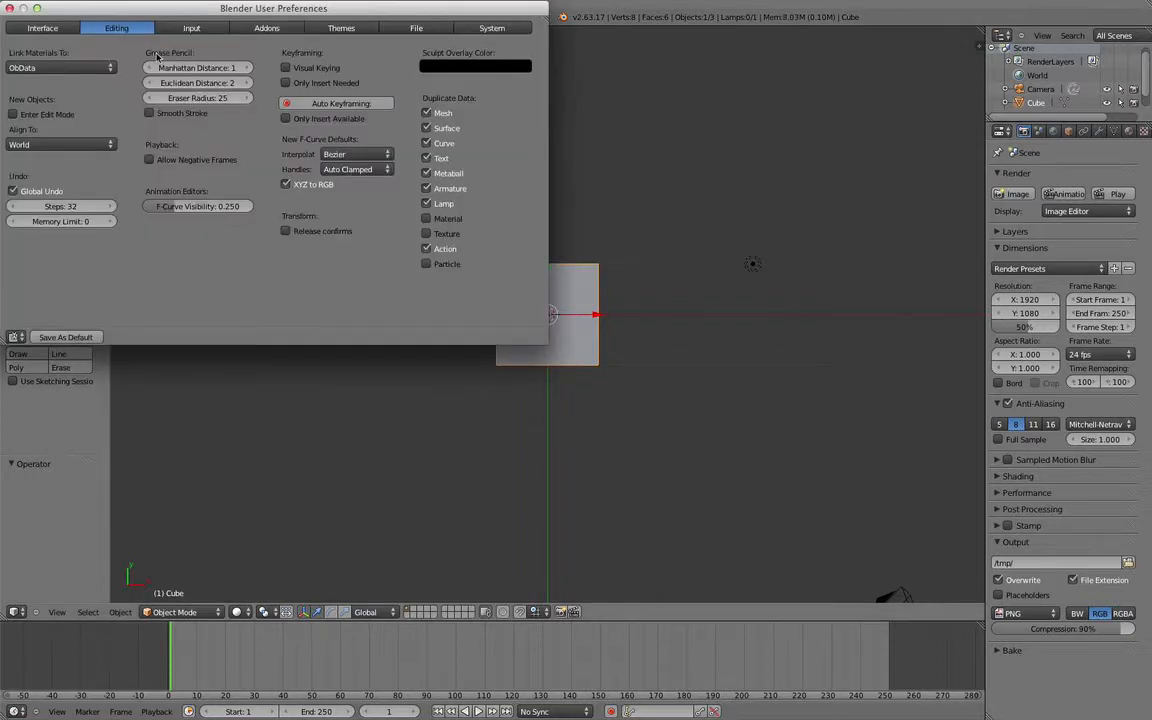
pyautogui.click(267, 30)
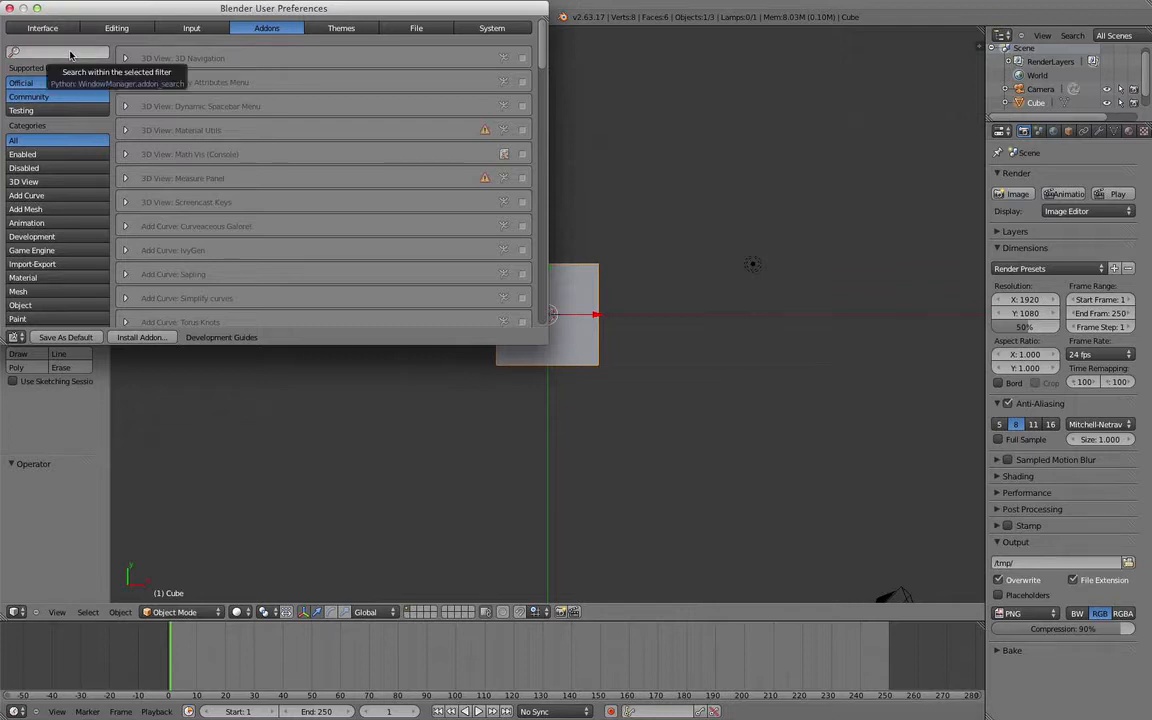
pyautogui.click(69, 52)
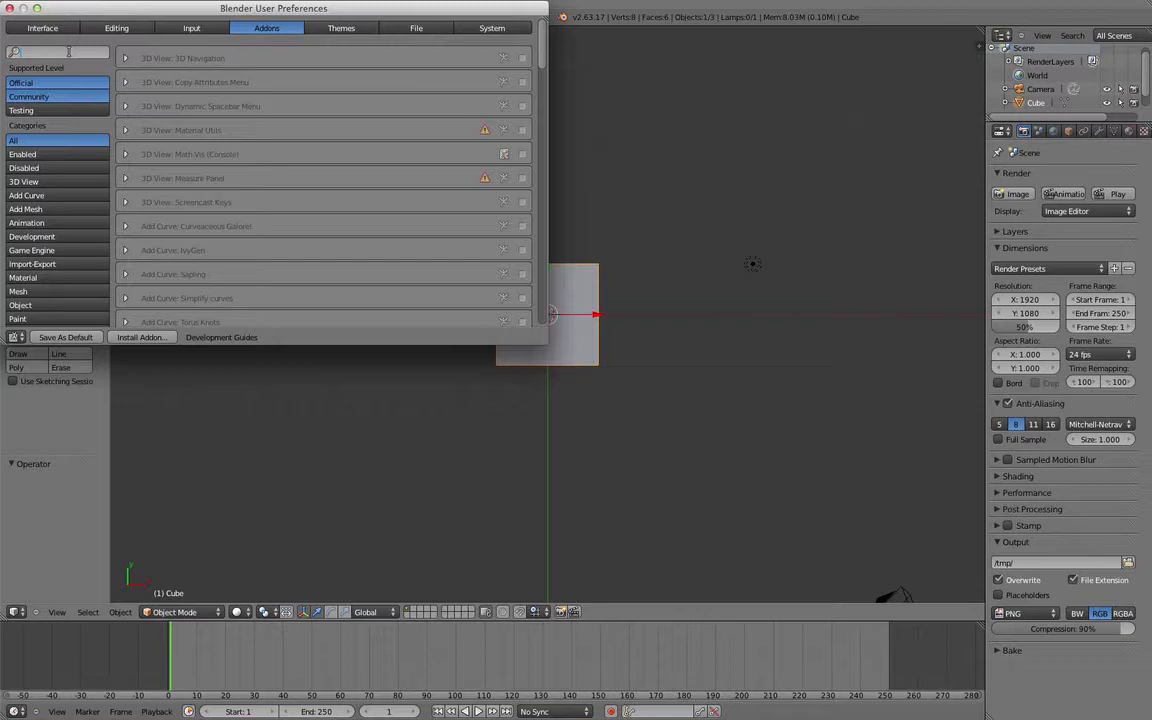
pyautogui.write('scr')
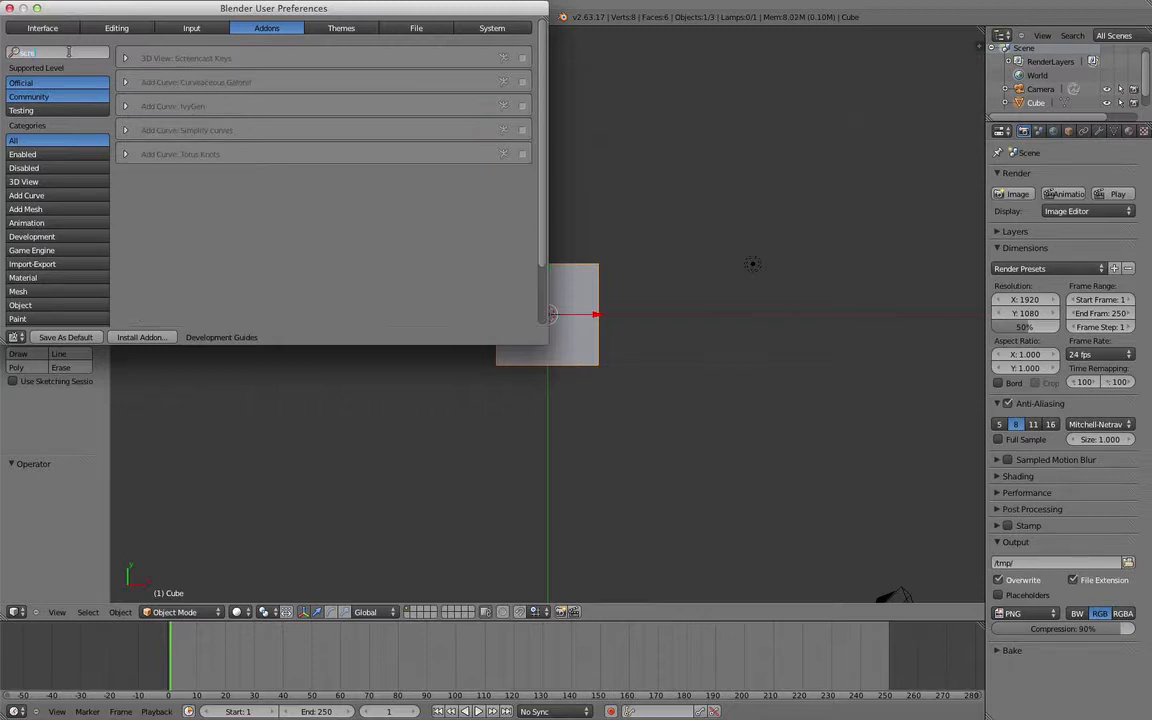
pyautogui.press('Return')
pyautogui.click(521, 58)
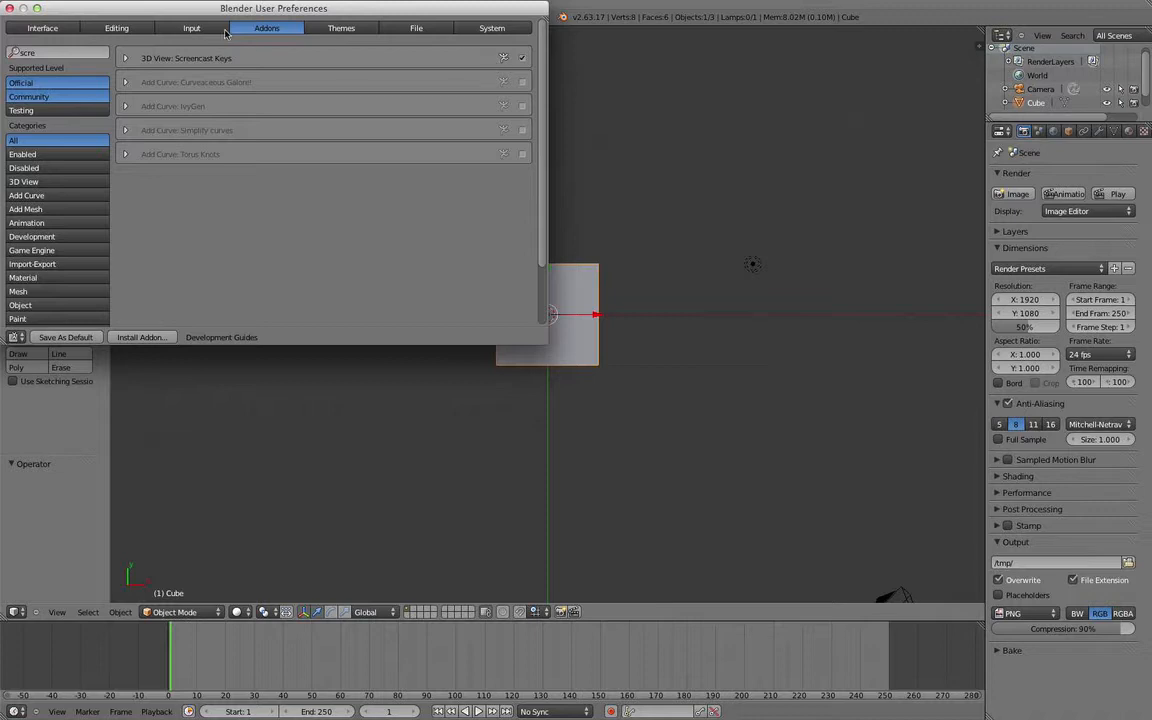
pyautogui.click(9, 9)
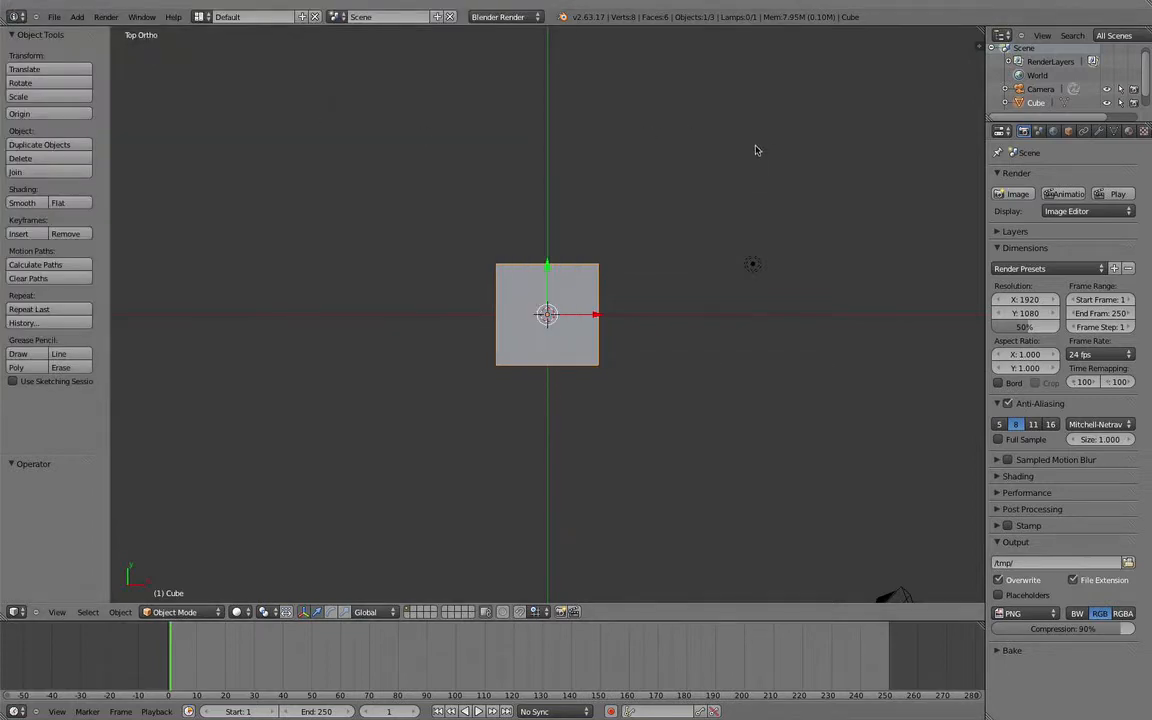
# Step: Start the Screencast Keys display in the 3D view
pyautogui.press('n')
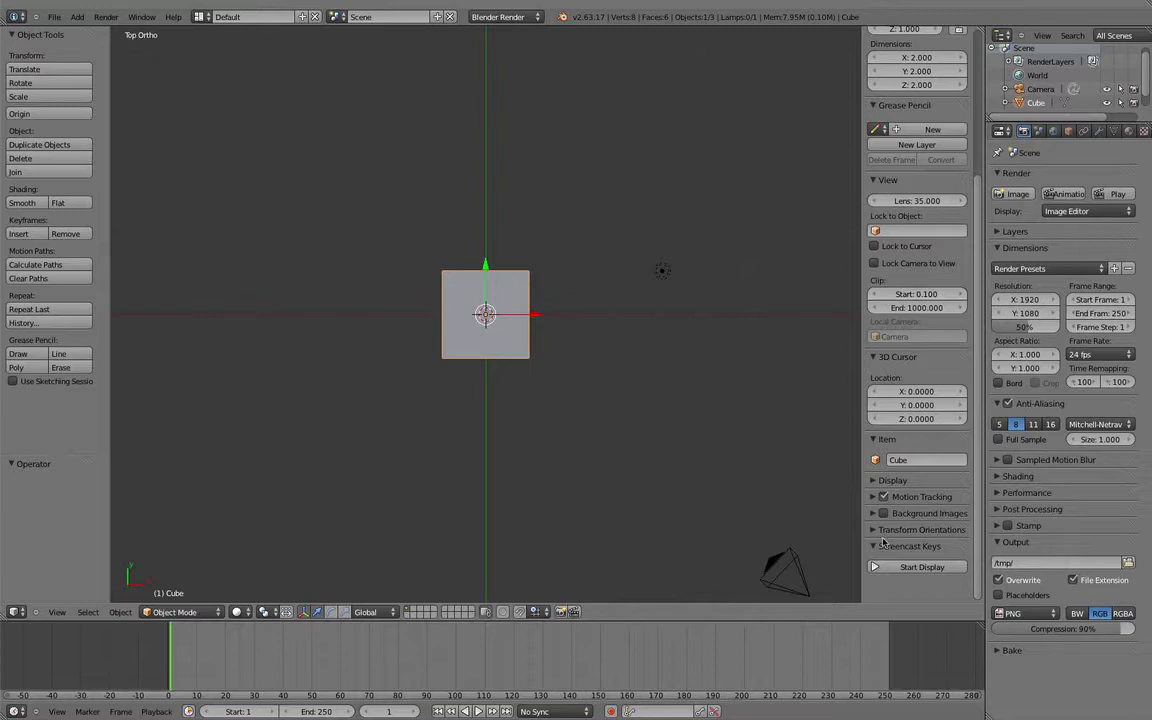
pyautogui.click(921, 567)
pyautogui.press('n')
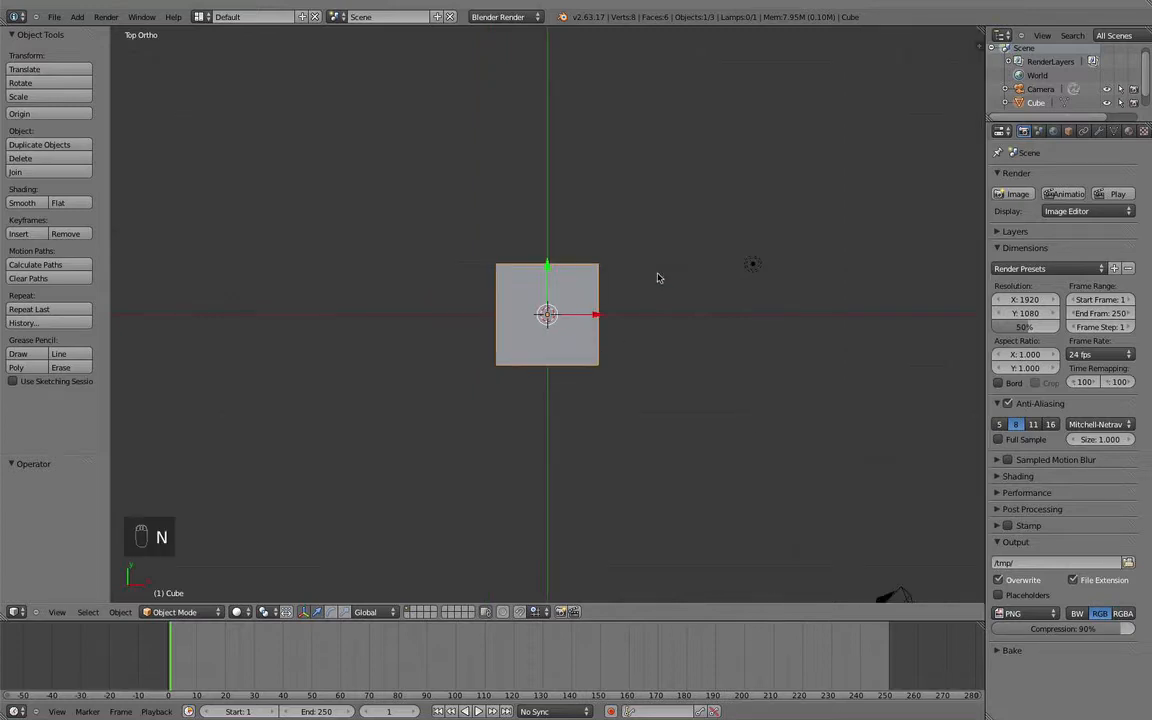
# Step: Raise the cube about 1 unit along Z so its base rests on the ground line, and deselect it
pyautogui.scroll(1, 545, 147)
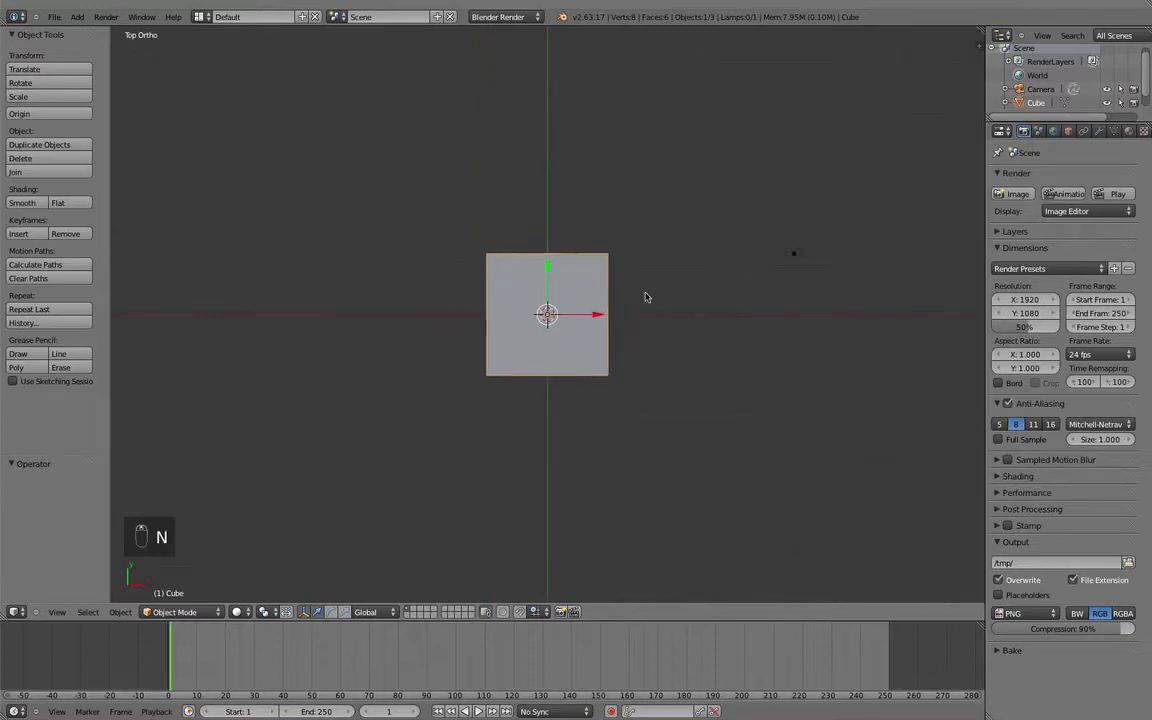
pyautogui.moveTo(585, 283); pyautogui.dragTo(585, 249, button='middle')
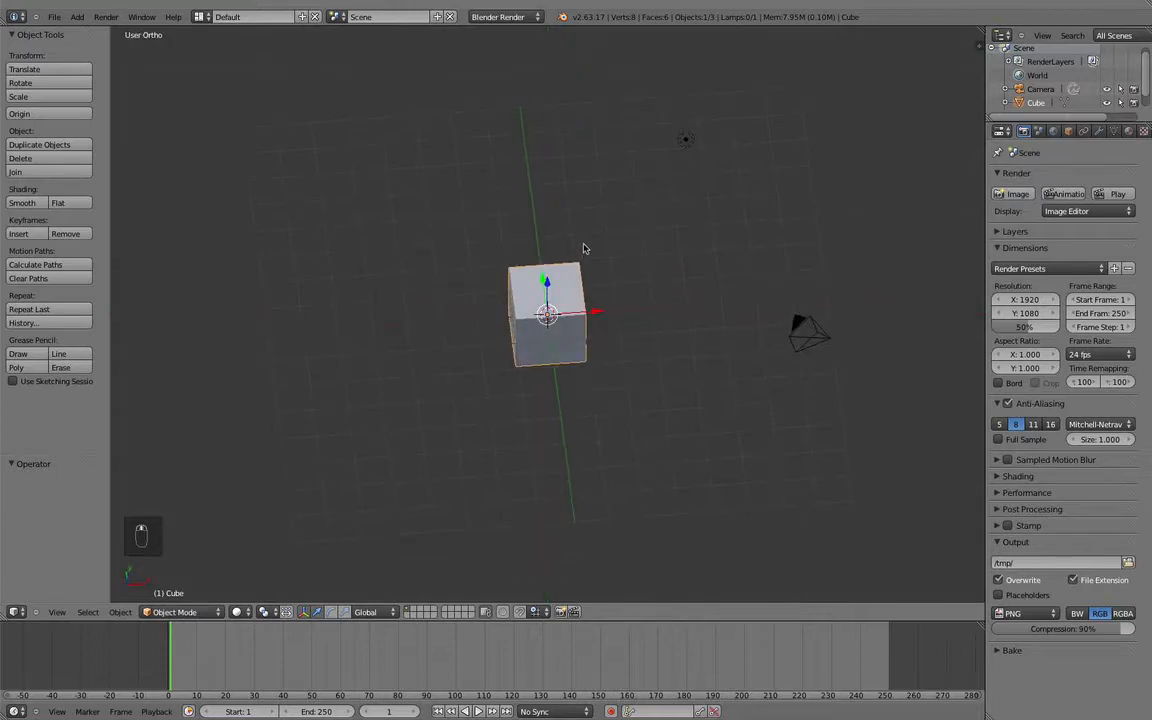
pyautogui.press('KP_7')
pyautogui.press('KP_1')
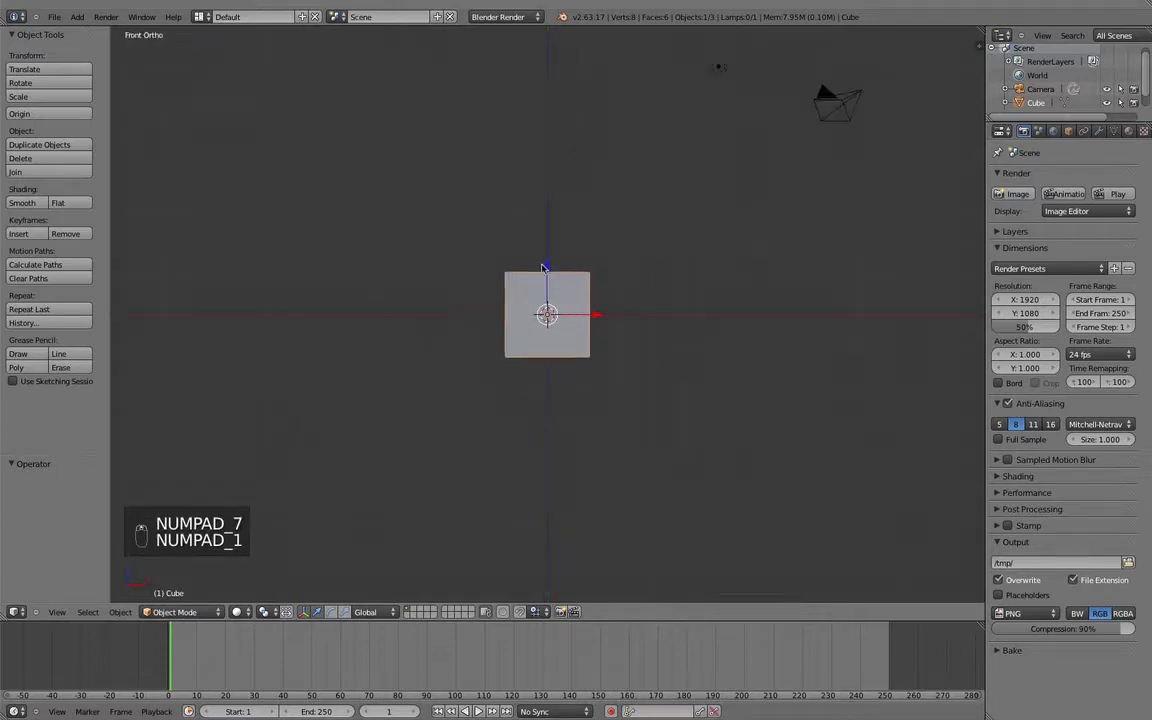
pyautogui.scroll(4, 541, 274)
pyautogui.moveTo(541, 274); pyautogui.dragTo(555, 189)
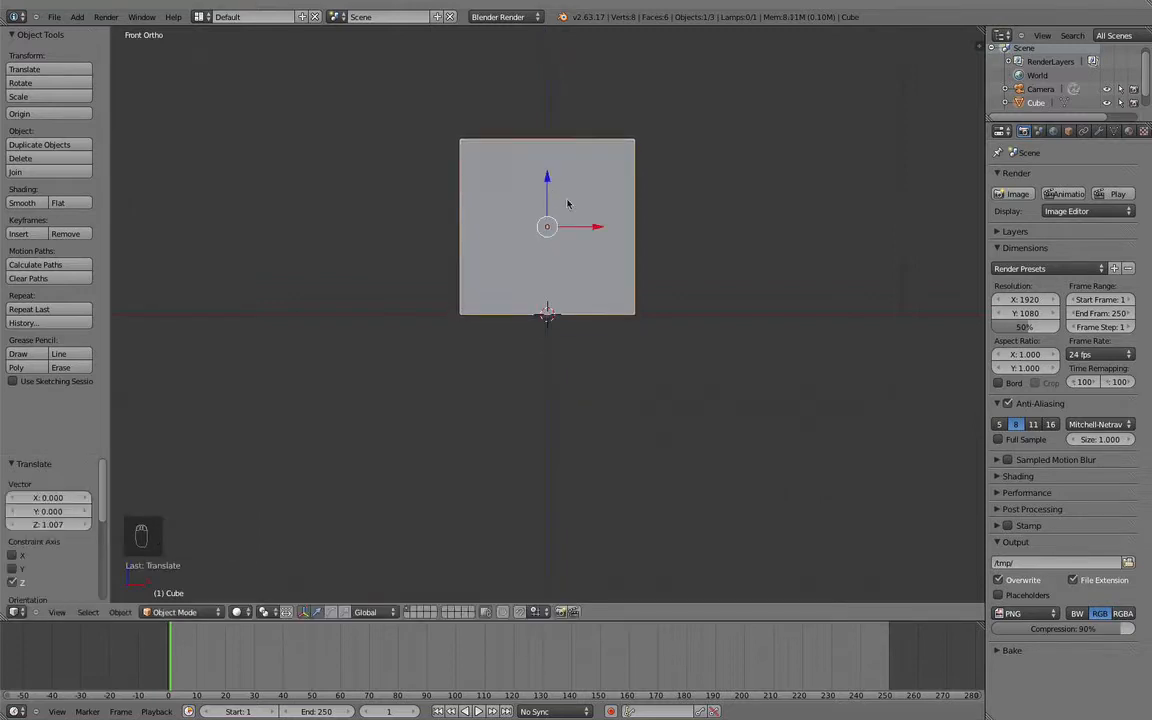
pyautogui.press('a')
pyautogui.moveTo(611, 258); pyautogui.dragTo(648, 283, button='middle')
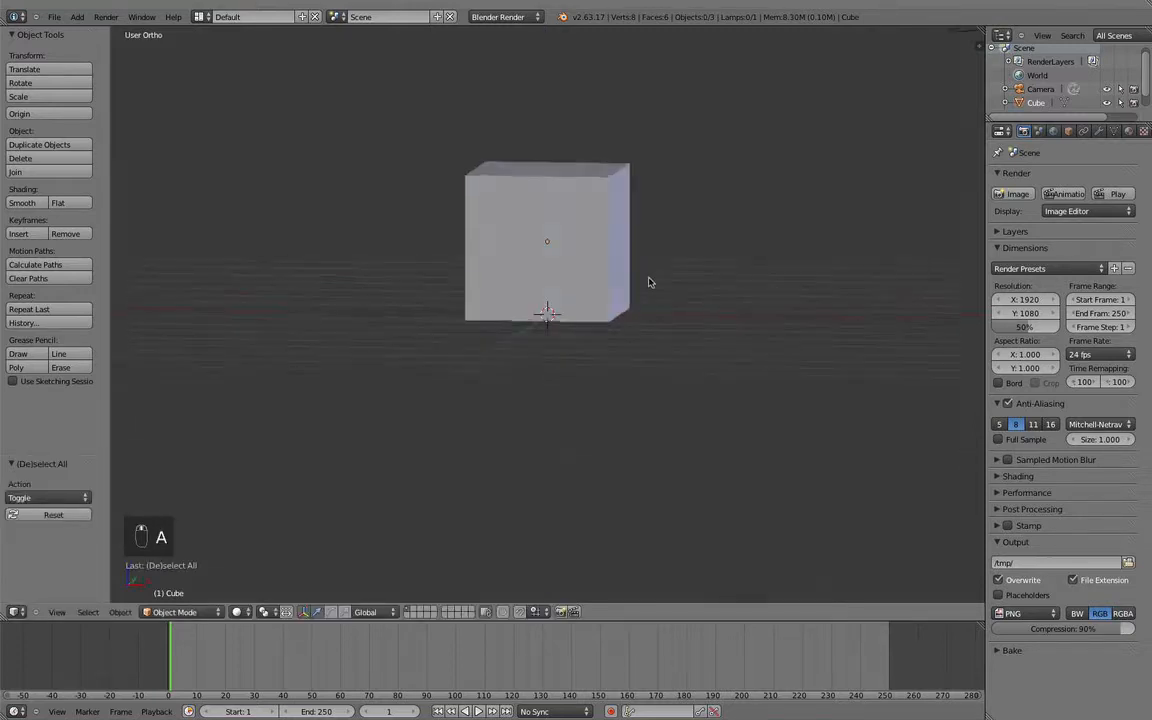
pyautogui.press('z')
pyautogui.press('z')
# Step: Add a mesh circle at the 3D cursor with 16 vertices
pyautogui.press('KP_1')
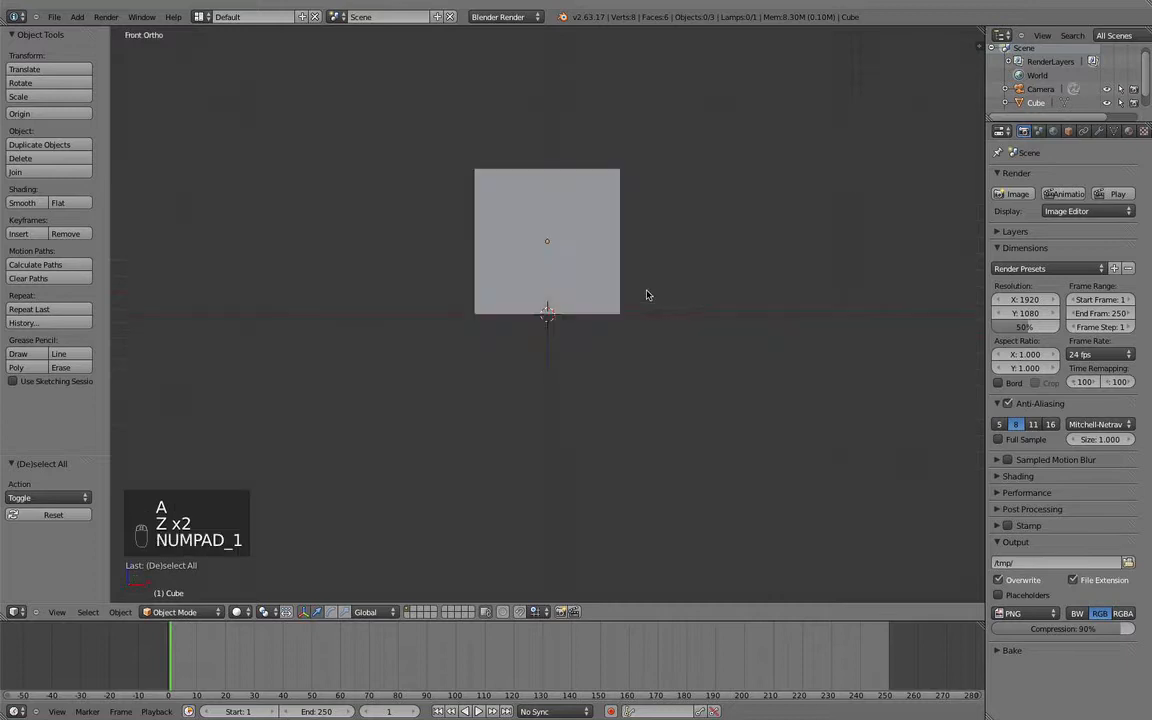
pyautogui.hotkey('shift', 'a')
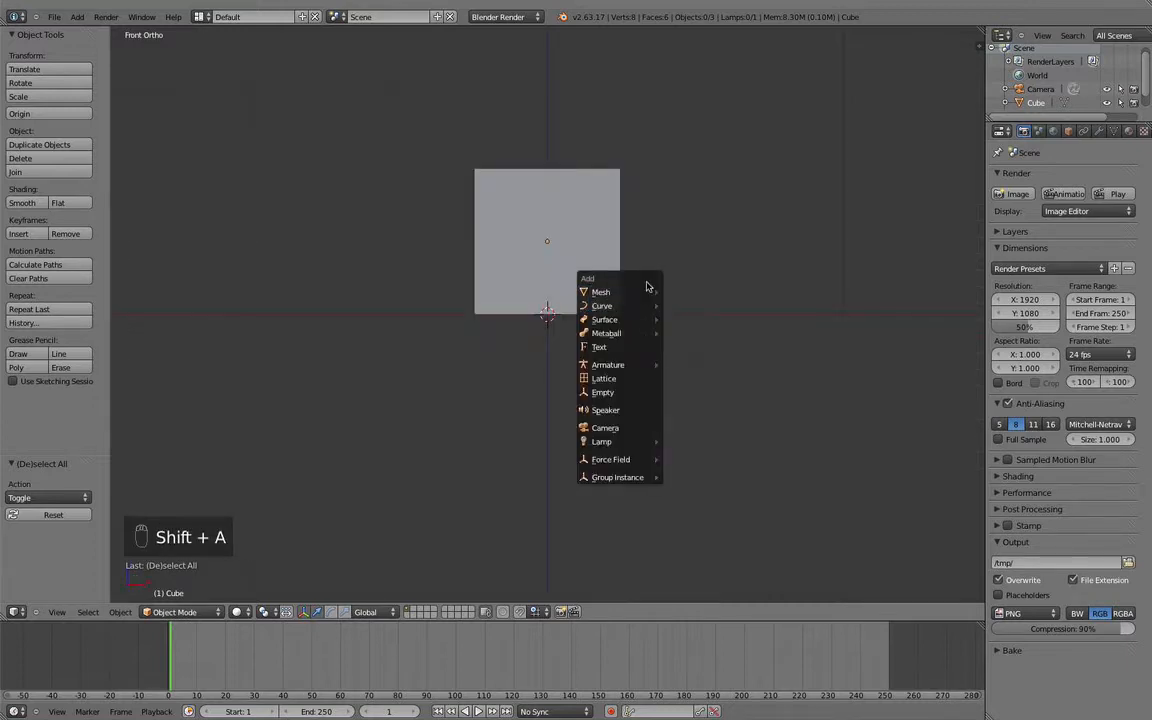
pyautogui.moveTo(632, 292)
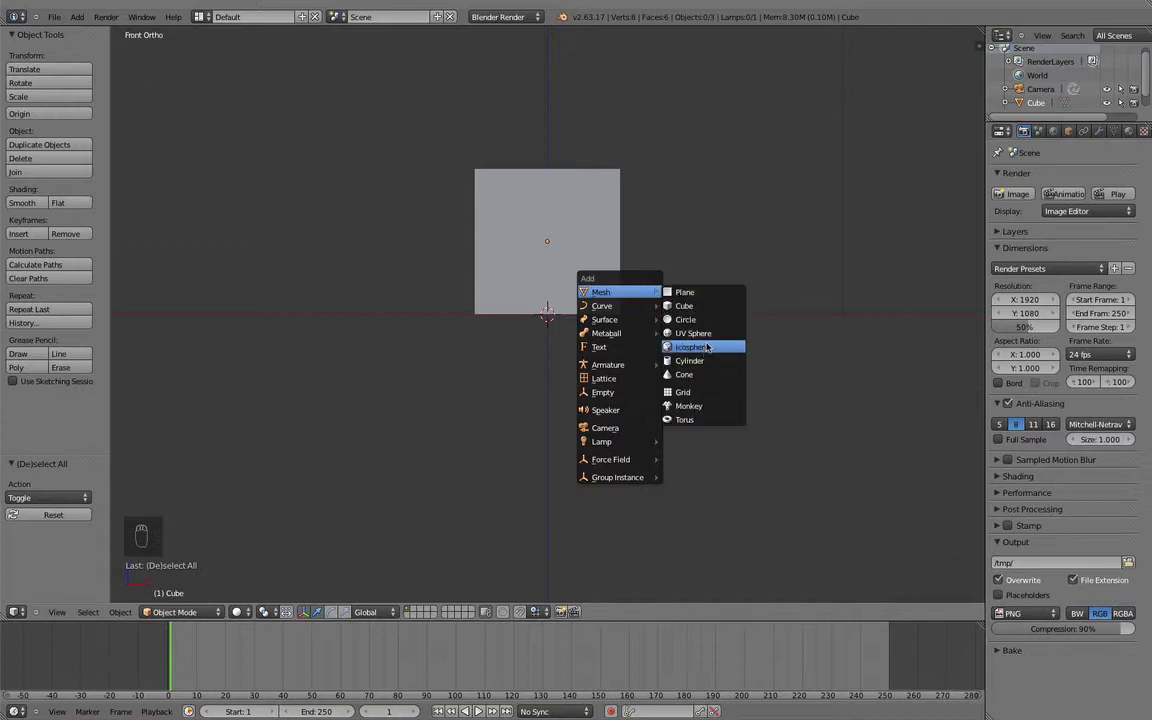
pyautogui.click(685, 319)
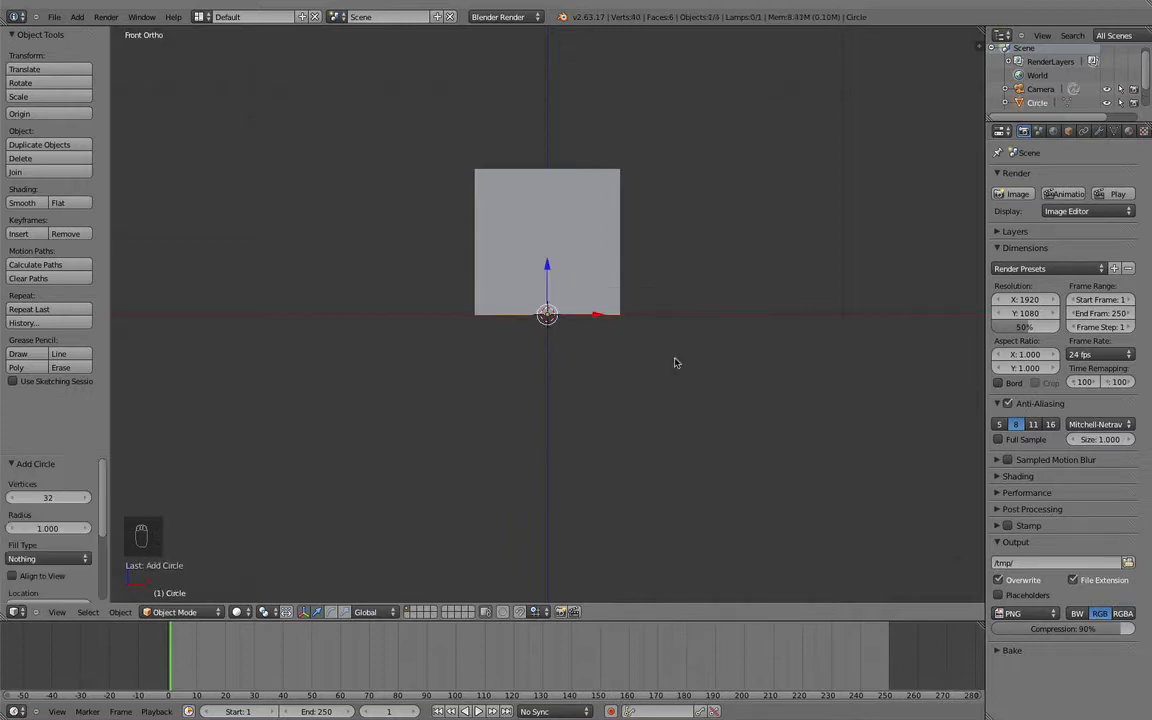
pyautogui.click(48, 497)
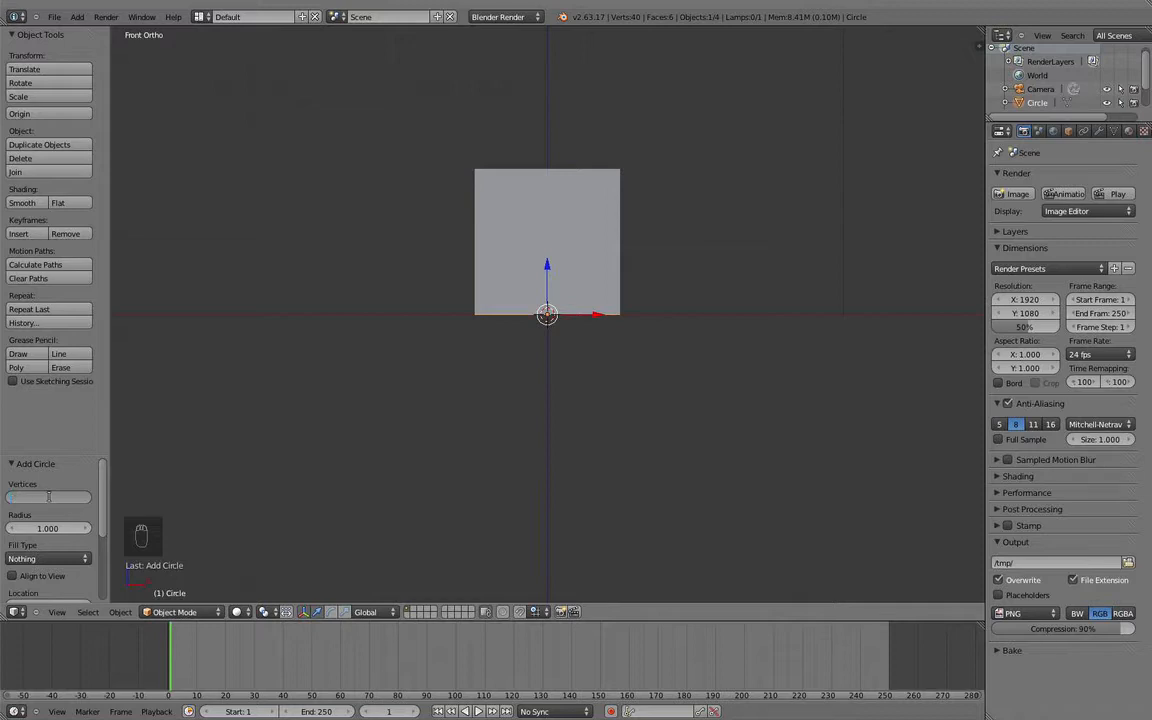
pyautogui.write('16')
pyautogui.press('Return')
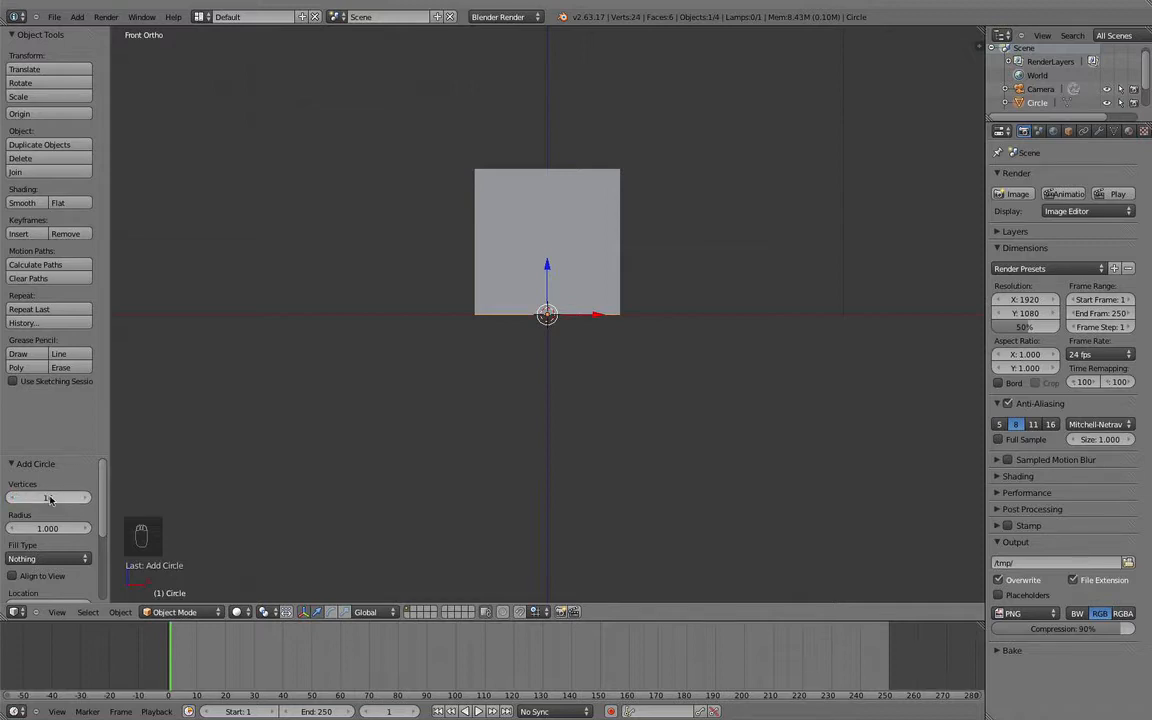
# Step: Scale the circle up uniformly by a factor of about 9.06 so it surrounds the cube widely
pyautogui.press('KP_7')
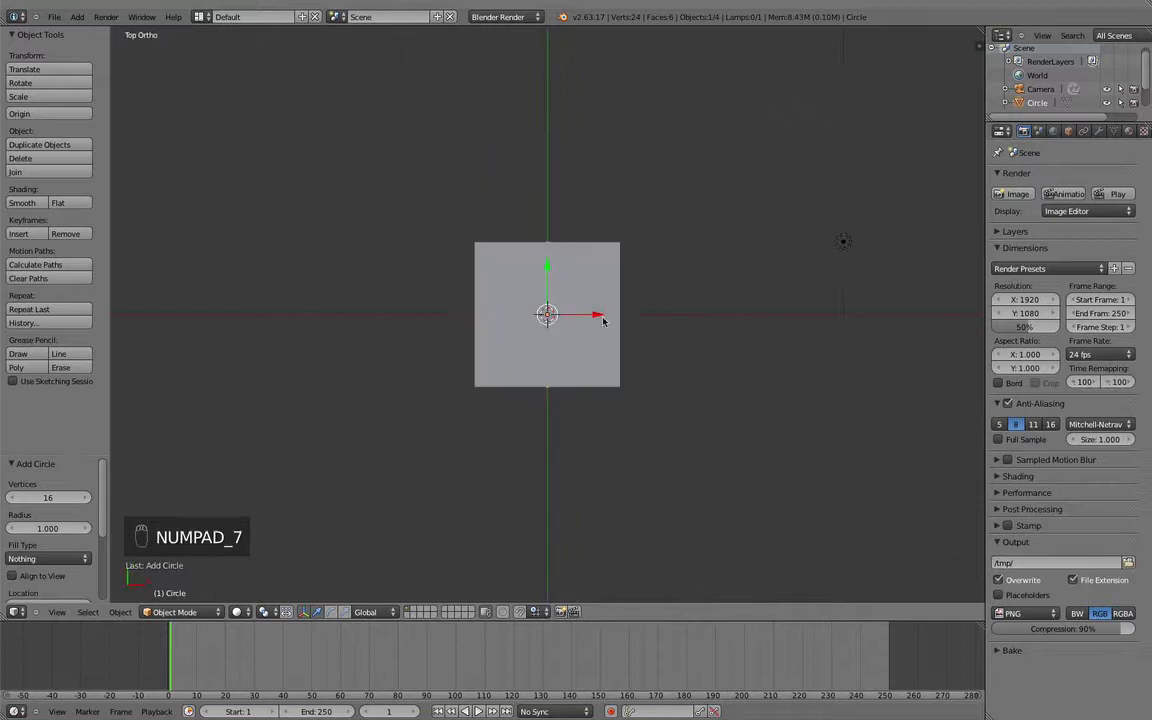
pyautogui.scroll(-4, 442, 365)
pyautogui.press('s')
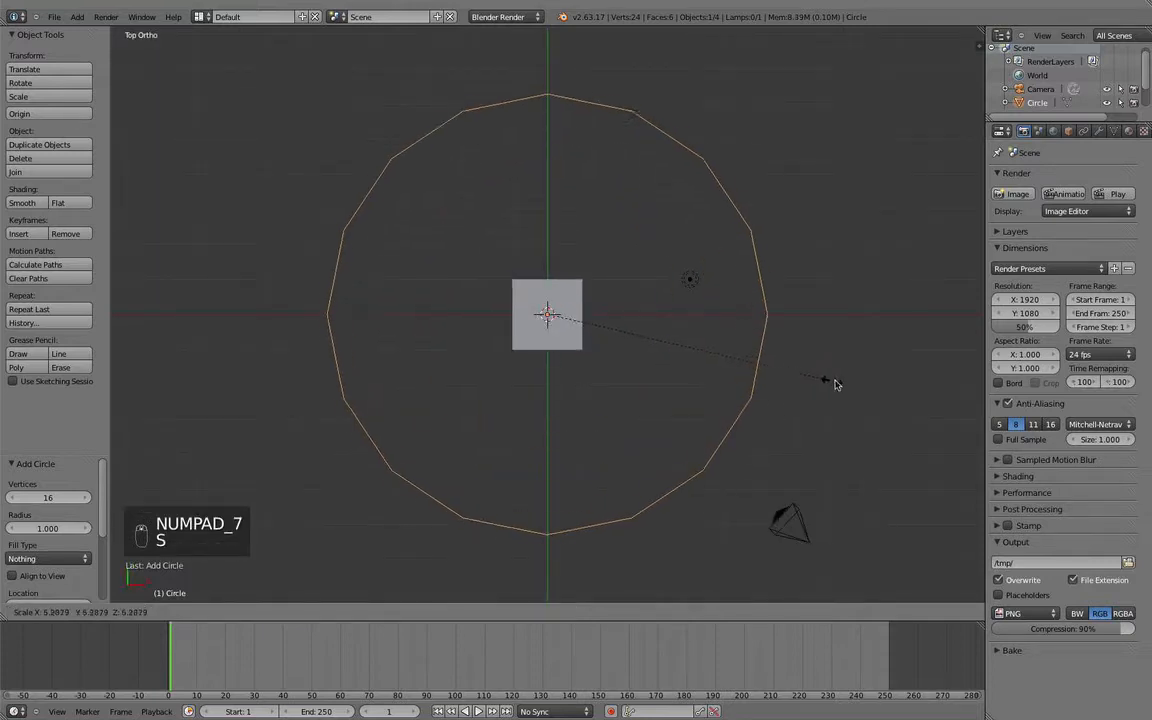
pyautogui.click(960, 404)
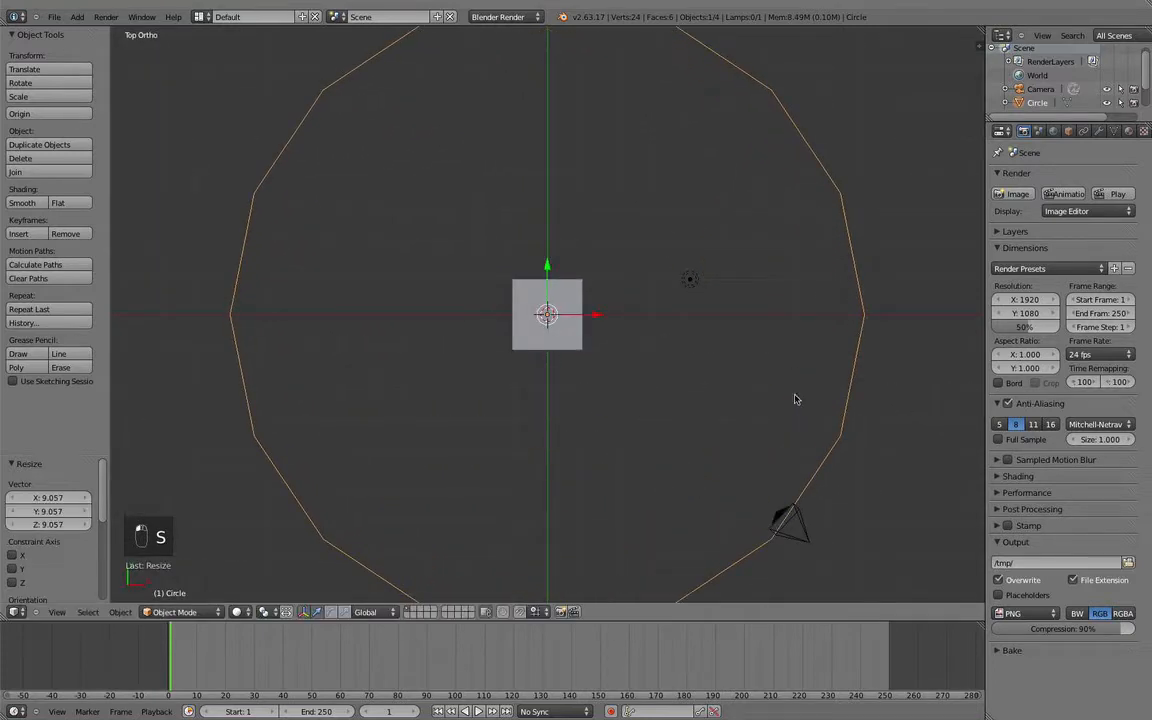
# Step: Parent the cube to the circle with the Object option
pyautogui.press('a')
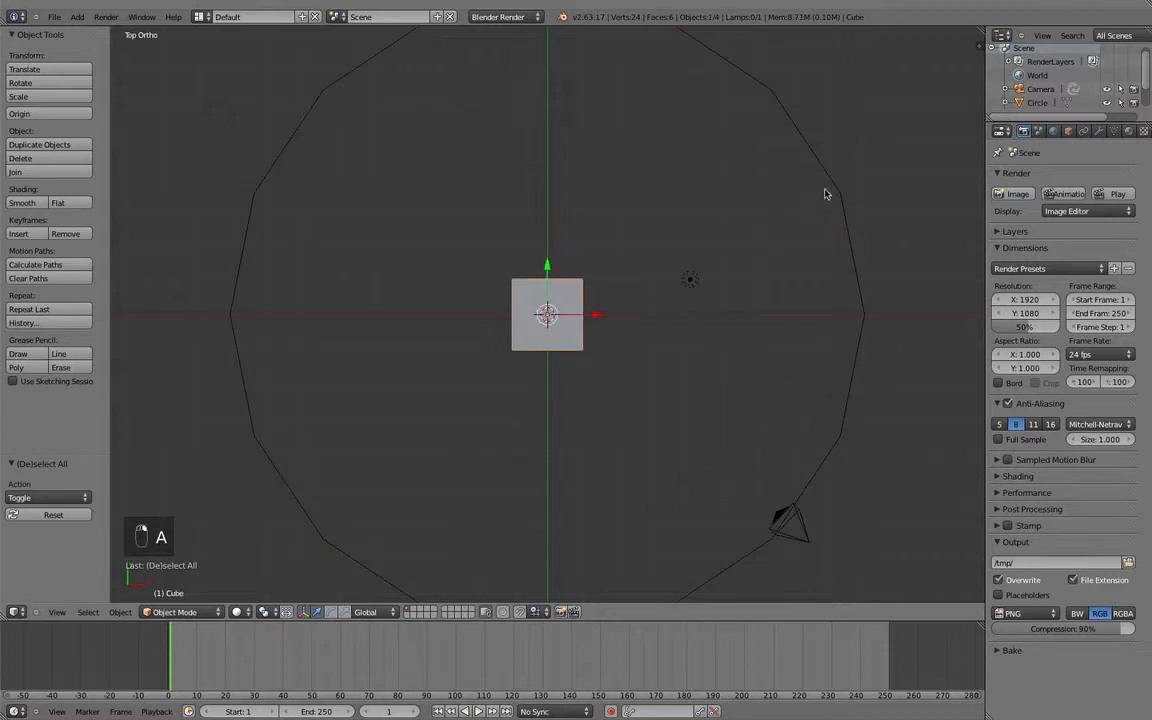
pyautogui.rightClick(828, 192)
pyautogui.hotkey('ctrl', 'p')
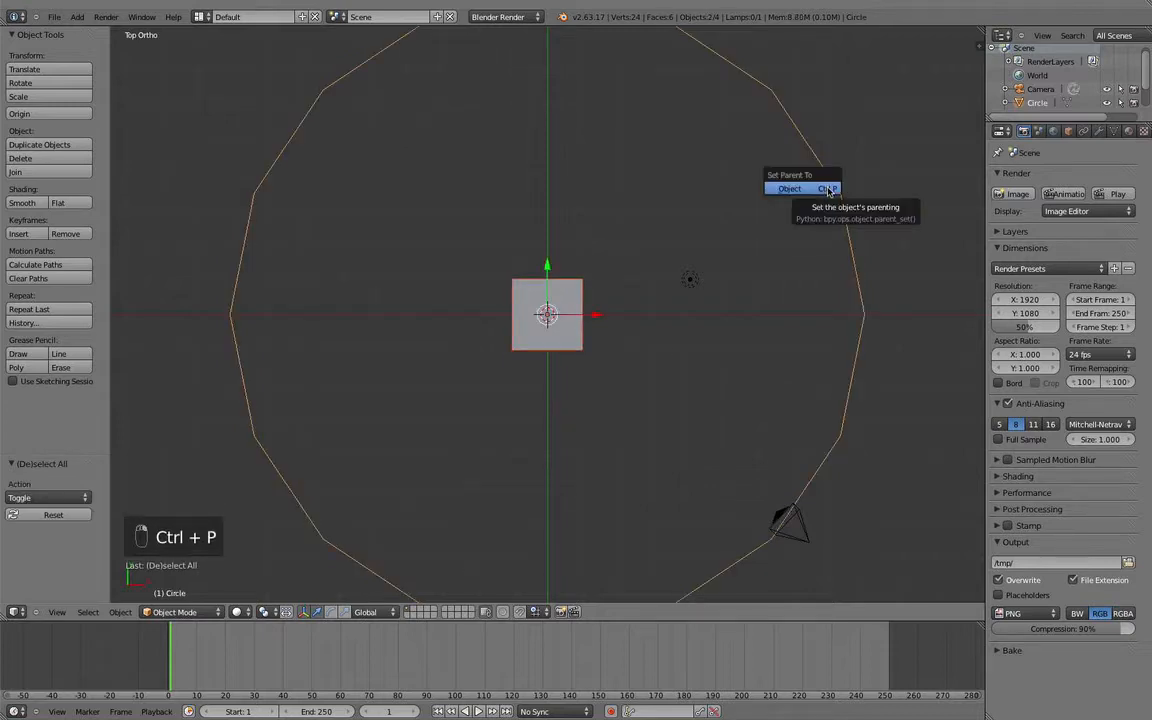
pyautogui.click(828, 190)
# Step: Select only the circle and set its object duplication to Verts
pyautogui.press('a')
pyautogui.rightClick(838, 200)
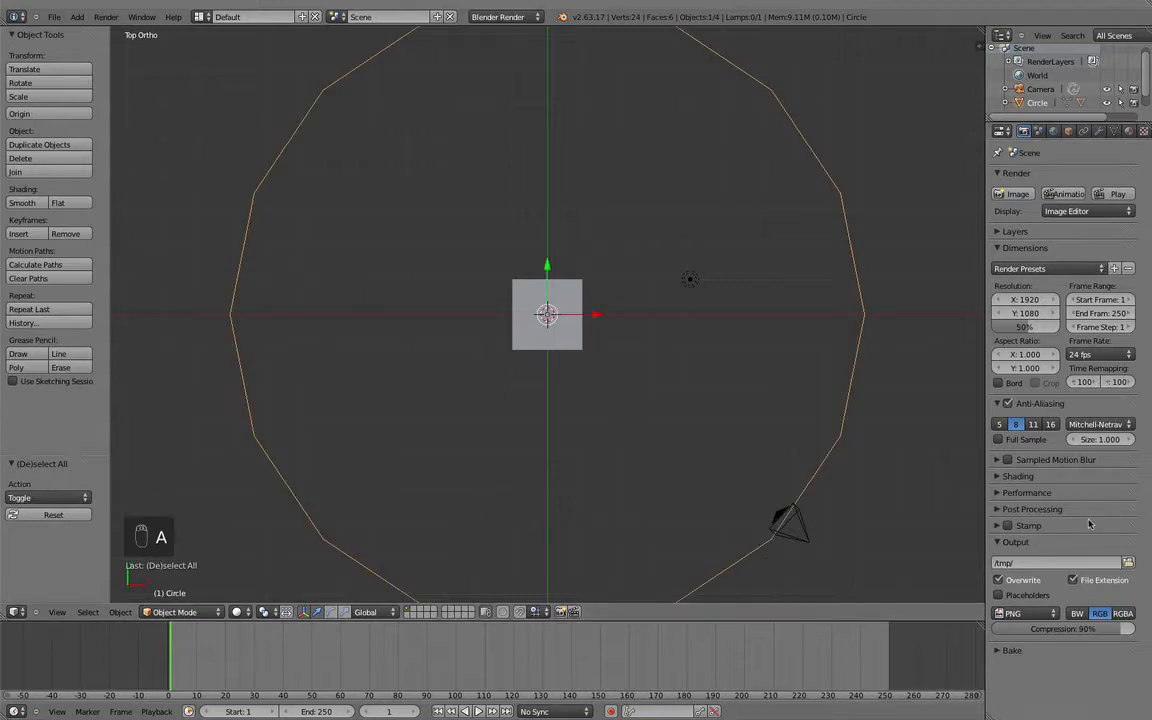
pyautogui.click(1069, 131)
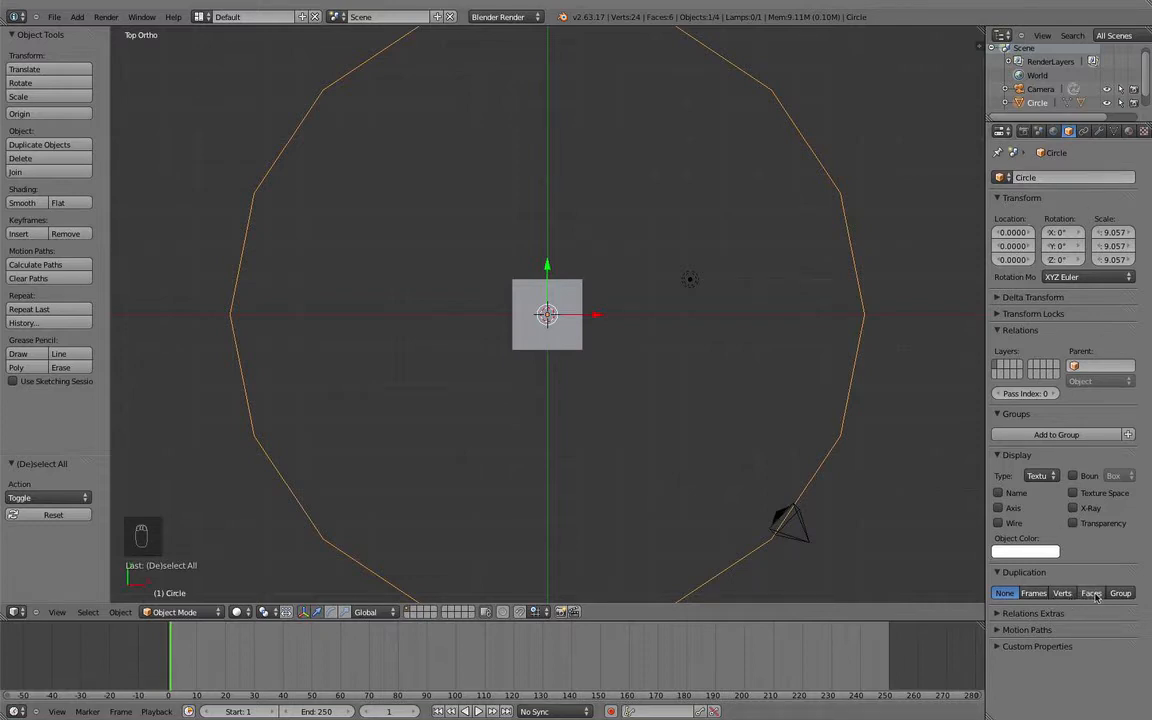
pyautogui.click(1062, 593)
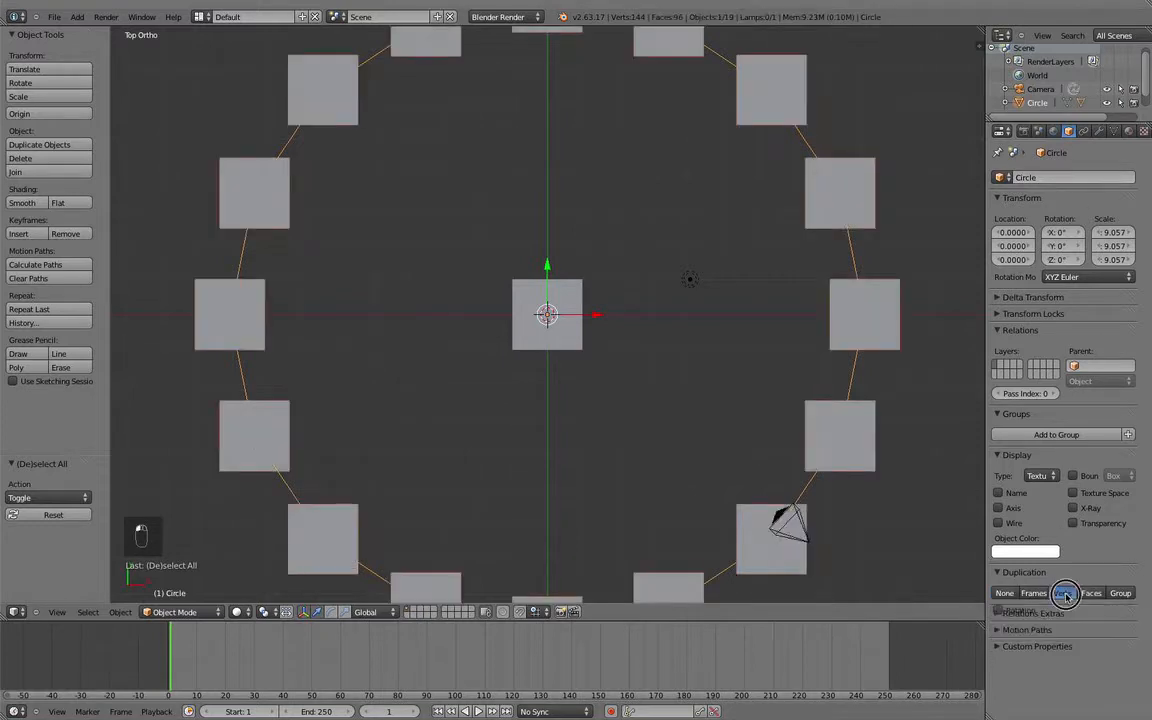
pyautogui.moveTo(717, 462); pyautogui.dragTo(631, 171, button='middle')
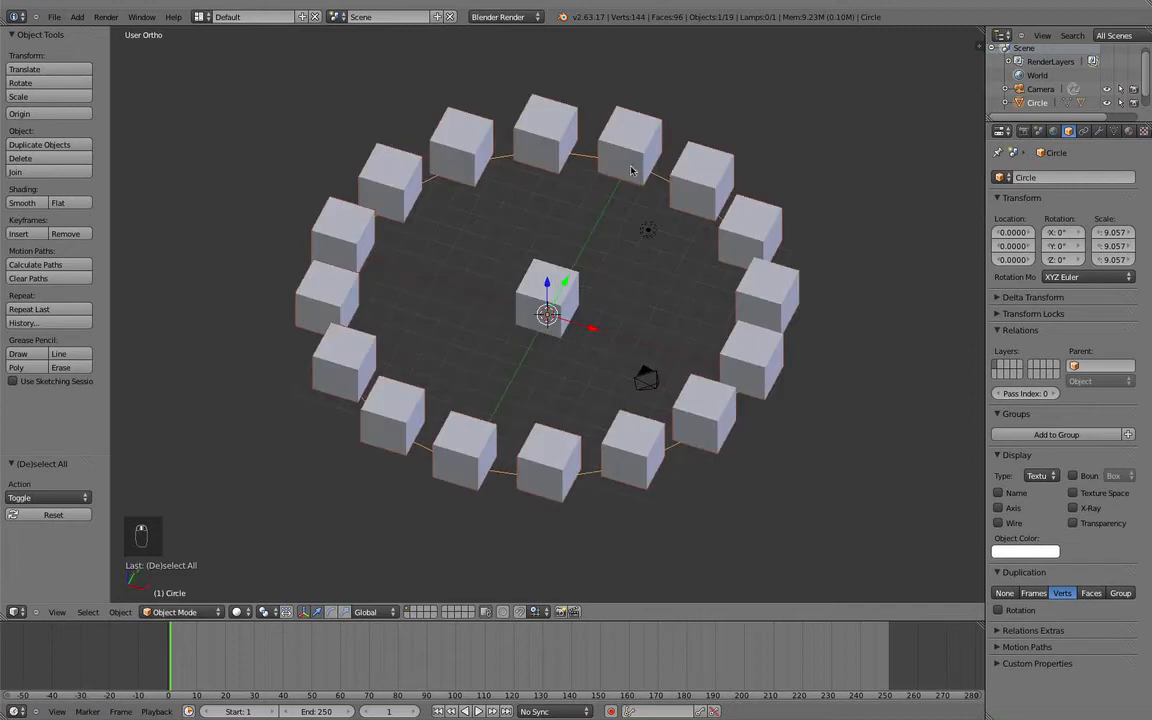
# Step: Enter Edit Mode on the circle and select a single vertex of its ring
pyautogui.press('Tab')
pyautogui.moveTo(585, 355); pyautogui.dragTo(605, 327, button='middle')
pyautogui.scroll(2, 598, 280)
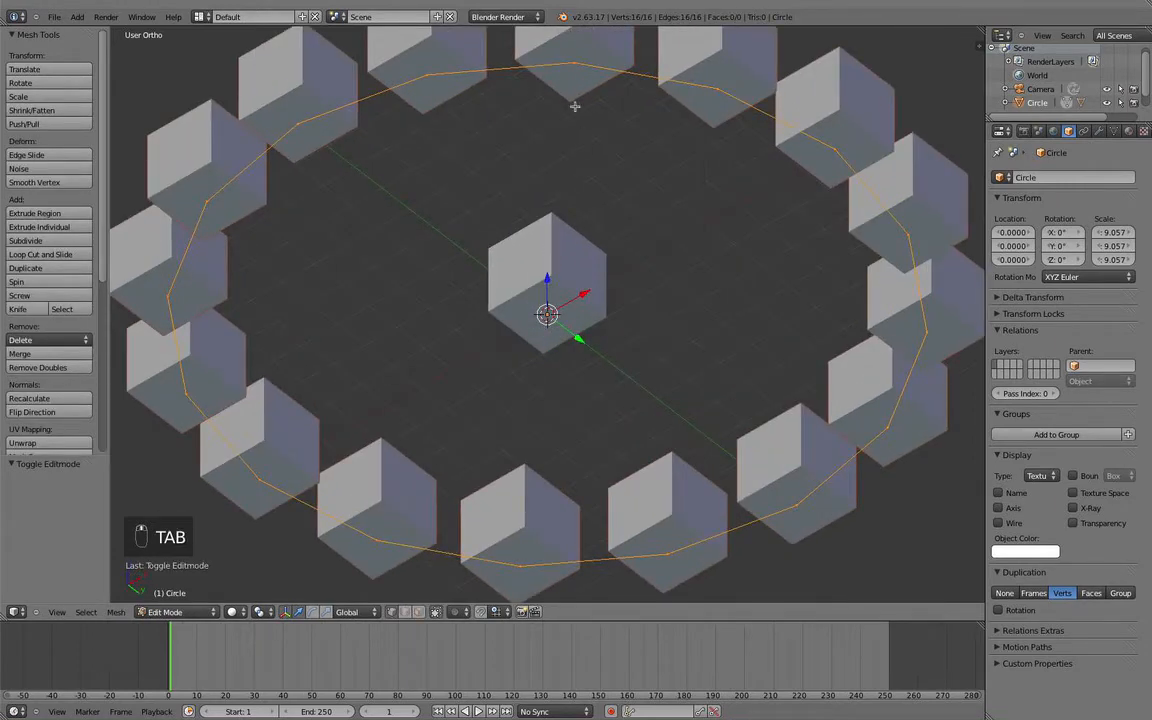
pyautogui.press('a')
pyautogui.rightClick(578, 70)
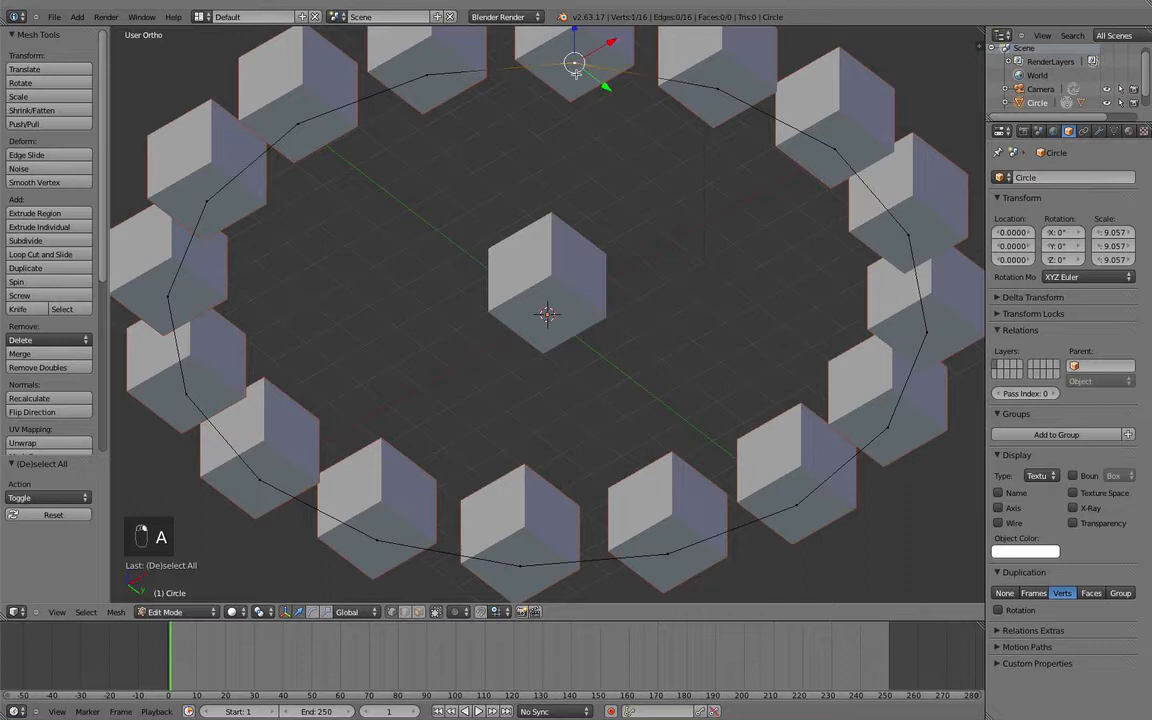
pyautogui.scroll(-4, 577, 120)
pyautogui.press('KP_7')
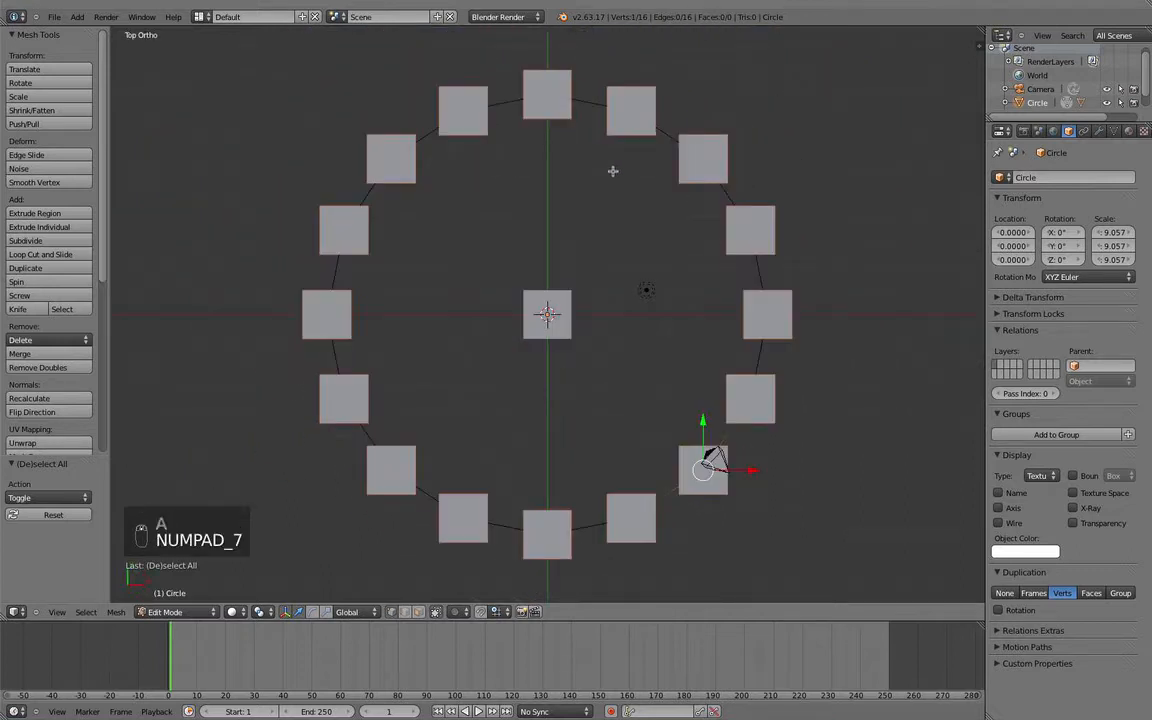
# Step: Extrude a chain of three new vertices outward from the selected circle vertex, the first about 5.5 in X and -4.9 in Y
pyautogui.press('e')
pyautogui.click(831, 311)
pyautogui.scroll(-4, 831, 311)
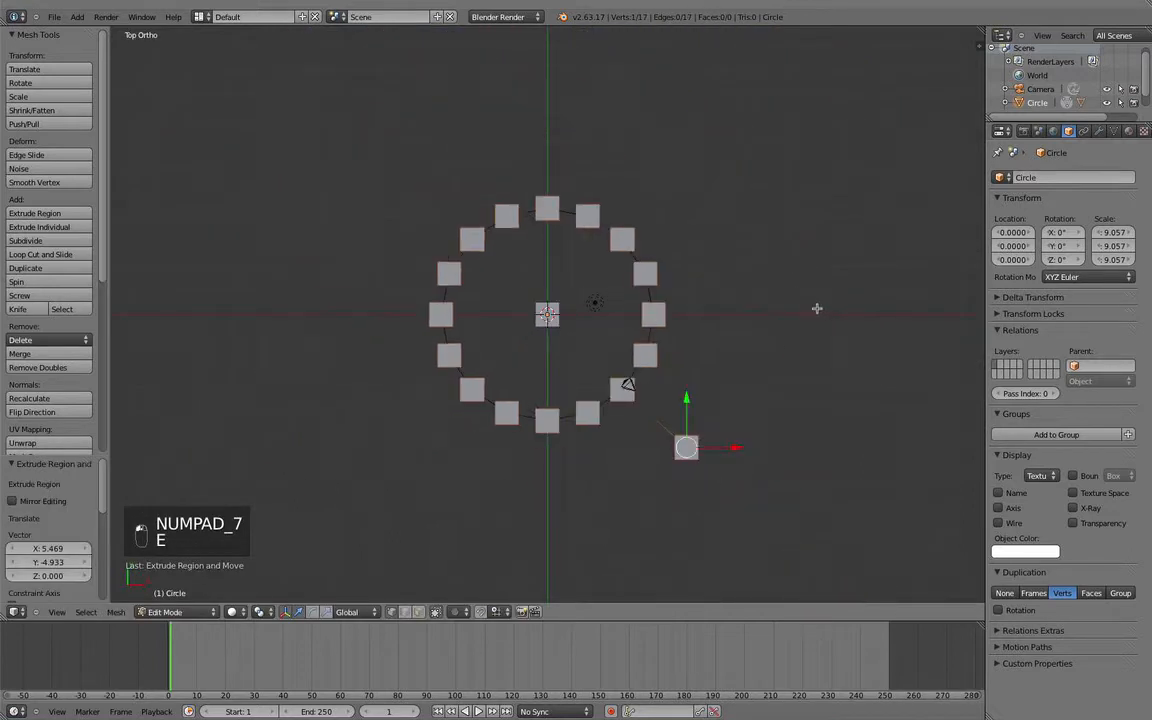
pyautogui.keyDown('shift'); pyautogui.moveTo(818, 309); pyautogui.dragTo(692, 375, button='middle'); pyautogui.keyUp('shift')
pyautogui.press('e')
pyautogui.click(809, 335)
pyautogui.press('e')
pyautogui.click(765, 222)
# Step: Undo the three vertex extrusions on the circle
pyautogui.press('super+z')
pyautogui.press('super+z')
pyautogui.press('super+z')
pyautogui.scroll(4, 692, 375)
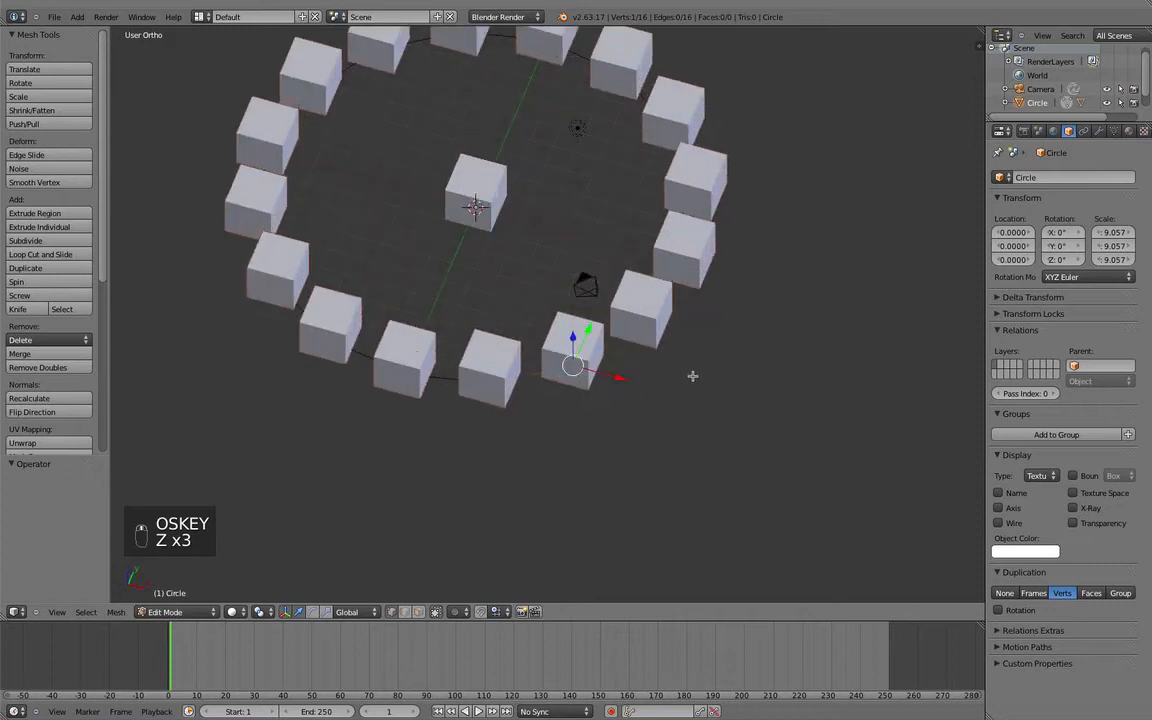
# Step: Enable Rotation for the circle's vertex duplication and select the whole ring in Edit Mode
pyautogui.press('a')
pyautogui.press('KP_7')
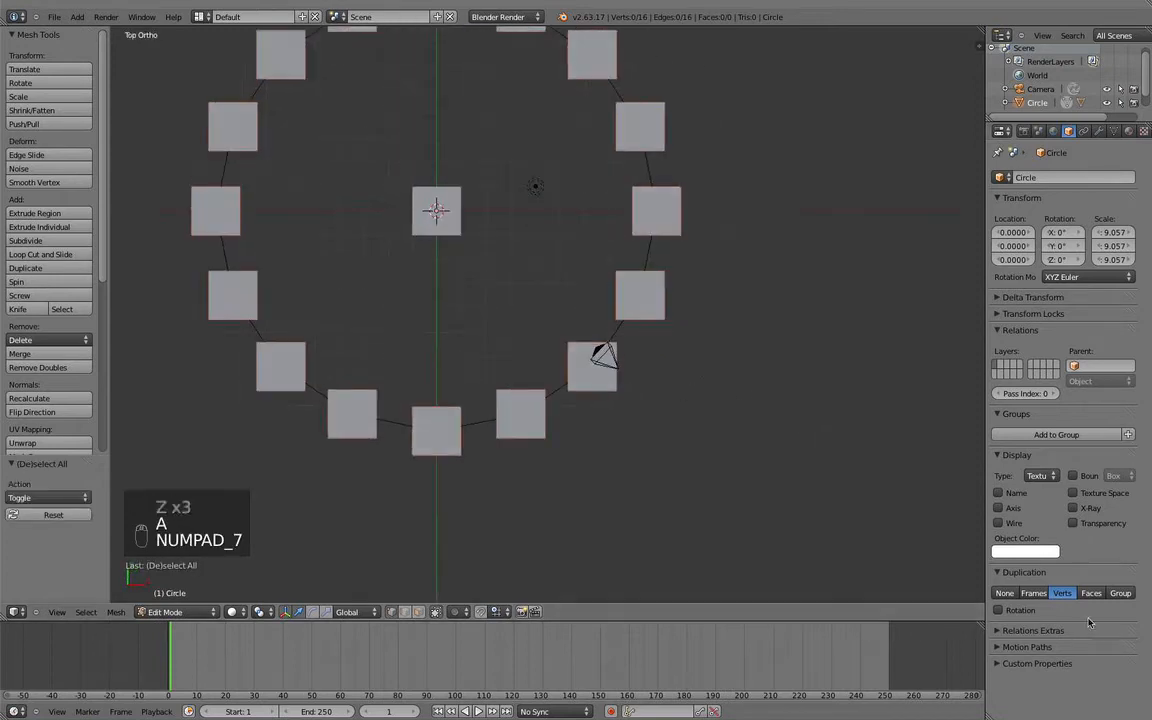
pyautogui.click(998, 610)
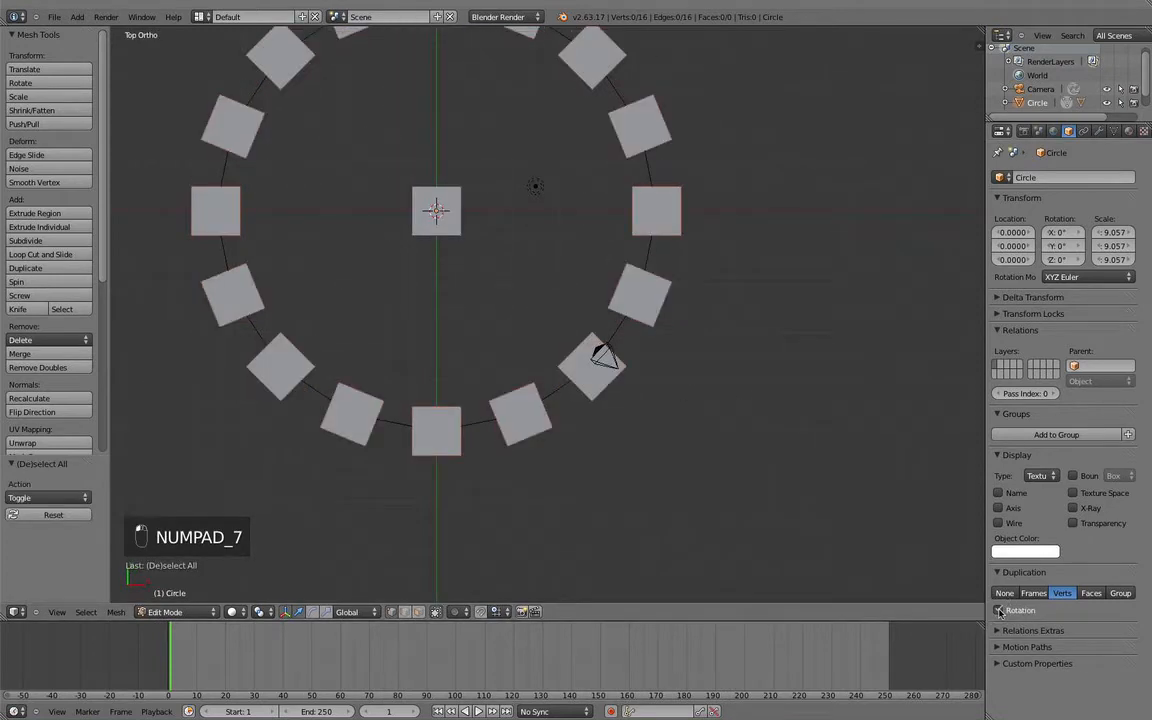
pyautogui.scroll(-2, 784, 509)
pyautogui.moveTo(784, 509); pyautogui.dragTo(761, 442, button='middle')
pyautogui.scroll(3, 758, 410)
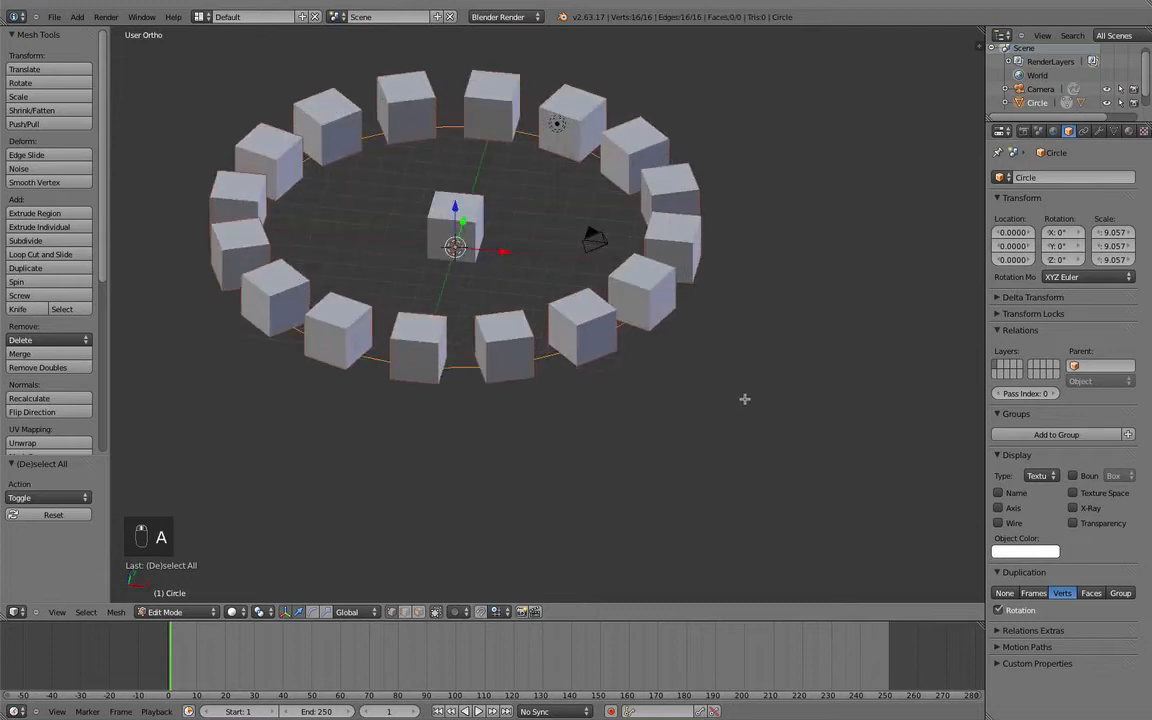
pyautogui.keyDown('shift'); pyautogui.moveTo(660, 284); pyautogui.dragTo(735, 396, button='middle'); pyautogui.keyUp('shift')
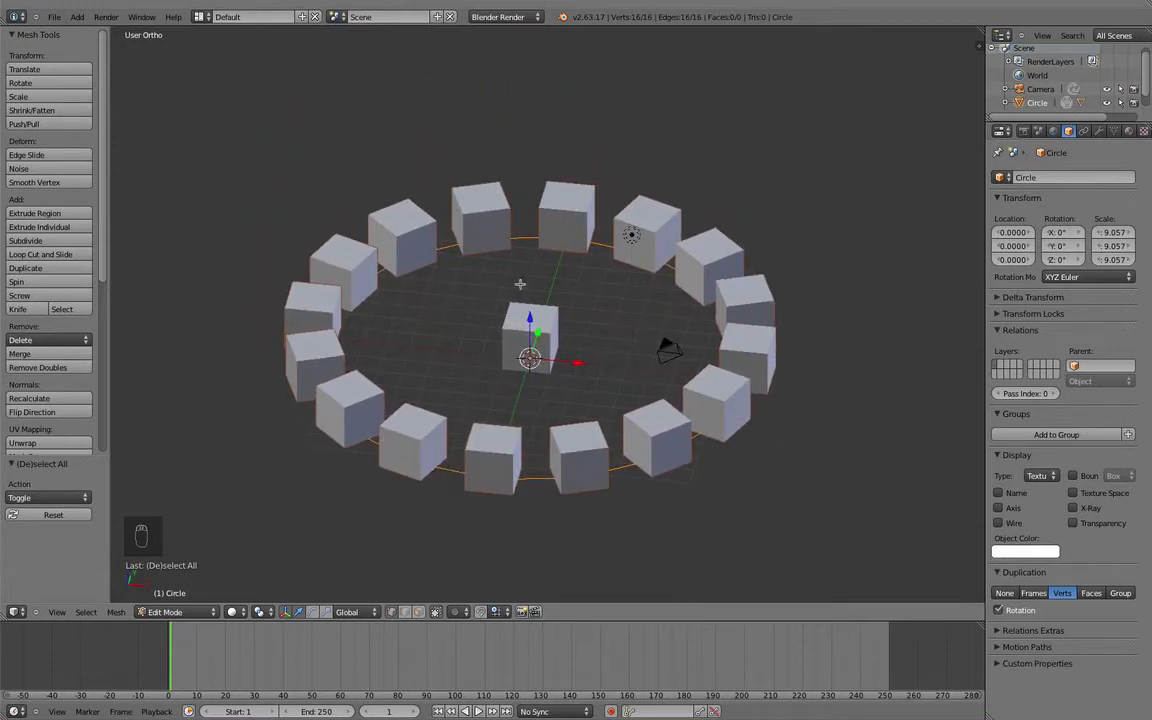
pyautogui.moveTo(563, 240); pyautogui.dragTo(507, 167, button='middle')
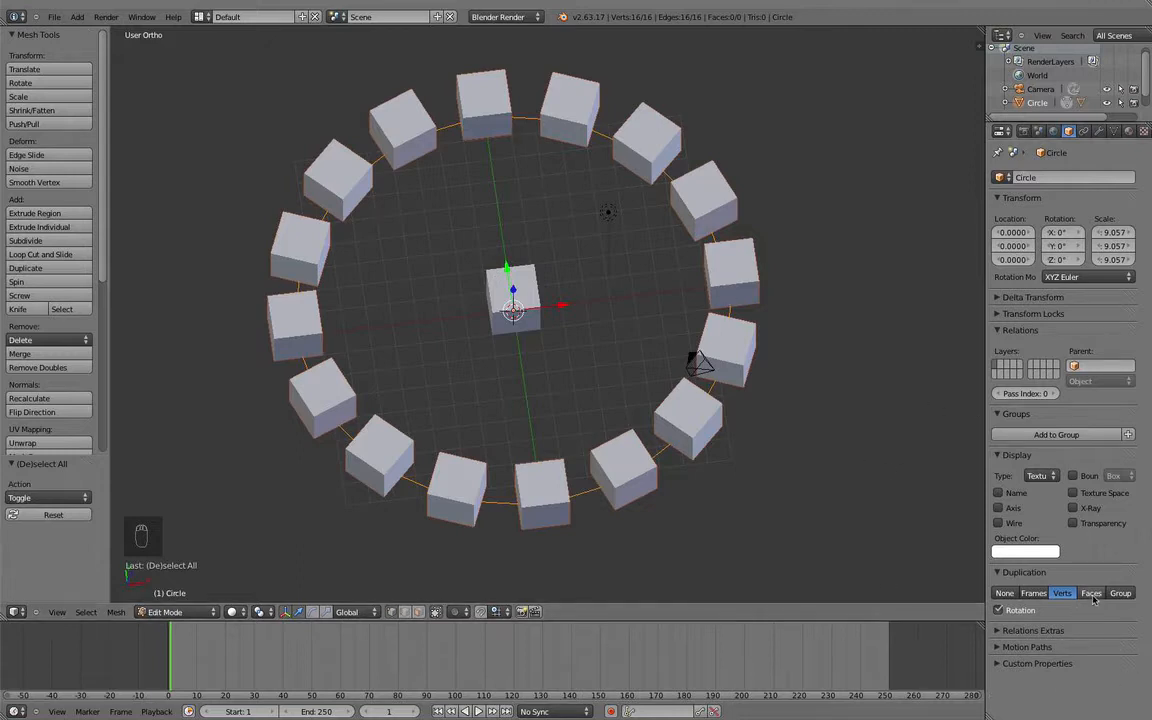
pyautogui.press('Tab')
pyautogui.scroll(-2, 664, 342)
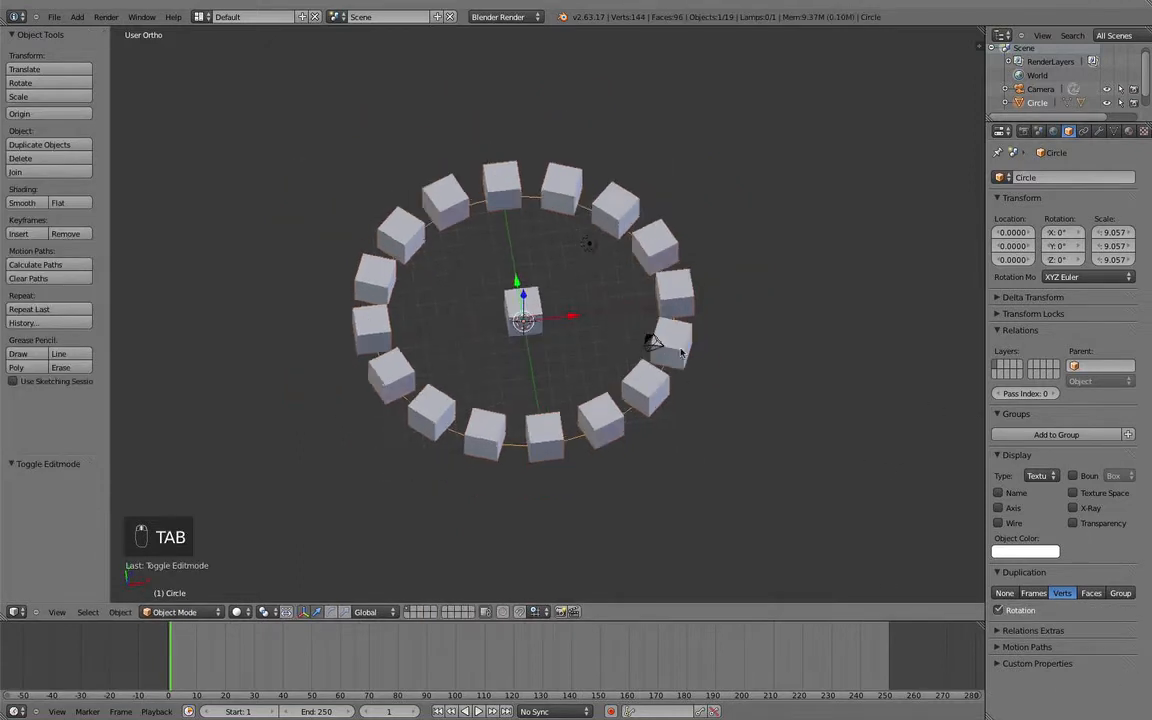
pyautogui.scroll(4, 681, 352)
pyautogui.scroll(-3, 681, 352)
pyautogui.moveTo(694, 355); pyautogui.dragTo(643, 436, button='middle')
pyautogui.press('Tab')
pyautogui.scroll(3, 643, 436)
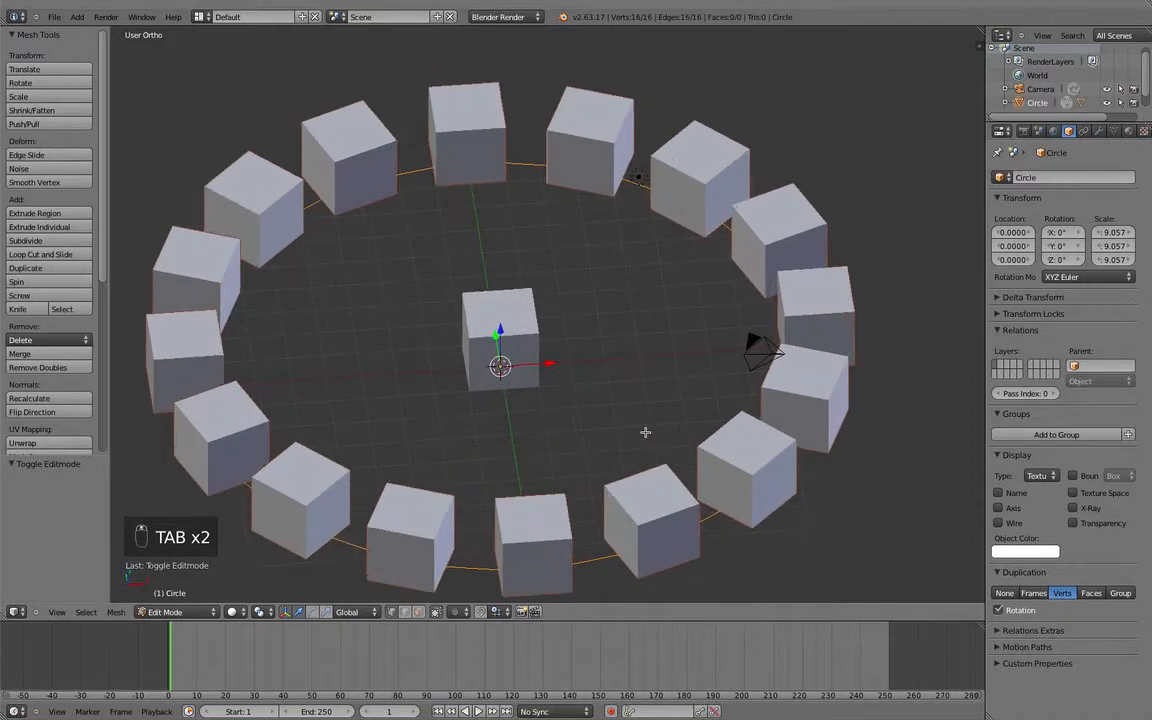
# Step: Extrude the whole ring in place and scale the new vertices outward with the Z axis locked, forming a flat band of faces
pyautogui.press('KP_7')
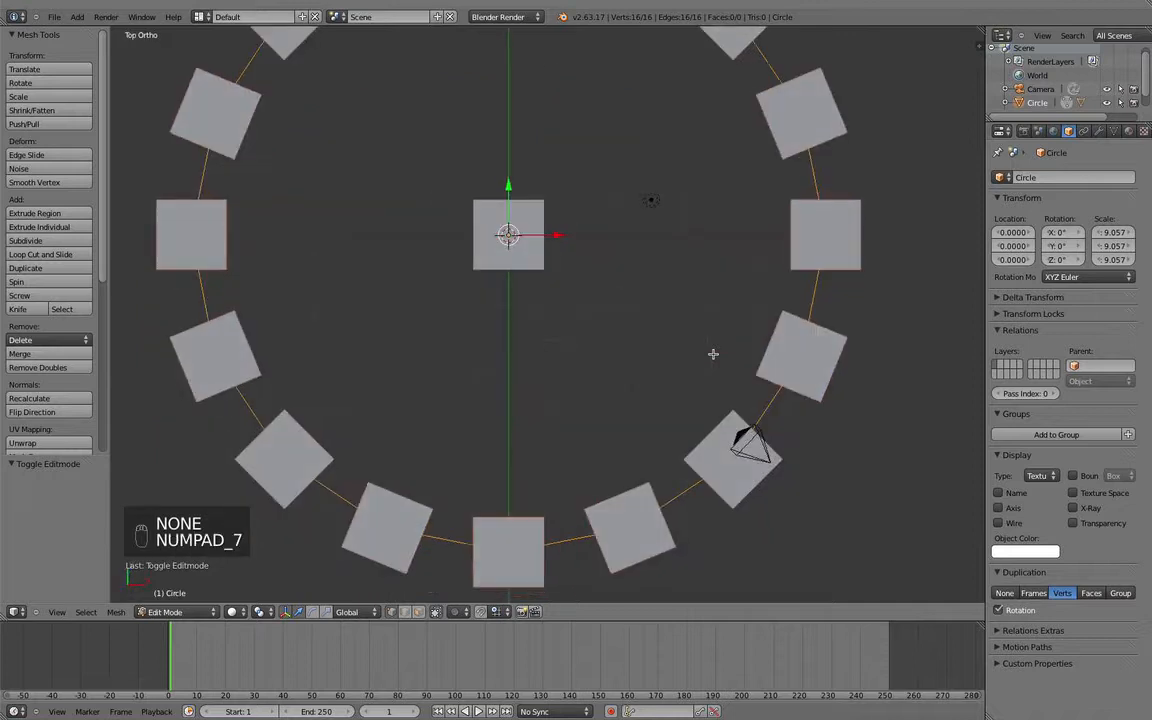
pyautogui.press('e')
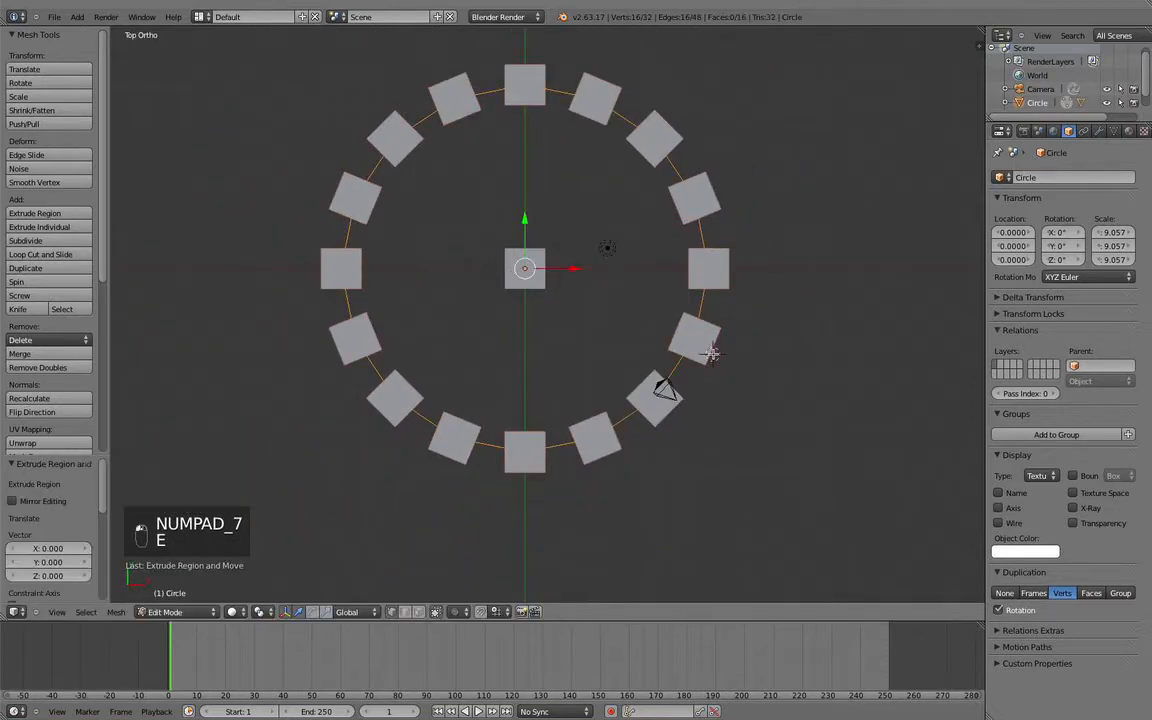
pyautogui.press('s')
pyautogui.hotkey('shift', 'z')
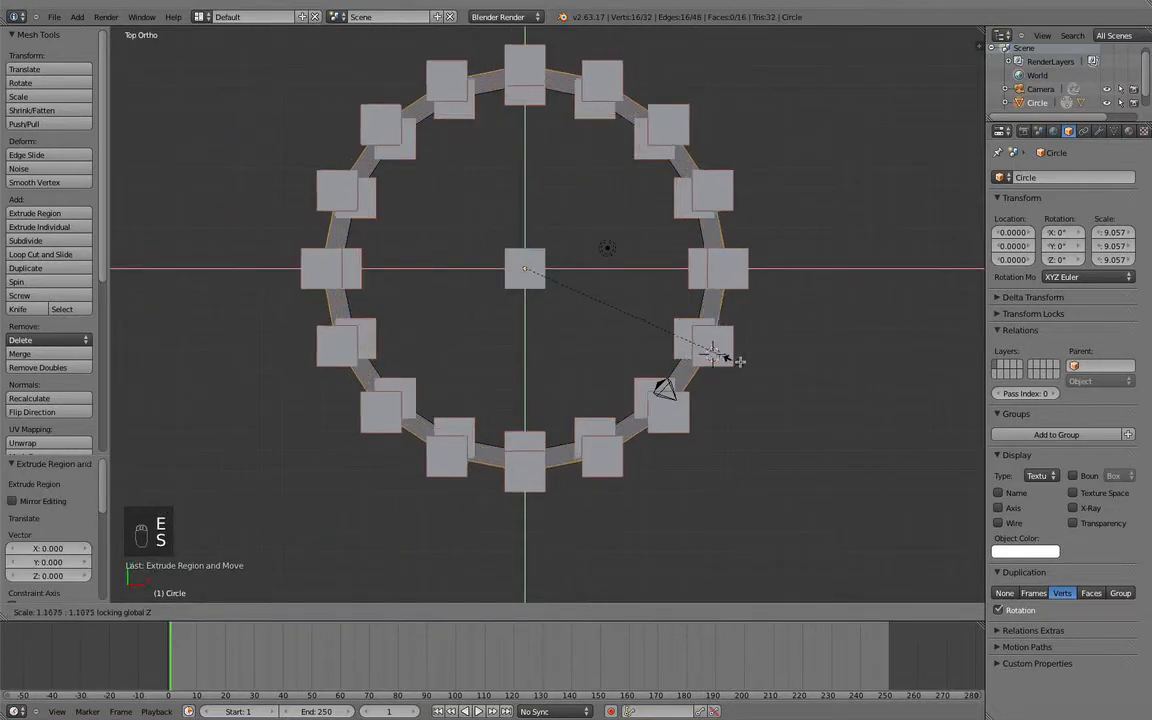
pyautogui.click(784, 368)
pyautogui.press('a')
pyautogui.moveTo(567, 396); pyautogui.dragTo(499, 437, button='middle')
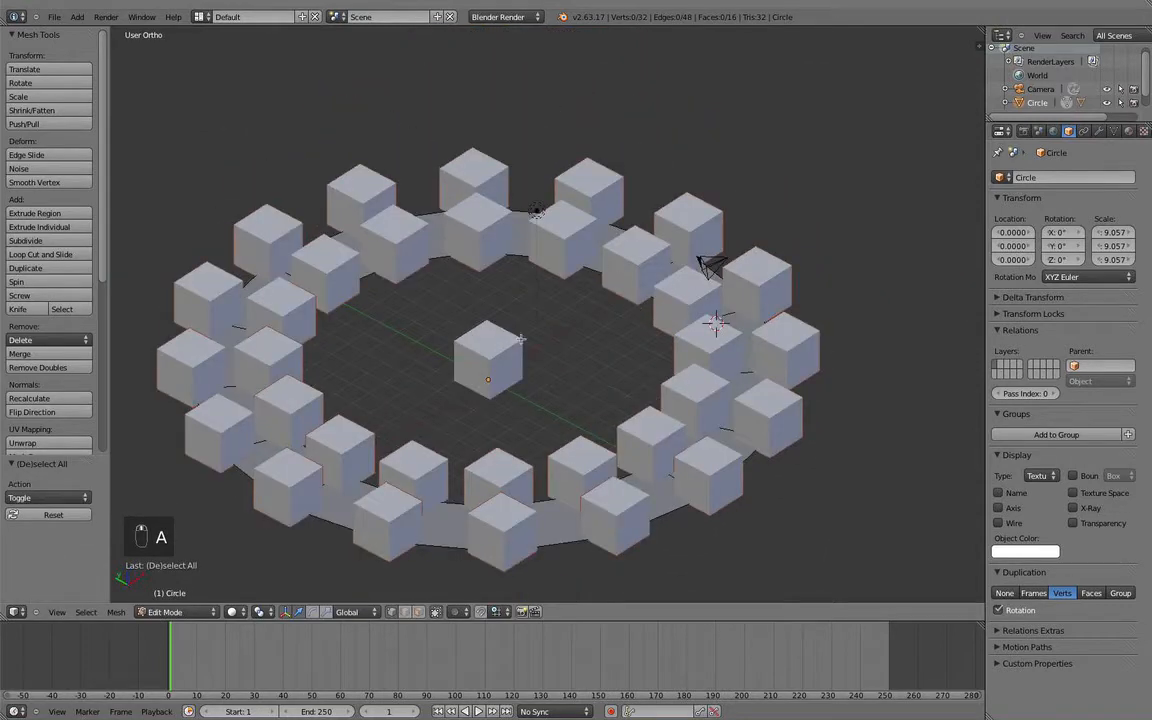
# Step: Set the circle's object duplication to Faces and return to Object Mode
pyautogui.click(1090, 593)
pyautogui.moveTo(823, 483); pyautogui.dragTo(800, 420, button='middle')
pyautogui.scroll(3, 615, 430)
pyautogui.press('Tab')
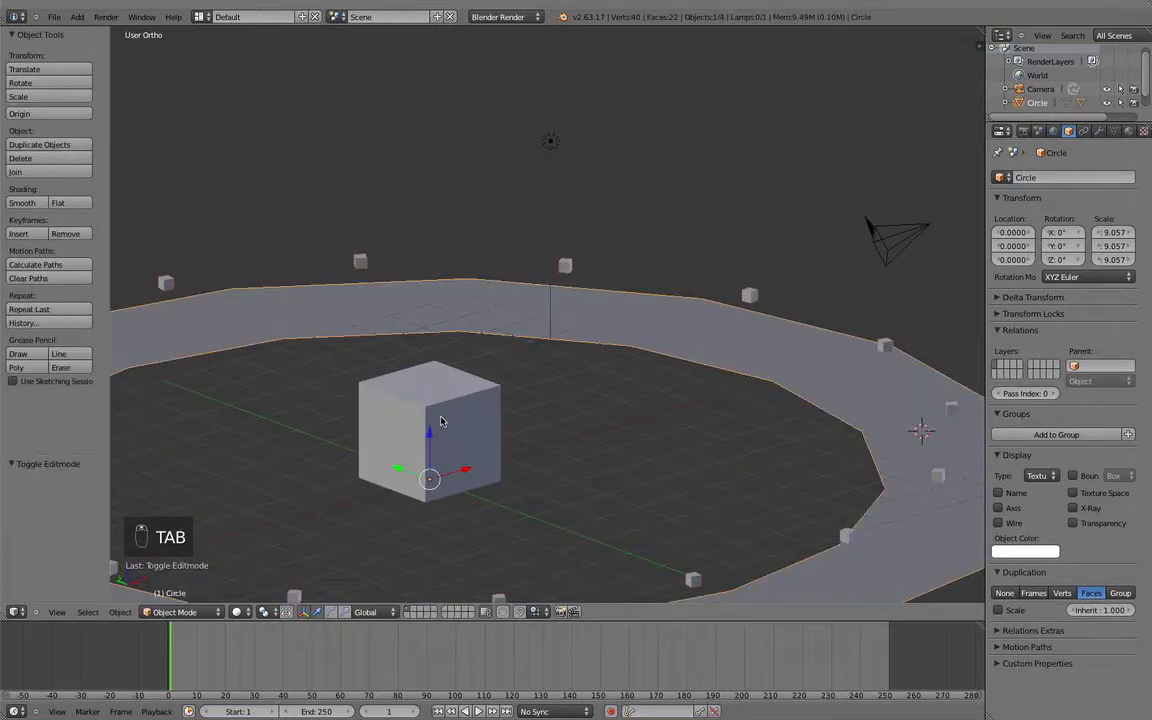
# Step: Select only the central cube and scale it up to about 6.5 times its size
pyautogui.rightClick(465, 420)
pyautogui.scroll(-4, 505, 415)
pyautogui.press('a')
pyautogui.press('a')
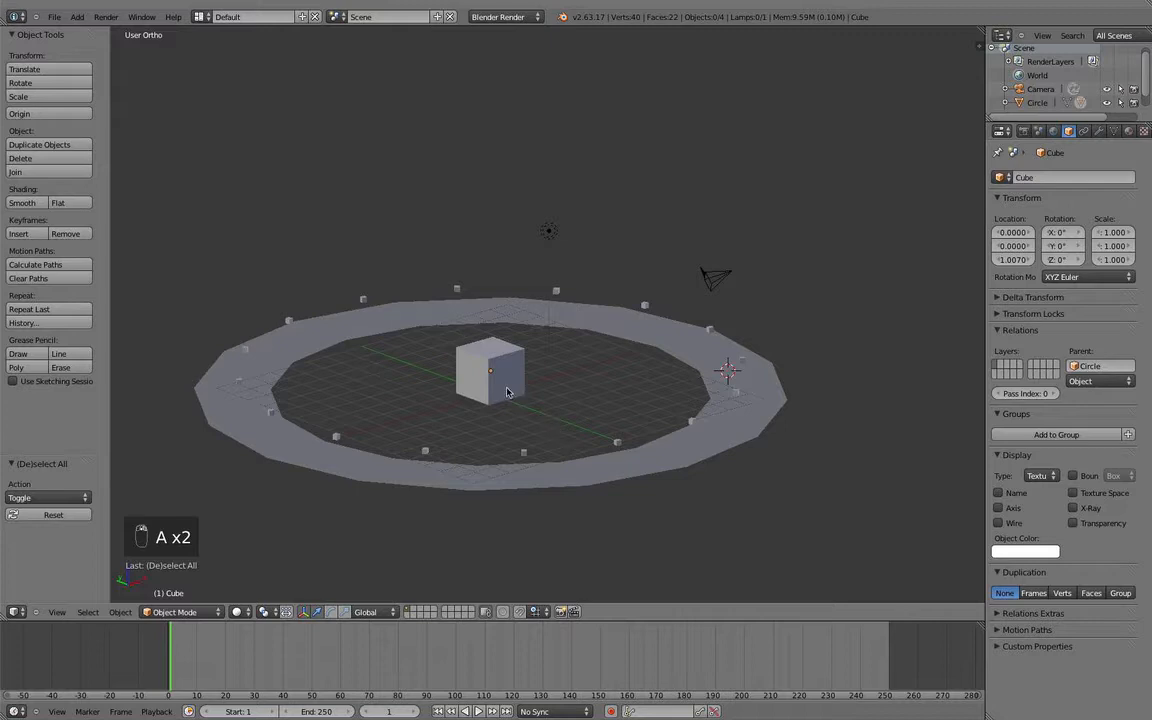
pyautogui.rightClick(506, 392)
pyautogui.press('s')
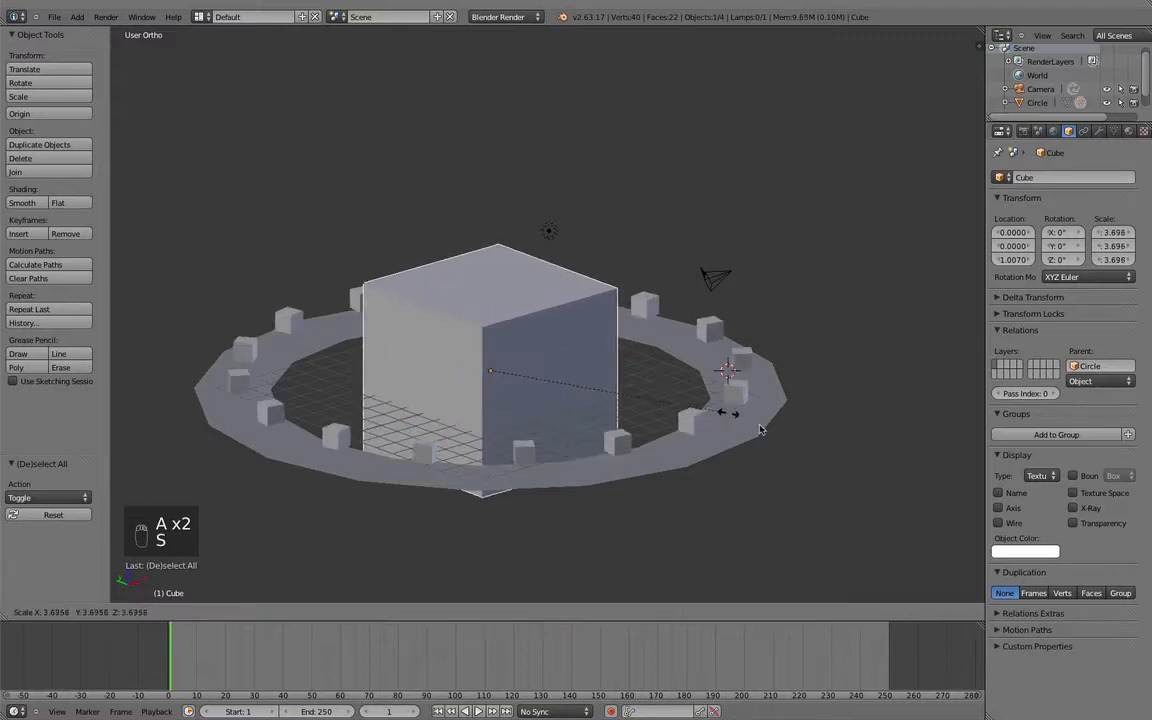
pyautogui.click(902, 481)
pyautogui.moveTo(828, 463); pyautogui.dragTo(751, 404, button='middle')
pyautogui.scroll(3, 751, 411)
pyautogui.scroll(-5, 751, 404)
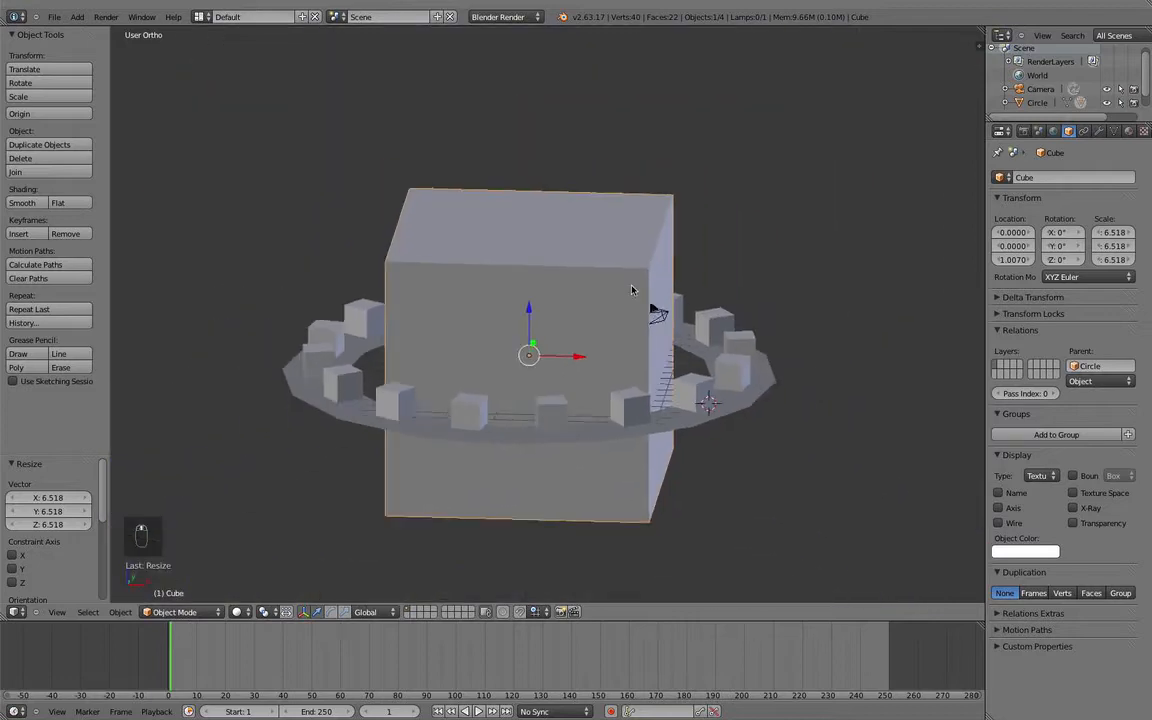
pyautogui.scroll(4, 648, 305)
pyautogui.moveTo(635, 288); pyautogui.dragTo(643, 303, button='middle')
# Step: Undo the central cube's enlargement
pyautogui.press('super+z')
pyautogui.scroll(-4, 648, 305)
pyautogui.scroll(4, 640, 296)
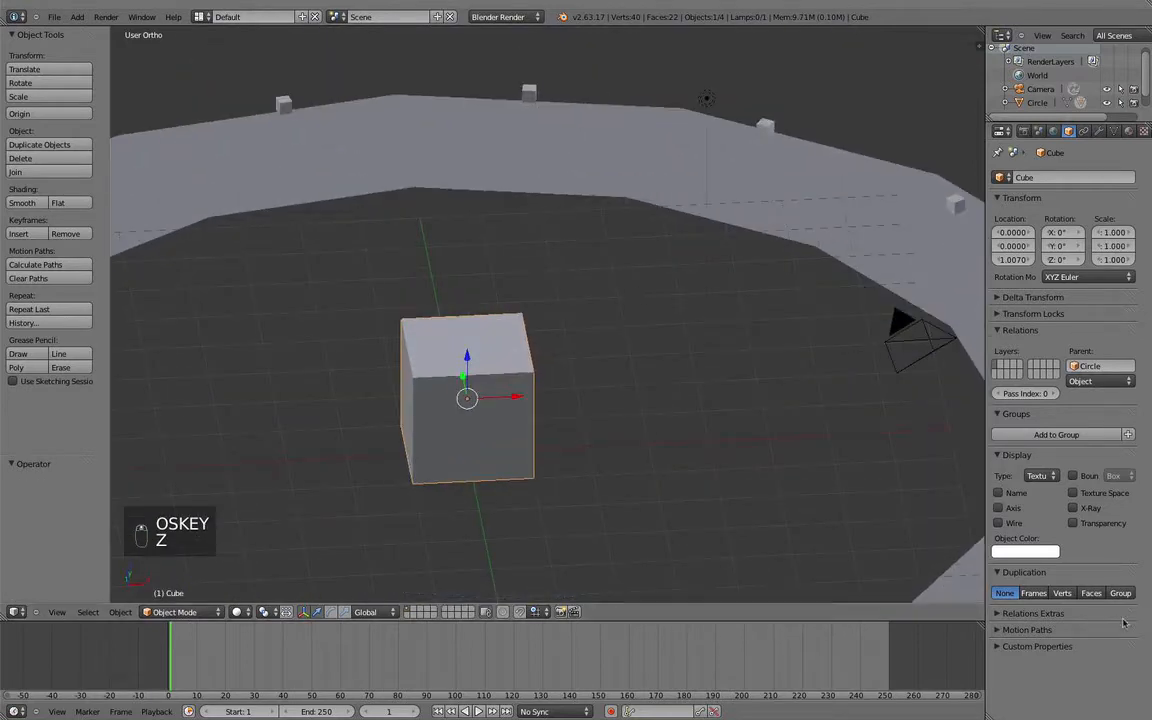
# Step: Set the central cube's object duplication to Verts
pyautogui.click(1062, 593)
pyautogui.scroll(-4, 789, 496)
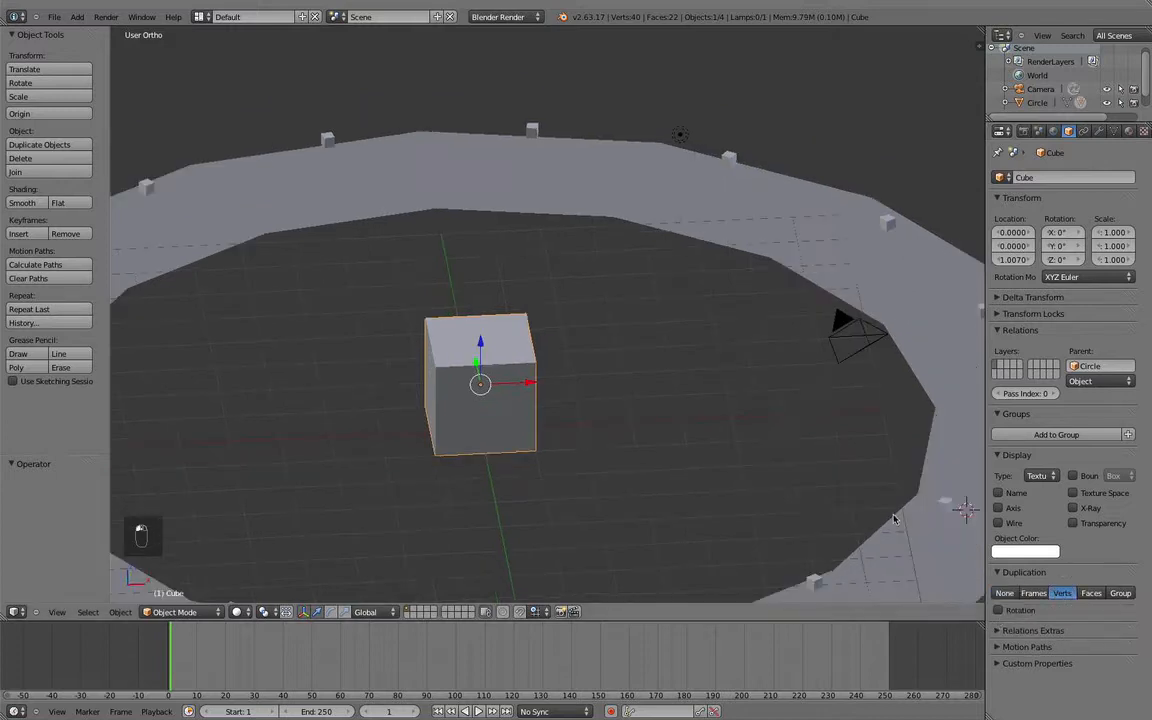
pyautogui.scroll(2, 897, 510)
pyautogui.press('Tab')
pyautogui.scroll(-3, 841, 470)
pyautogui.press('Tab')
pyautogui.scroll(1, 730, 389)
pyautogui.scroll(-1, 810, 435)
# Step: Select the circle and select only the outer edge loop of its band in Edit Mode
pyautogui.rightClick(810, 435)
pyautogui.press('Tab')
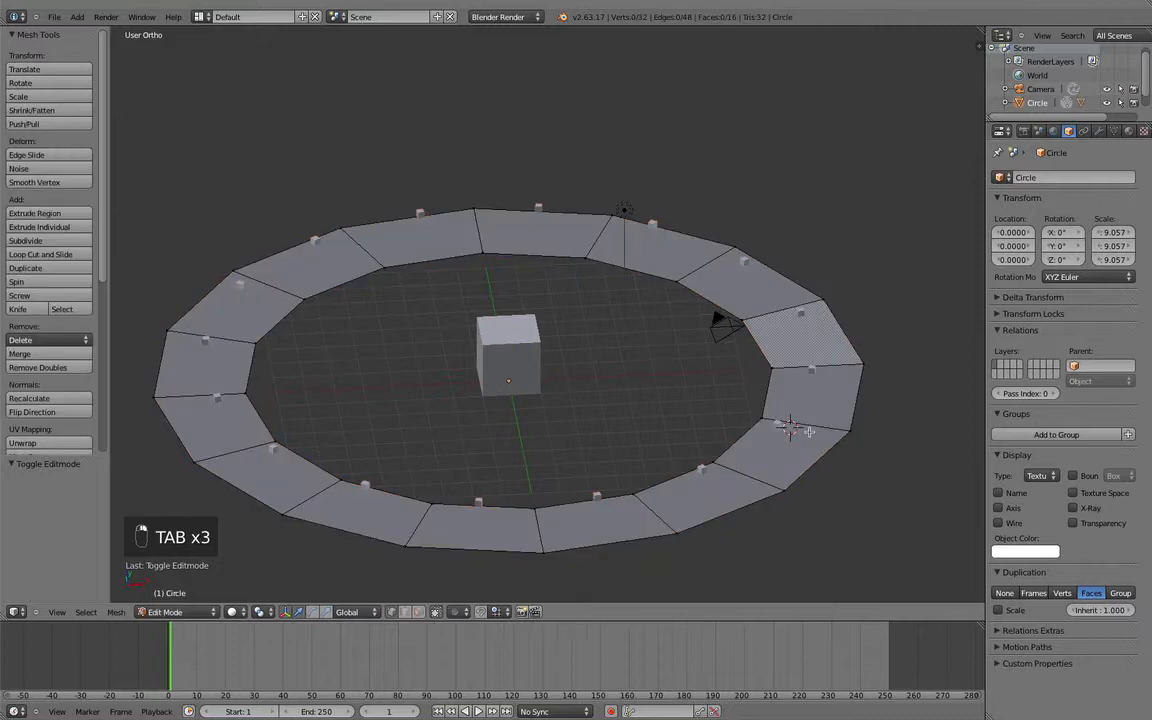
pyautogui.press('a')
pyautogui.press('a')
pyautogui.press('a')
pyautogui.press('a')
pyautogui.keyDown('alt'); pyautogui.rightClick(842, 442); pyautogui.keyUp('alt')
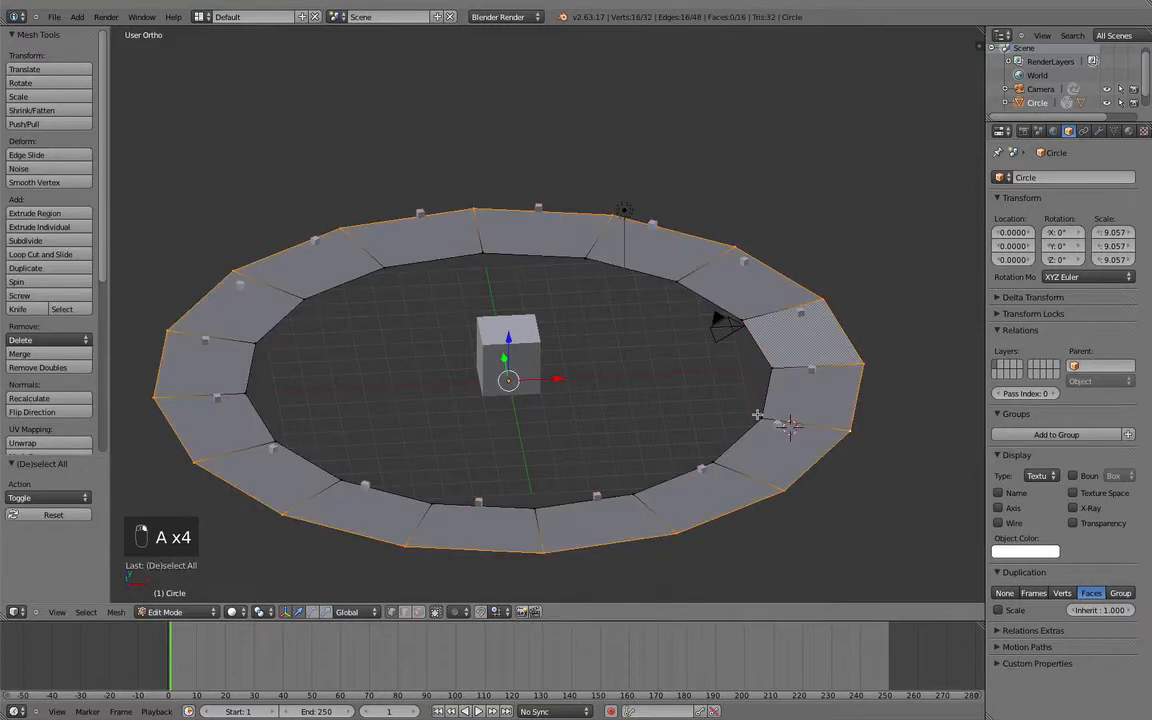
# Step: Set the circle's object duplication back to Verts and return to editing its mesh
pyautogui.press('Tab')
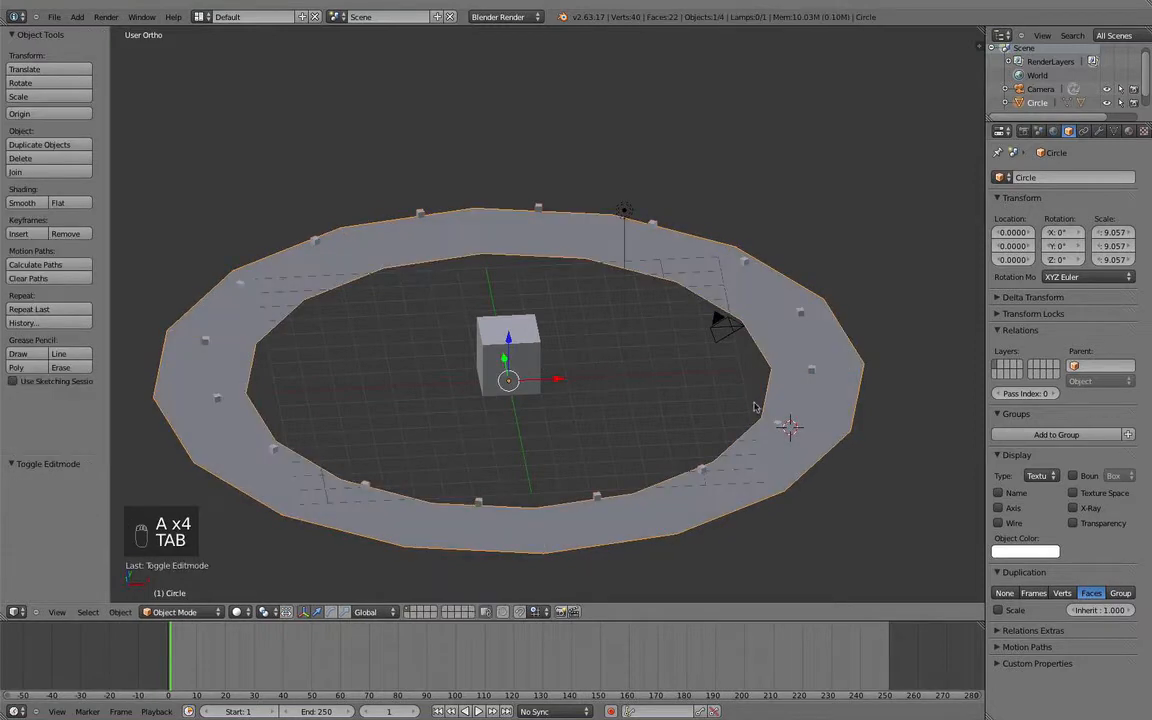
pyautogui.click(1062, 593)
pyautogui.scroll(-1, 760, 408)
pyautogui.press('Tab')
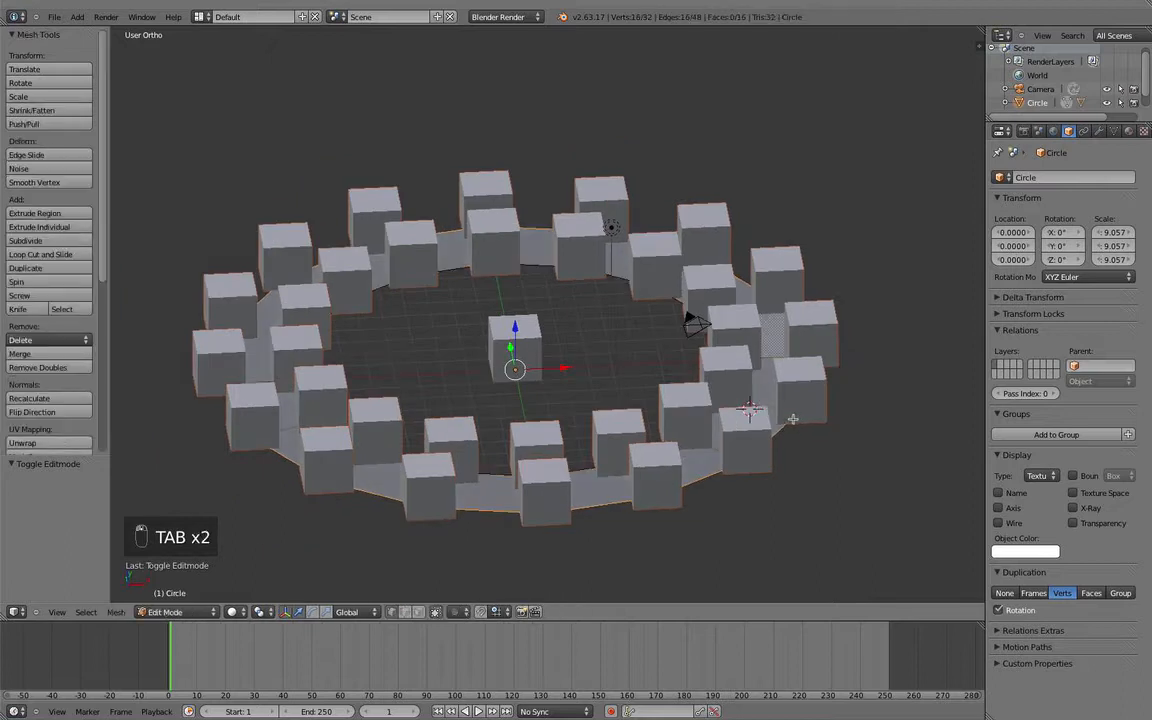
# Step: Delete the selected outer loop of the circle's band as edges
pyautogui.press('x')
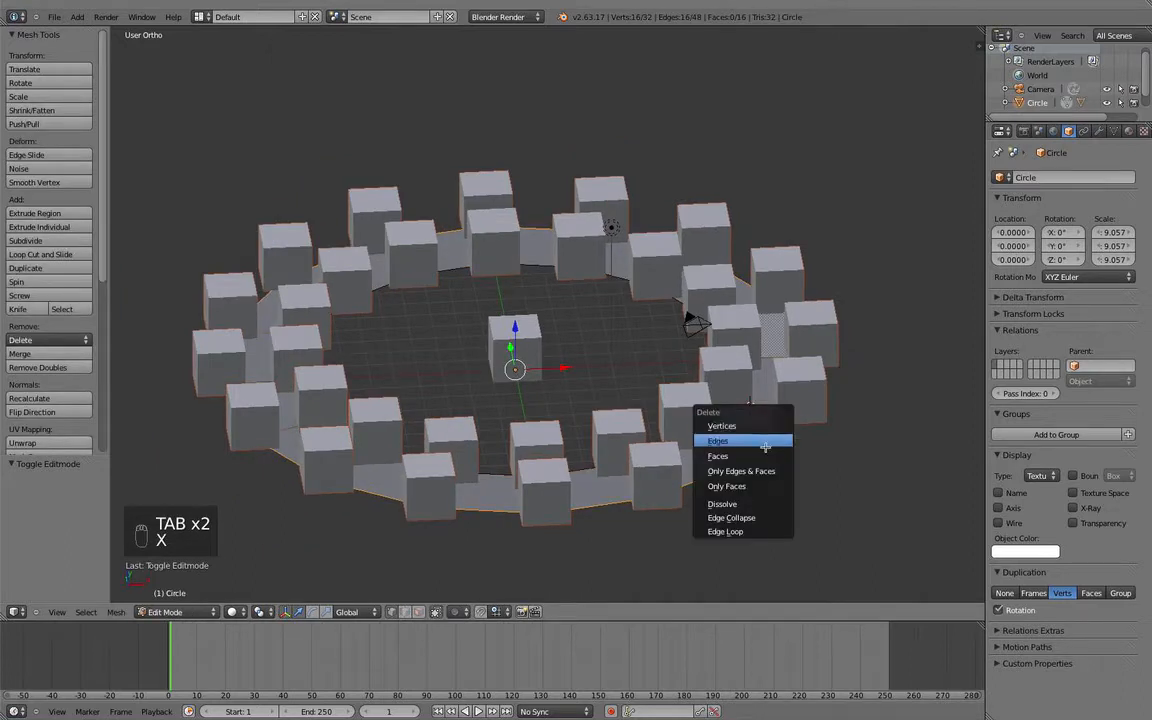
pyautogui.click(760, 442)
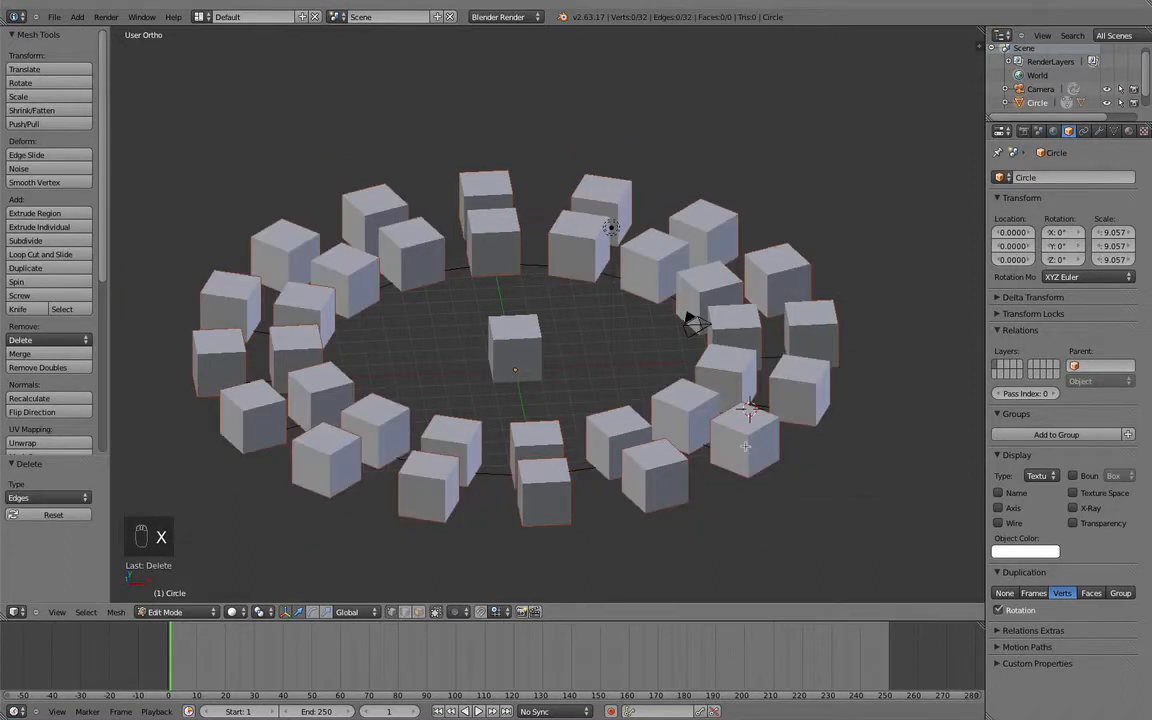
pyautogui.moveTo(745, 447); pyautogui.dragTo(748, 432, button='middle')
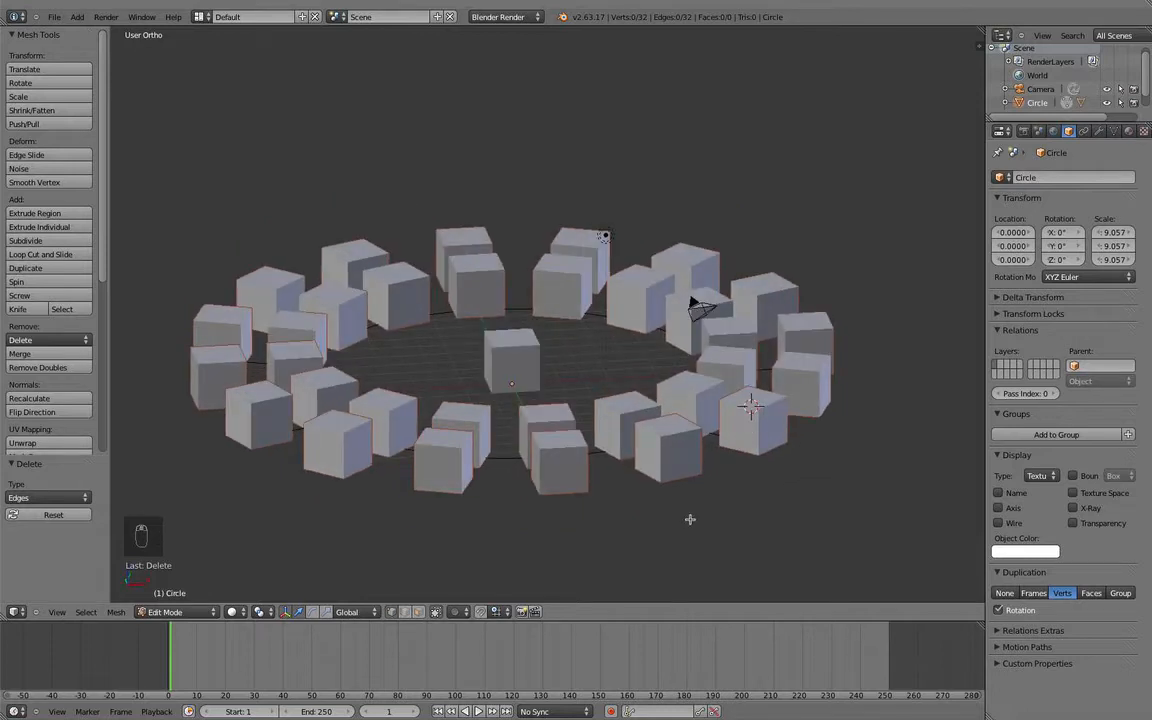
# Step: Show the scene in wireframe shading from the top view
pyautogui.press('KP_7')
pyautogui.press('z')
pyautogui.scroll(-3, 640, 478)
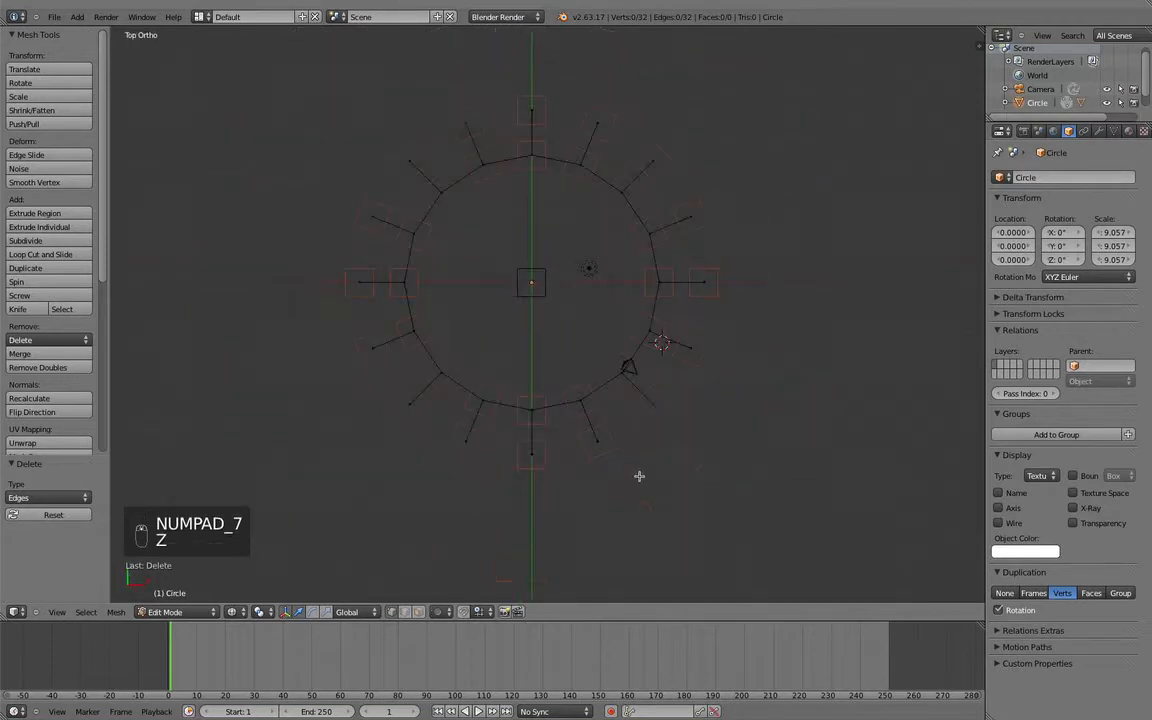
# Step: Circle-select the 16 outer end vertices of the spokes around the ring and delete them
pyautogui.press('c')
pyautogui.click(597, 441)
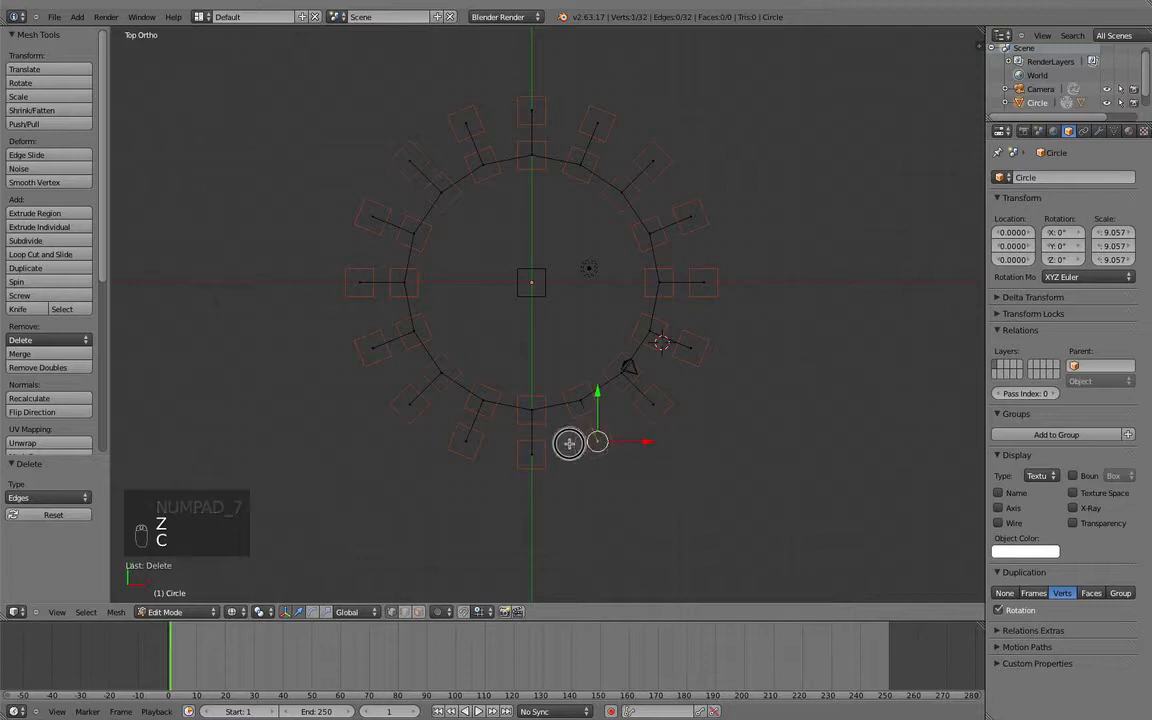
pyautogui.moveTo(483, 444)
pyautogui.mouseDown()
pyautogui.moveTo(404, 381)
pyautogui.moveTo(368, 327)
pyautogui.moveTo(365, 221)
pyautogui.moveTo(408, 138)
pyautogui.moveTo(399, 154)
pyautogui.moveTo(530, 116)
pyautogui.moveTo(604, 122)
pyautogui.moveTo(694, 216)
pyautogui.moveTo(705, 339)
pyautogui.moveTo(672, 392)
pyautogui.moveTo(548, 452)
pyautogui.mouseUp()
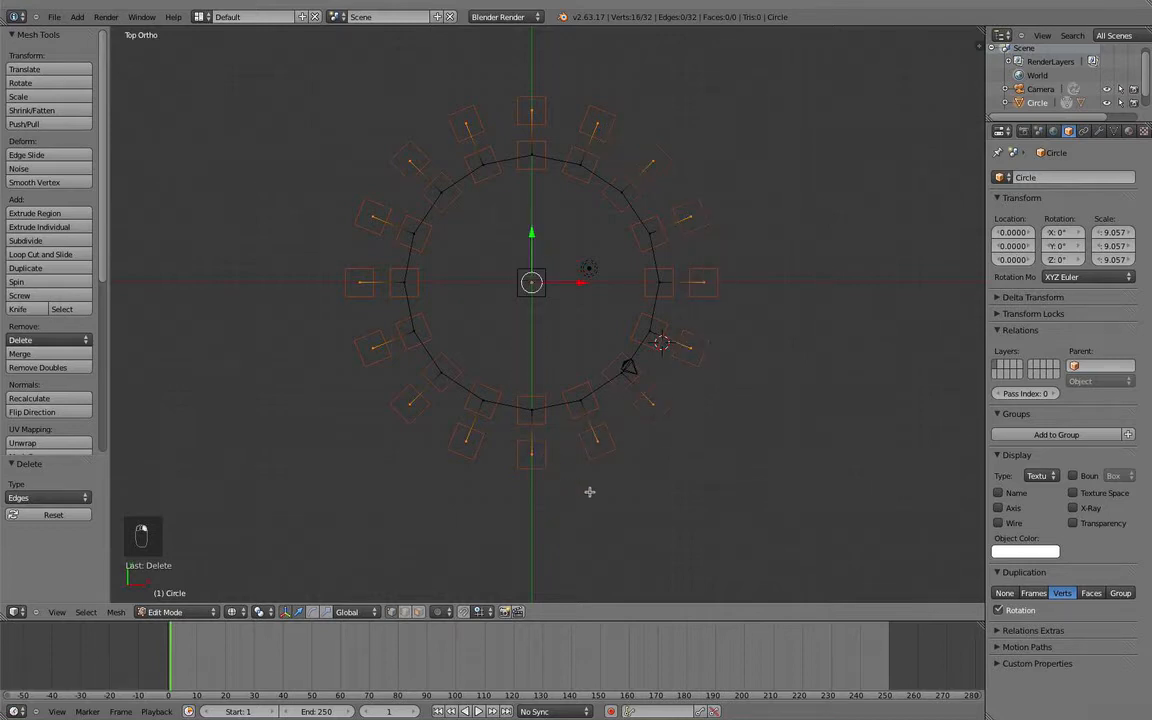
pyautogui.press('x')
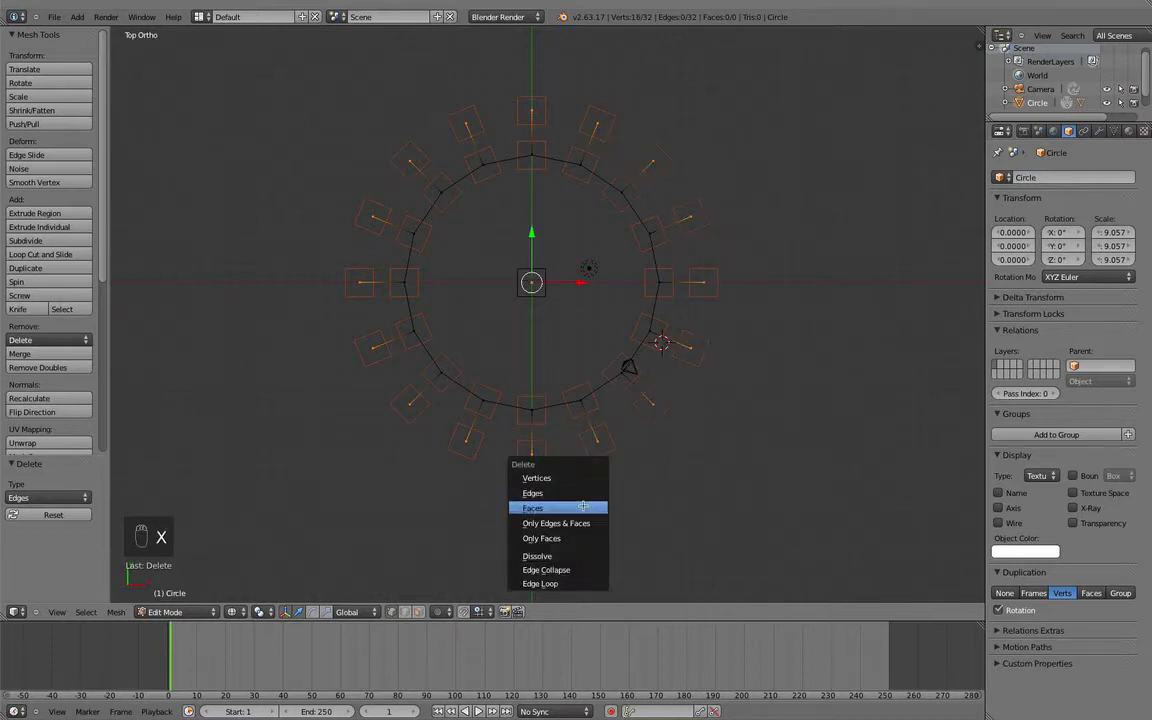
pyautogui.click(537, 478)
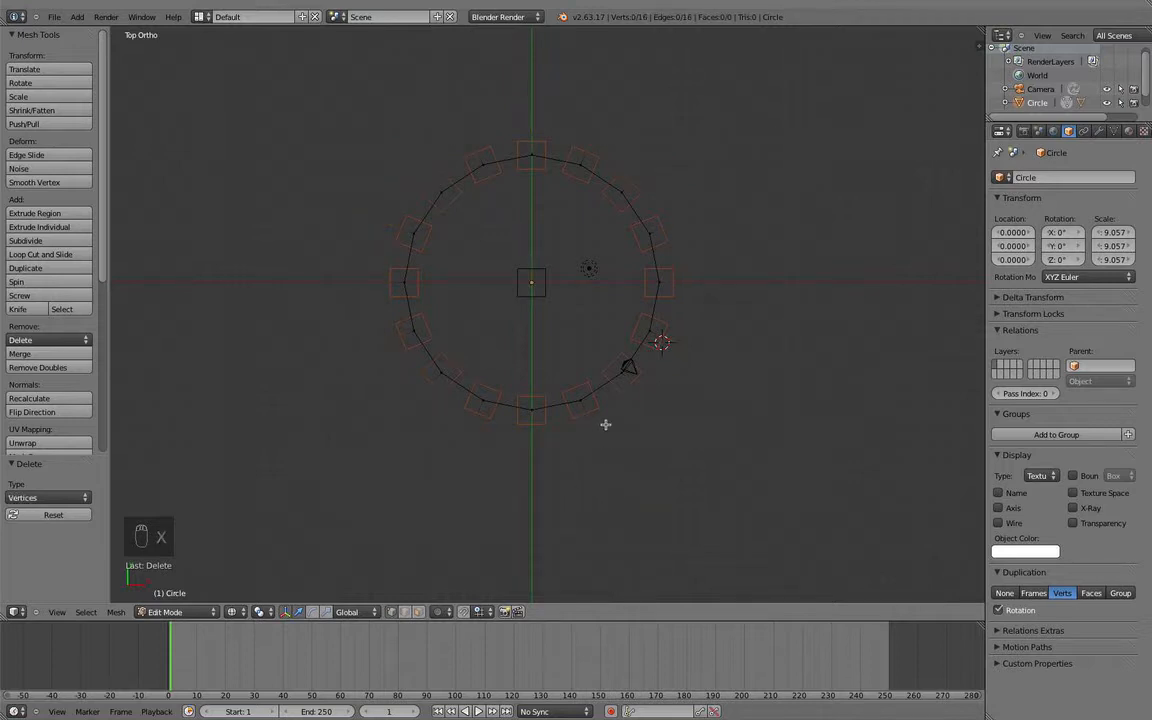
# Step: Leave Edit Mode on the circle and select the central cube
pyautogui.moveTo(605, 424); pyautogui.dragTo(604, 301, button='middle')
pyautogui.press('KP_1')
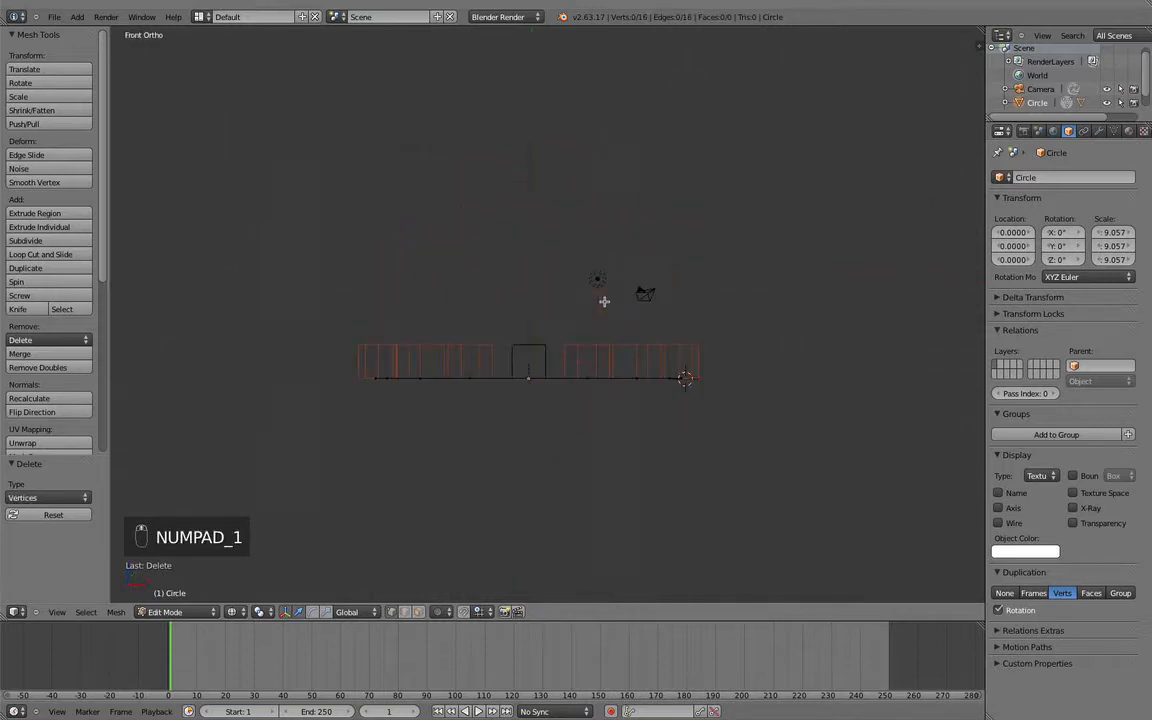
pyautogui.press('KP_7')
pyautogui.scroll(3, 604, 301)
pyautogui.press('Tab')
pyautogui.scroll(-3, 551, 308)
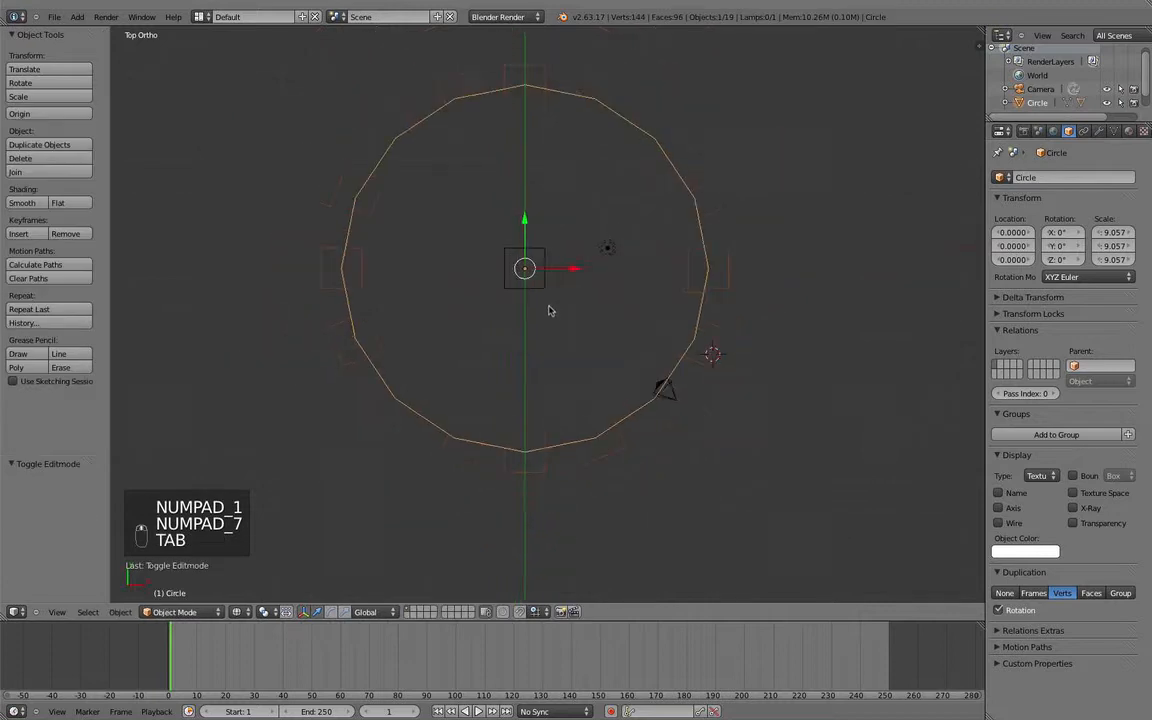
pyautogui.moveTo(550, 310); pyautogui.dragTo(541, 257, button='middle')
pyautogui.scroll(4, 541, 257)
pyautogui.rightClick(559, 309)
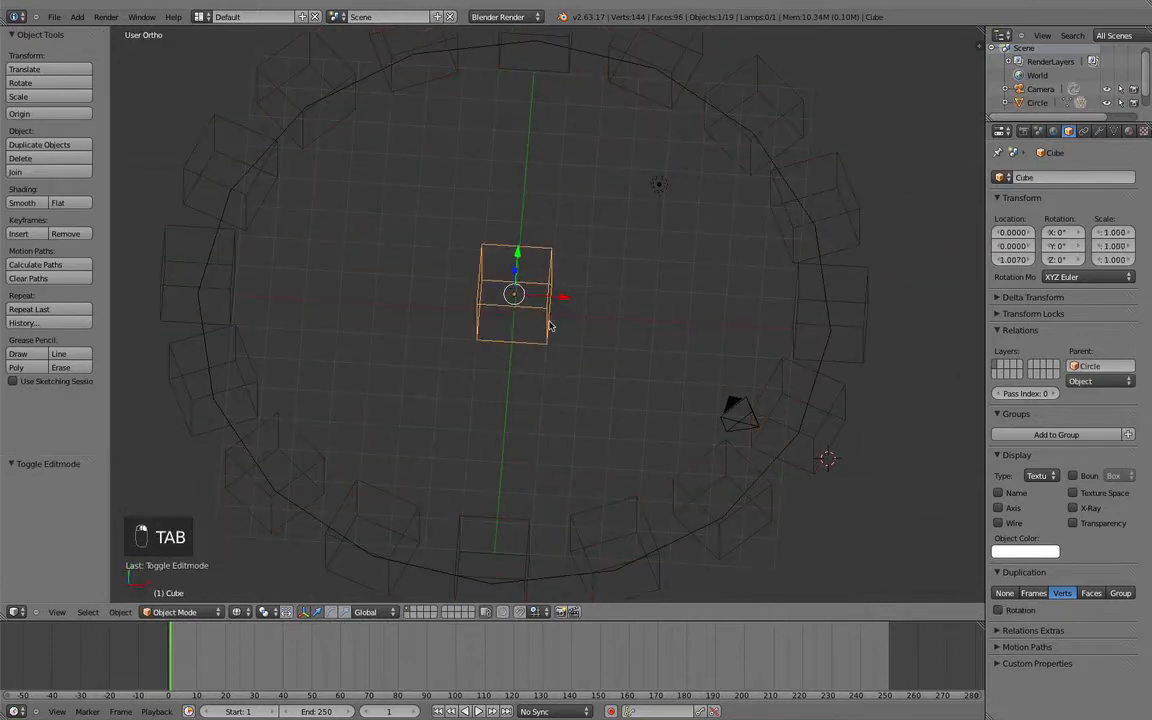
# Step: Enter Edit Mode on the central cube
pyautogui.press('Tab')
pyautogui.press('Tab')
pyautogui.scroll(-3, 578, 332)
pyautogui.moveTo(577, 335)
pyautogui.mouseDown(button='middle')
pyautogui.moveTo(586, 411)
pyautogui.moveTo(583, 322)
pyautogui.mouseUp(button='middle')
pyautogui.scroll(2, 586, 411)
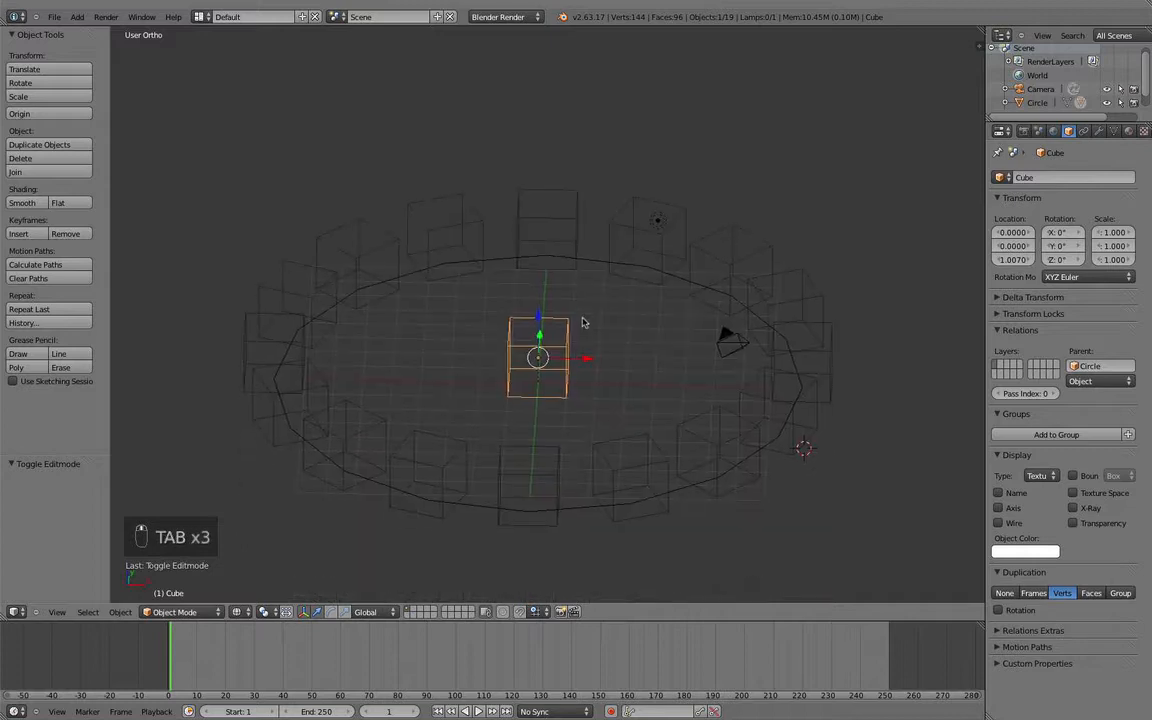
pyautogui.scroll(3, 591, 306)
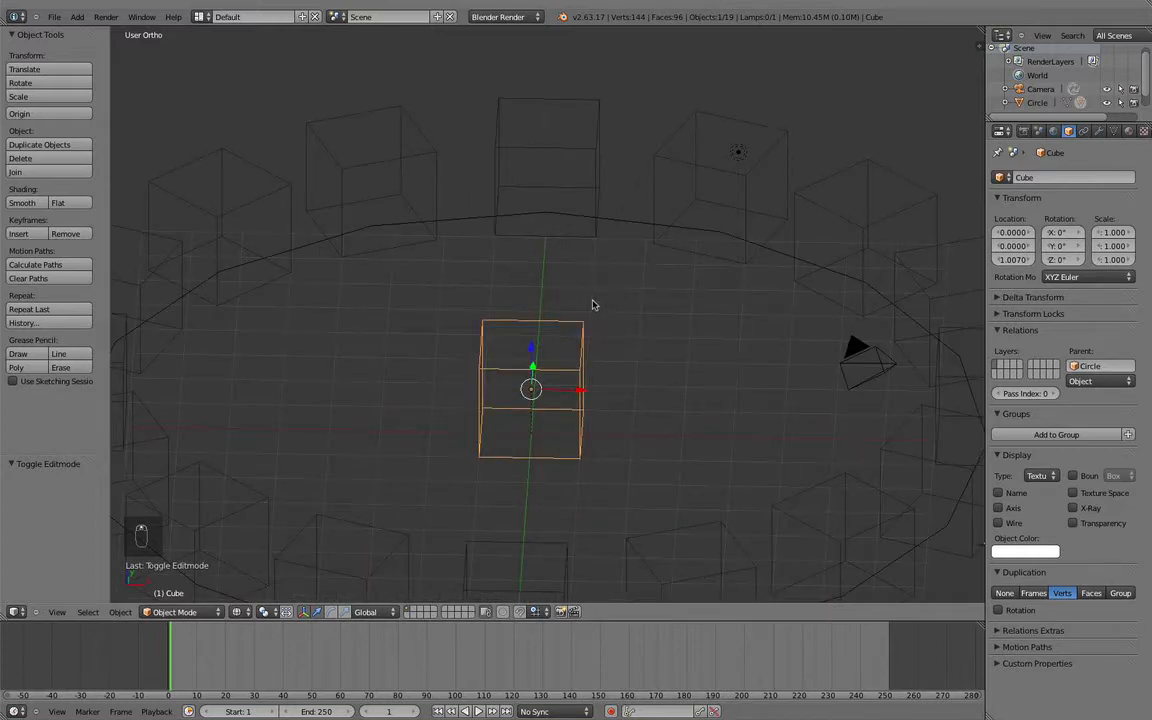
pyautogui.press('Tab')
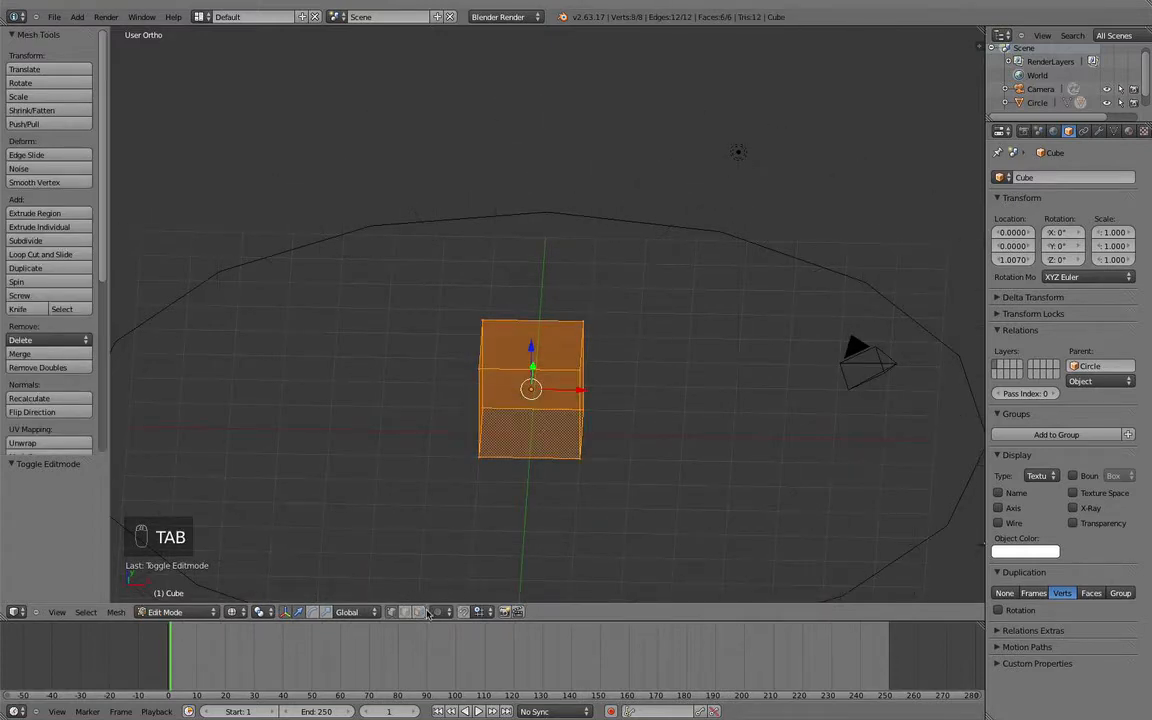
# Step: Lower the cube's top face by about 1.23 units along Z and scale it to about 0.71
pyautogui.rightClick(531, 345)
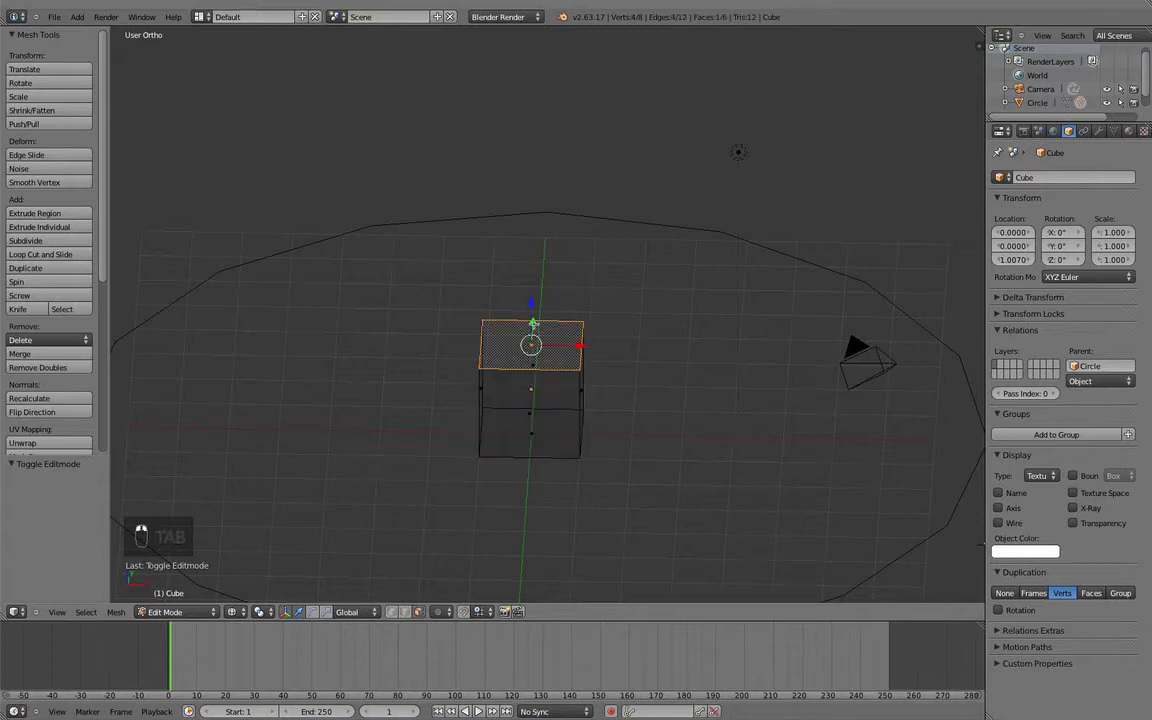
pyautogui.press('g')
pyautogui.press('z')
pyautogui.click(529, 378)
pyautogui.scroll(-2, 594, 392)
pyautogui.press('s')
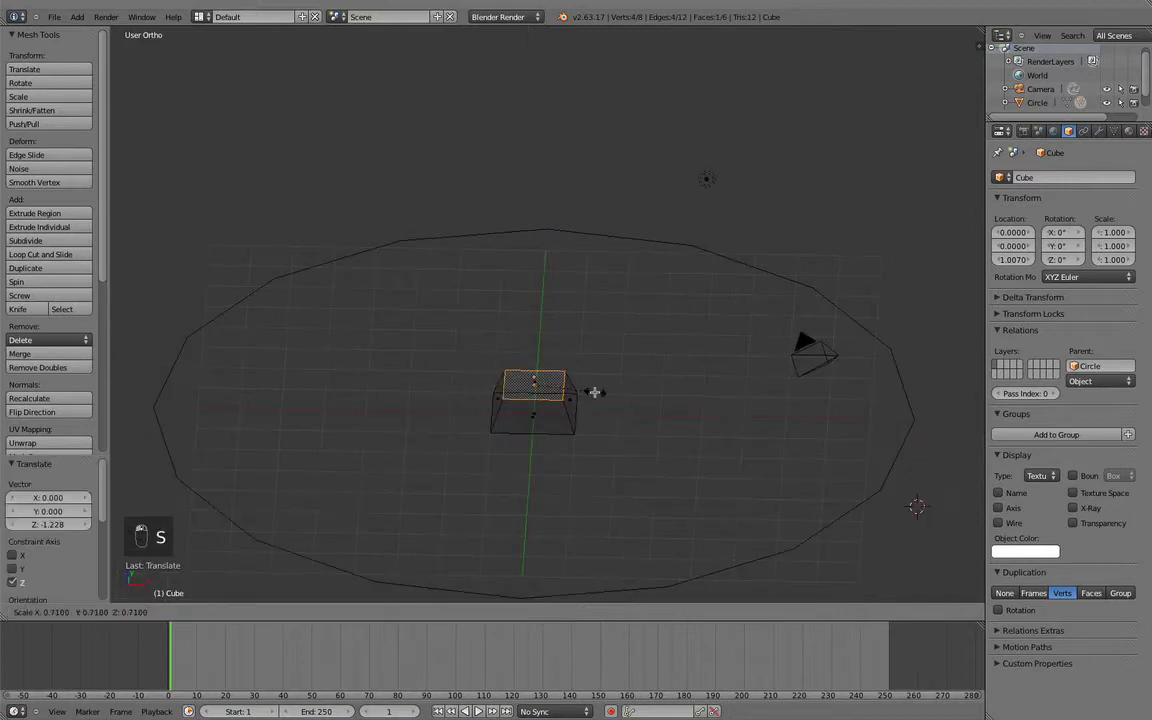
pyautogui.click(594, 392)
pyautogui.press('Tab')
pyautogui.press('Tab')
# Step: Add a centred vertical and a centred horizontal loop cut to the tapered cube and deselect everything
pyautogui.scroll(3, 604, 355)
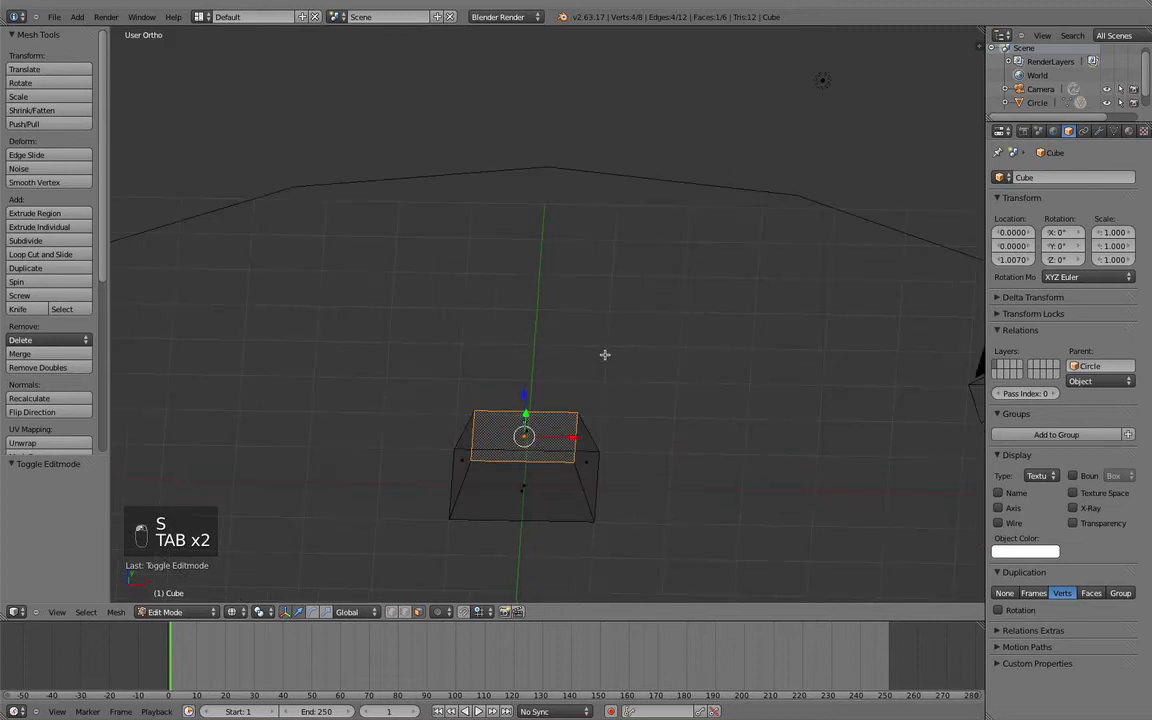
pyautogui.hotkey('ctrl', 'r')
pyautogui.click(545, 402)
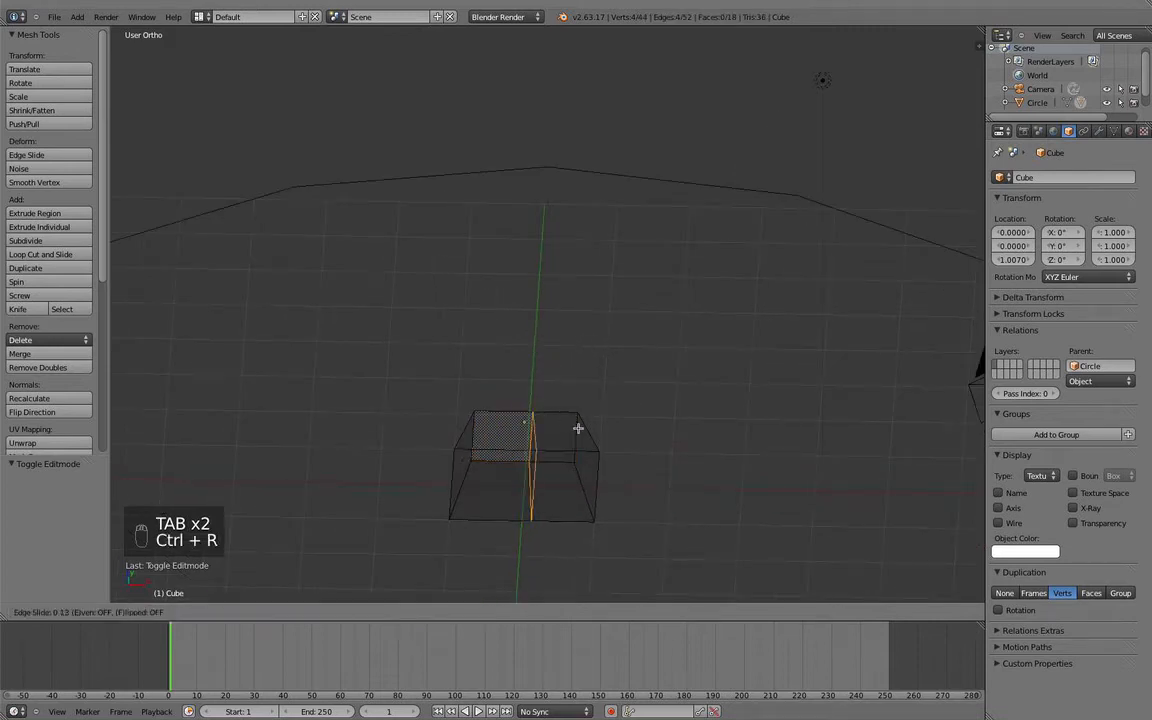
pyautogui.rightClick(550, 407)
pyautogui.hotkey('ctrl', 'r')
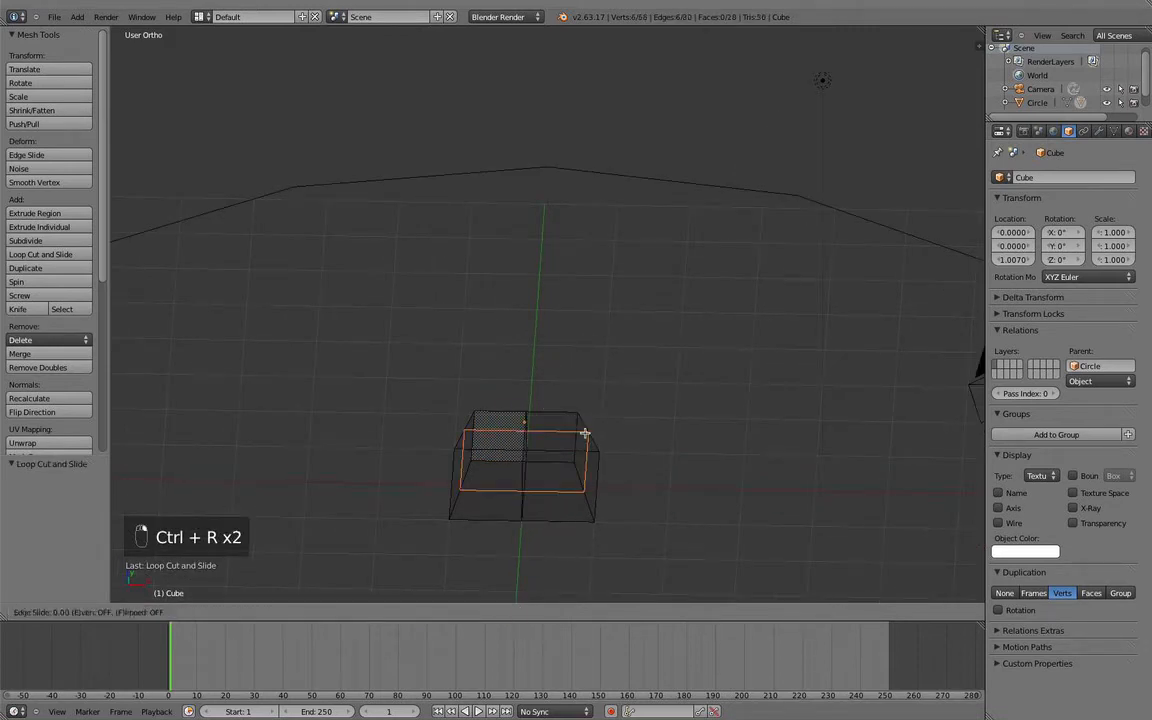
pyautogui.click(586, 432)
pyautogui.rightClick(586, 432)
pyautogui.press('a')
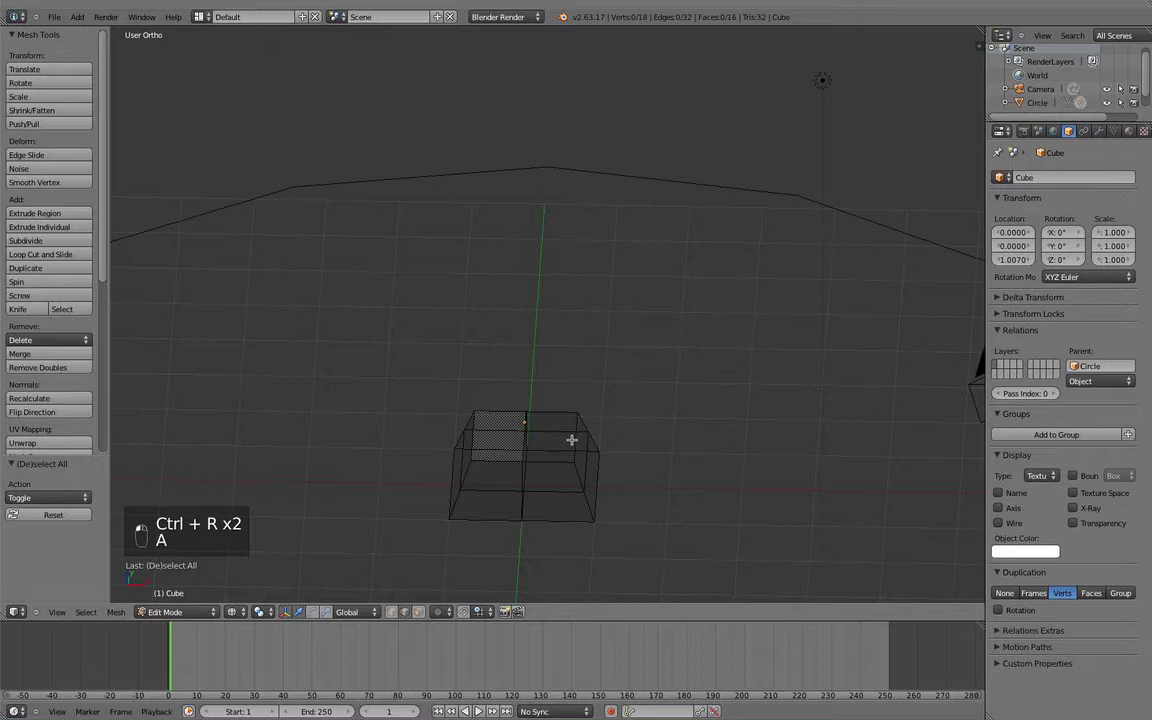
# Step: Switch to face selection and show the tapered cube in solid shading from higher above
pyautogui.click(418, 611)
pyautogui.press('a')
pyautogui.press('a')
pyautogui.press('v')
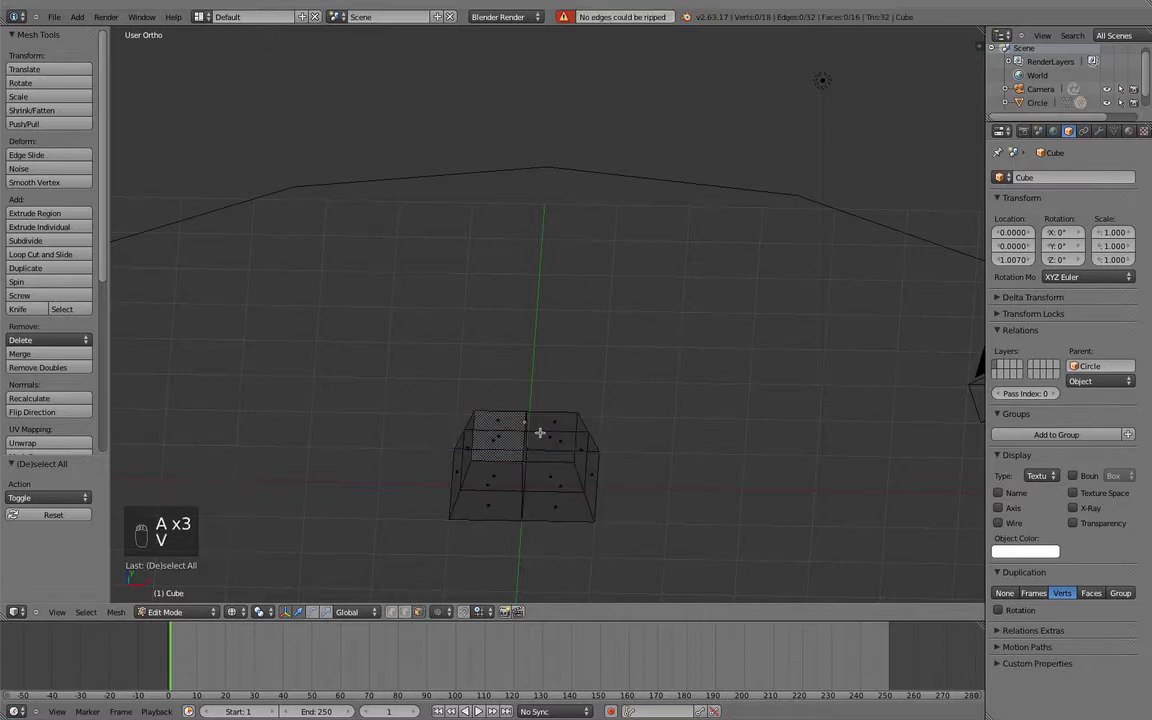
pyautogui.press('c')
pyautogui.rightClick(521, 427)
pyautogui.moveTo(527, 424); pyautogui.dragTo(533, 454, button='middle')
pyautogui.press('z')
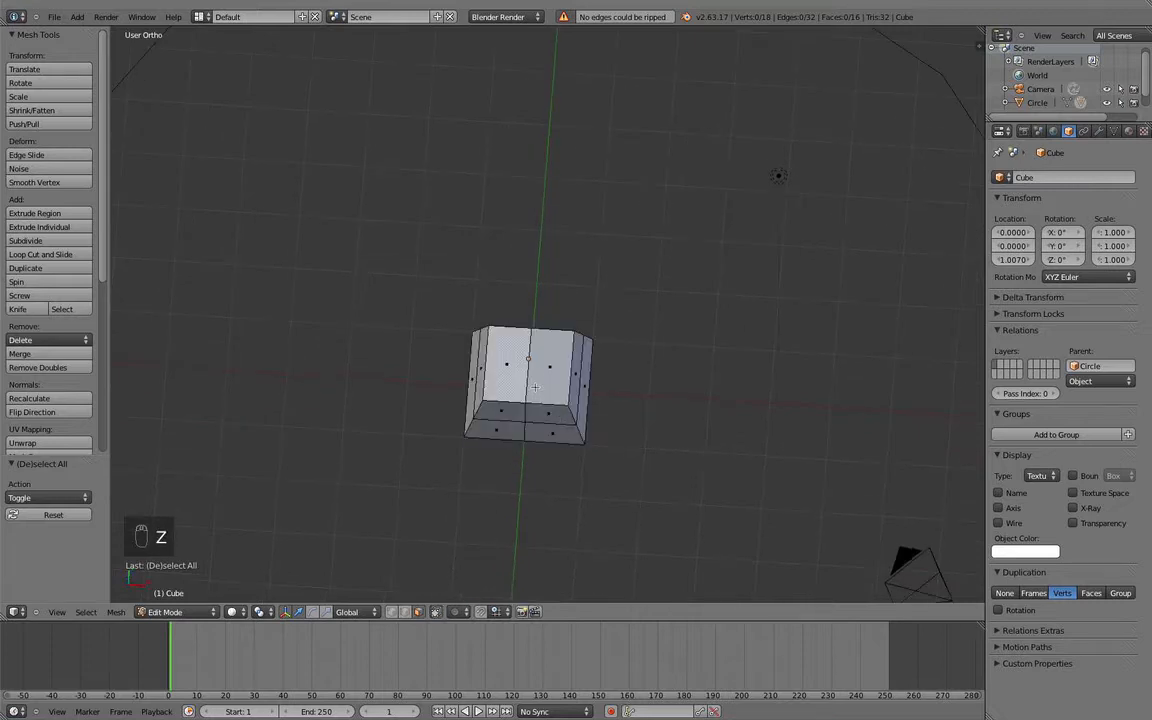
# Step: Add one more loop cut dividing the top into four faces and clear the selection
pyautogui.hotkey('ctrl', 'r')
pyautogui.click(570, 375)
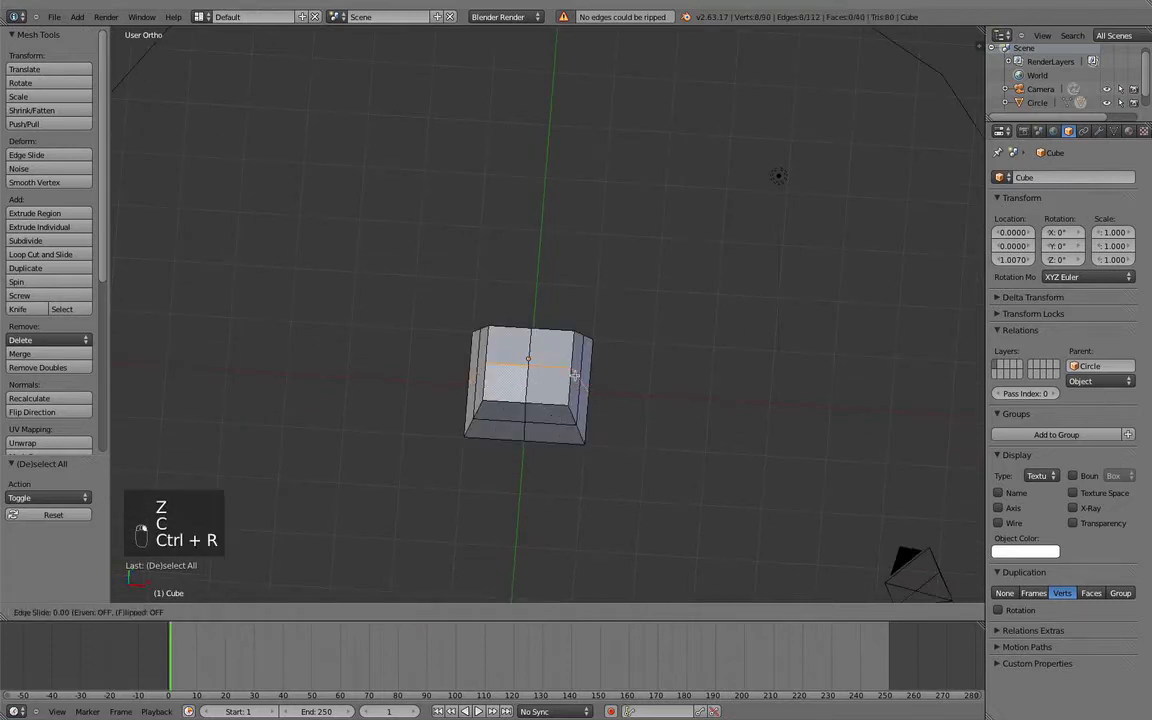
pyautogui.click(574, 377)
pyautogui.press('a')
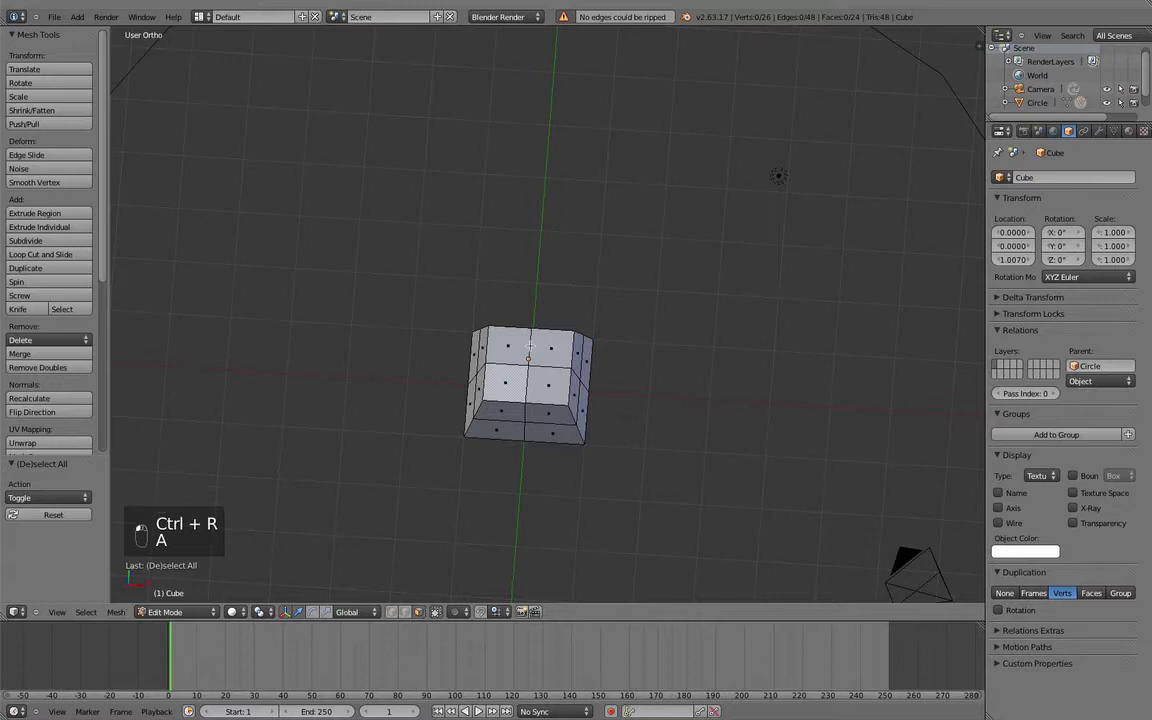
# Step: Circle-select the four top faces, extrude them in place and scale them to about 0.744 as an inset
pyautogui.press('c')
pyautogui.moveTo(534, 348); pyautogui.dragTo(528, 365)
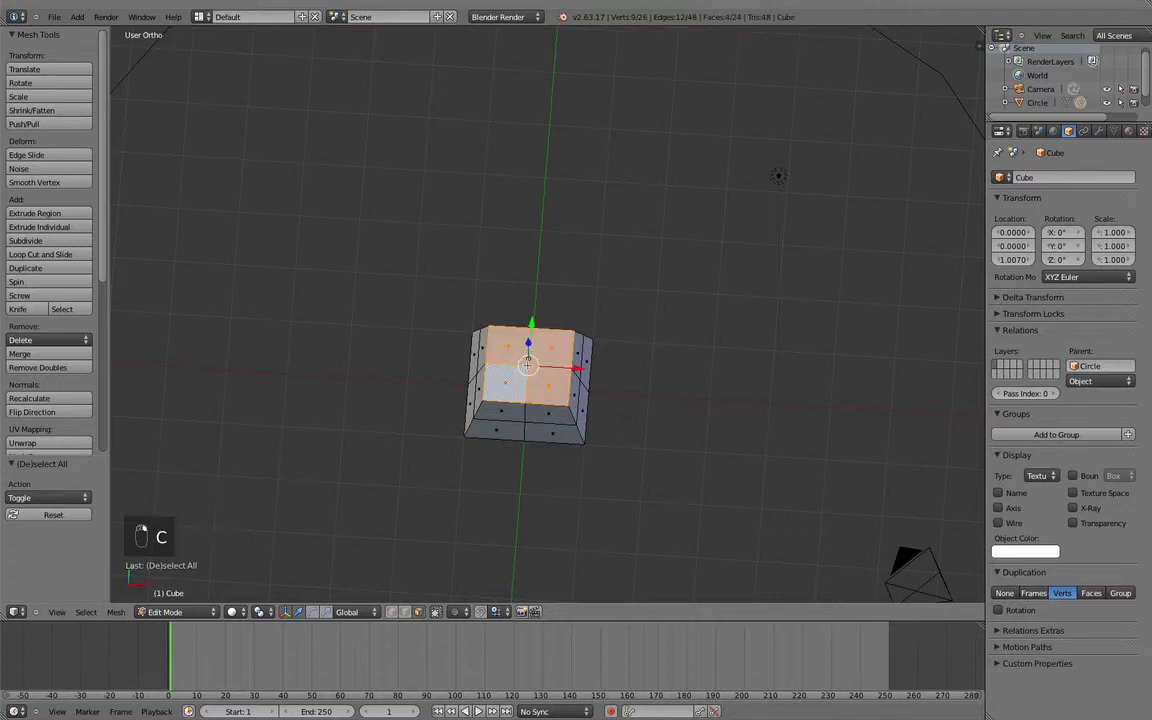
pyautogui.press('e')
pyautogui.rightClick(591, 378)
pyautogui.press('s')
pyautogui.click(591, 378)
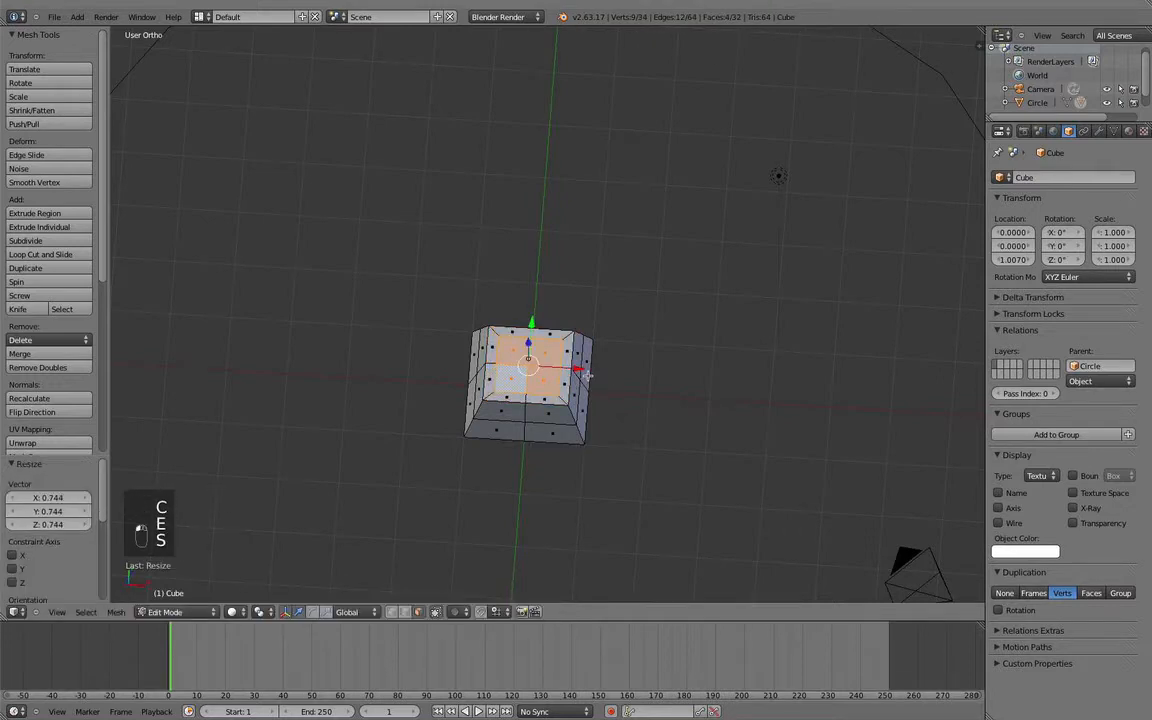
# Step: Search the add-ons in User Preferences for "loop" and enable Mesh: LoopTools
pyautogui.press('w')
pyautogui.click(597, 389)
pyautogui.click(54, 17)
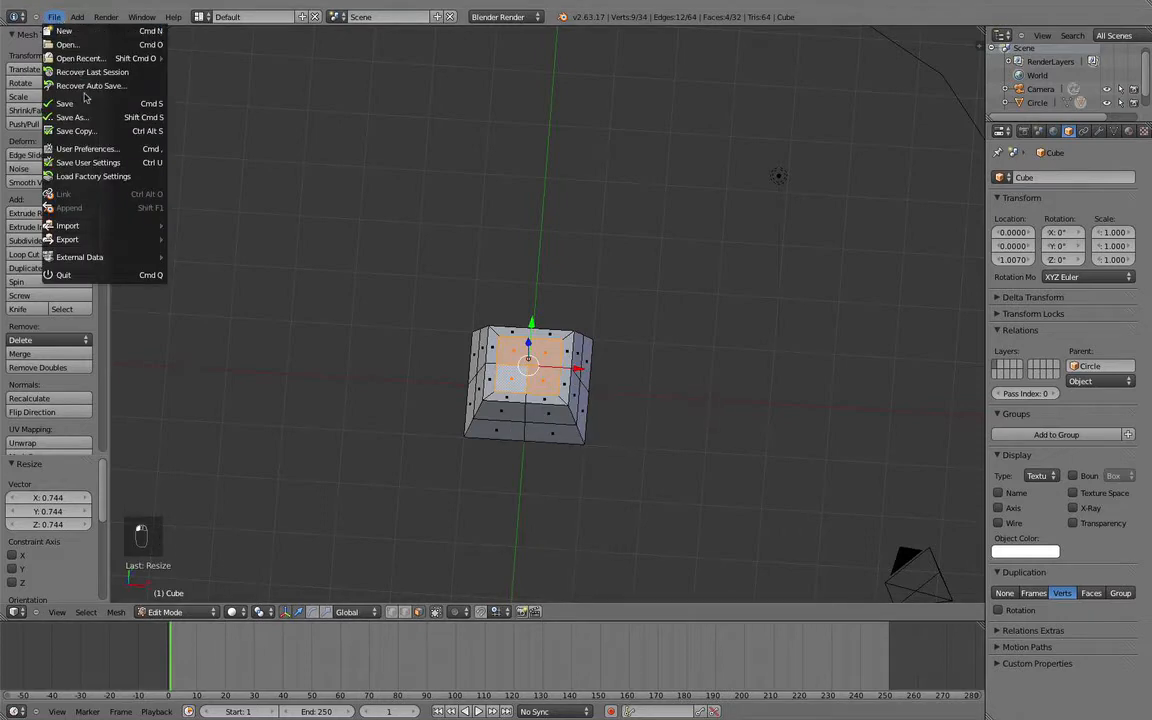
pyautogui.click(88, 148)
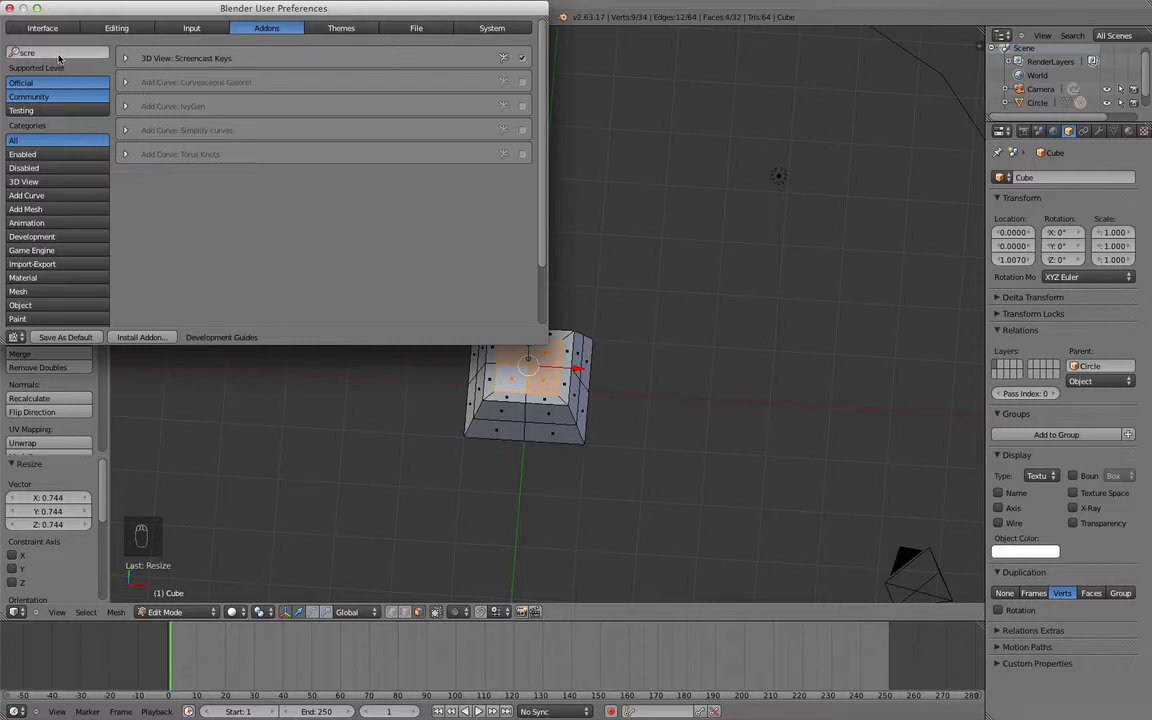
pyautogui.click(57, 54)
pyautogui.press('BackSpace')
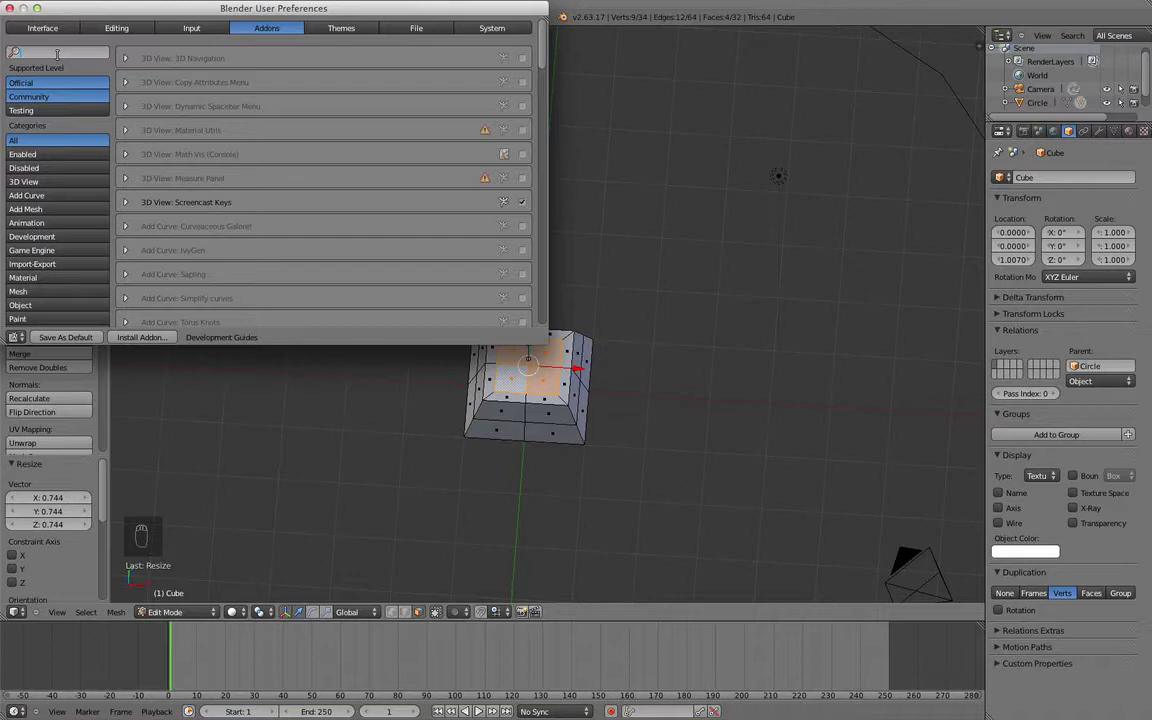
pyautogui.write('loop')
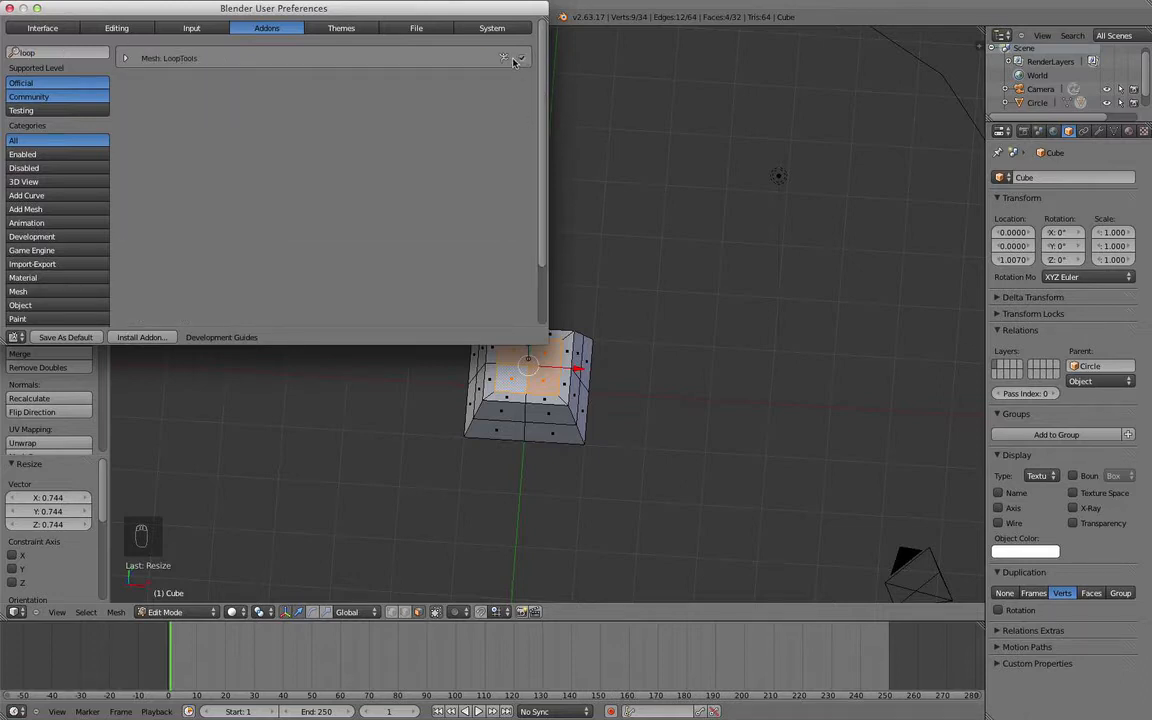
pyautogui.click(10, 13)
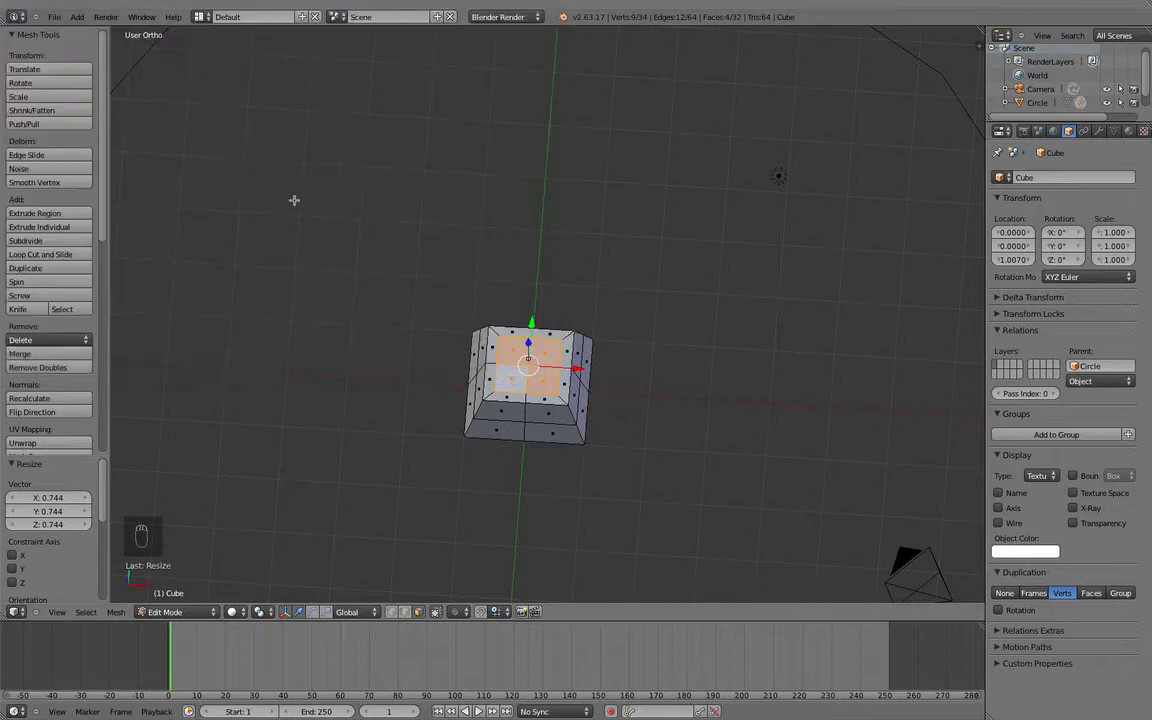
# Step: Round the selected inset faces with the LoopTools Circle operation
pyautogui.press('w')
pyautogui.moveTo(400, 292)
pyautogui.click(467, 305)
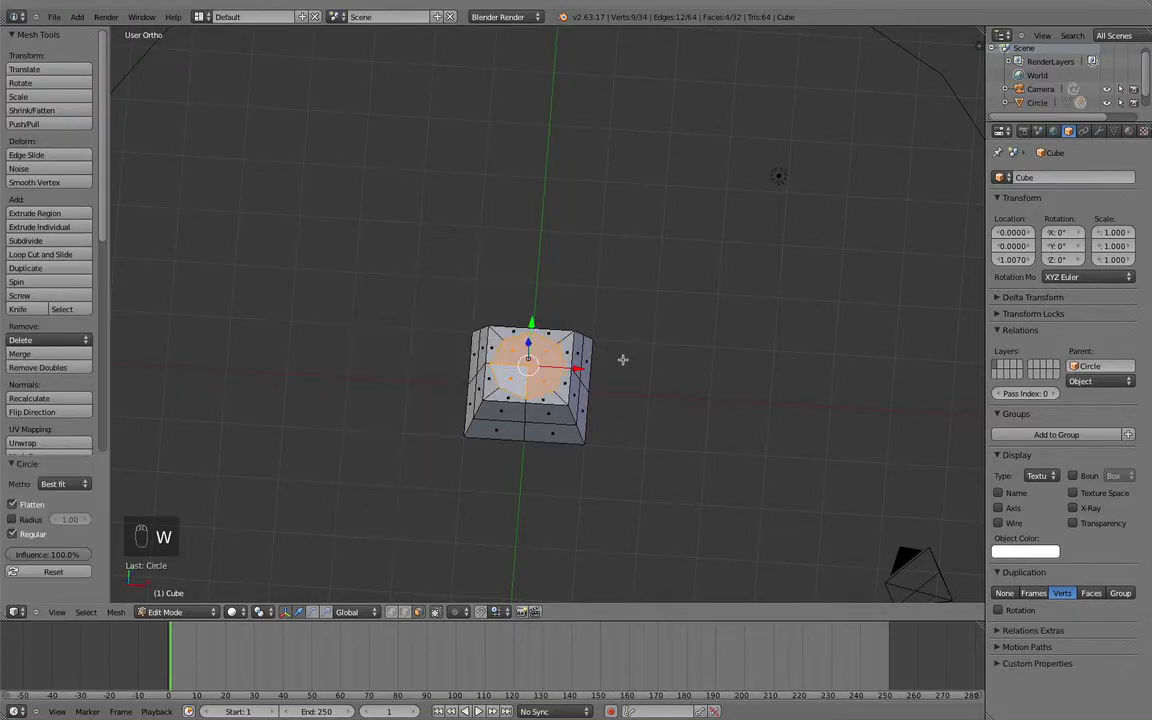
# Step: Extrude the rounded top faces about 6 units upward in front view to form a column shaft
pyautogui.scroll(3, 610, 380)
pyautogui.scroll(-1, 595, 410)
pyautogui.moveTo(589, 418); pyautogui.dragTo(597, 325, button='middle')
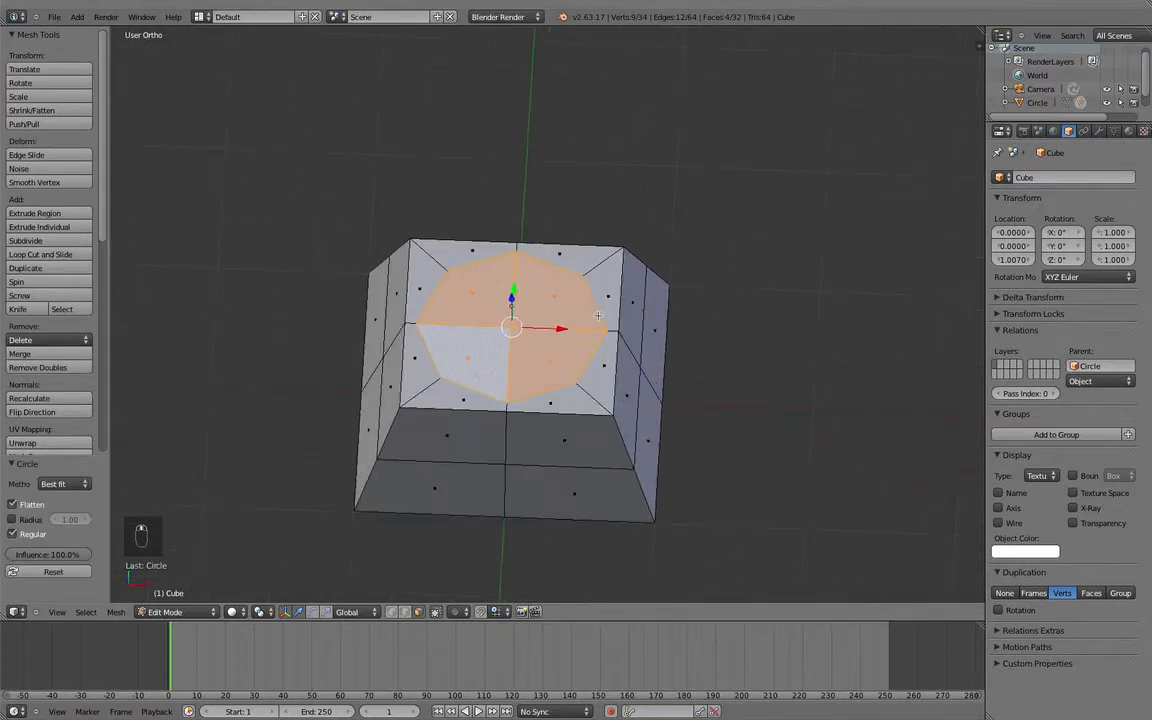
pyautogui.press('KP_1')
pyautogui.scroll(-2, 547, 339)
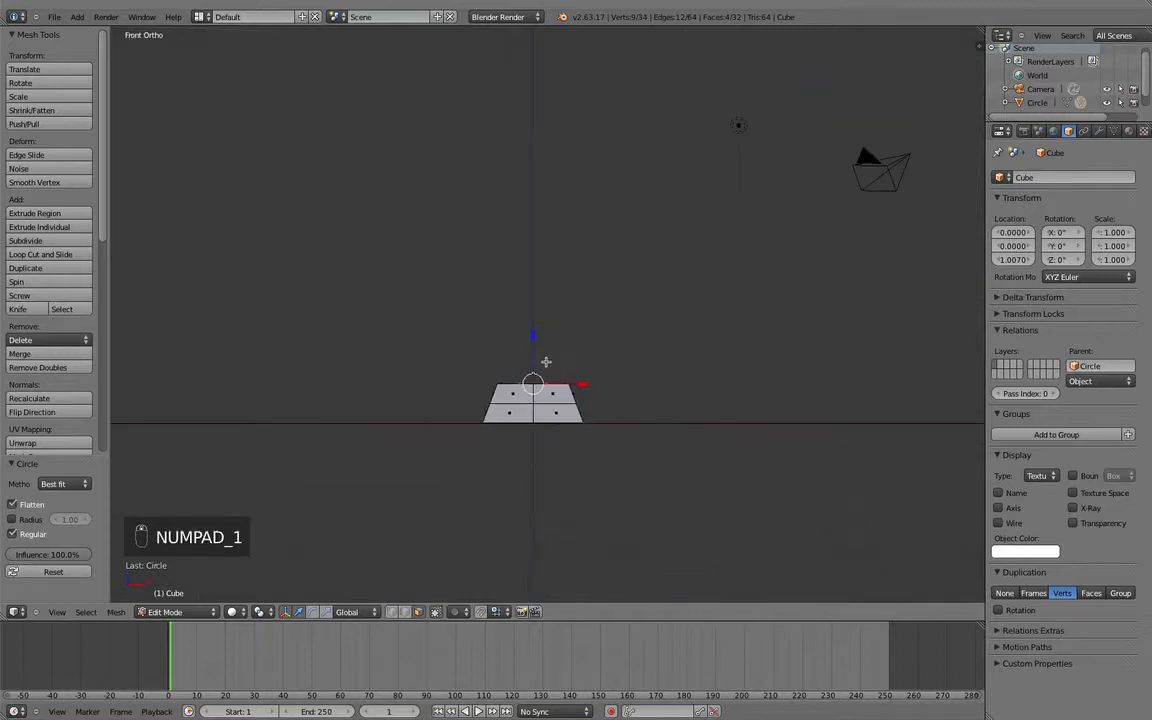
pyautogui.press('e')
pyautogui.click(560, 70)
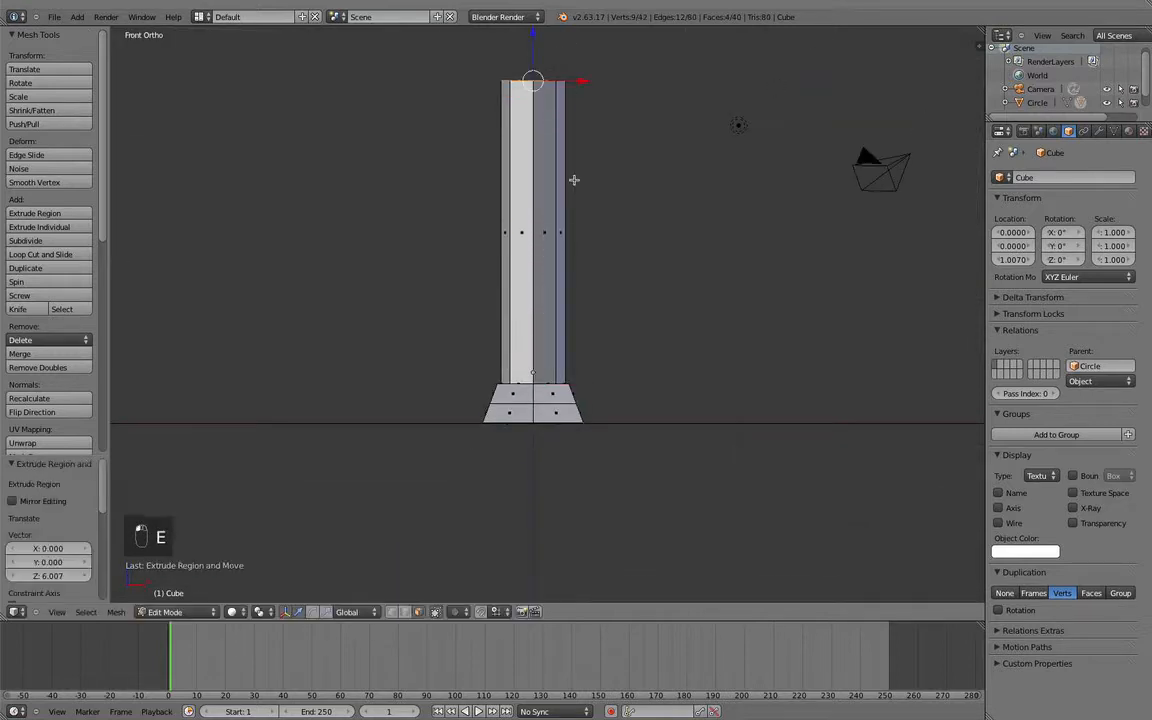
# Step: Extrude the shaft's top in place, widen it in X and Y by about 1.38, and extrude it up about 0.425
pyautogui.keyDown('shift'); pyautogui.moveTo(573, 177); pyautogui.dragTo(553, 308, button='middle'); pyautogui.keyUp('shift')
pyautogui.scroll(3, 558, 317)
pyautogui.press('e')
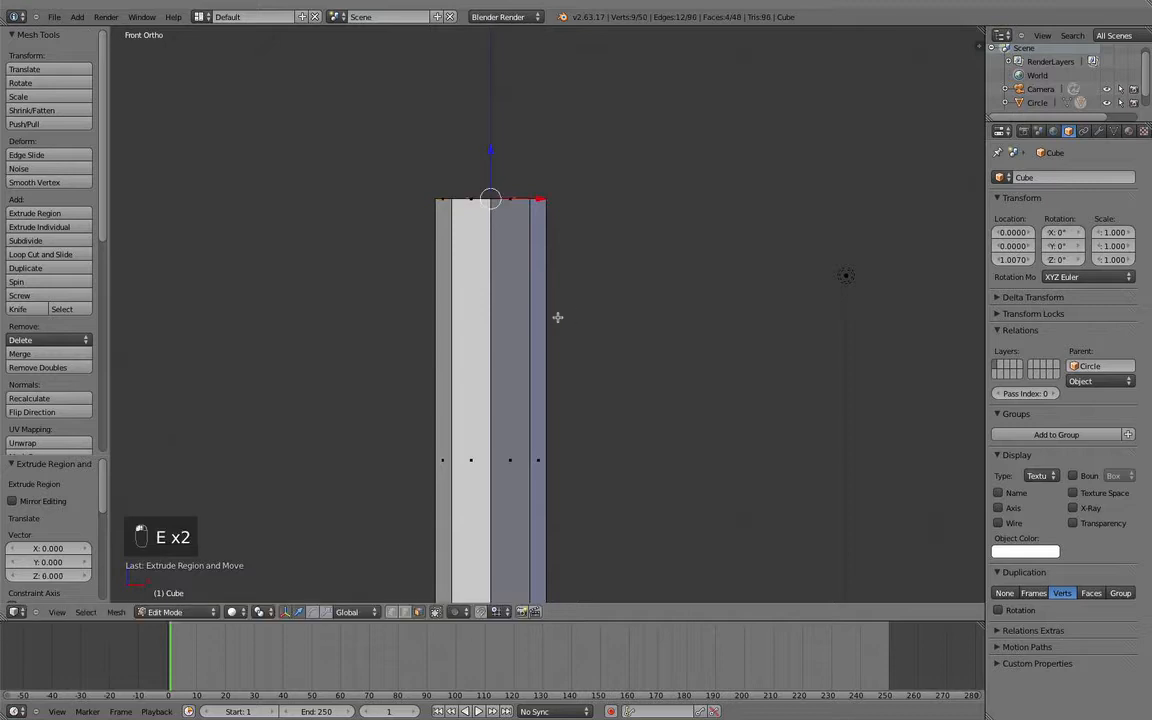
pyautogui.press('s')
pyautogui.click(610, 340)
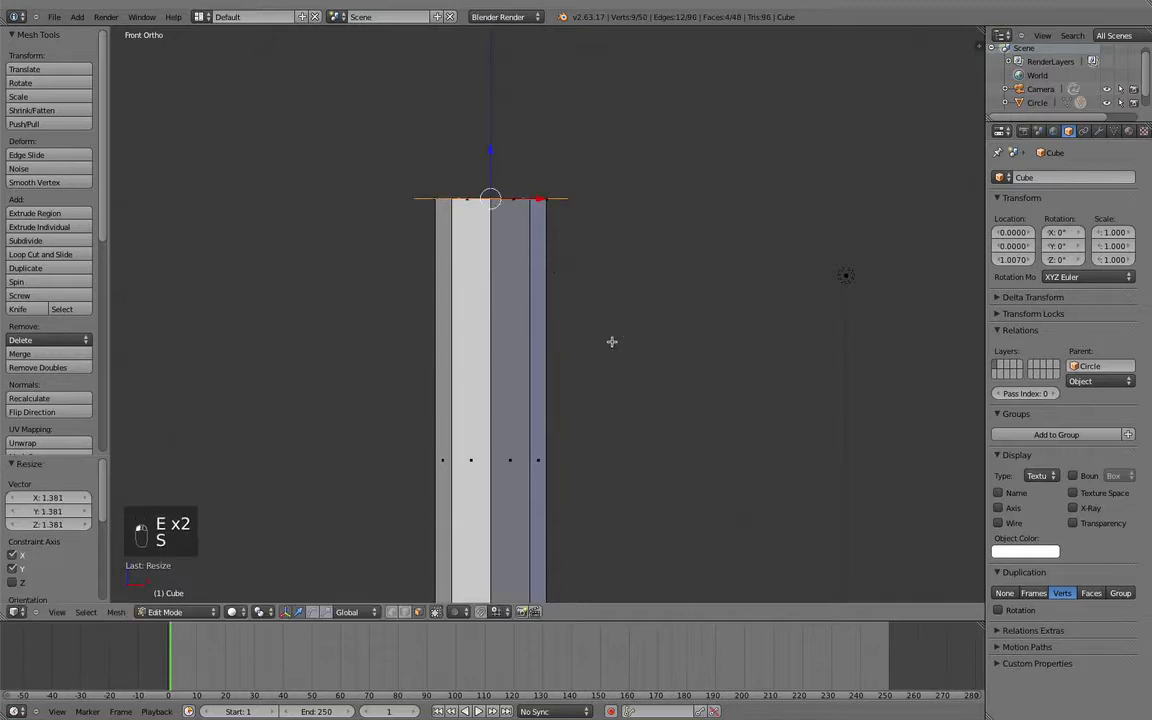
pyautogui.press('e')
pyautogui.click(615, 302)
# Step: Add 17 evenly spaced horizontal loop cuts along the column shaft and deselect everything
pyautogui.scroll(-3, 601, 293)
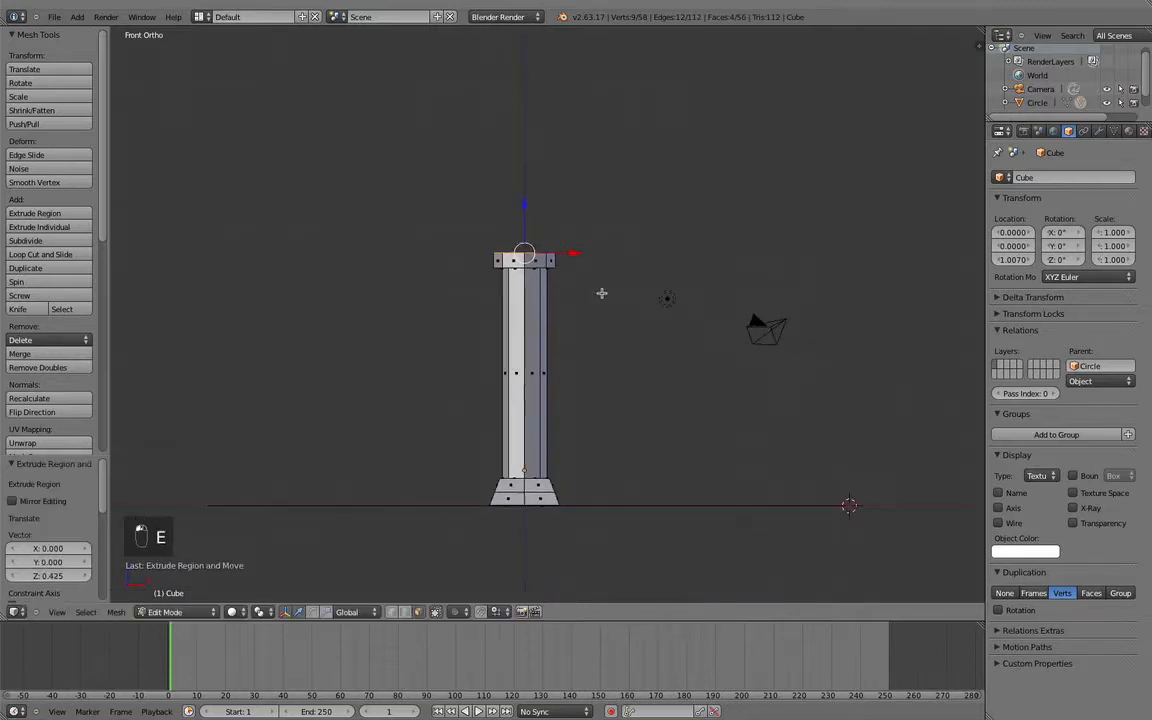
pyautogui.hotkey('ctrl', 'r')
pyautogui.scroll(15, 545, 380)
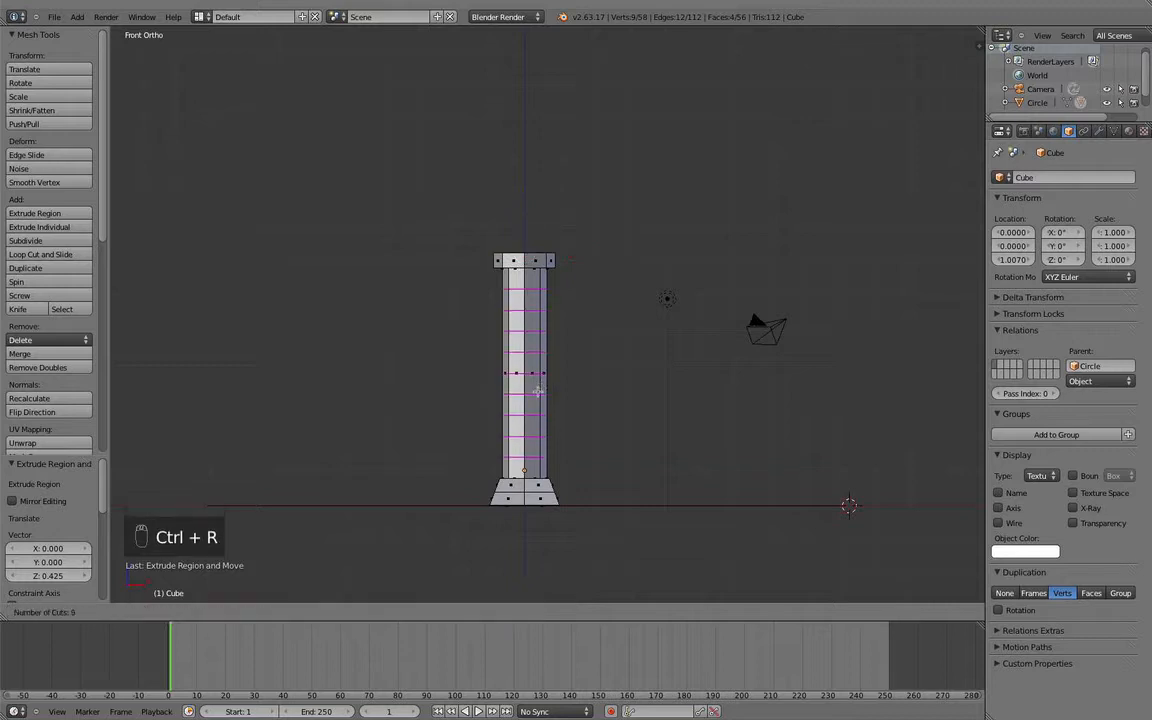
pyautogui.click(539, 392)
pyautogui.press('a')
# Step: Select the shaft's middle edge loop, show the mesh in wireframe and enable proportional editing
pyautogui.scroll(5, 539, 392)
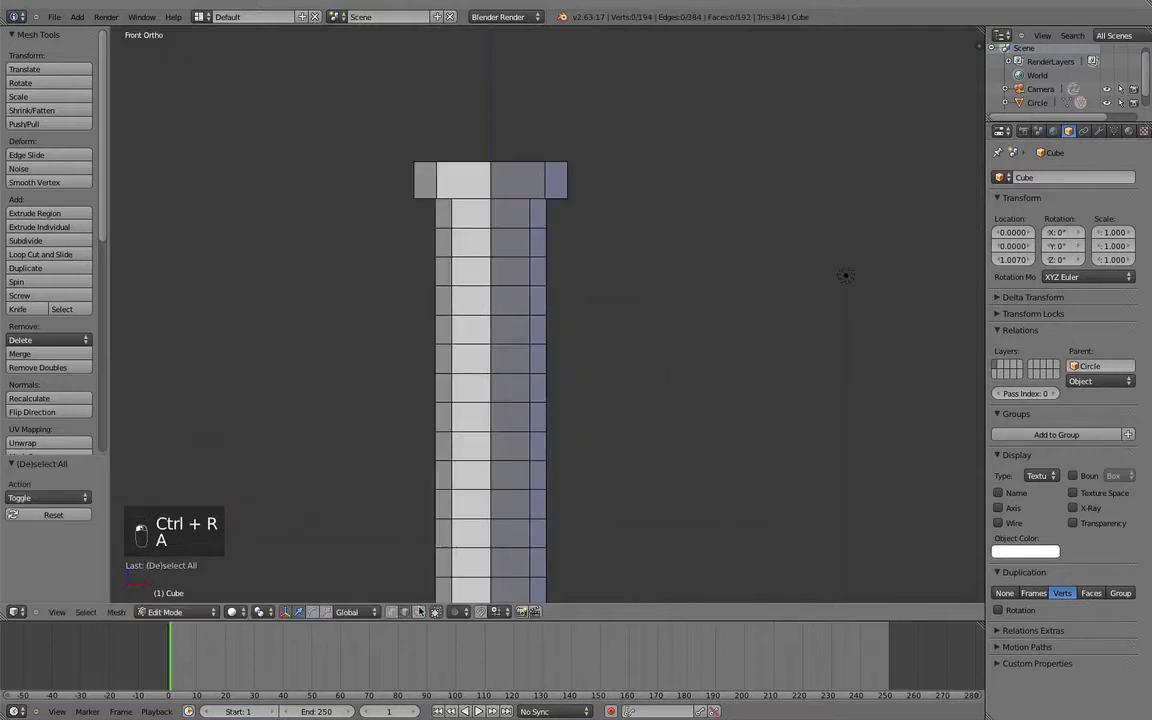
pyautogui.rightClick(508, 405)
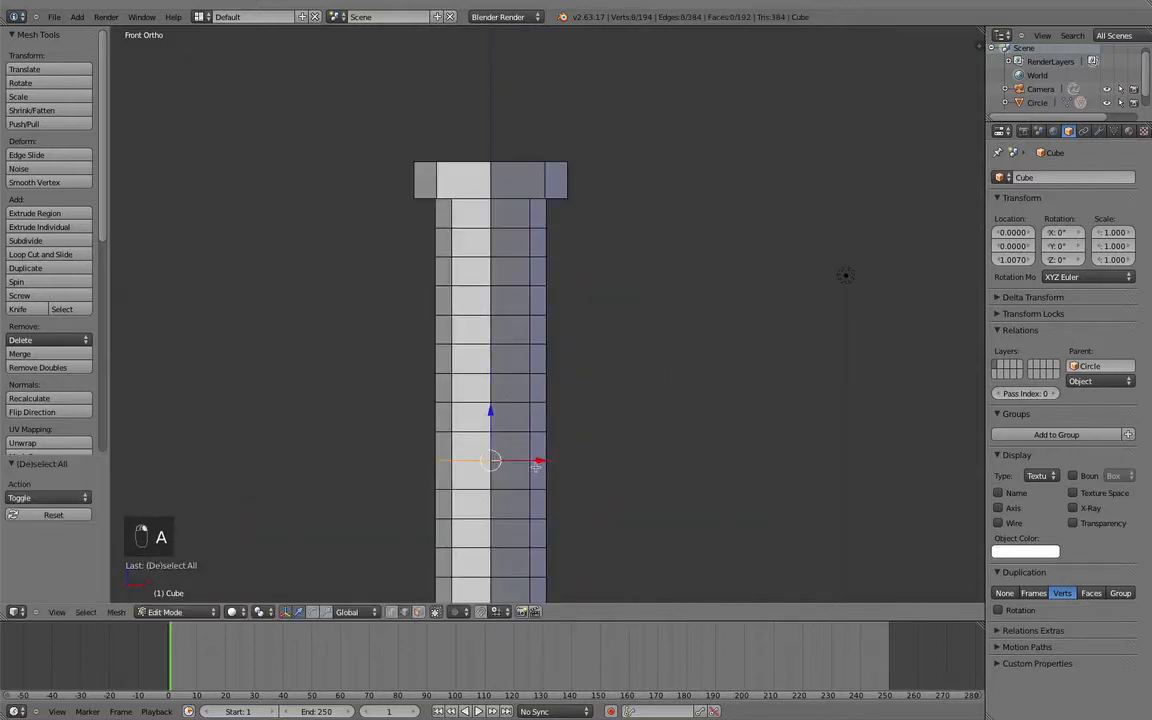
pyautogui.press('z')
pyautogui.click(447, 611)
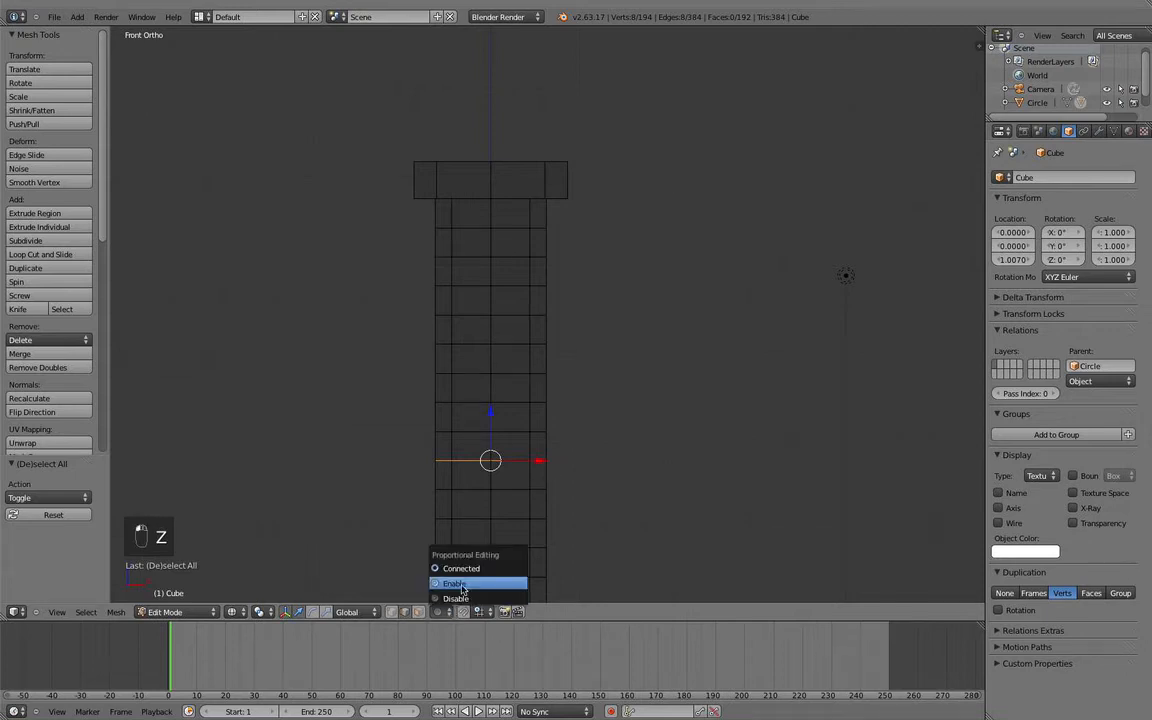
pyautogui.click(465, 580)
# Step: Scale the middle loop by about 1.24 with a proportional size of about 2.85, and return to Object Mode in solid shading
pyautogui.scroll(-5, 571, 458)
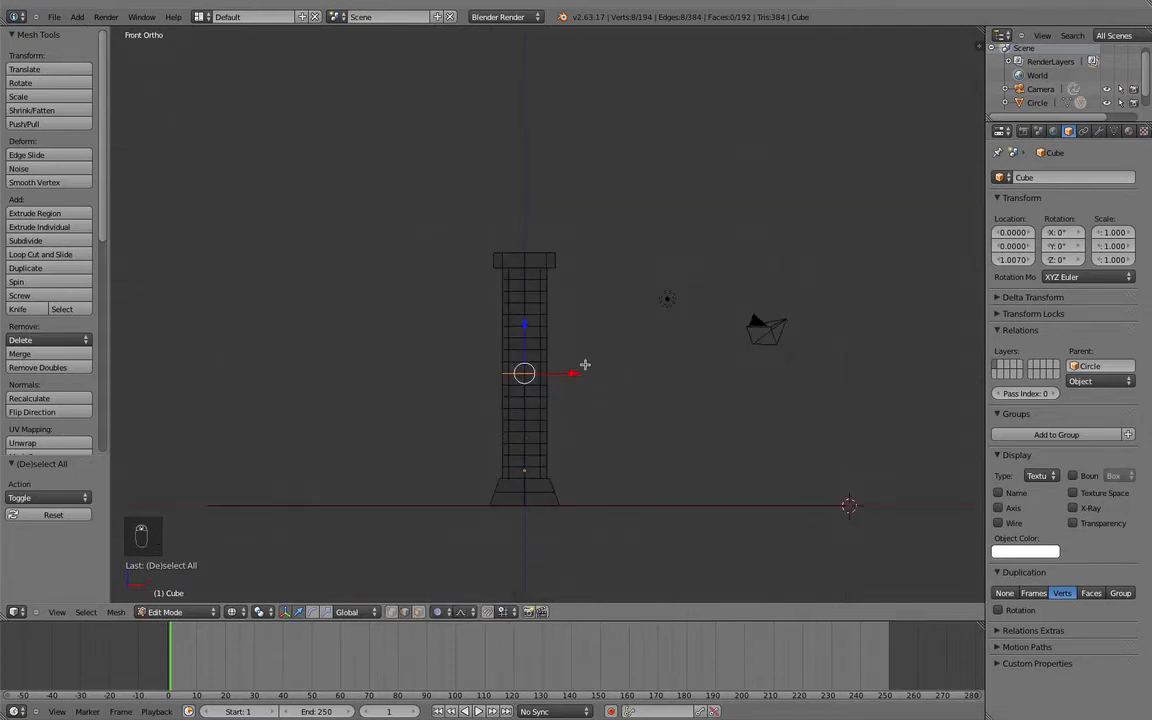
pyautogui.scroll(1, 585, 365)
pyautogui.press('s')
pyautogui.scroll(-6, 586, 365)
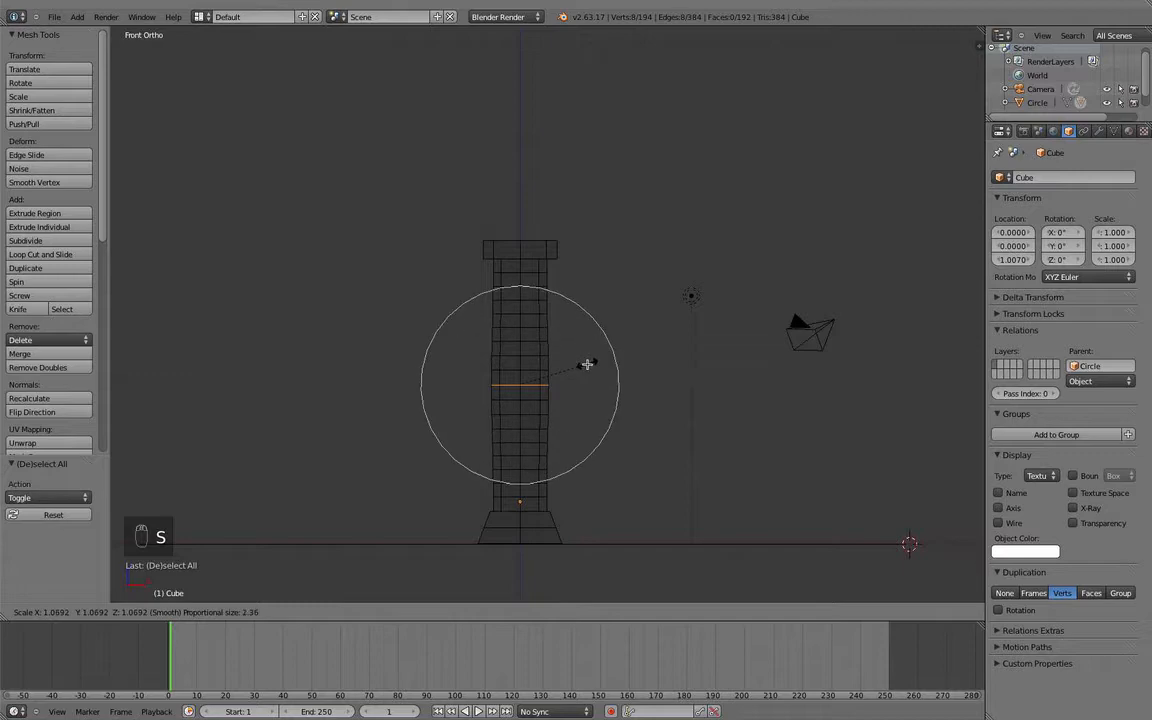
pyautogui.scroll(-2, 586, 365)
pyautogui.click(599, 367)
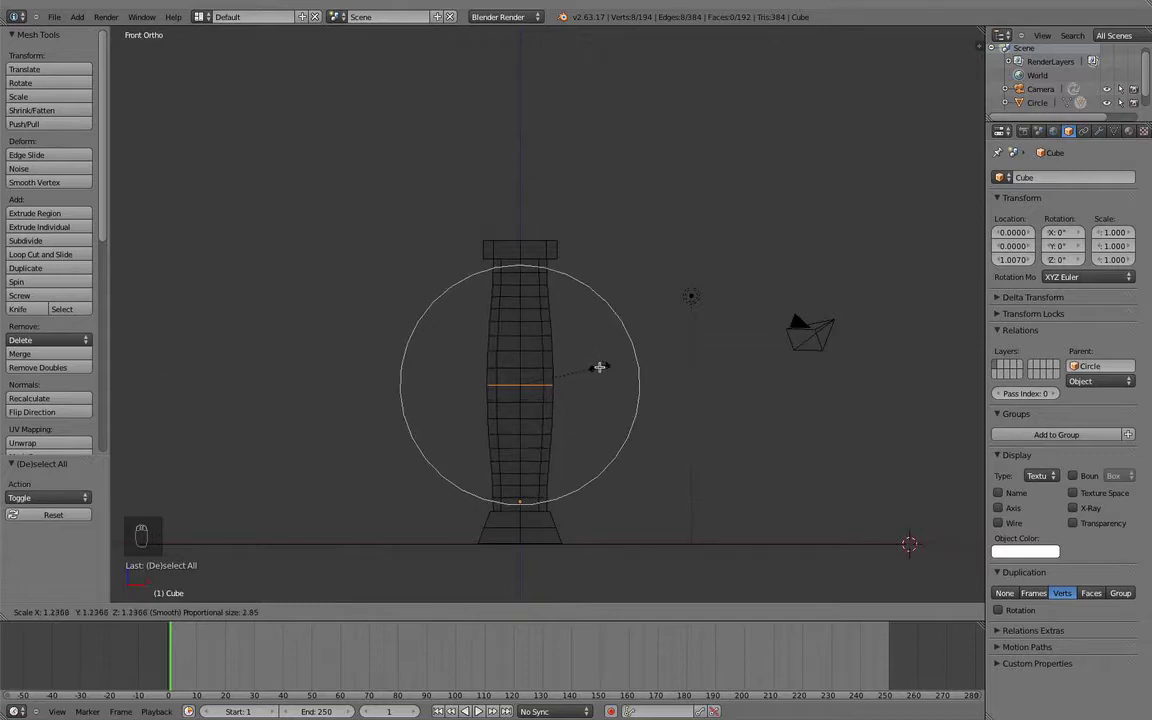
pyautogui.press('Tab')
pyautogui.press('z')
# Step: Examine the ring of column copies from several angles and in the front and top views
pyautogui.moveTo(620, 363)
pyautogui.mouseDown(button='middle')
pyautogui.moveTo(519, 437)
pyautogui.moveTo(556, 357)
pyautogui.moveTo(532, 440)
pyautogui.moveTo(516, 315)
pyautogui.moveTo(530, 290)
pyautogui.mouseUp(button='middle')
pyautogui.scroll(-5, 597, 378)
pyautogui.scroll(4, 519, 437)
pyautogui.scroll(3, 530, 290)
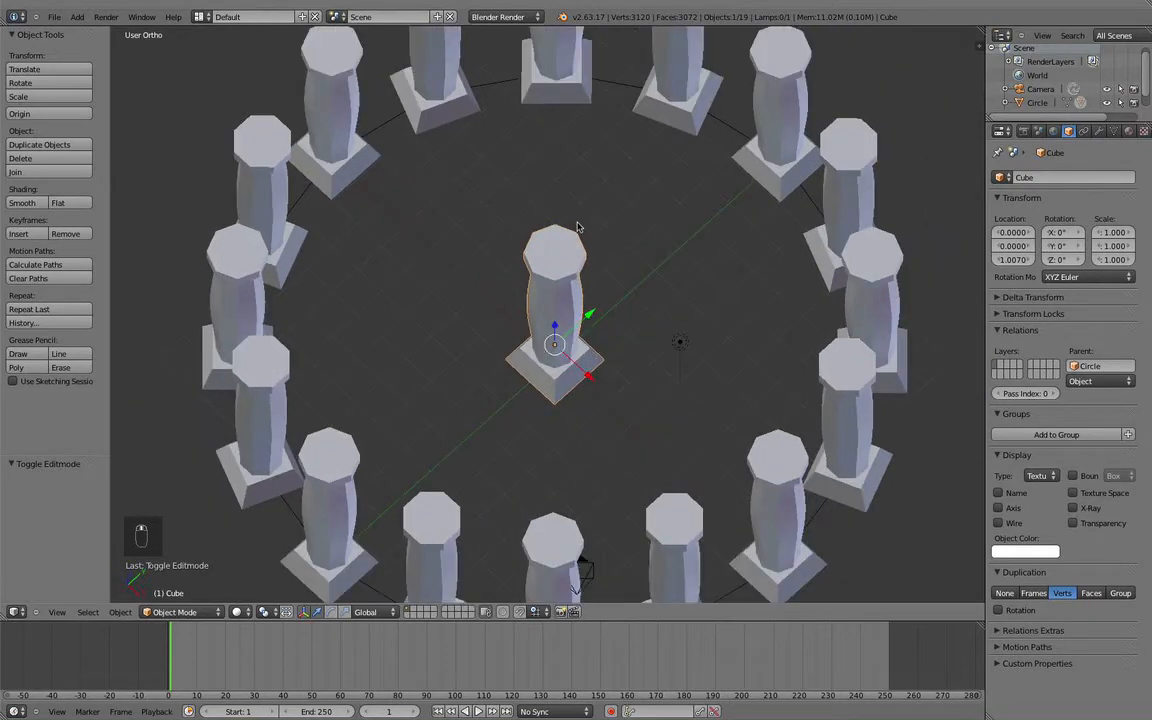
pyautogui.moveTo(579, 226); pyautogui.dragTo(508, 149, button='middle')
pyautogui.scroll(-2, 538, 178)
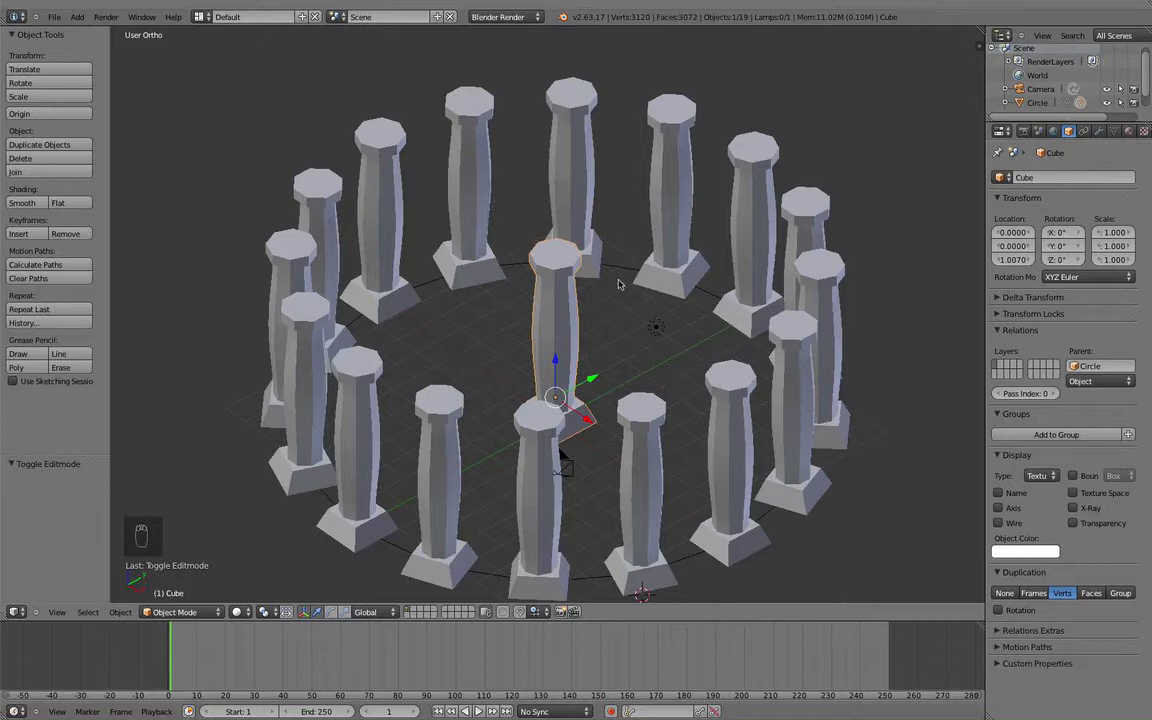
pyautogui.moveTo(618, 285); pyautogui.dragTo(596, 293, button='middle')
pyautogui.press('KP_1')
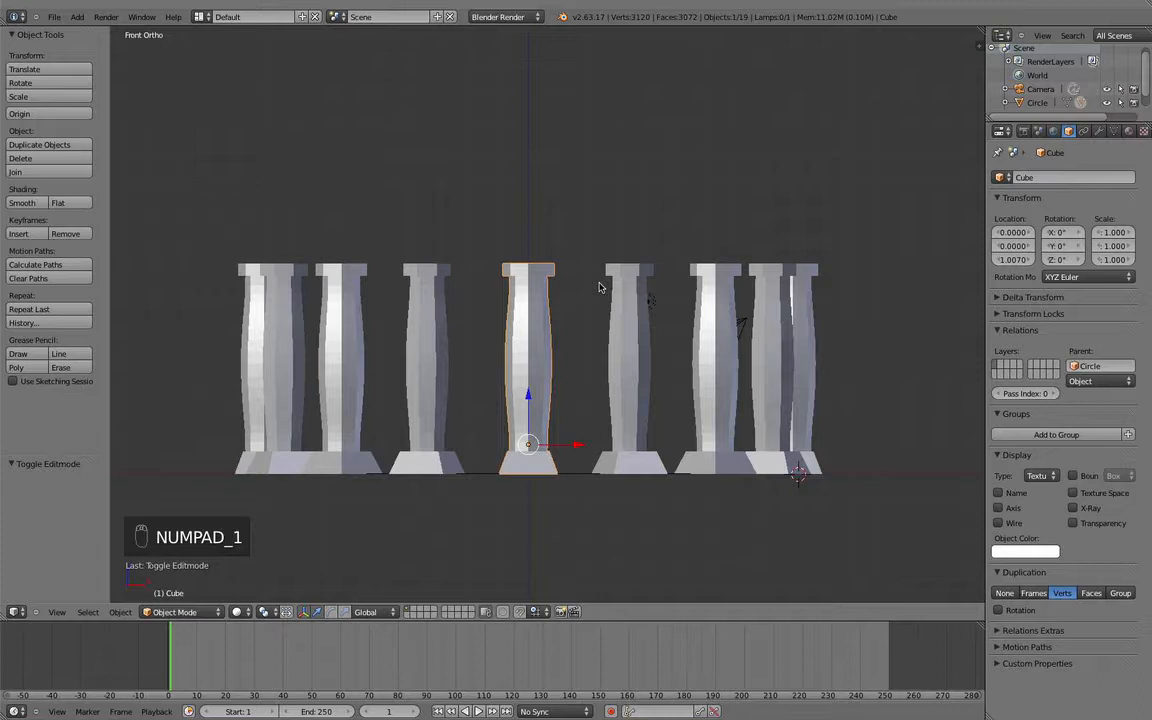
pyautogui.press('KP_7')
pyautogui.press('KP_1')
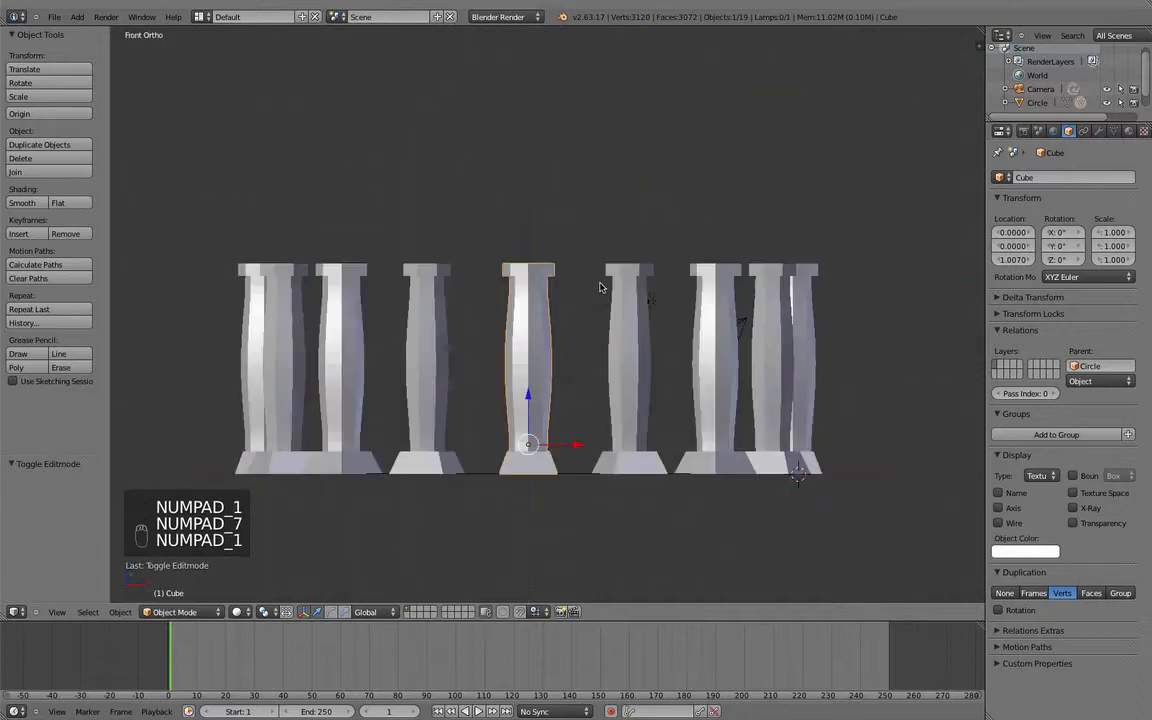
# Step: Select the parent circle object and delete all of its vertices in Edit Mode
pyautogui.moveTo(600, 287); pyautogui.dragTo(601, 347, button='middle')
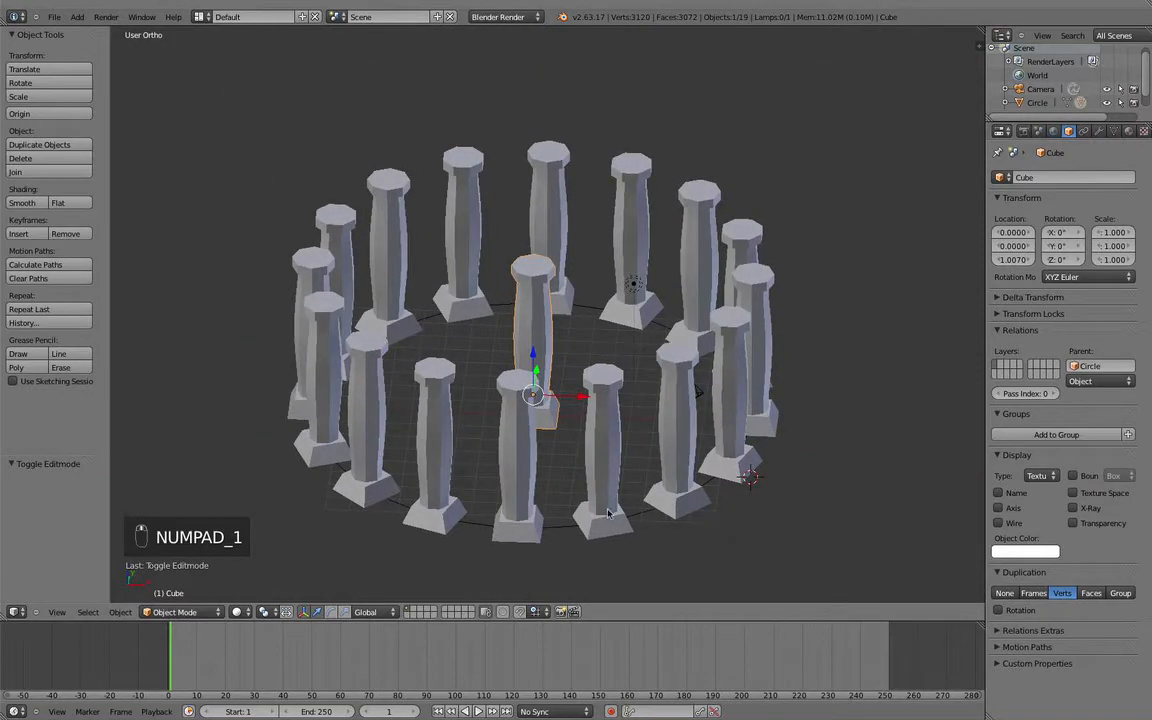
pyautogui.rightClick(575, 527)
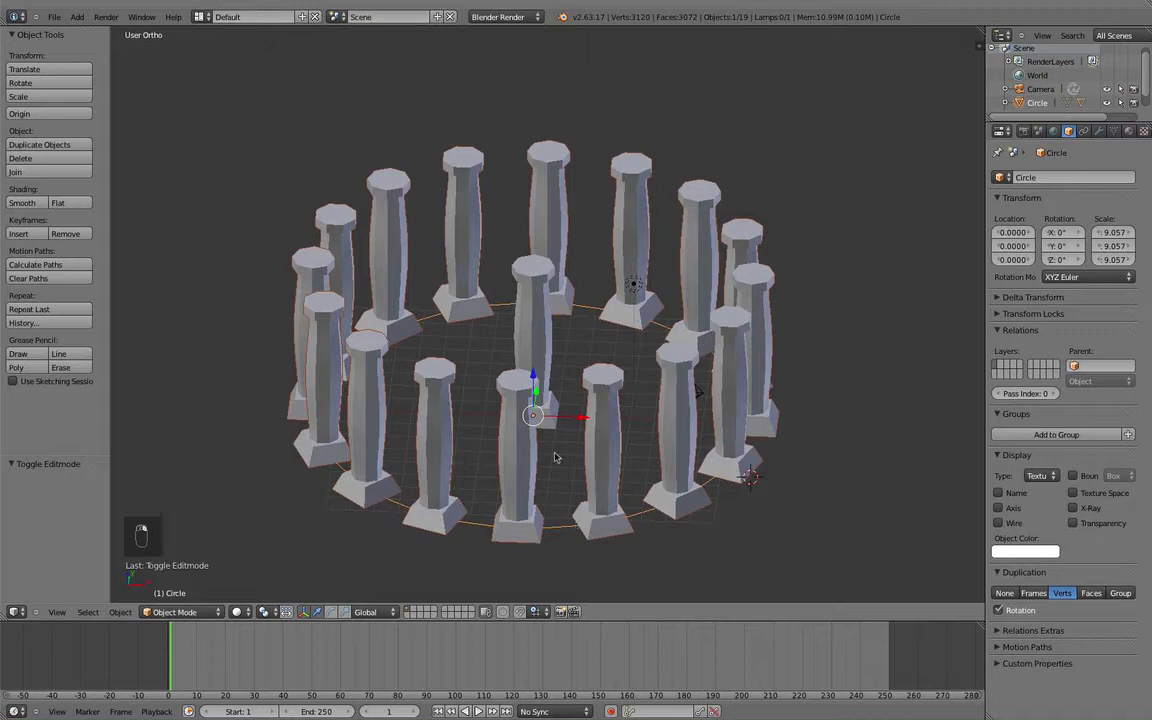
pyautogui.press('Tab')
pyautogui.press('a')
pyautogui.press('a')
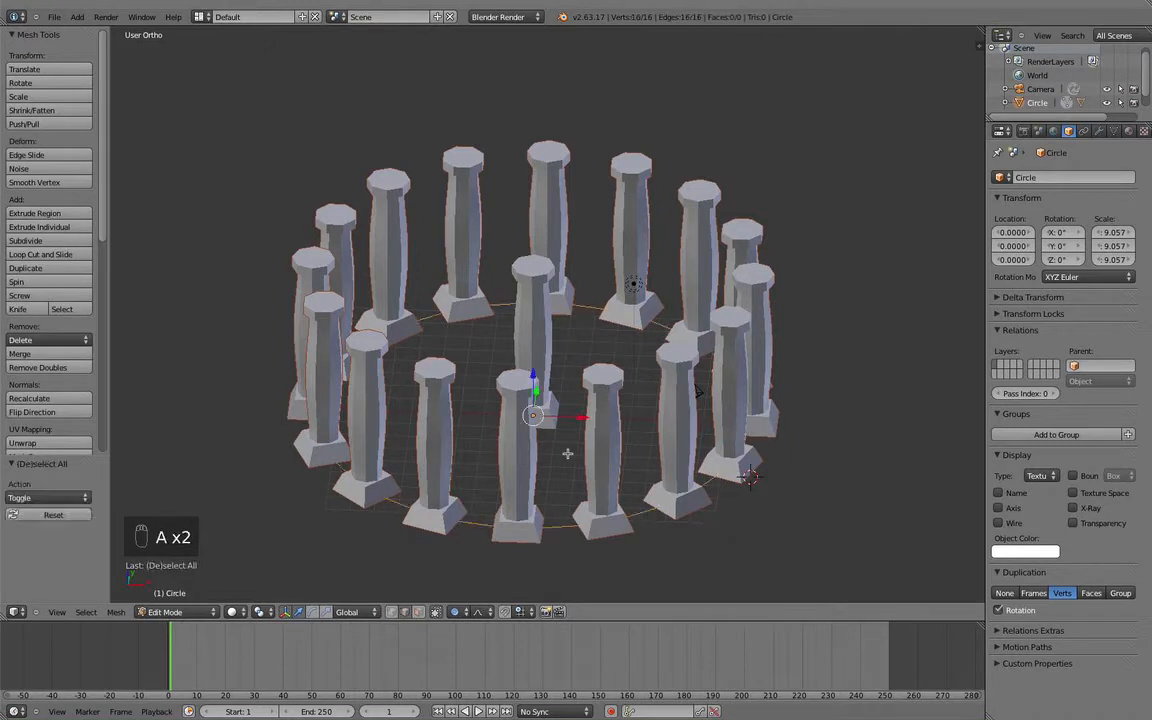
pyautogui.press('x')
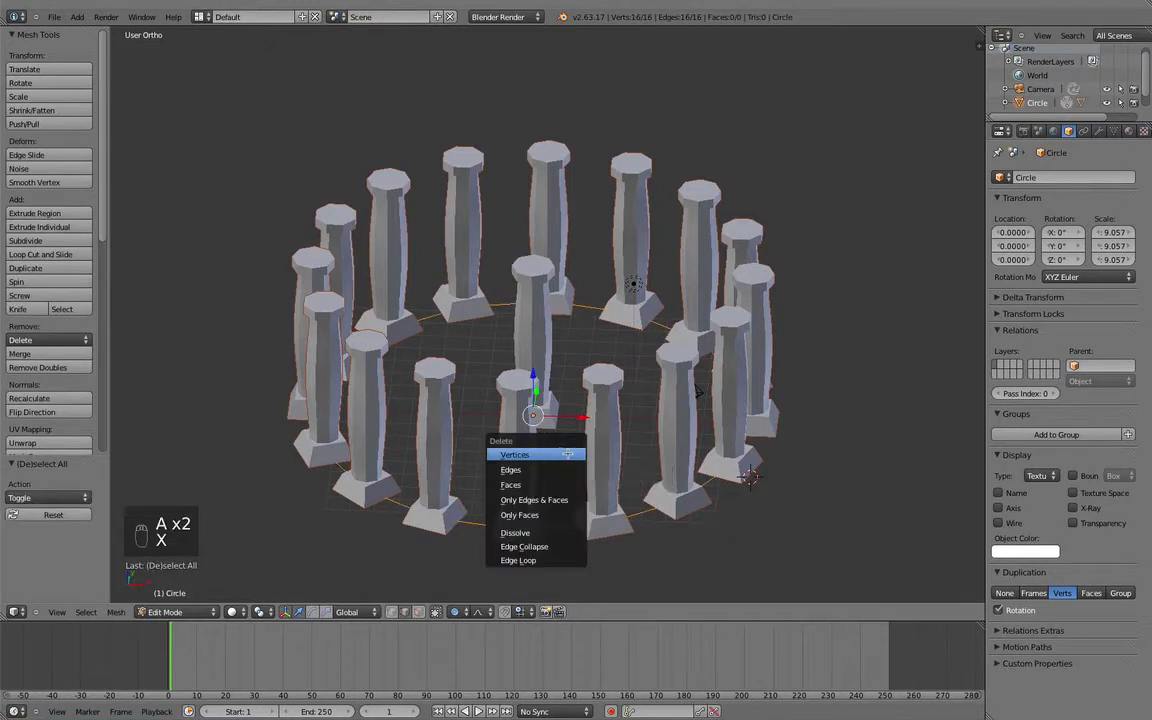
pyautogui.click(567, 454)
# Step: Add a plane to the emptied circle mesh and inspect the column copies on its corners
pyautogui.hotkey('shift', 'a')
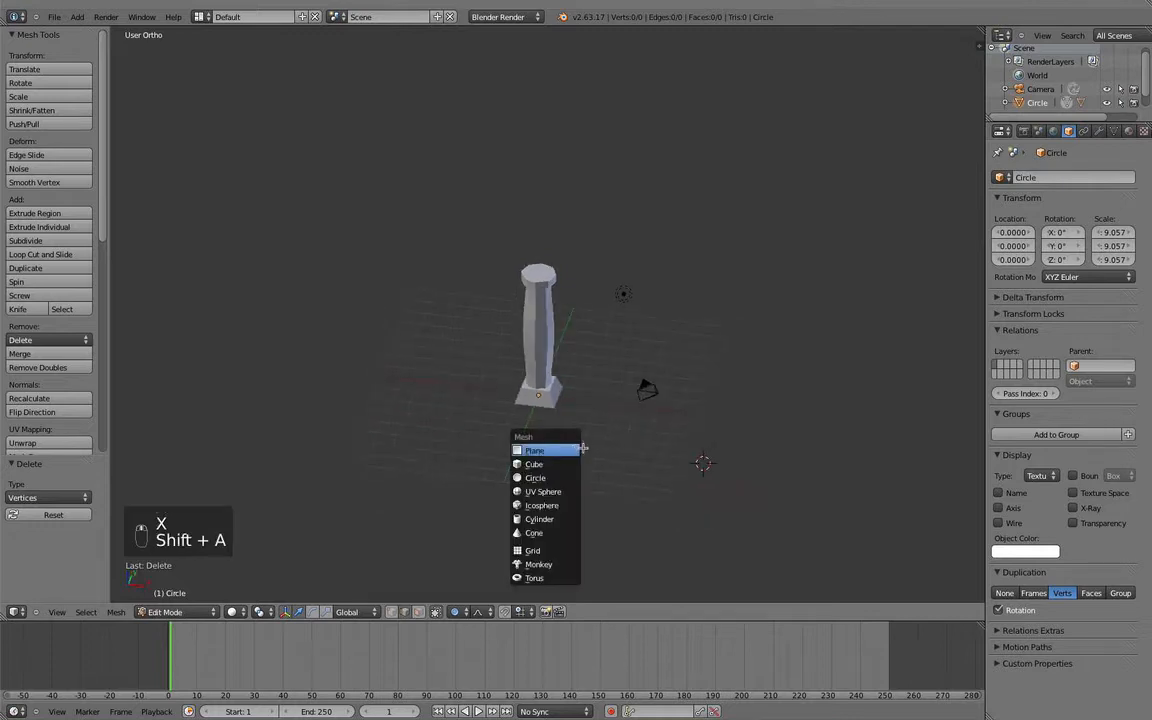
pyautogui.click(583, 450)
pyautogui.moveTo(589, 393); pyautogui.dragTo(596, 399, button='middle')
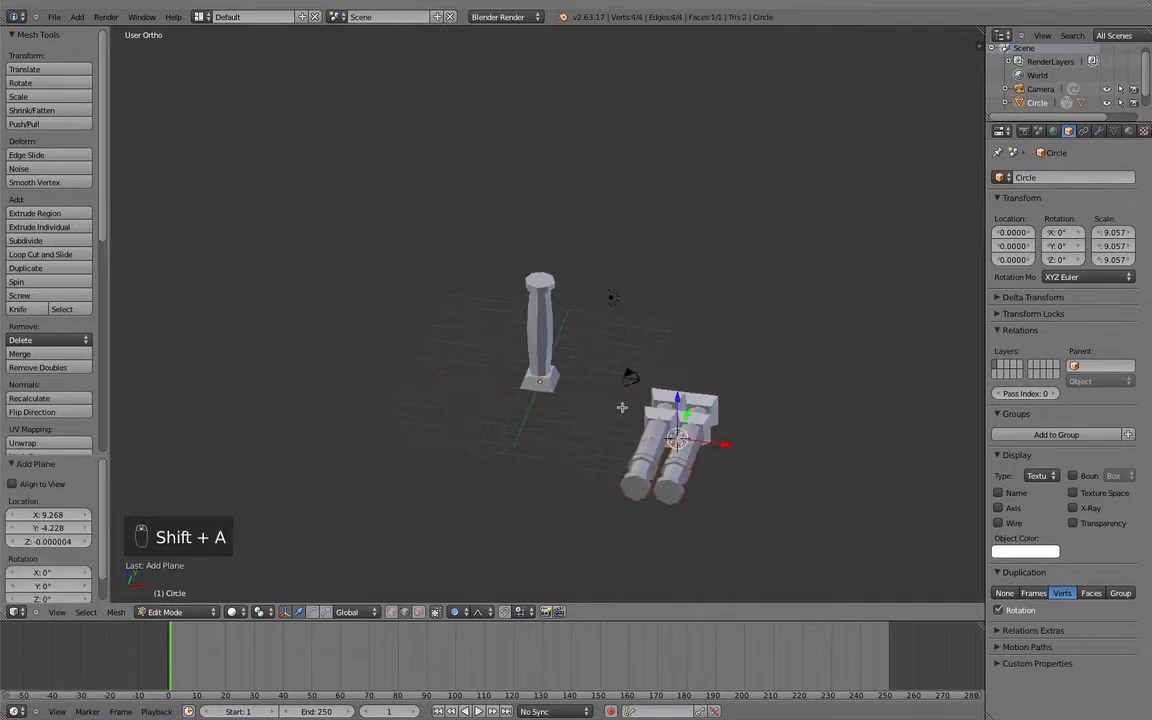
pyautogui.press('a')
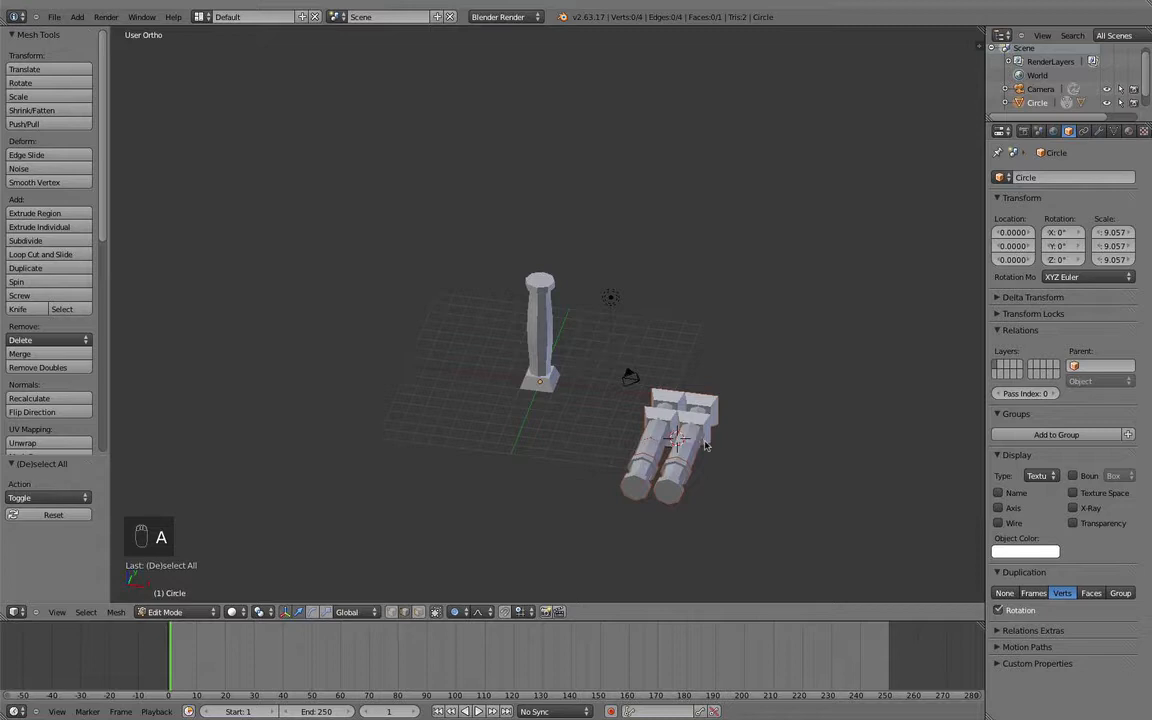
pyautogui.press('Tab')
pyautogui.moveTo(705, 445); pyautogui.dragTo(677, 377, button='middle')
pyautogui.press('Tab')
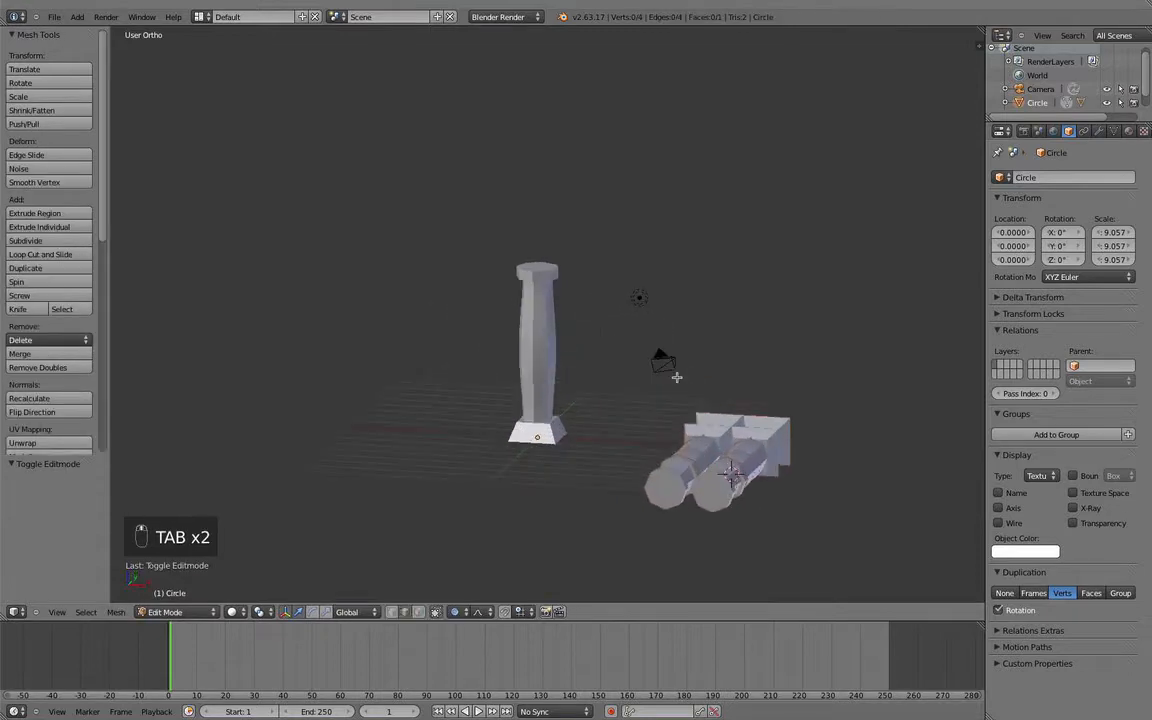
# Step: Select the entire plane and scale it in three passes by about -1.455, -2.588 and -2.853
pyautogui.press('a')
pyautogui.press('a')
pyautogui.press('a')
pyautogui.press('s')
pyautogui.click(877, 478)
pyautogui.press('s')
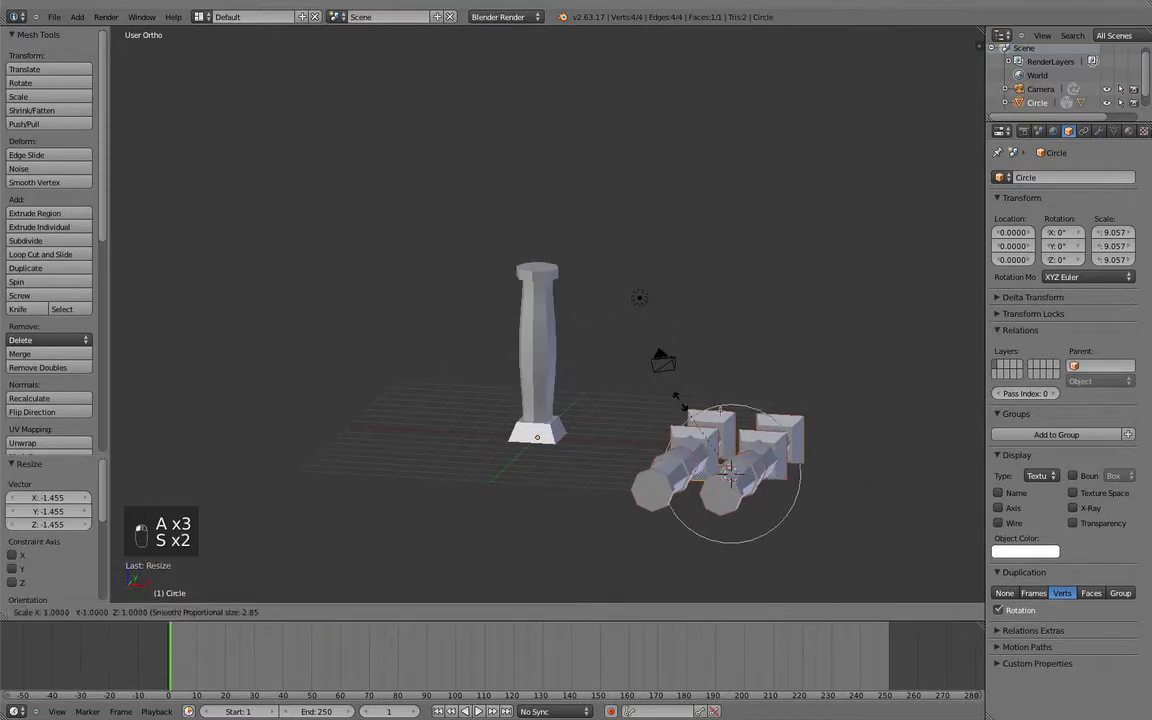
pyautogui.click(853, 450)
pyautogui.press('s')
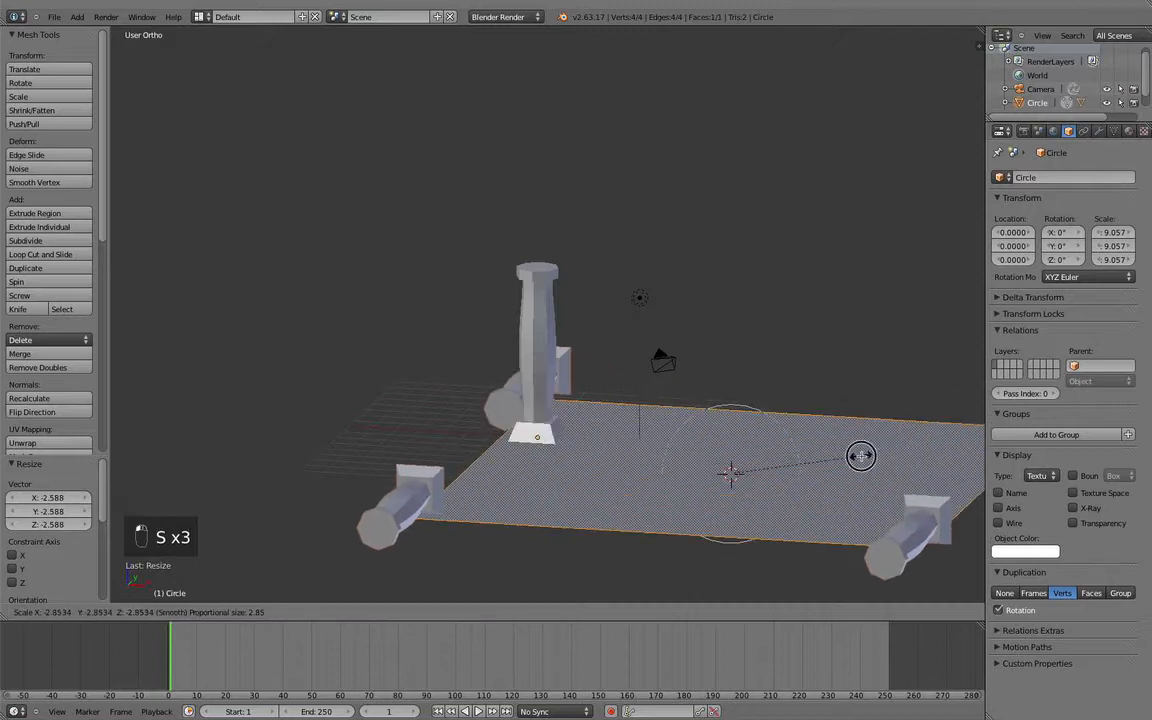
pyautogui.click(861, 456)
# Step: Recalculate the plane's normals to make them consistent and check the orientation of the column copies
pyautogui.scroll(-4, 861, 456)
pyautogui.moveTo(861, 456); pyautogui.dragTo(522, 348, button='middle')
pyautogui.press('KP_1')
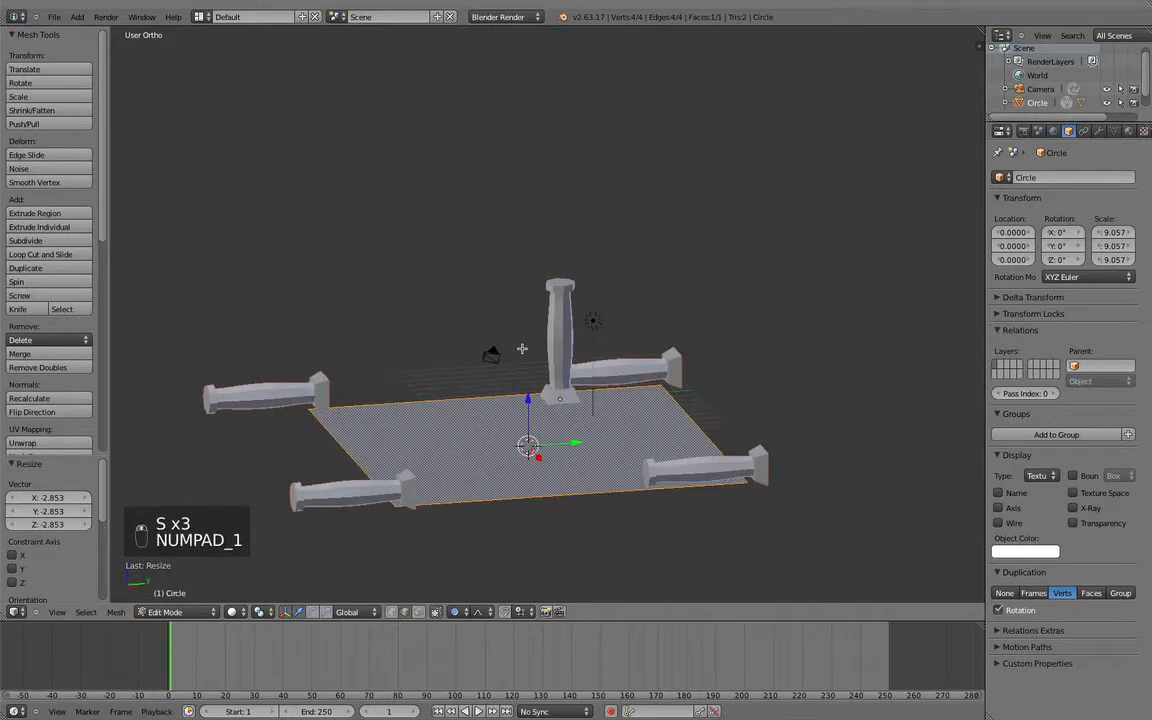
pyautogui.hotkey('ctrl', 'n')
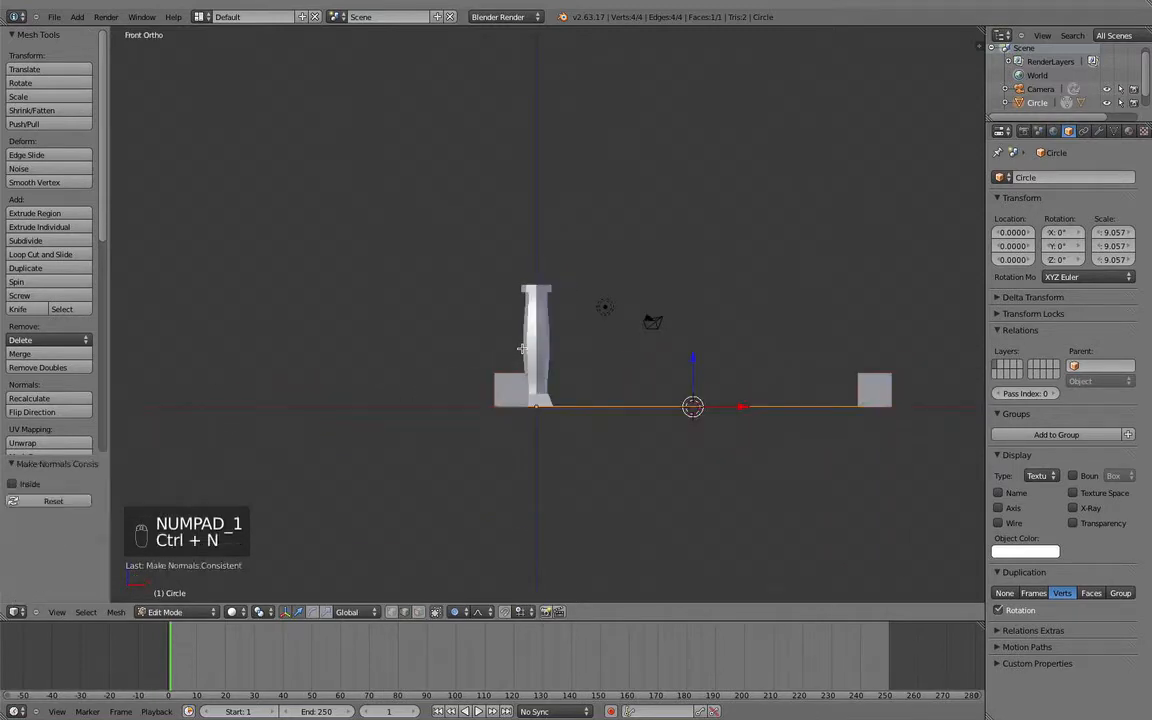
pyautogui.press('Return')
pyautogui.moveTo(521, 348); pyautogui.dragTo(471, 390, button='middle')
pyautogui.scroll(6, 471, 390)
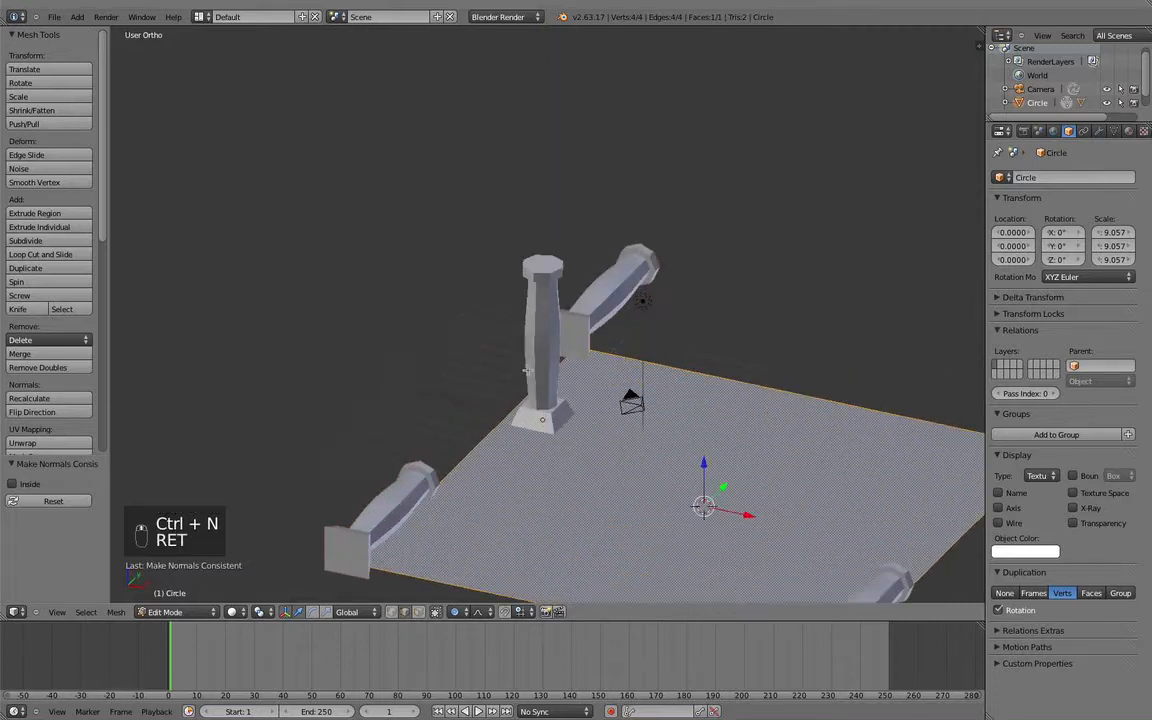
pyautogui.scroll(-3, 466, 353)
# Step: Rotate the plane by 90° in the right orthographic view so the column copies stand upright
pyautogui.press('KP_1')
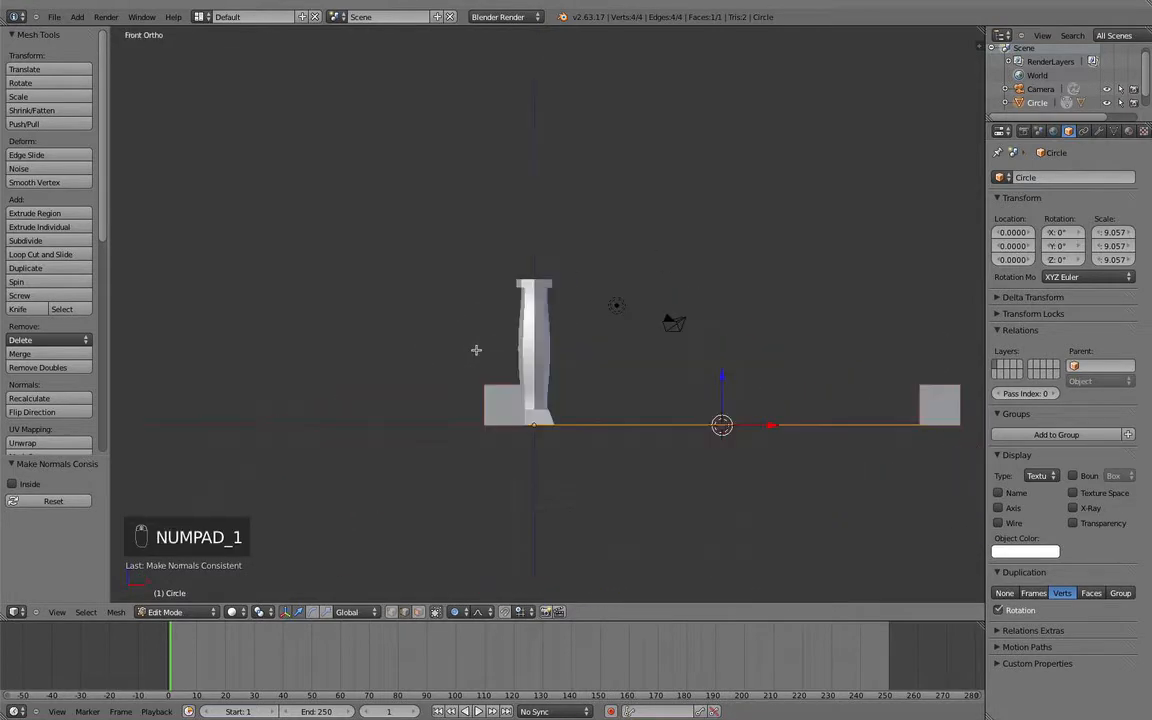
pyautogui.press('KP_3')
pyautogui.press('r')
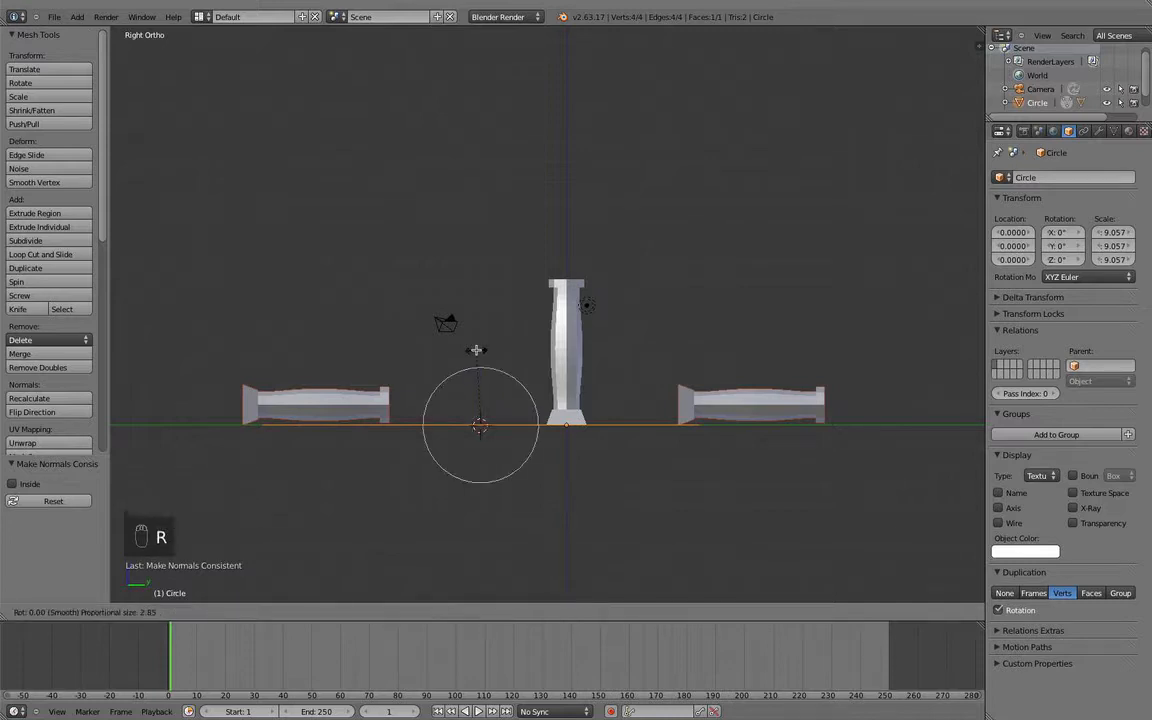
pyautogui.write('90')
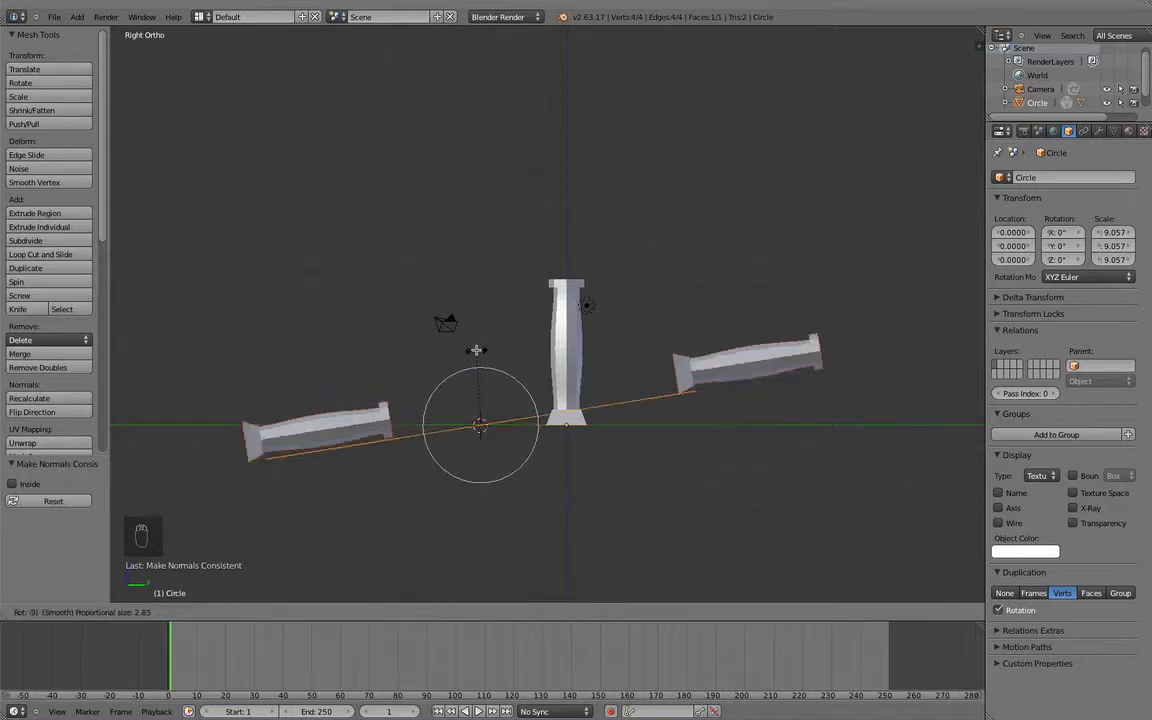
pyautogui.press('Return')
pyautogui.scroll(-4, 476, 345)
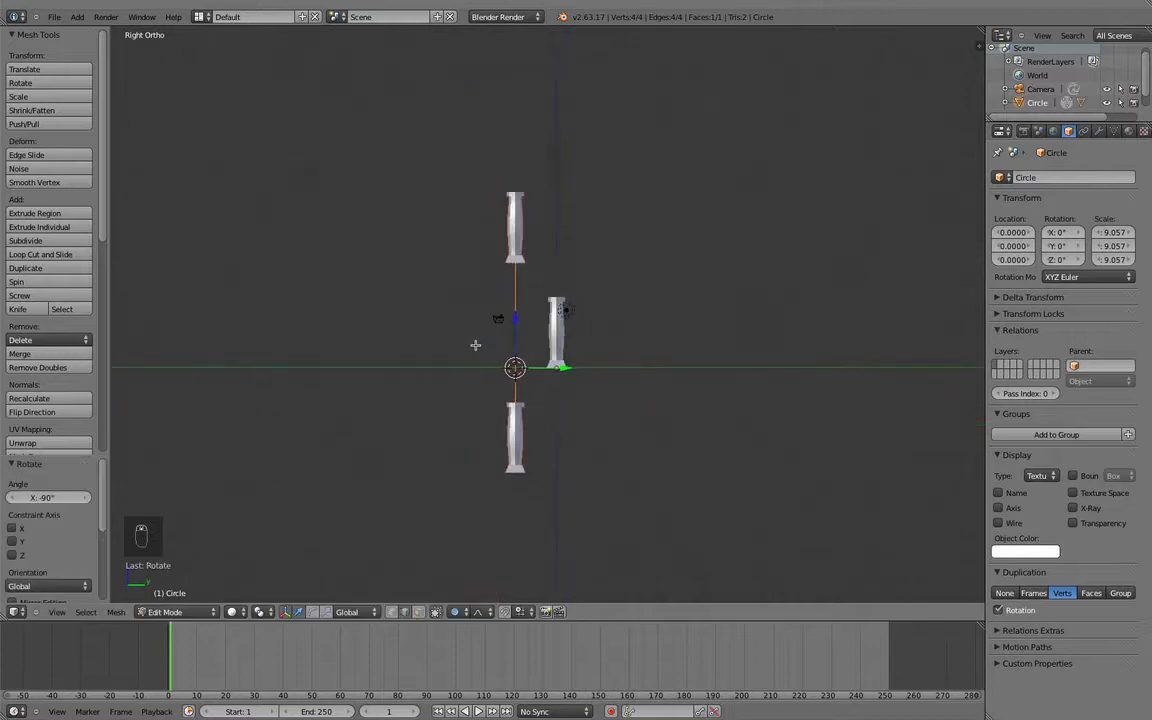
pyautogui.moveTo(517, 316); pyautogui.dragTo(455, 403, button='middle')
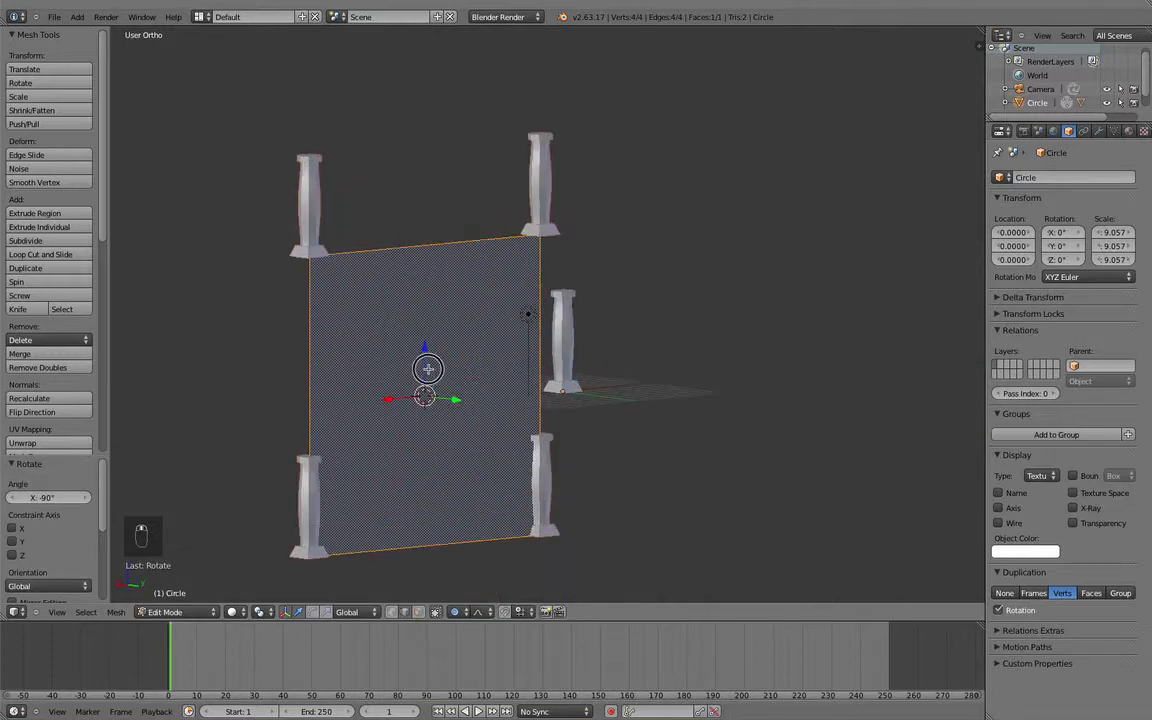
pyautogui.press('super+z')
pyautogui.press('super+z')
pyautogui.press('super+z')
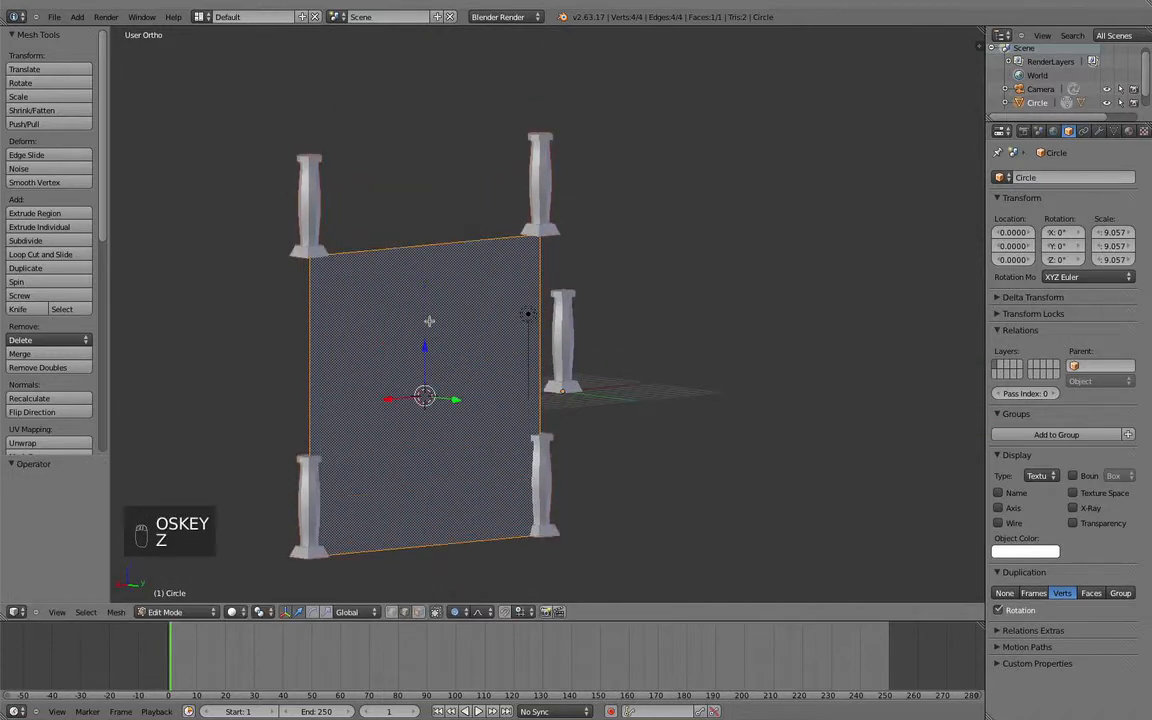
# Step: Extrude the plane about 19.3 along Y into a box and turn off Rotation for the vertex duplicates
pyautogui.moveTo(429, 321); pyautogui.dragTo(470, 331, button='middle')
pyautogui.press('e')
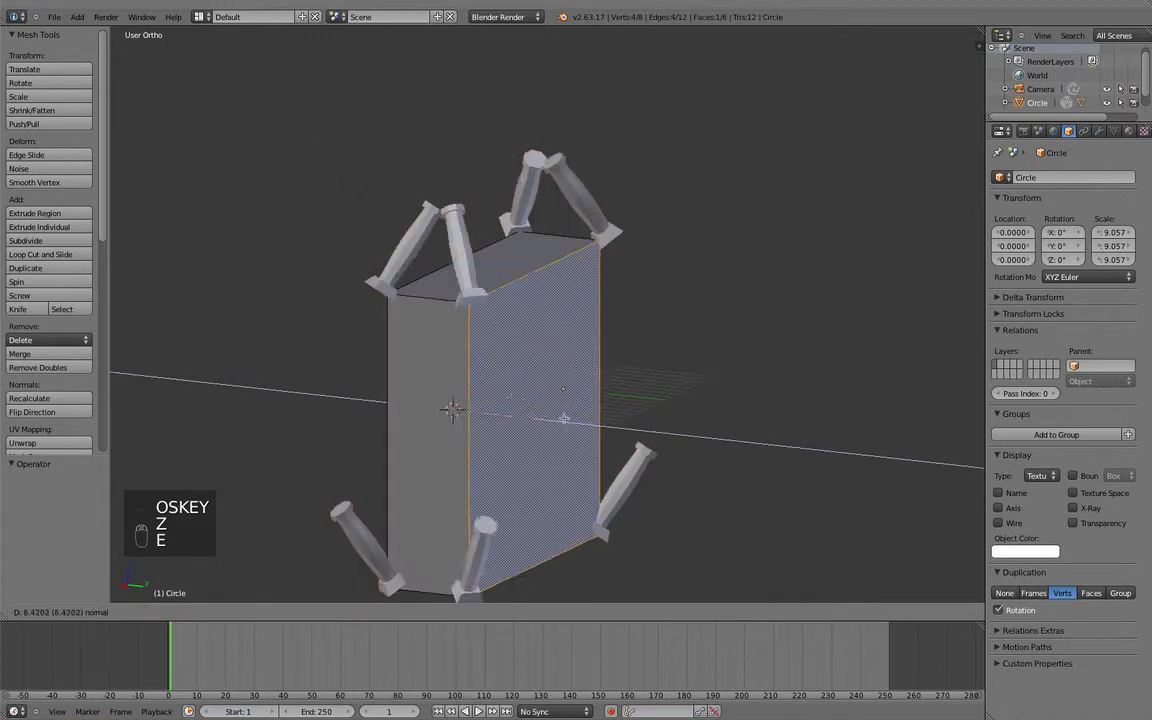
pyautogui.click(702, 476)
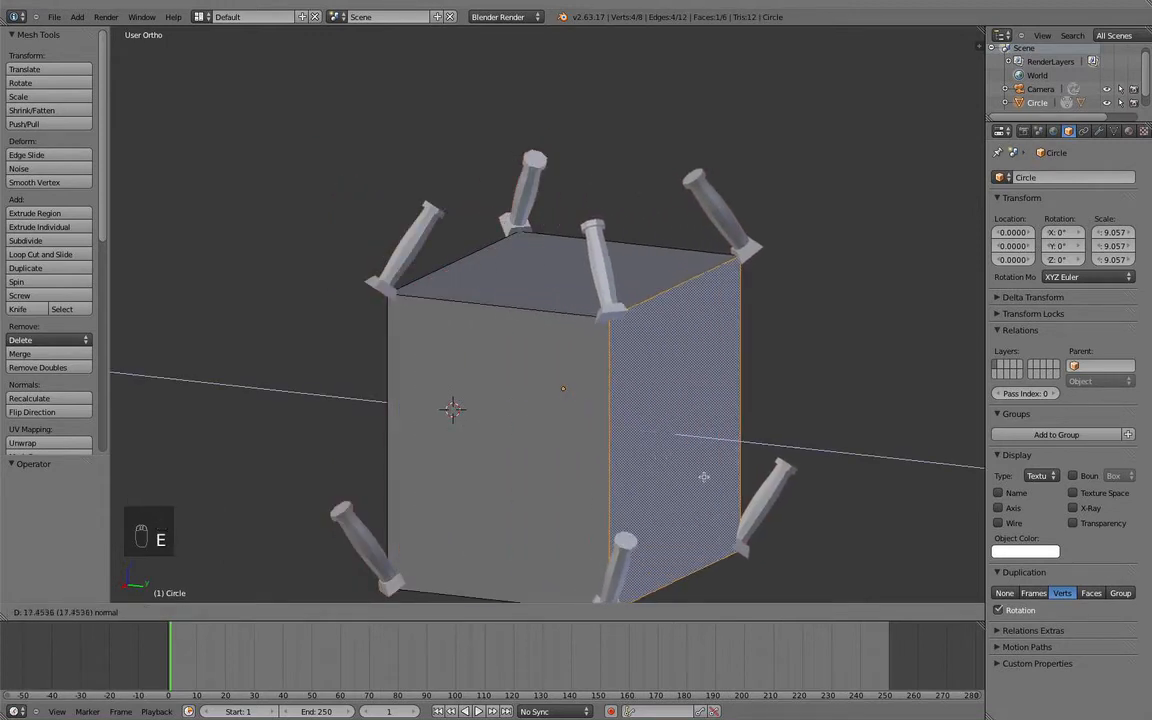
pyautogui.click(997, 610)
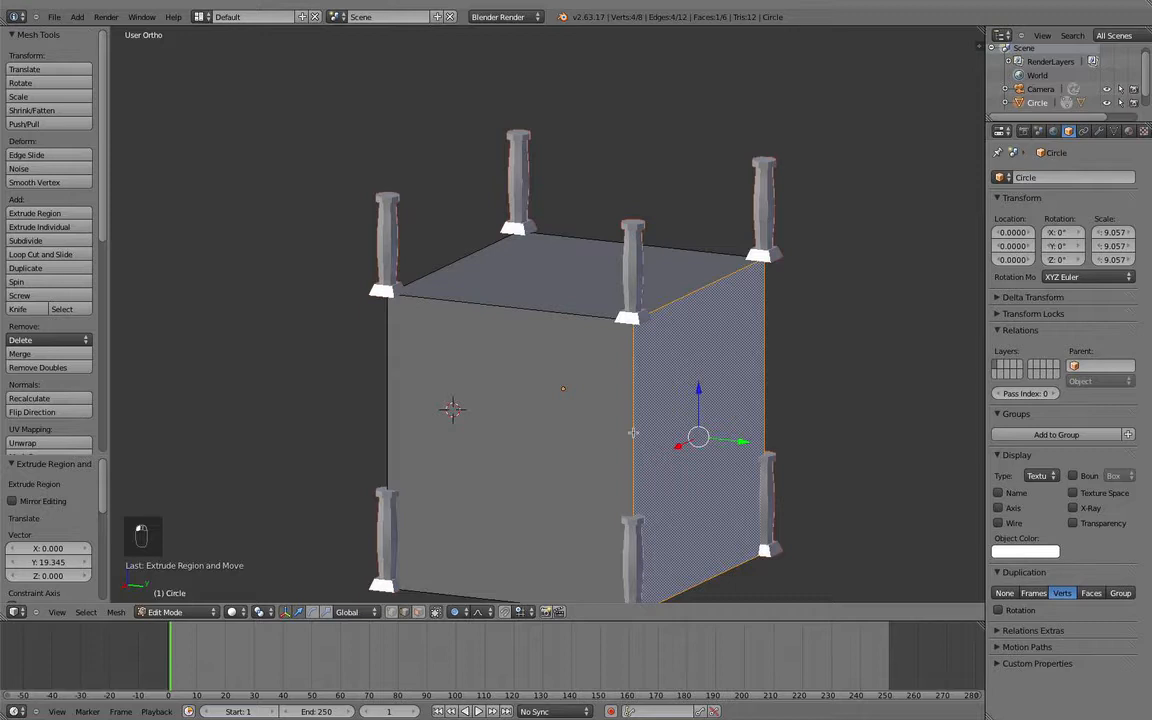
# Step: Try to box-select the box's upper vertices in the front view with solid shading
pyautogui.press('KP_1')
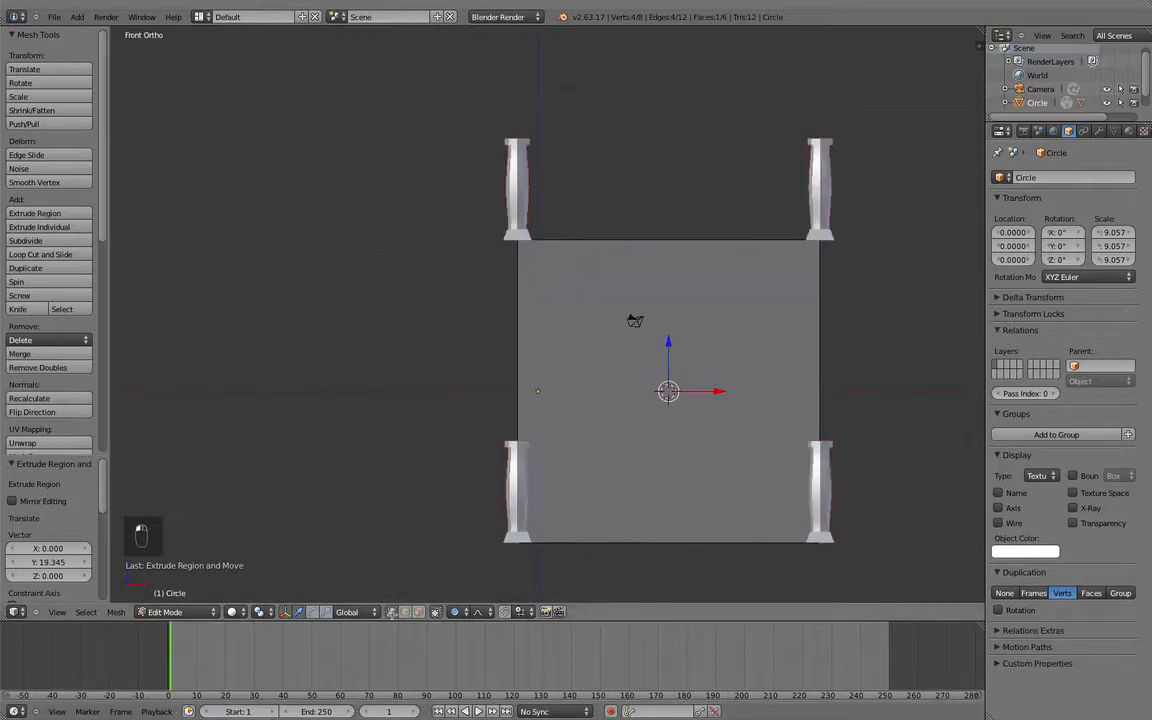
pyautogui.press('a')
pyautogui.press('b')
pyautogui.moveTo(447, 183); pyautogui.dragTo(851, 296)
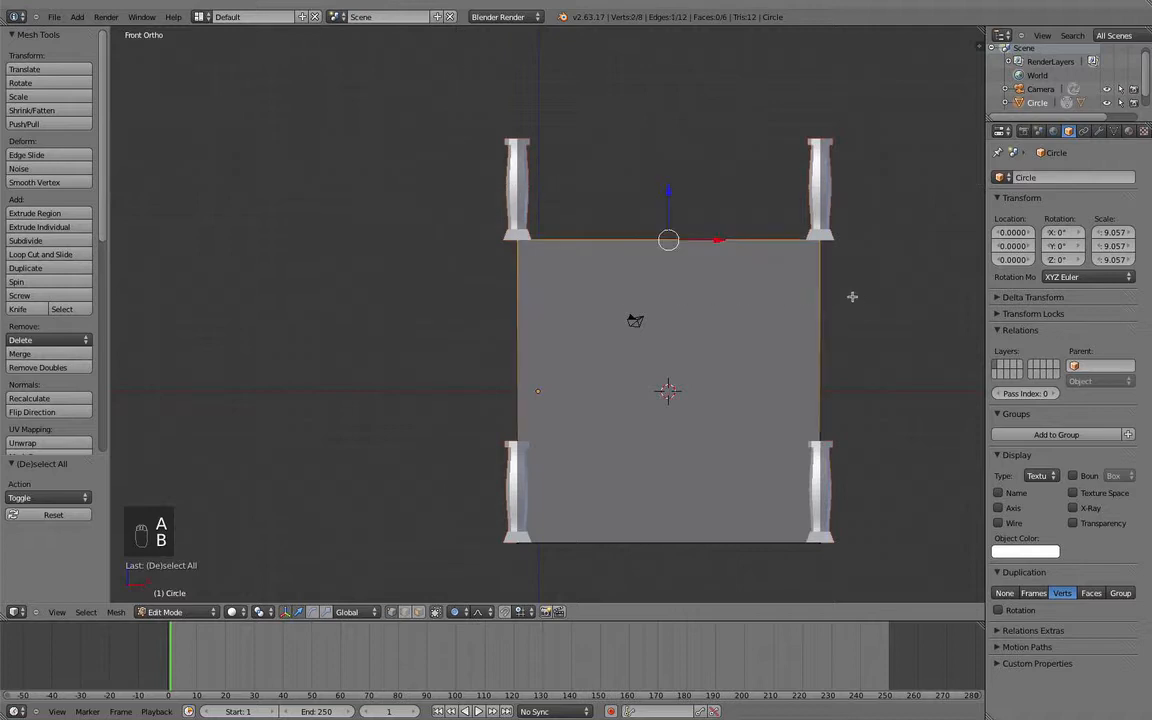
pyautogui.moveTo(851, 296)
pyautogui.mouseDown(button='middle')
pyautogui.moveTo(802, 318)
pyautogui.moveTo(810, 313)
pyautogui.mouseUp(button='middle')
# Step: Show the mesh in wireframe, delete the box's four upper vertices and view the remaining face from the top
pyautogui.press('z')
pyautogui.press('KP_1')
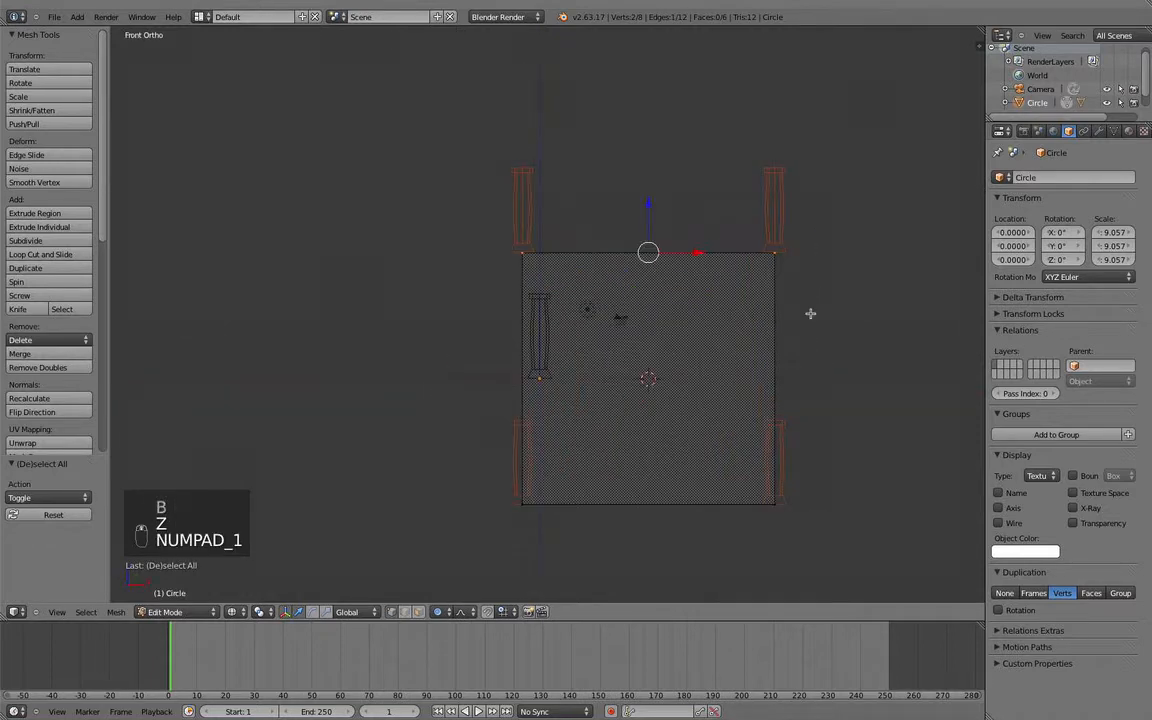
pyautogui.press('a')
pyautogui.press('a')
pyautogui.press('b')
pyautogui.moveTo(388, 175); pyautogui.dragTo(830, 296)
pyautogui.press('x')
pyautogui.click(831, 297)
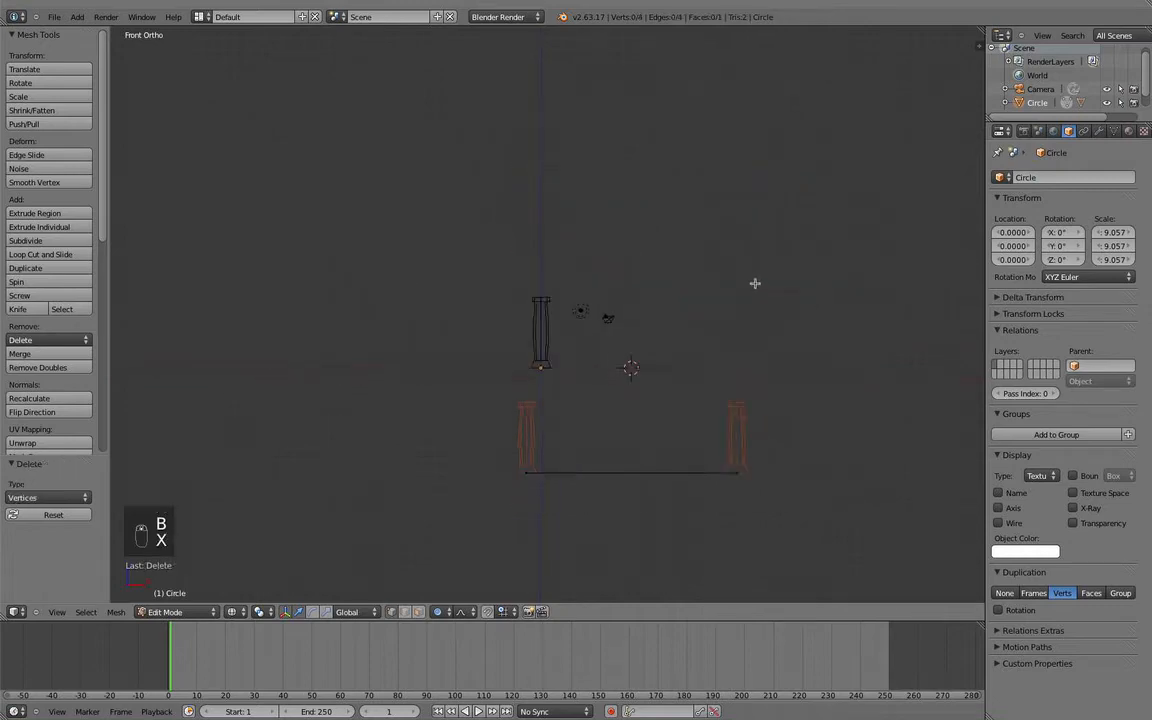
pyautogui.moveTo(753, 283); pyautogui.dragTo(751, 323, button='middle')
pyautogui.press('KP_7')
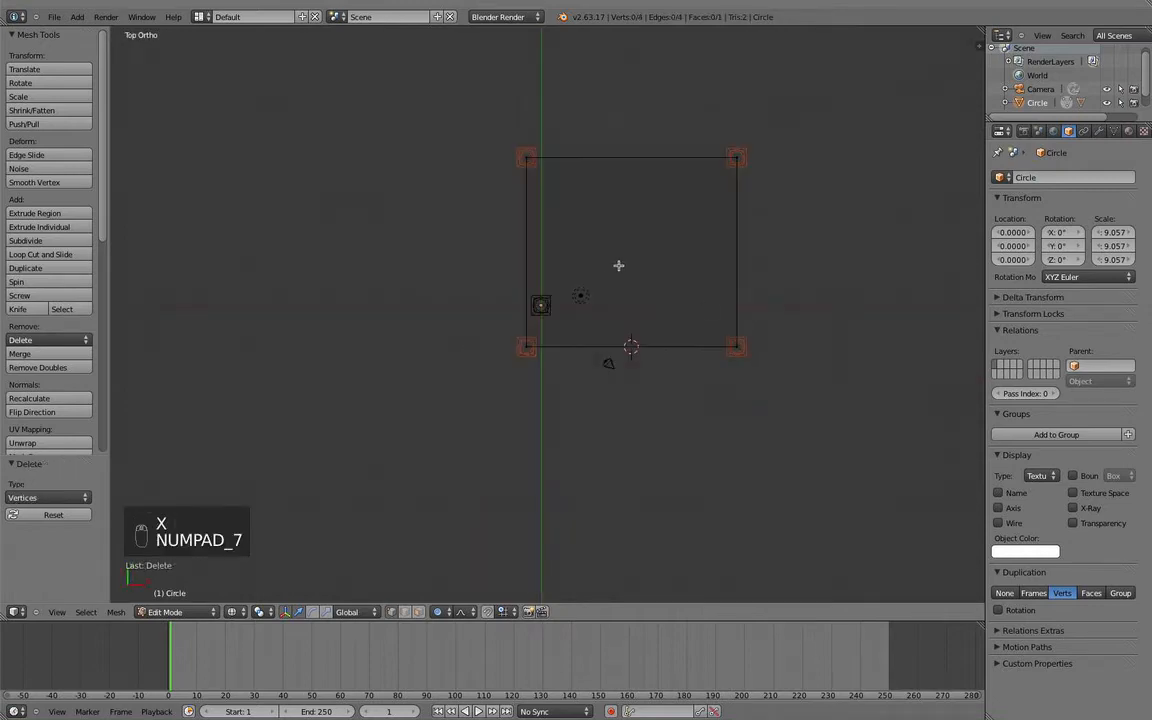
pyautogui.press('Tab')
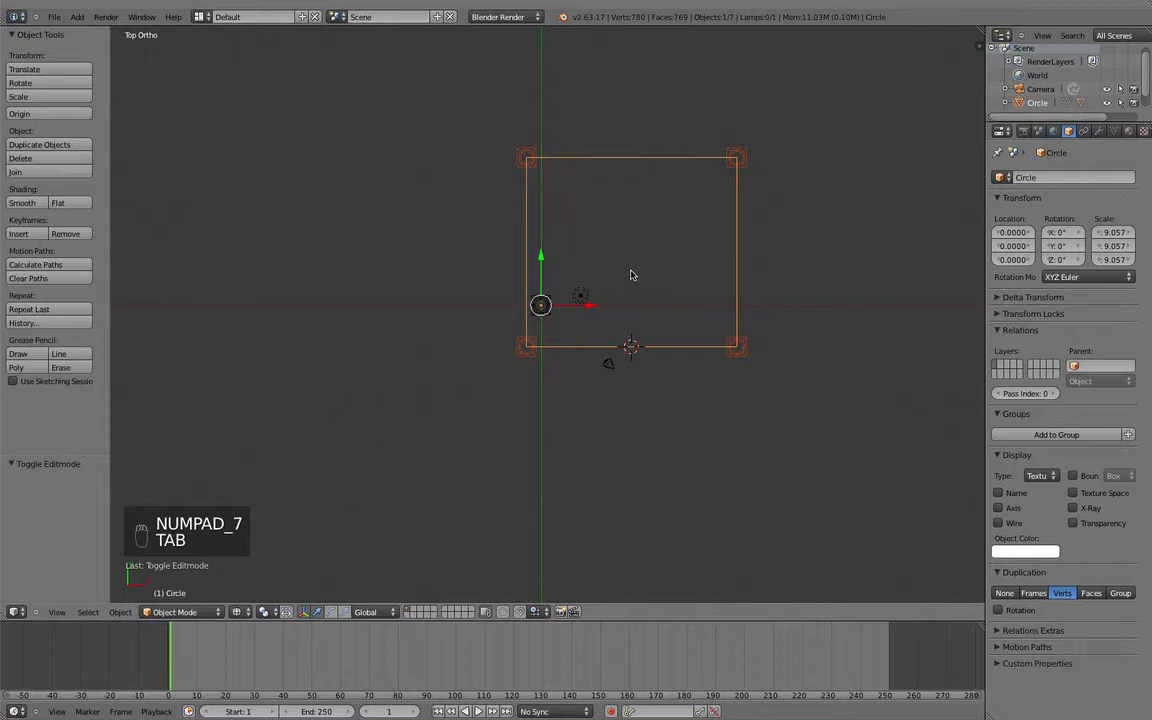
pyautogui.press('g')
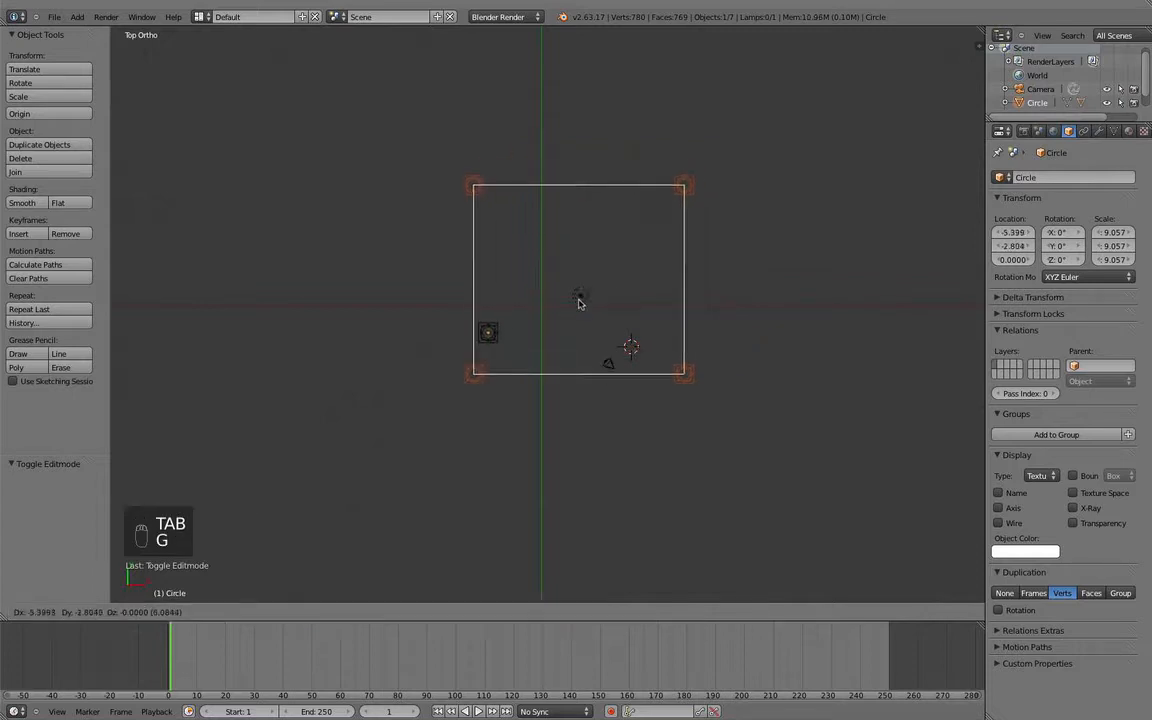
pyautogui.rightClick(586, 302)
# Step: Select the whole face in Edit Mode and move it about -9.05 in X and -4.98 in Y, centring it around the origin
pyautogui.press('Tab')
pyautogui.press('a')
pyautogui.press('a')
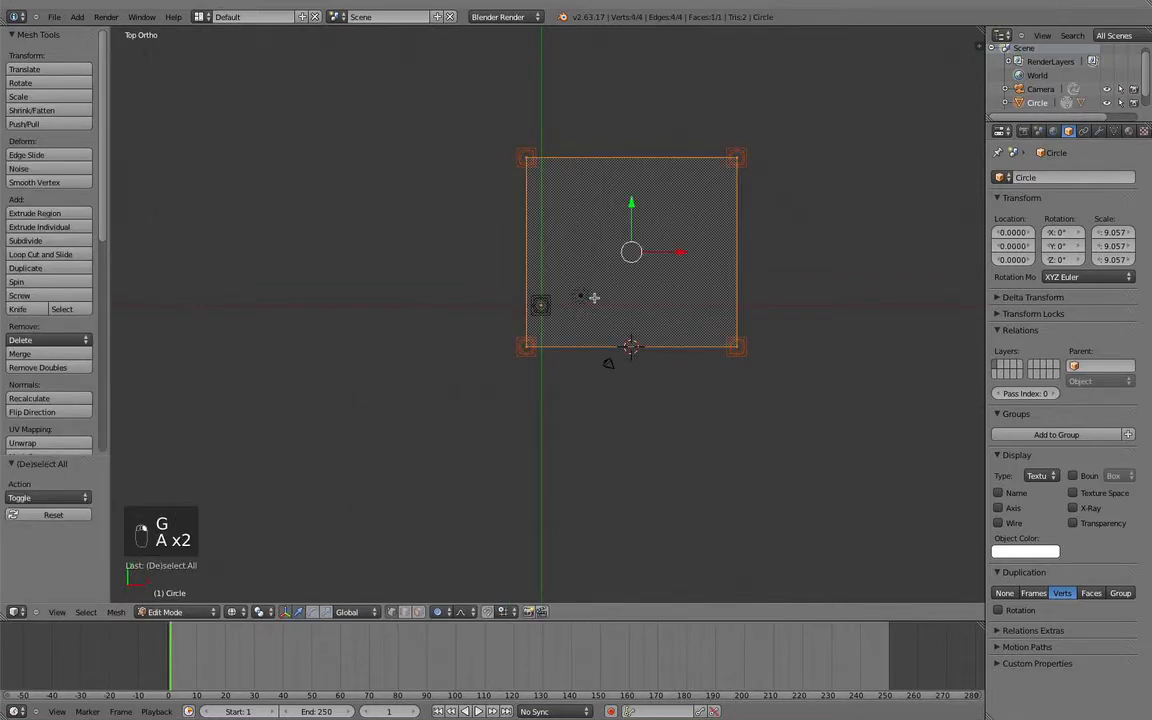
pyautogui.press('g')
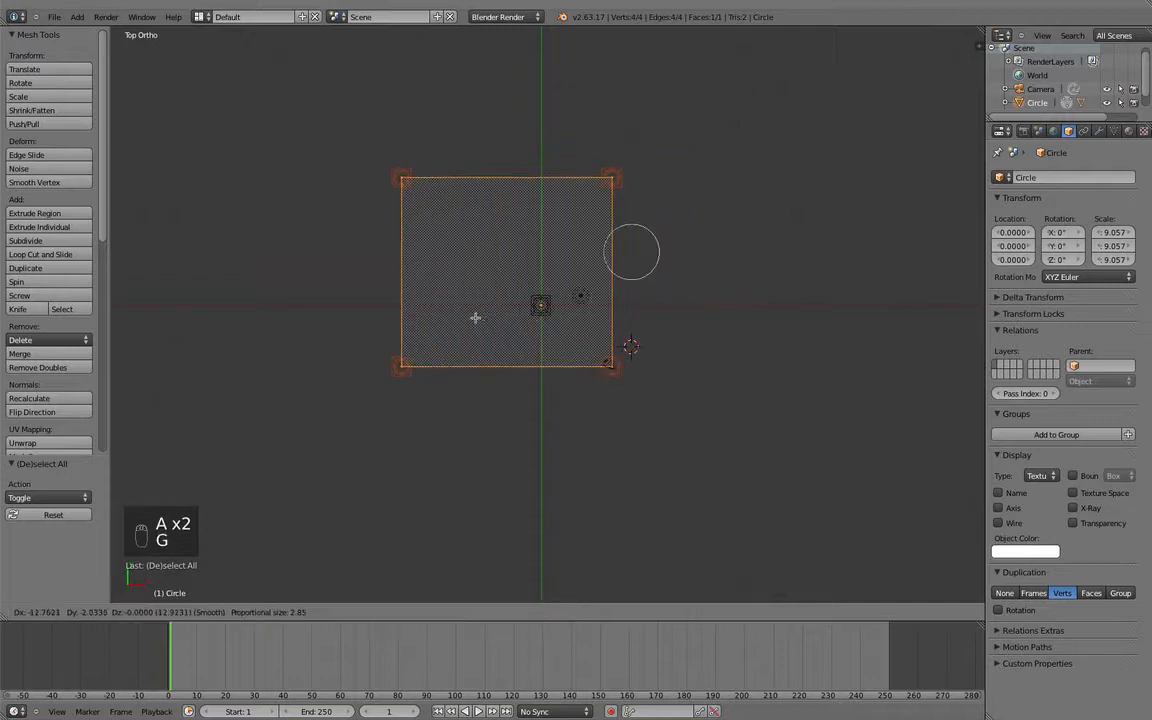
pyautogui.click(510, 347)
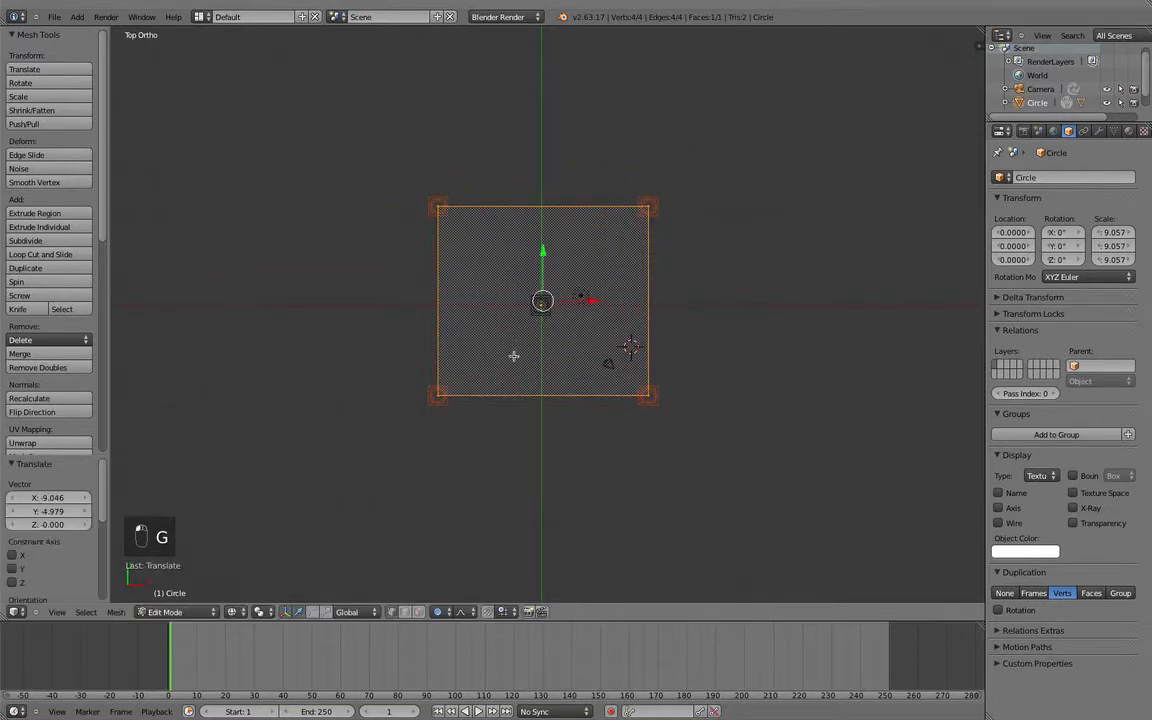
# Step: Add four evenly spaced loop cuts across the face in one direction and deselect everything
pyautogui.moveTo(512, 347); pyautogui.dragTo(511, 421, button='middle')
pyautogui.hotkey('ctrl', 'r')
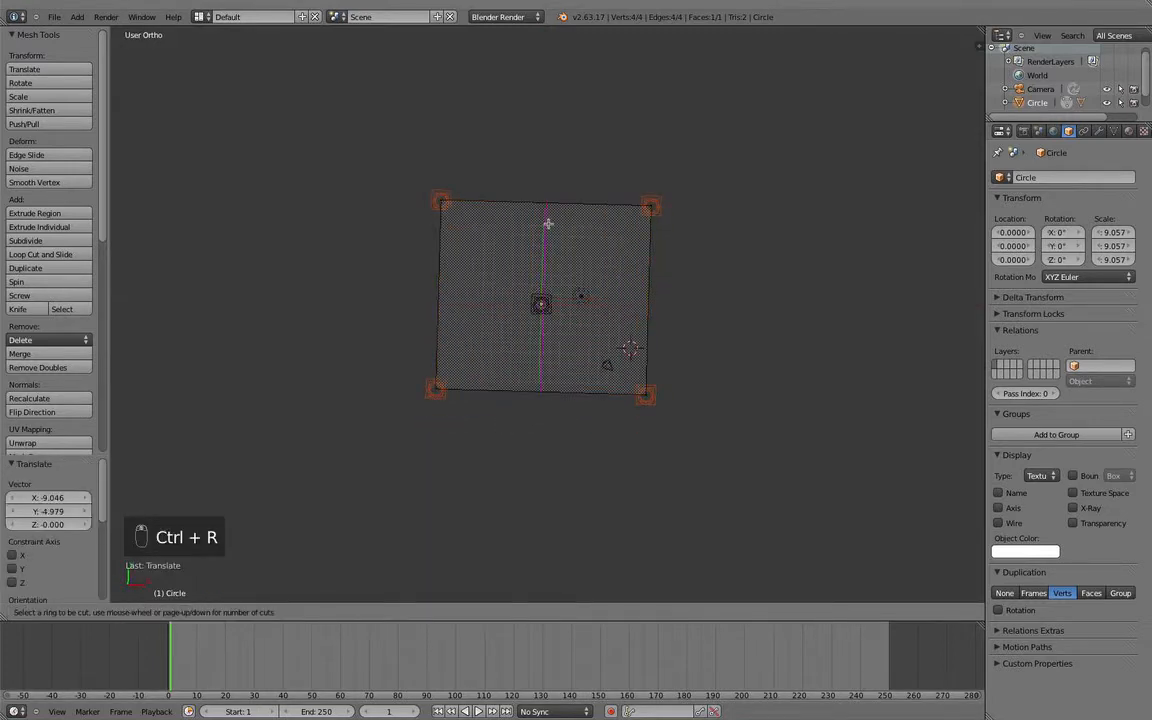
pyautogui.scroll(3, 550, 210)
pyautogui.click(550, 210)
pyautogui.press('a')
# Step: Add five loop cuts across the face in the perpendicular direction to form a grid, and return to Object Mode
pyautogui.moveTo(560, 215); pyautogui.dragTo(523, 370, button='middle')
pyautogui.hotkey('ctrl', 'r')
pyautogui.scroll(2, 524, 418)
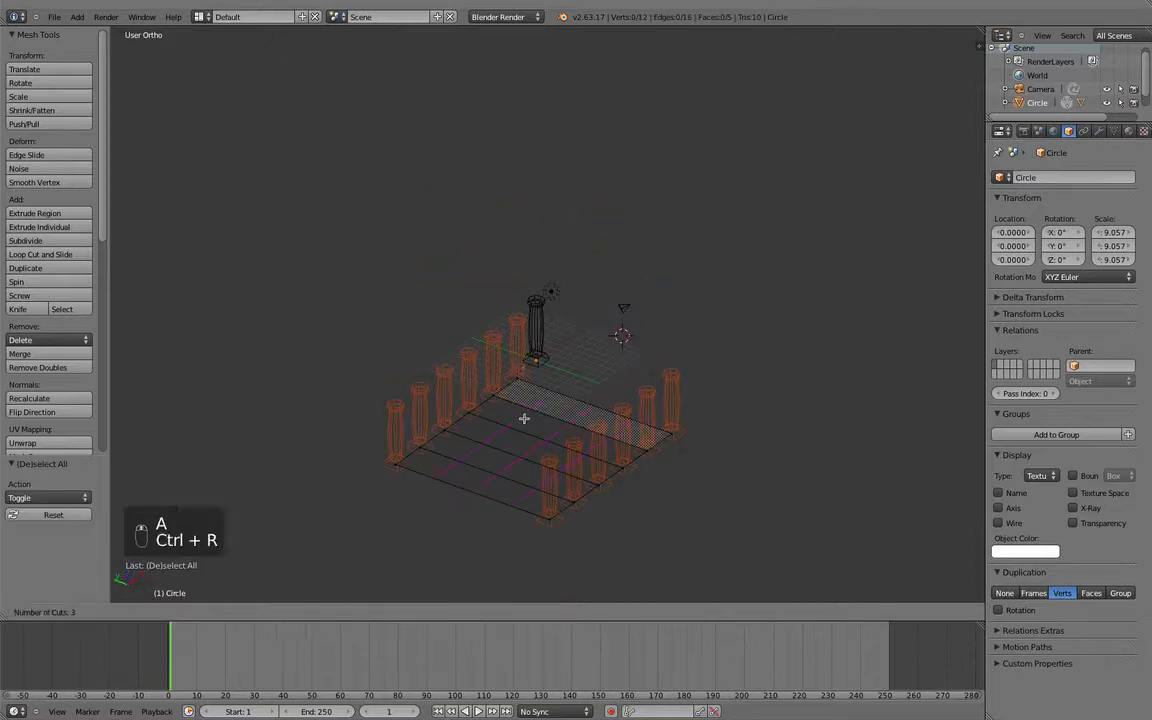
pyautogui.click(524, 418)
pyautogui.press('a')
pyautogui.scroll(-2, 514, 442)
pyautogui.press('Tab')
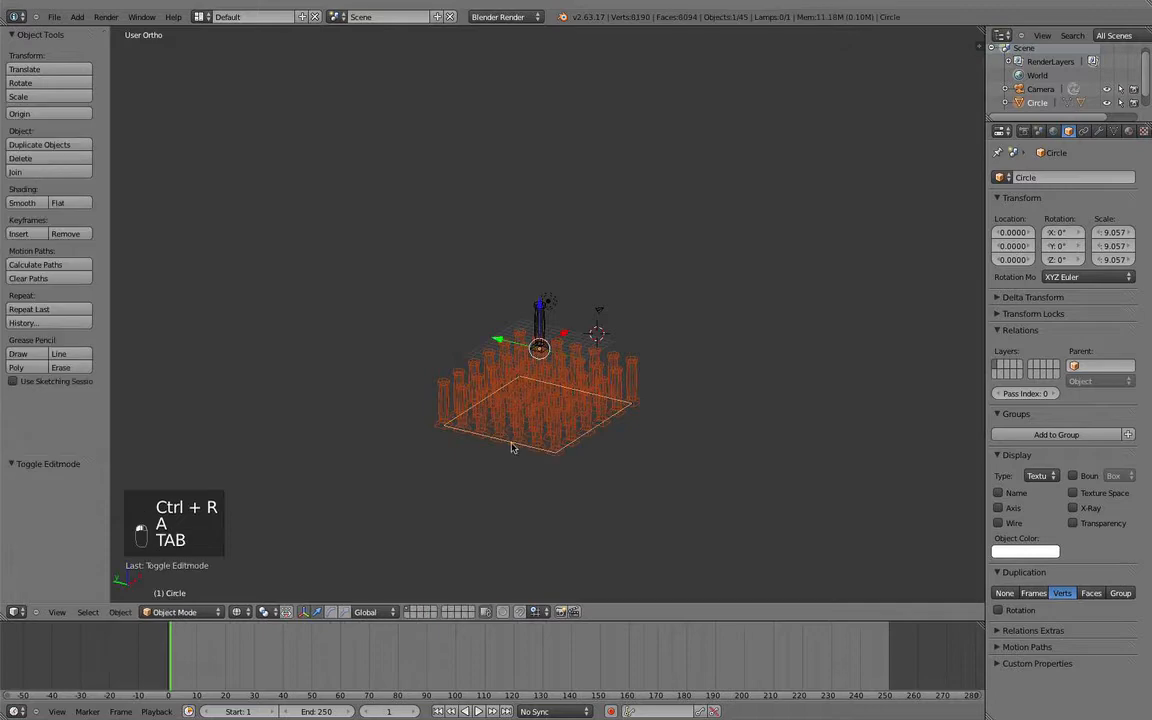
# Step: Open the subdivided plane for mesh editing in a wireframe top view
pyautogui.moveTo(512, 445)
pyautogui.mouseDown(button='middle')
pyautogui.moveTo(525, 345)
pyautogui.moveTo(504, 391)
pyautogui.moveTo(532, 342)
pyautogui.mouseUp(button='middle')
pyautogui.scroll(3, 520, 413)
pyautogui.press('z')
pyautogui.press('KP_7')
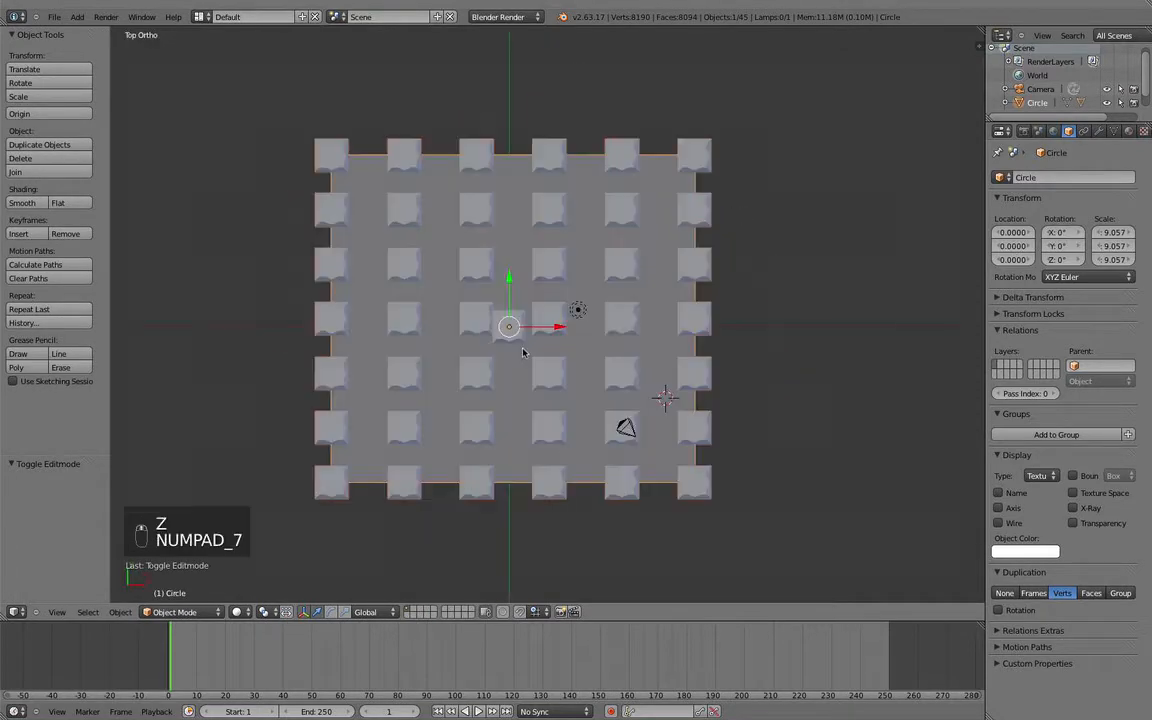
pyautogui.press('Tab')
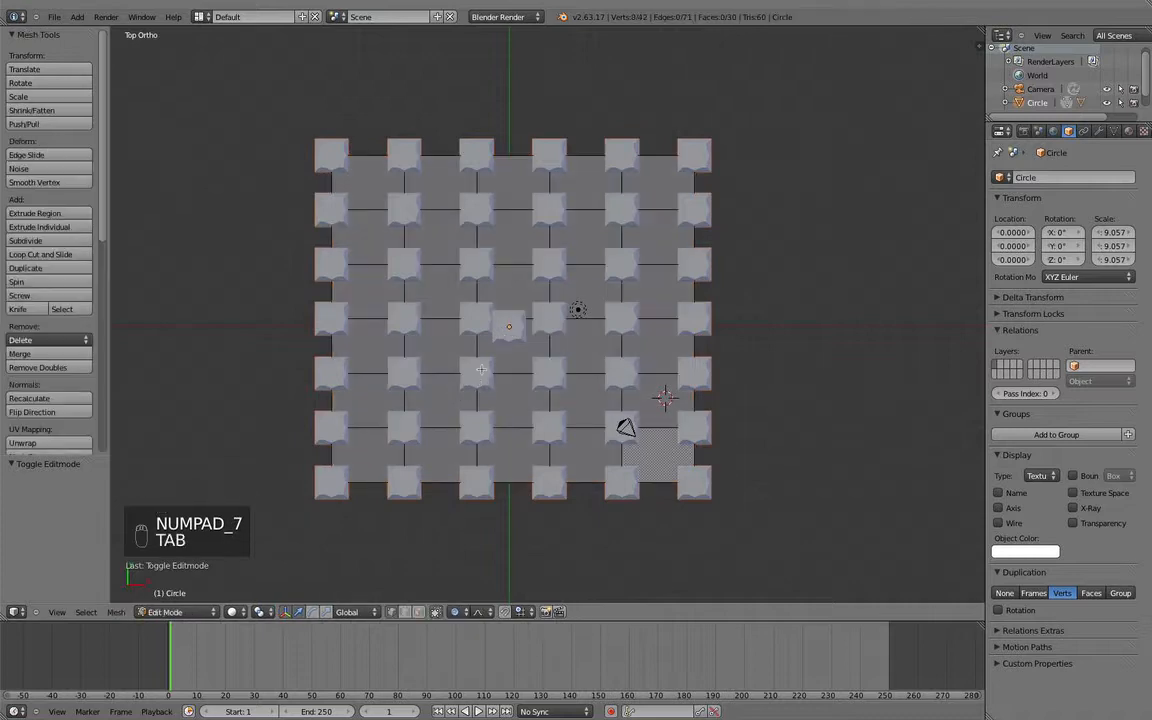
pyautogui.press('z')
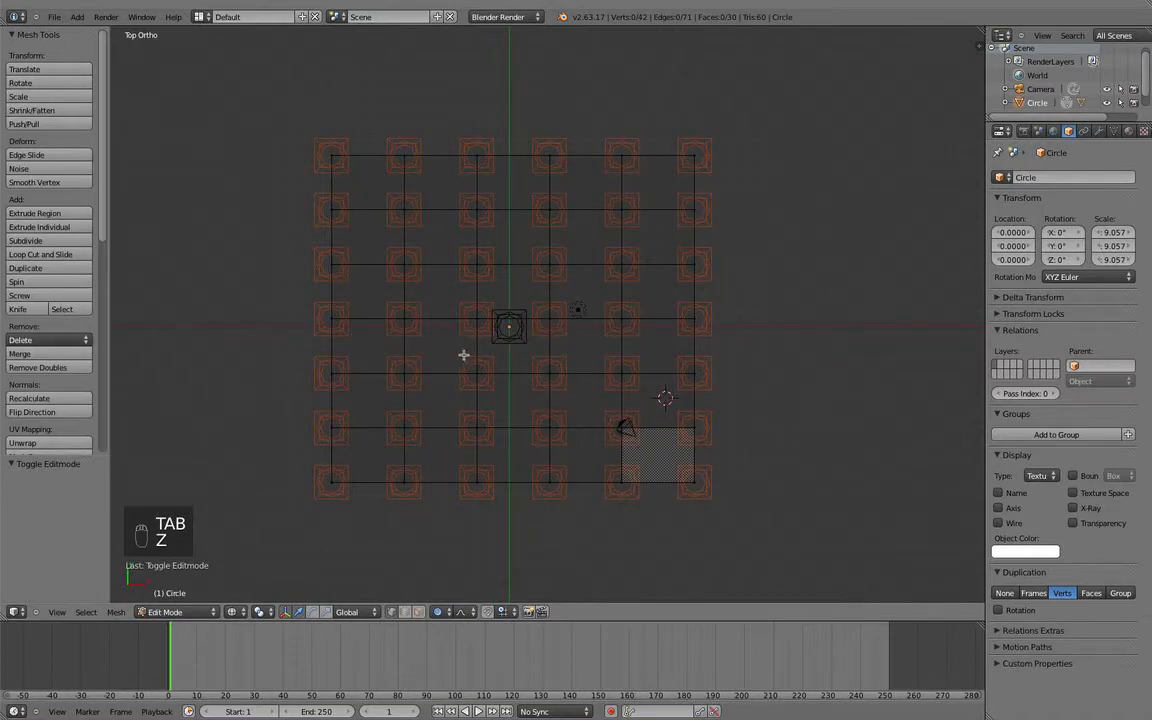
# Step: Circle-select all interior vertices of the grid and delete them, keeping only the outer border vertices
pyautogui.press('c')
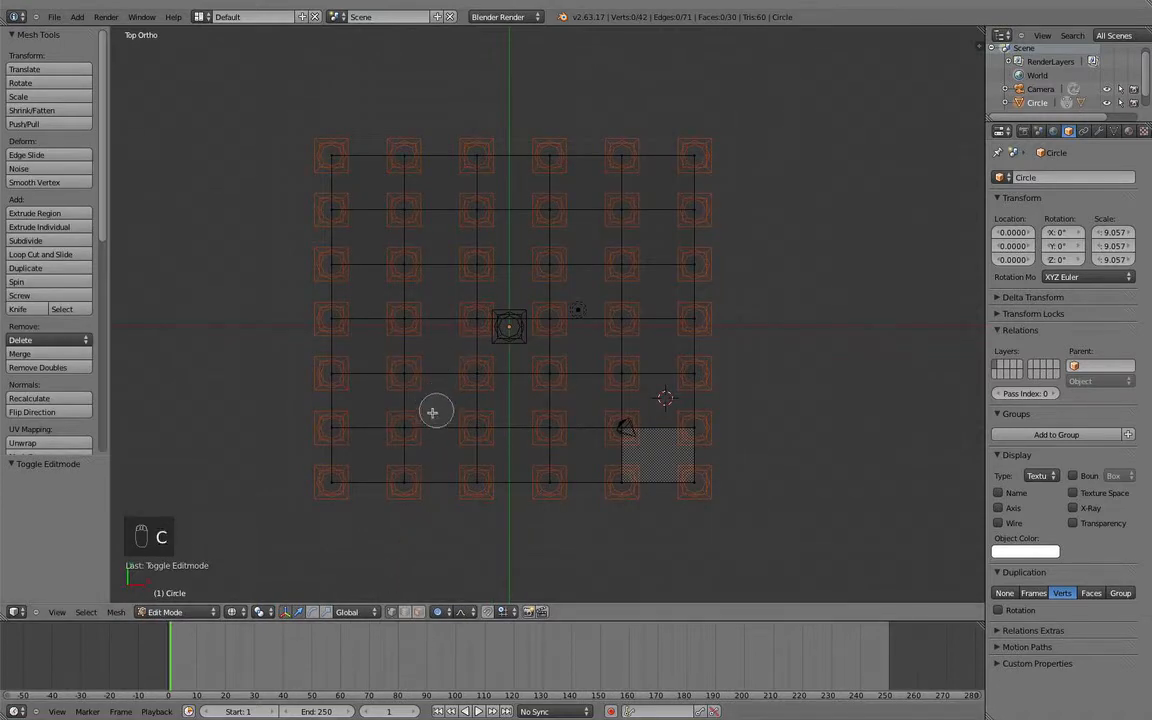
pyautogui.moveTo(435, 411)
pyautogui.mouseDown()
pyautogui.moveTo(426, 420)
pyautogui.moveTo(579, 419)
pyautogui.moveTo(612, 383)
pyautogui.moveTo(529, 360)
pyautogui.moveTo(404, 373)
pyautogui.moveTo(427, 311)
pyautogui.moveTo(545, 338)
pyautogui.mouseUp()
pyautogui.keyDown('shift'); pyautogui.rightClick(505, 346); pyautogui.keyUp('shift')
pyautogui.keyDown('shift'); pyautogui.rightClick(585, 400); pyautogui.keyUp('shift')
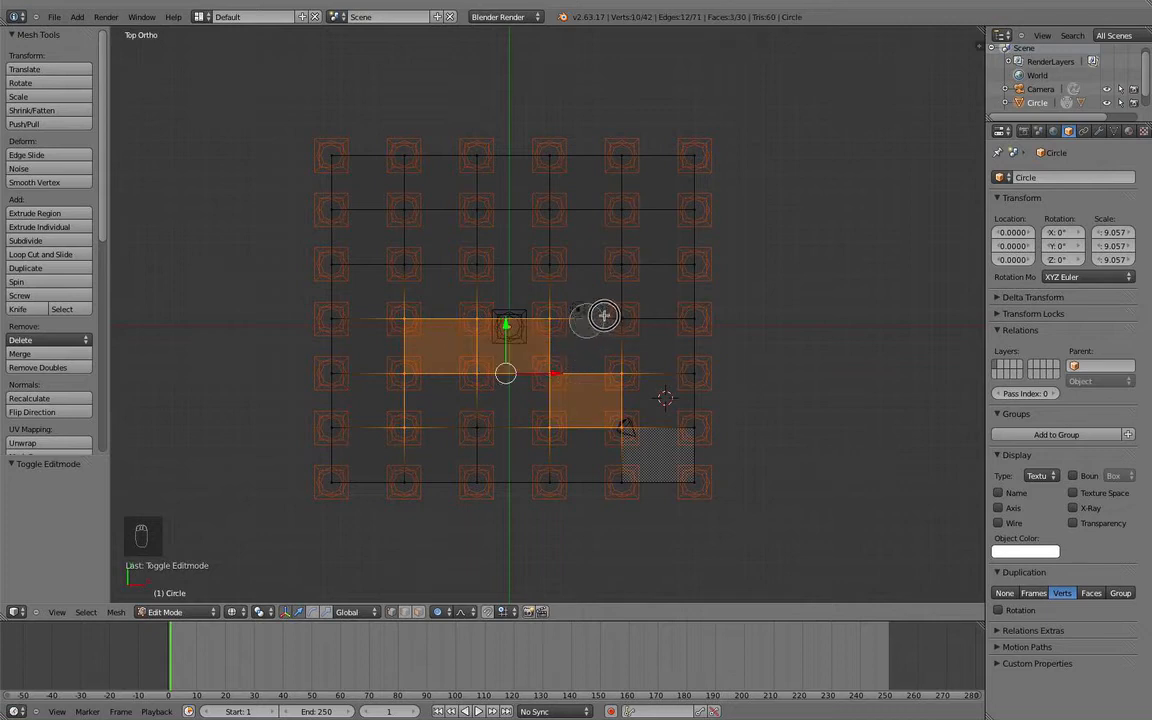
pyautogui.keyDown('shift'); pyautogui.rightClick(585, 346); pyautogui.keyUp('shift')
pyautogui.keyDown('shift'); pyautogui.rightClick(440, 400); pyautogui.keyUp('shift')
pyautogui.keyDown('shift'); pyautogui.rightClick(512, 400); pyautogui.keyUp('shift')
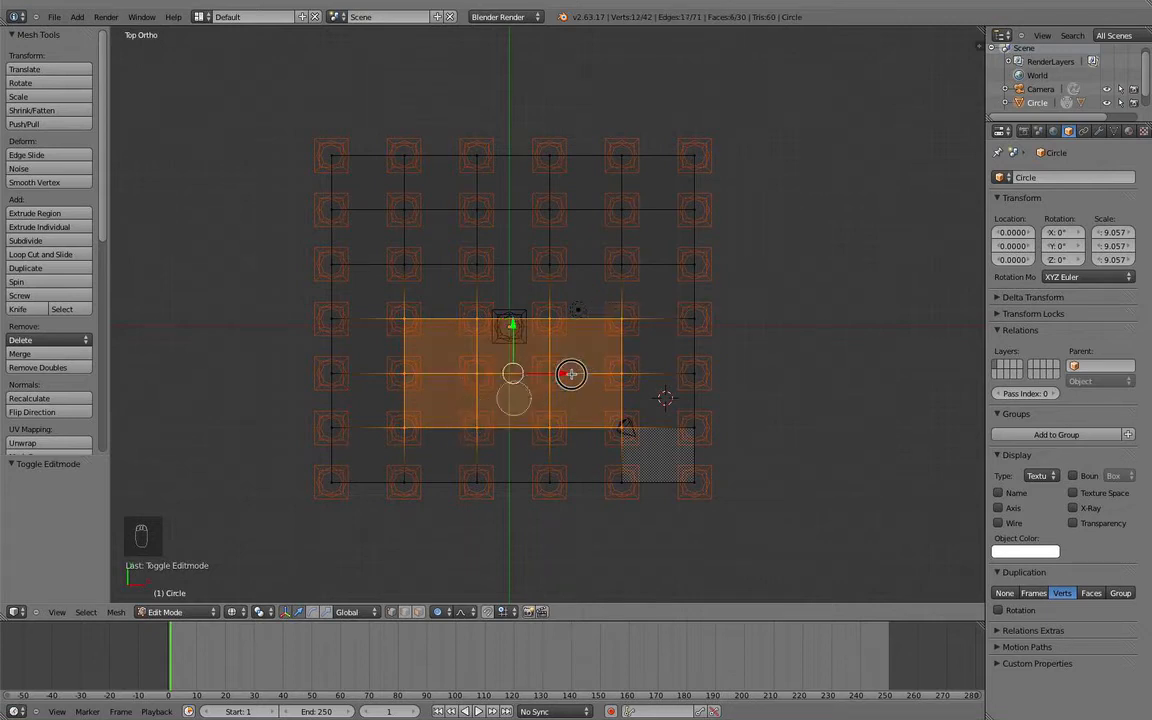
pyautogui.keyDown('shift'); pyautogui.rightClick(598, 285); pyautogui.keyUp('shift')
pyautogui.keyDown('shift'); pyautogui.rightClick(522, 285); pyautogui.keyUp('shift')
pyautogui.keyDown('shift'); pyautogui.rightClick(432, 282); pyautogui.keyUp('shift')
pyautogui.keyDown('shift'); pyautogui.rightClick(410, 240); pyautogui.keyUp('shift')
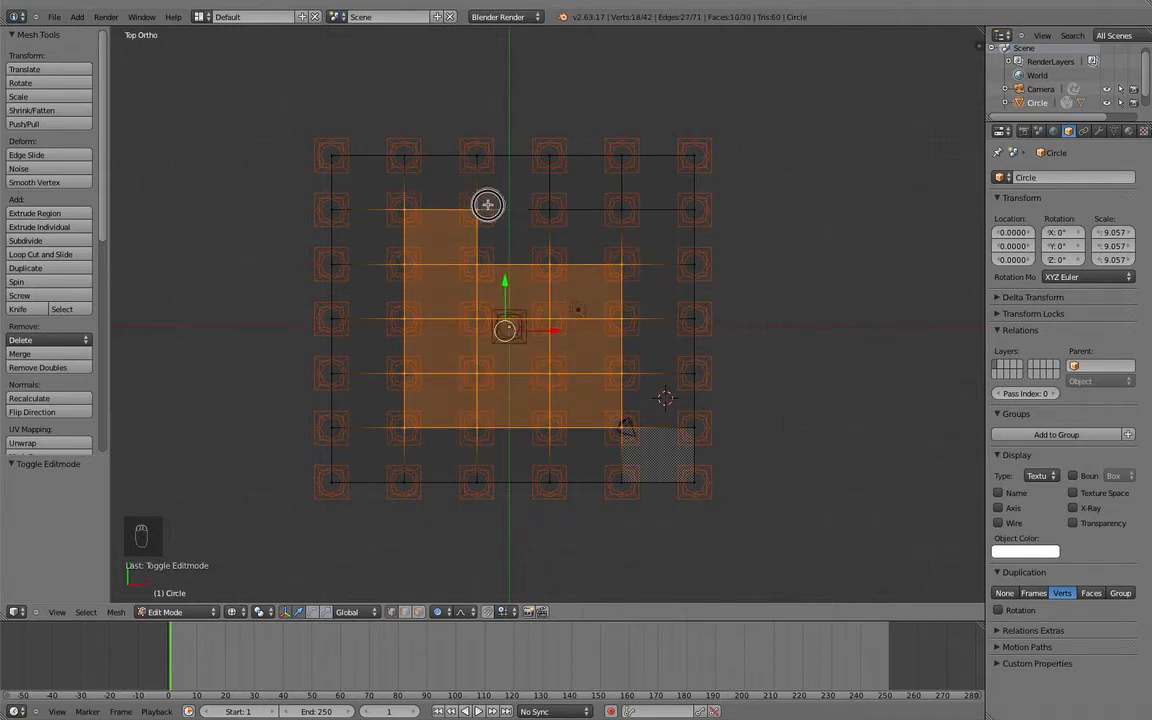
pyautogui.keyDown('shift'); pyautogui.rightClick(505, 212); pyautogui.keyUp('shift')
pyautogui.keyDown('shift'); pyautogui.rightClick(585, 212); pyautogui.keyUp('shift')
pyautogui.moveTo(554, 366); pyautogui.dragTo(566, 350, button='middle')
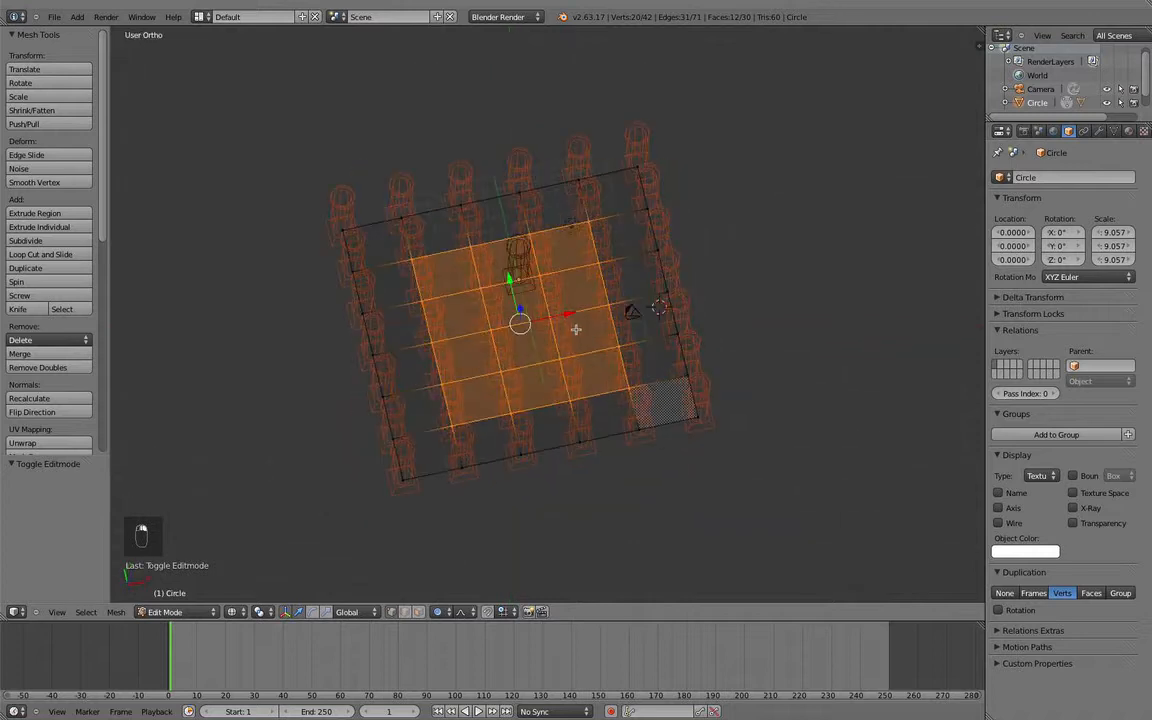
pyautogui.press('z')
pyautogui.press('x')
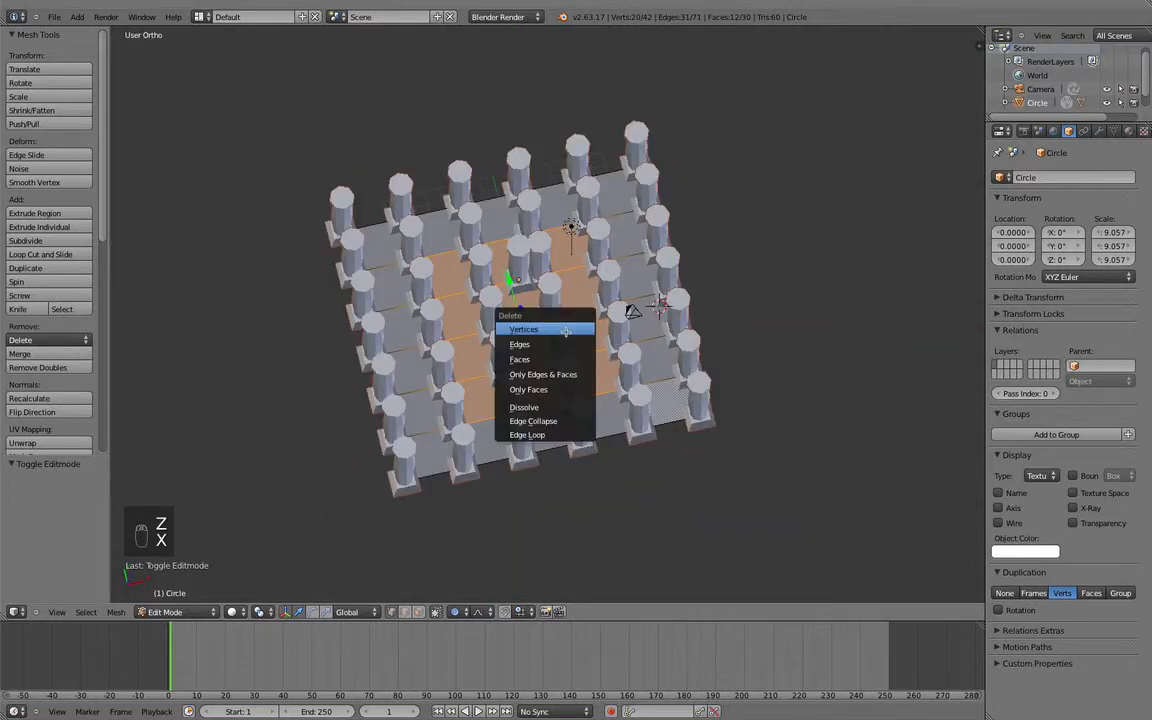
pyautogui.click(523, 329)
# Step: Select all border vertices, raise them along Z to the base level of the original column, and return to Object Mode
pyautogui.moveTo(523, 329); pyautogui.dragTo(544, 209, button='middle')
pyautogui.press('Tab')
pyautogui.press('Tab')
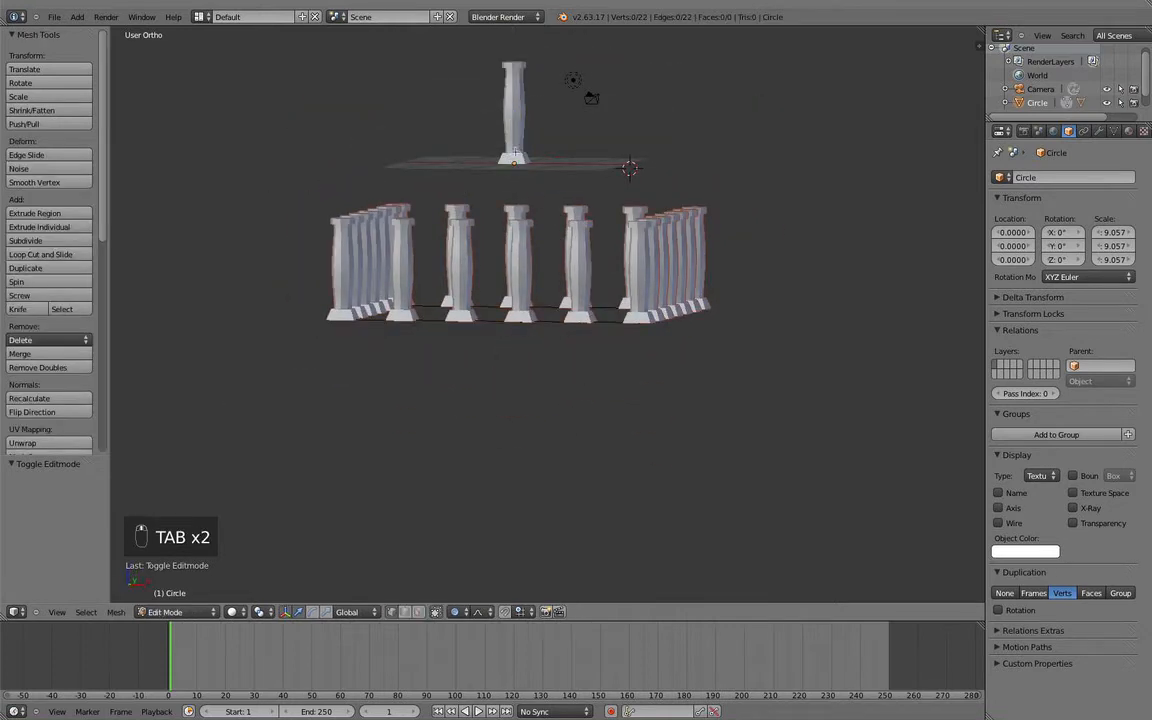
pyautogui.press('a')
pyautogui.press('a')
pyautogui.press('a')
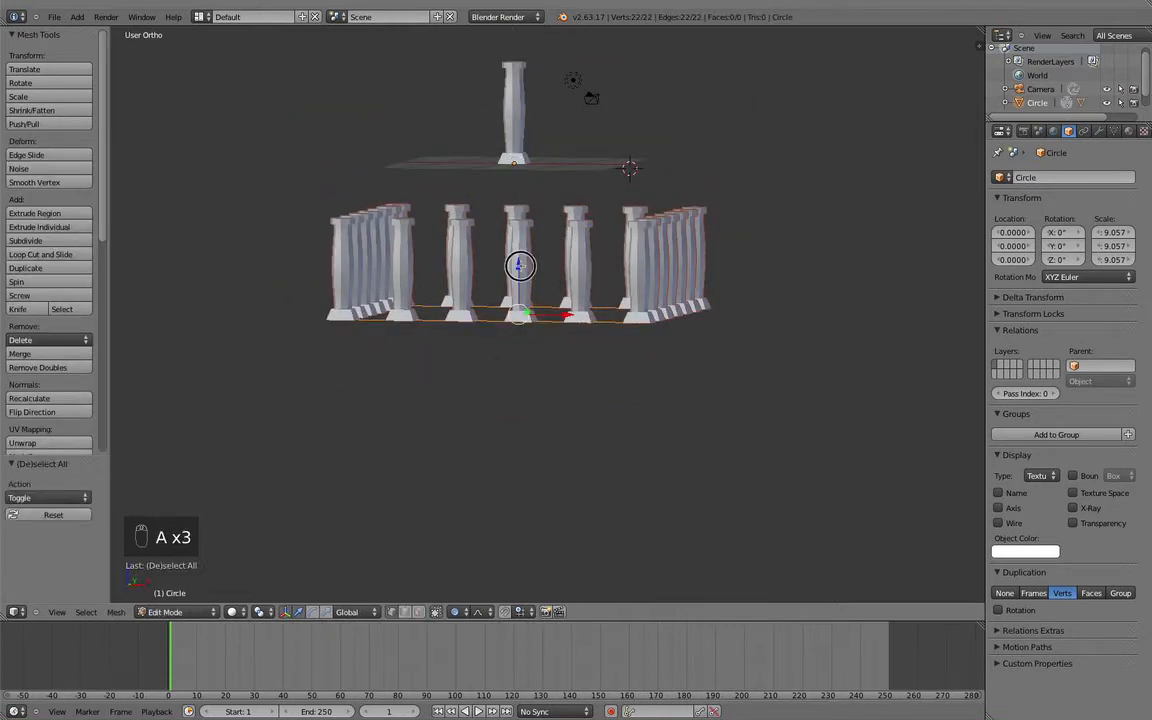
pyautogui.moveTo(519, 263); pyautogui.dragTo(522, 126)
pyautogui.moveTo(522, 126); pyautogui.dragTo(603, 285, button='middle')
pyautogui.press('a')
pyautogui.scroll(3, 617, 278)
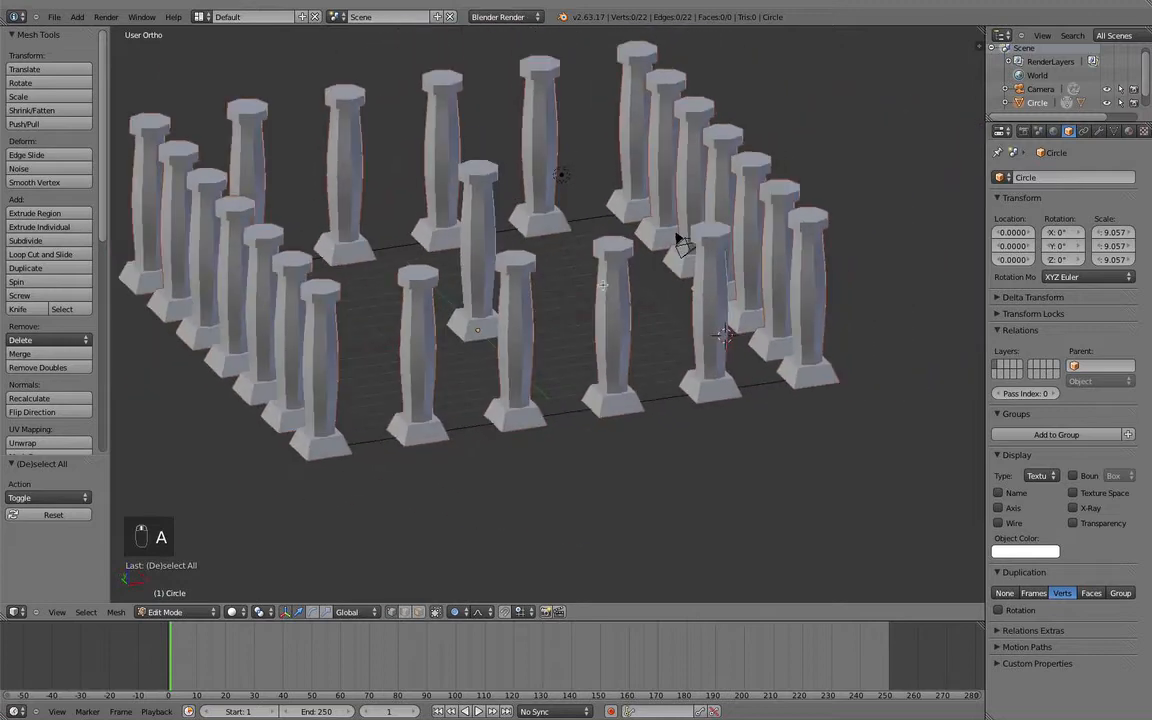
pyautogui.press('KP_1')
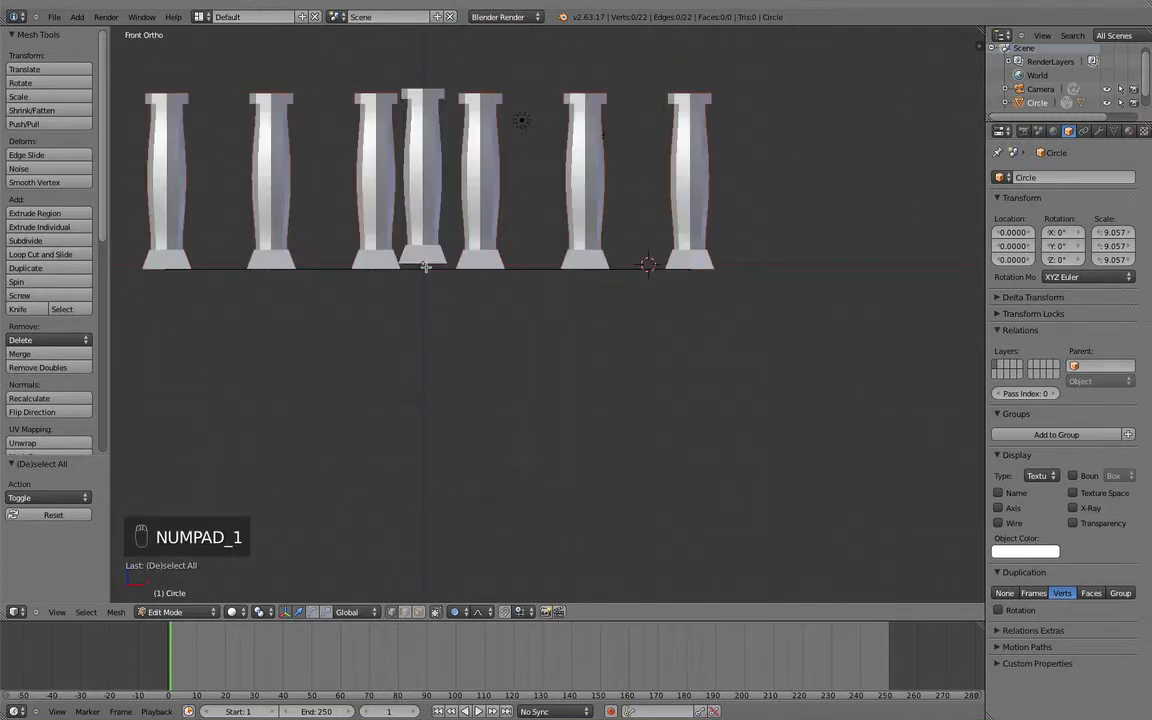
pyautogui.press('Tab')
# Step: Duplicate the rectangular border object in place
pyautogui.moveTo(425, 267); pyautogui.dragTo(444, 295, button='middle')
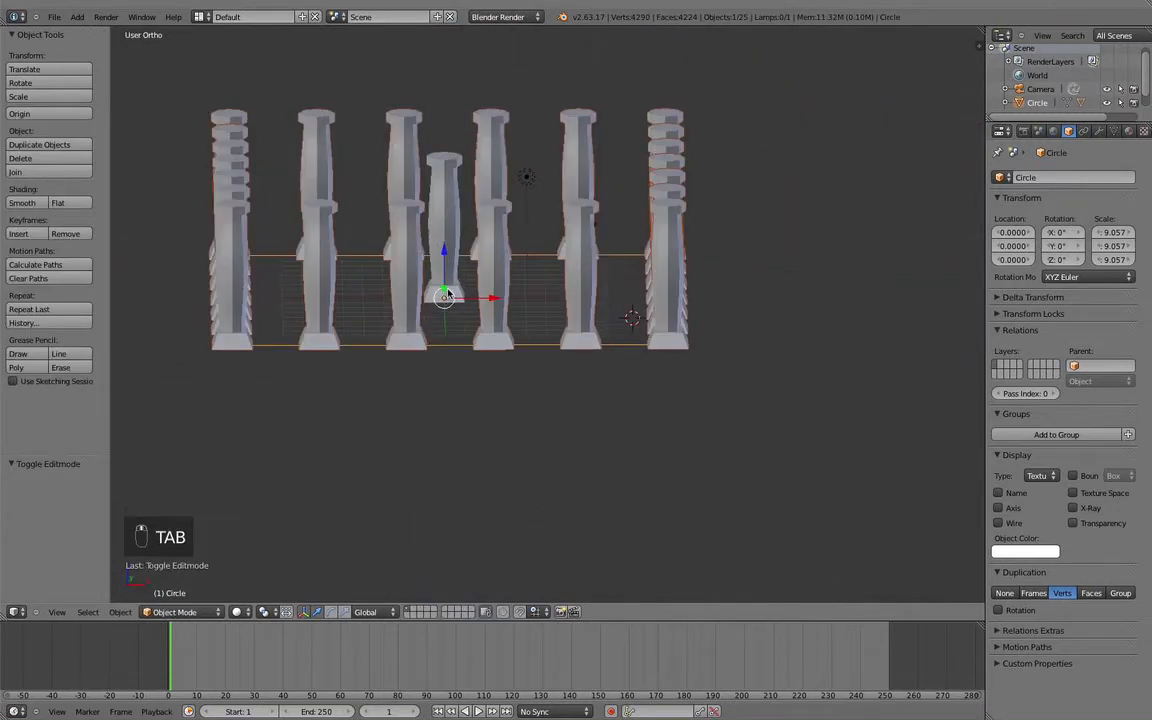
pyautogui.hotkey('shift', 'd')
pyautogui.press('KP_1')
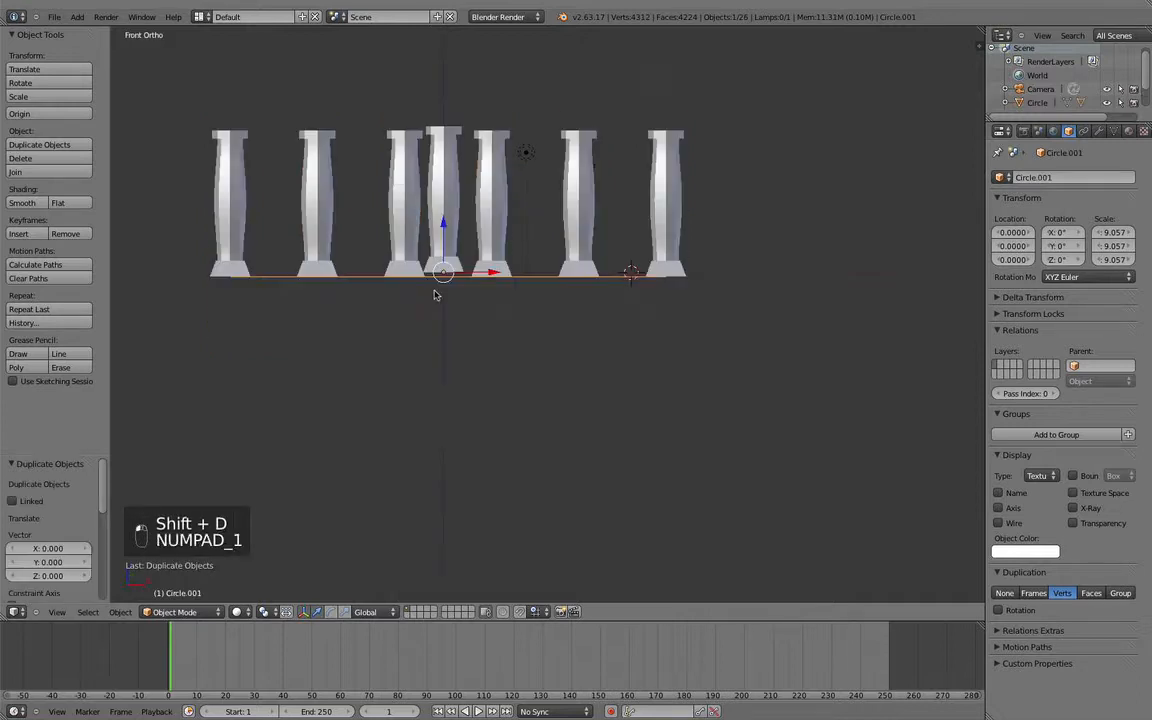
pyautogui.moveTo(467, 213); pyautogui.dragTo(484, 353, button='middle')
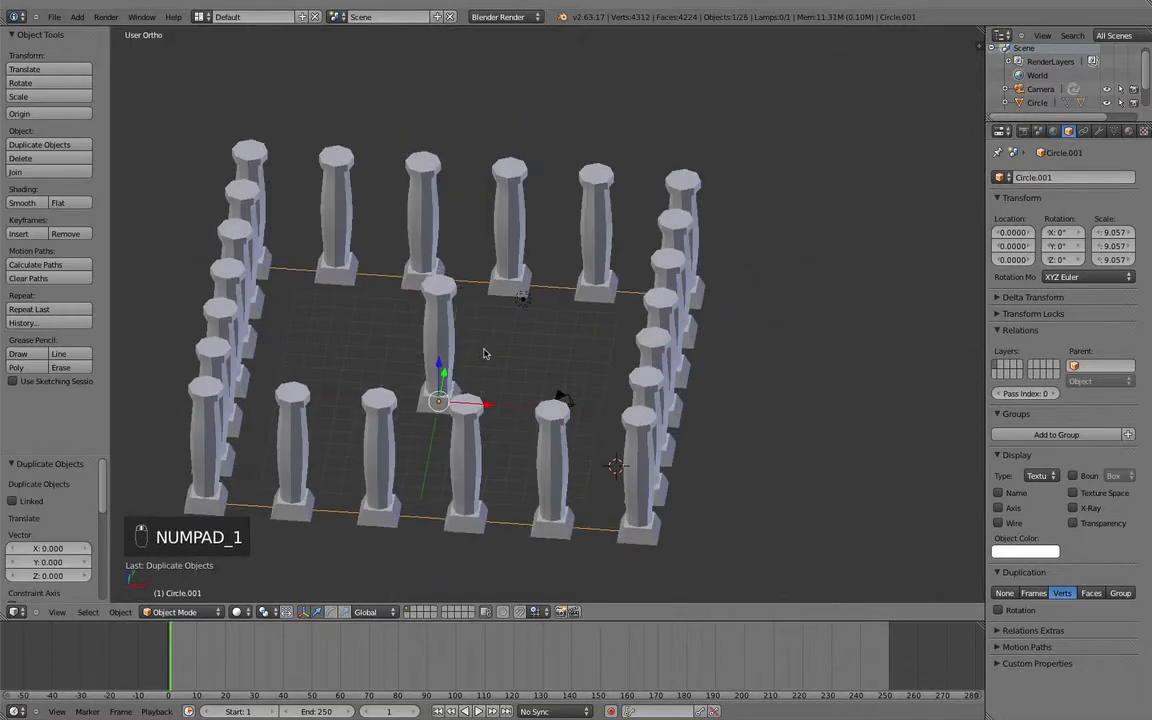
# Step: Select the duplicate's whole border in Edit Mode, extrude it in place and scale the new loop inward to about 0.813
pyautogui.press('KP_7')
pyautogui.press('Tab')
pyautogui.scroll(-2, 514, 352)
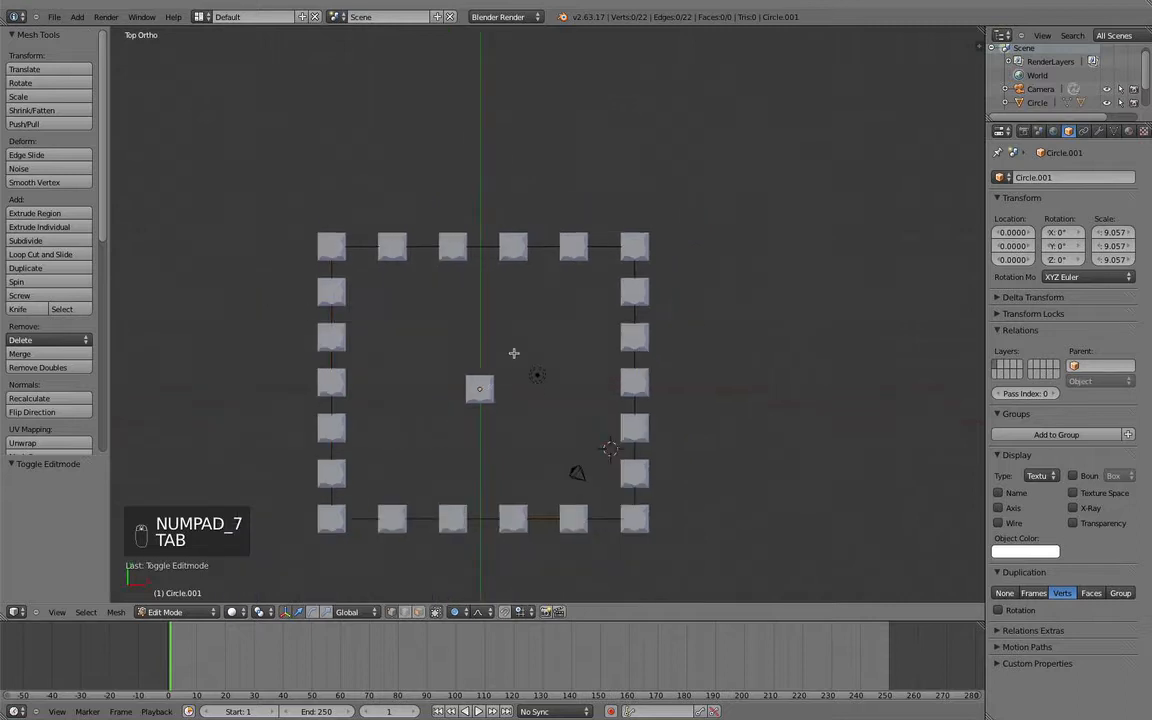
pyautogui.press('a')
pyautogui.press('a')
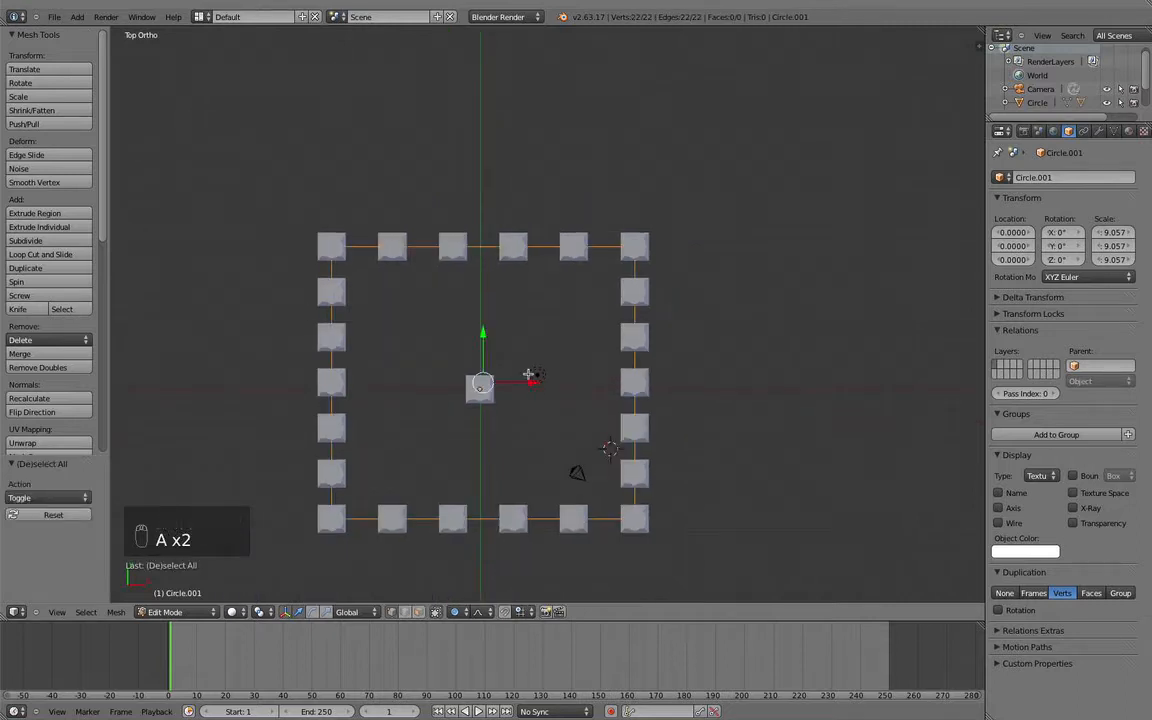
pyautogui.press('e')
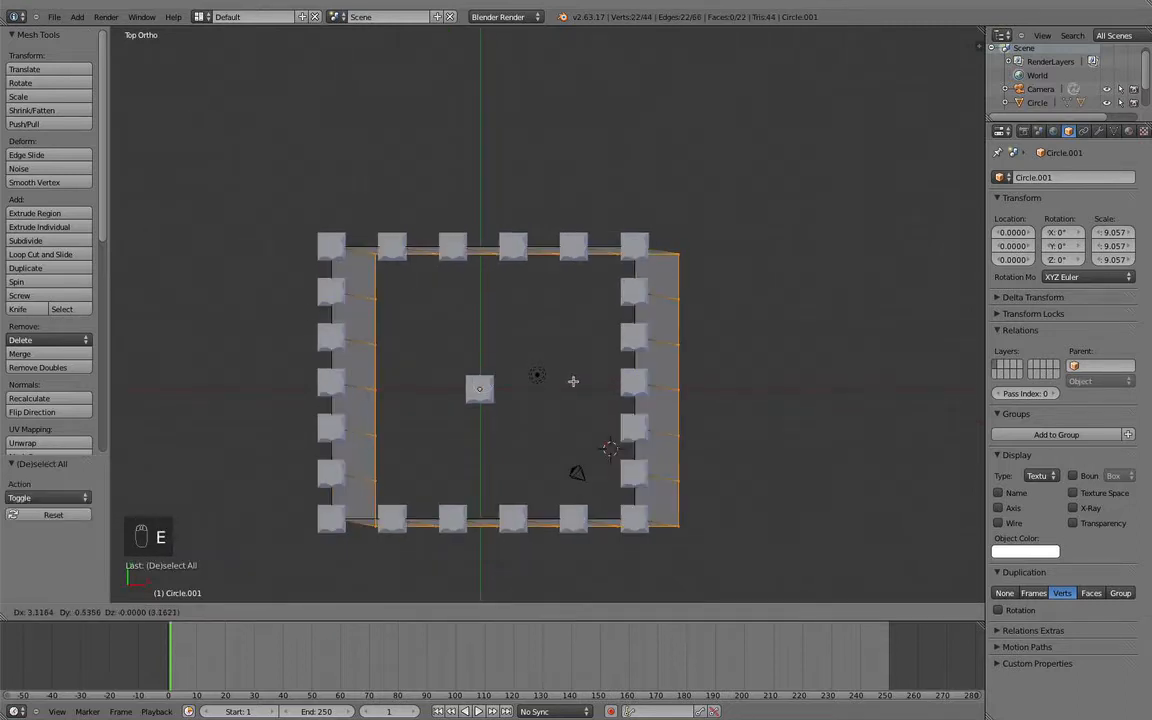
pyautogui.press('s')
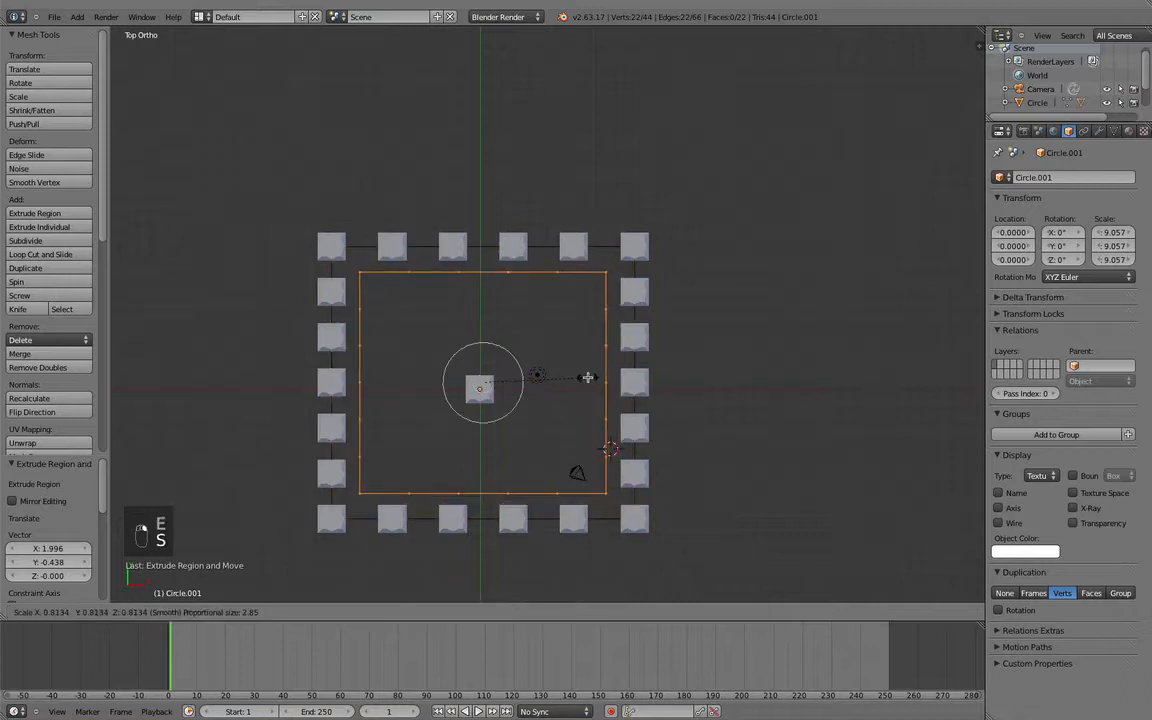
pyautogui.click(602, 355)
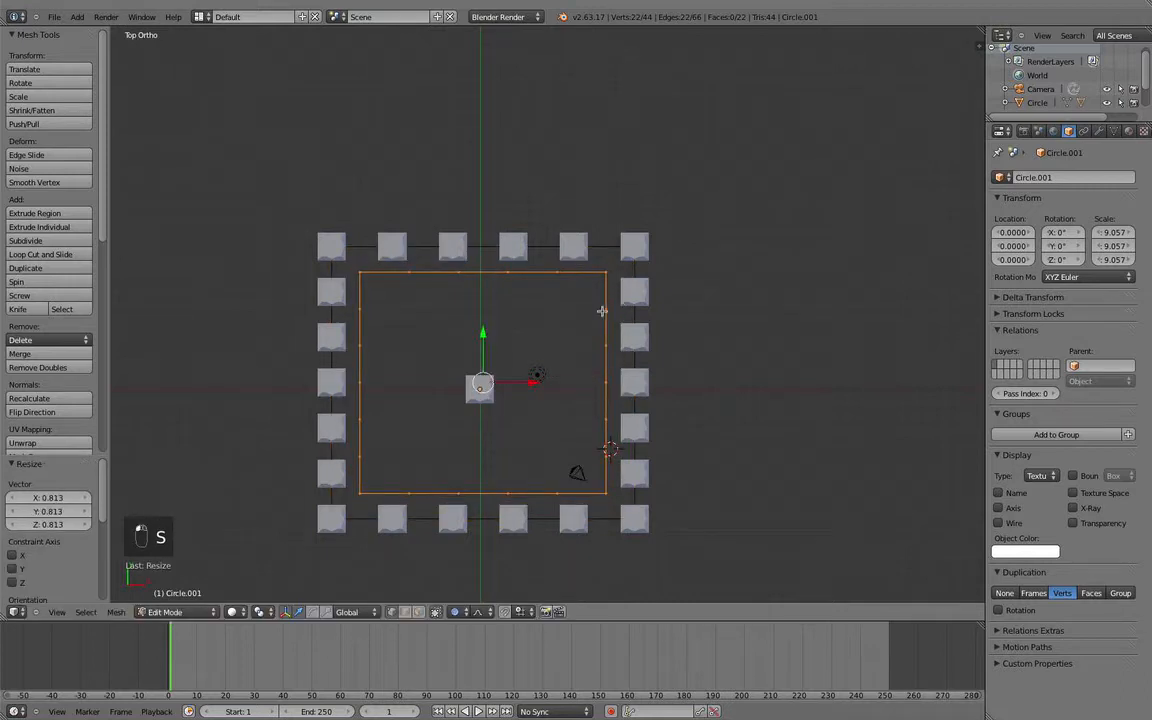
# Step: Extrude the inner loop in place, disable proportional editing and scale the new loop to about 1.417, outside the columns
pyautogui.press('e')
pyautogui.press('s')
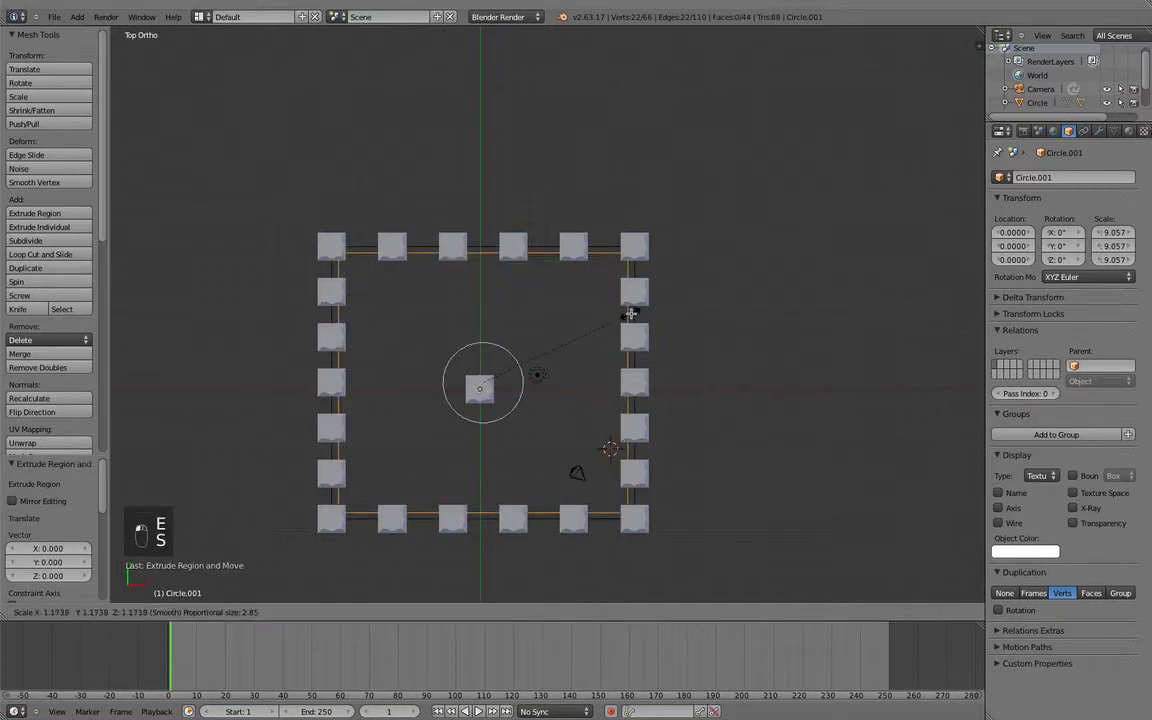
pyautogui.press('Escape')
pyautogui.click(456, 611)
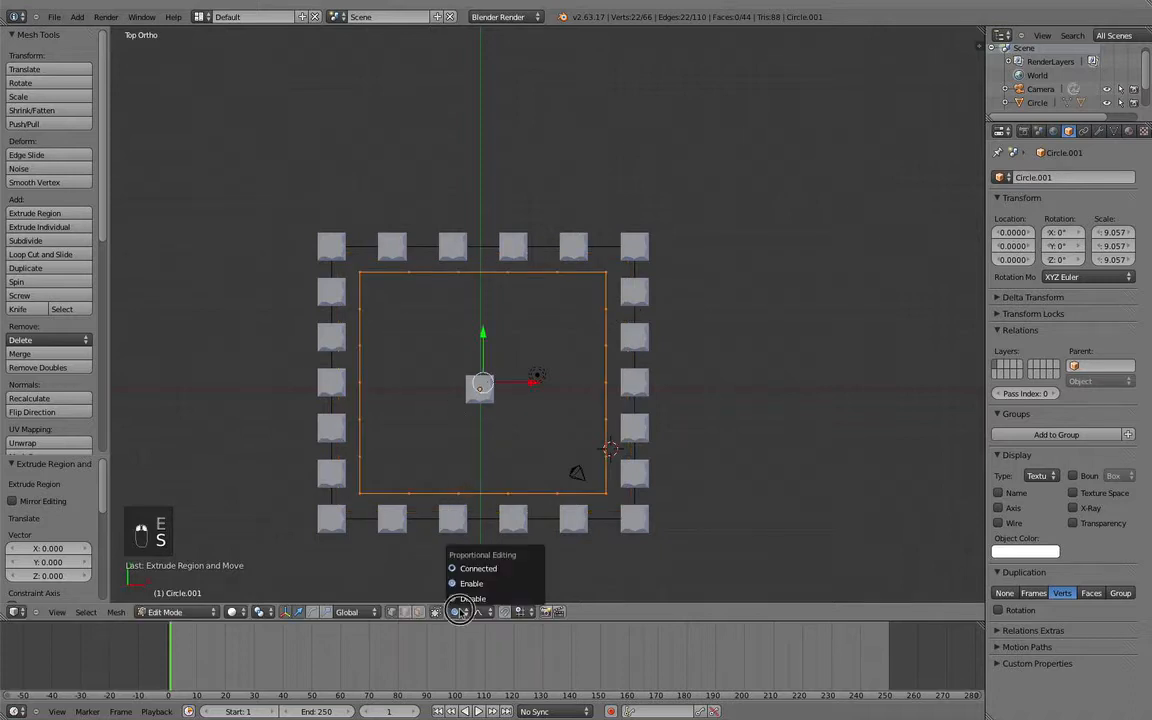
pyautogui.click(463, 524)
pyautogui.press('s')
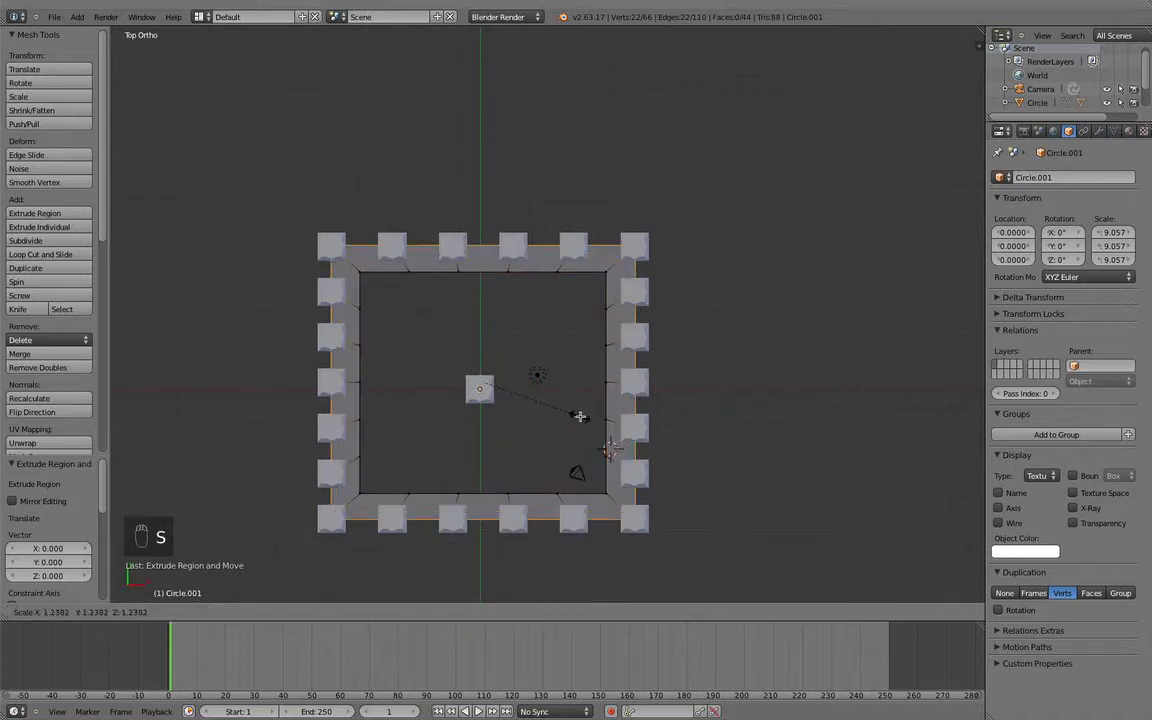
pyautogui.click(593, 413)
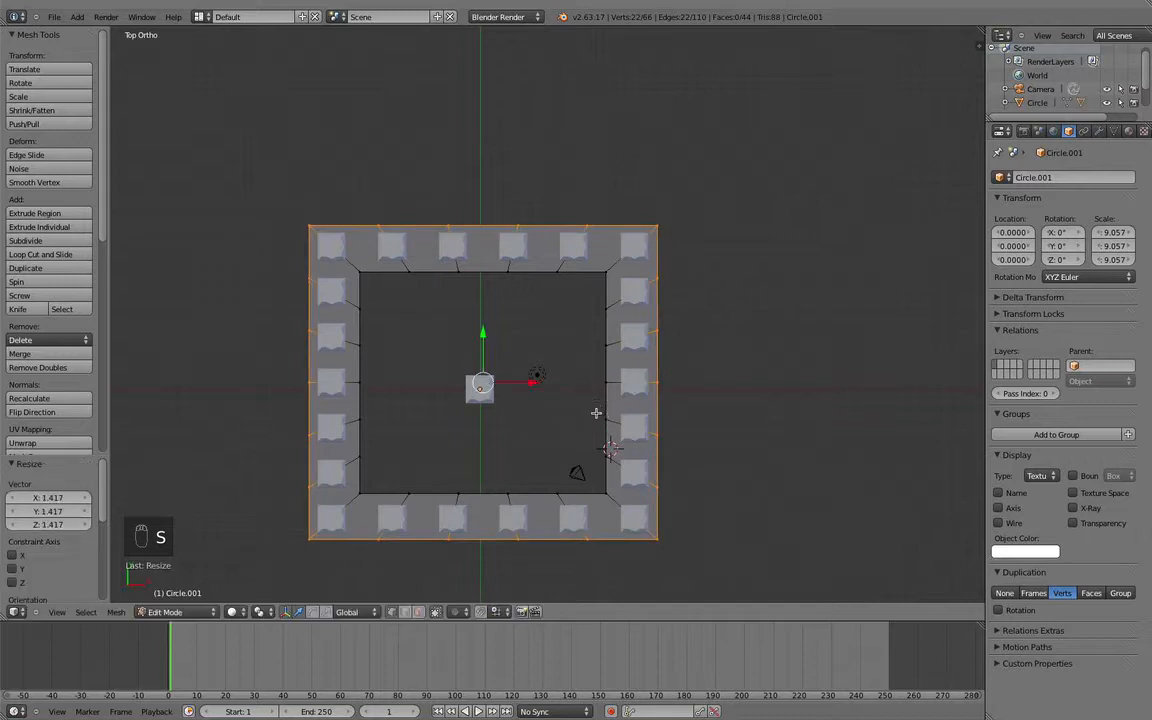
# Step: Select the whole floor frame and extrude it about 2.035 downward along Z in front view
pyautogui.press('a')
pyautogui.moveTo(548, 463); pyautogui.dragTo(528, 352, button='middle')
pyautogui.press('a')
pyautogui.press('KP_1')
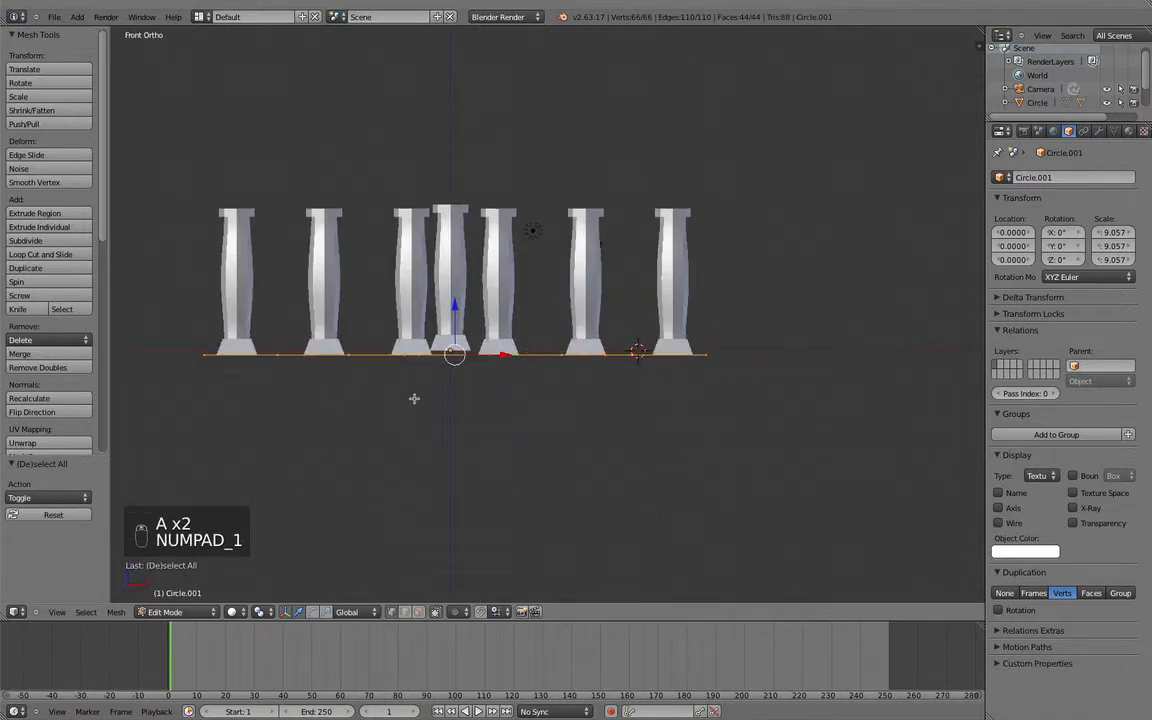
pyautogui.scroll(3, 414, 398)
pyautogui.press('e')
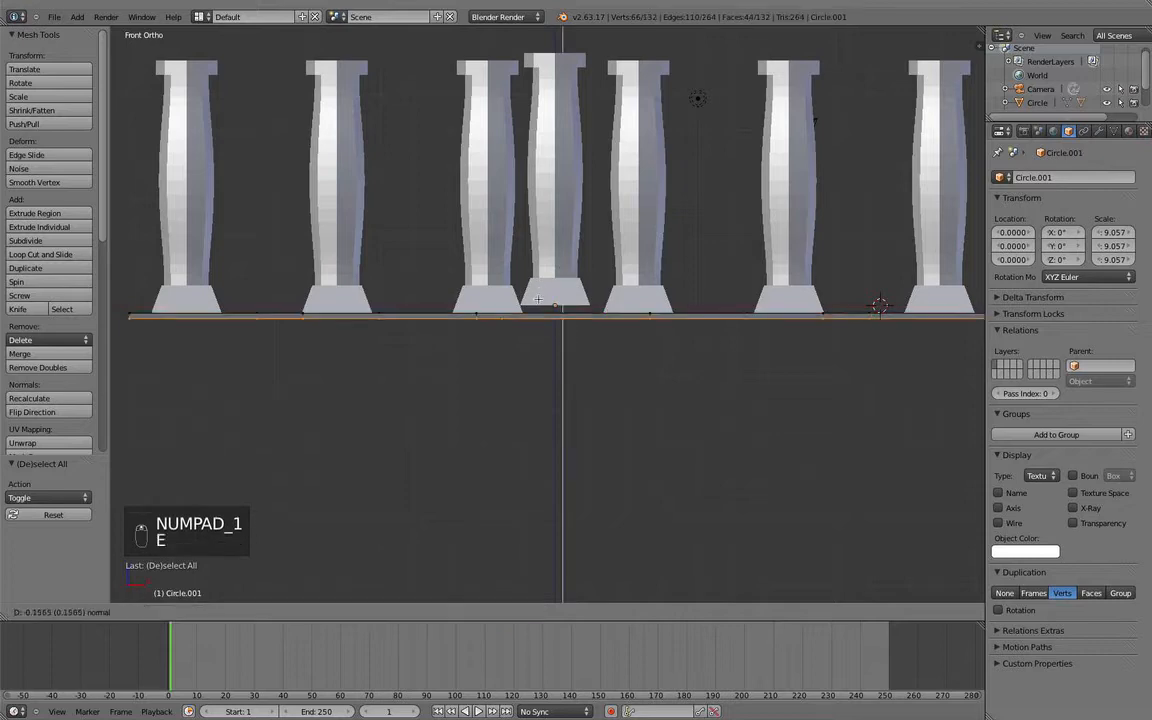
pyautogui.click(539, 368)
# Step: Flare the extruded lower part outward by scaling it about 1.704, and refine it with a second scale of about 0.714
pyautogui.press('s')
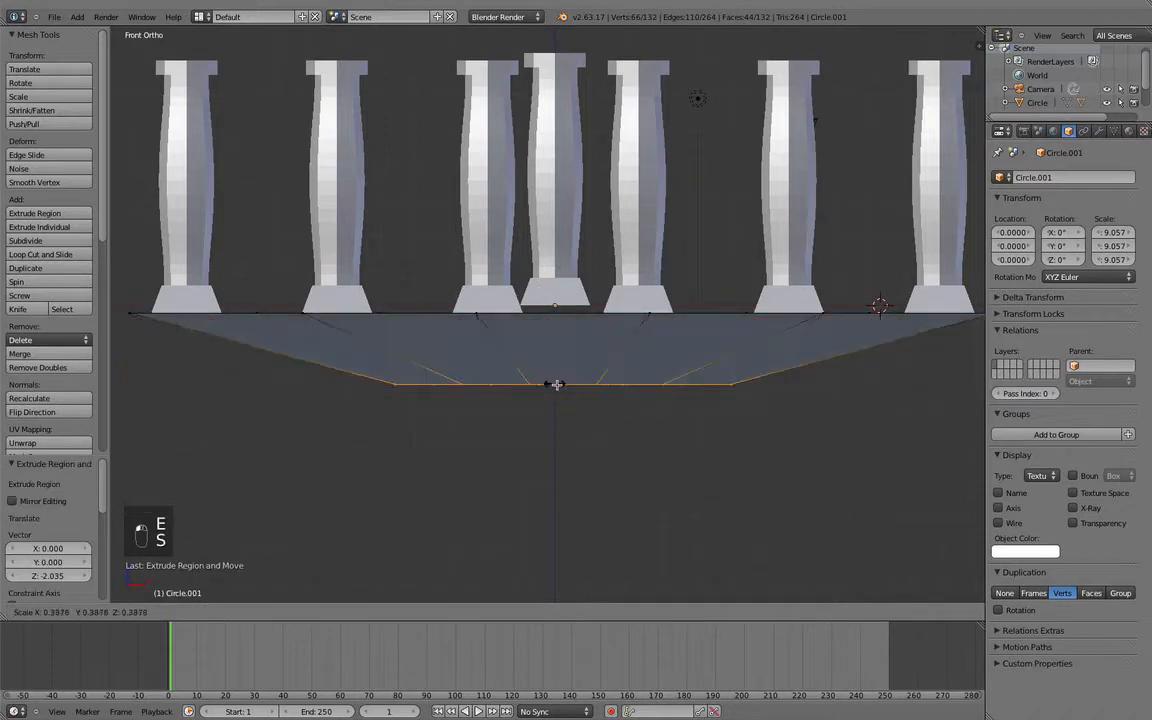
pyautogui.click(527, 370)
pyautogui.moveTo(527, 370); pyautogui.dragTo(790, 411, button='middle')
pyautogui.press('s')
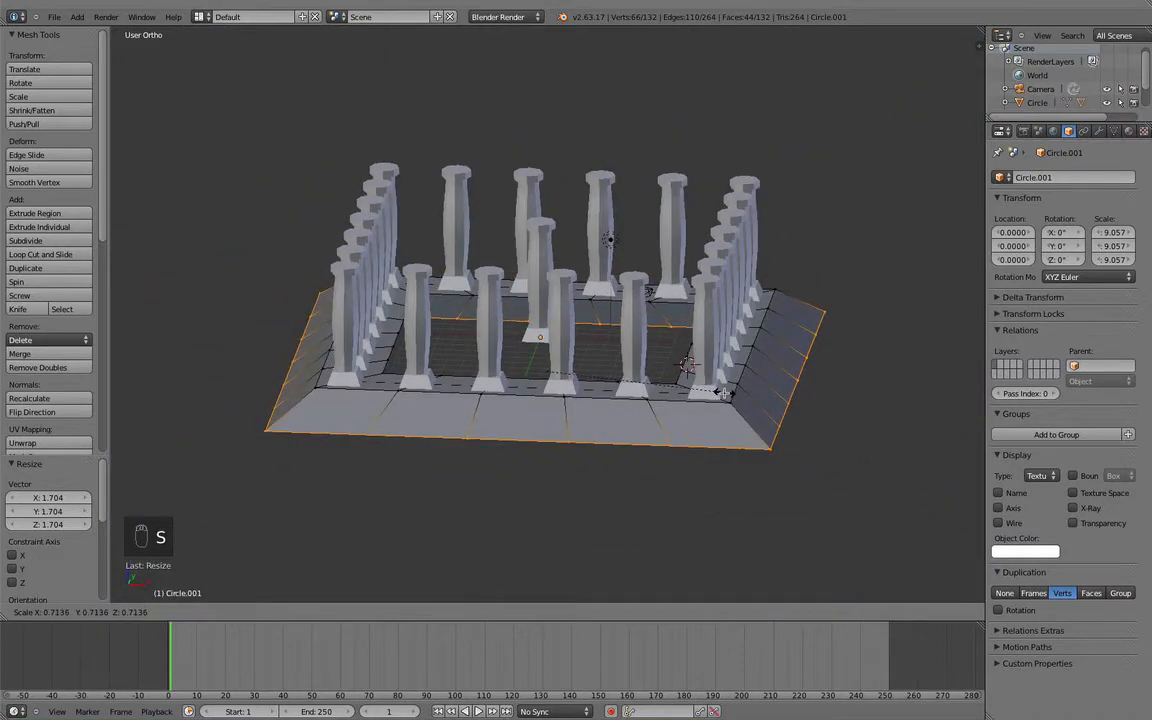
pyautogui.click(722, 393)
pyautogui.moveTo(722, 393); pyautogui.dragTo(720, 420, button='middle')
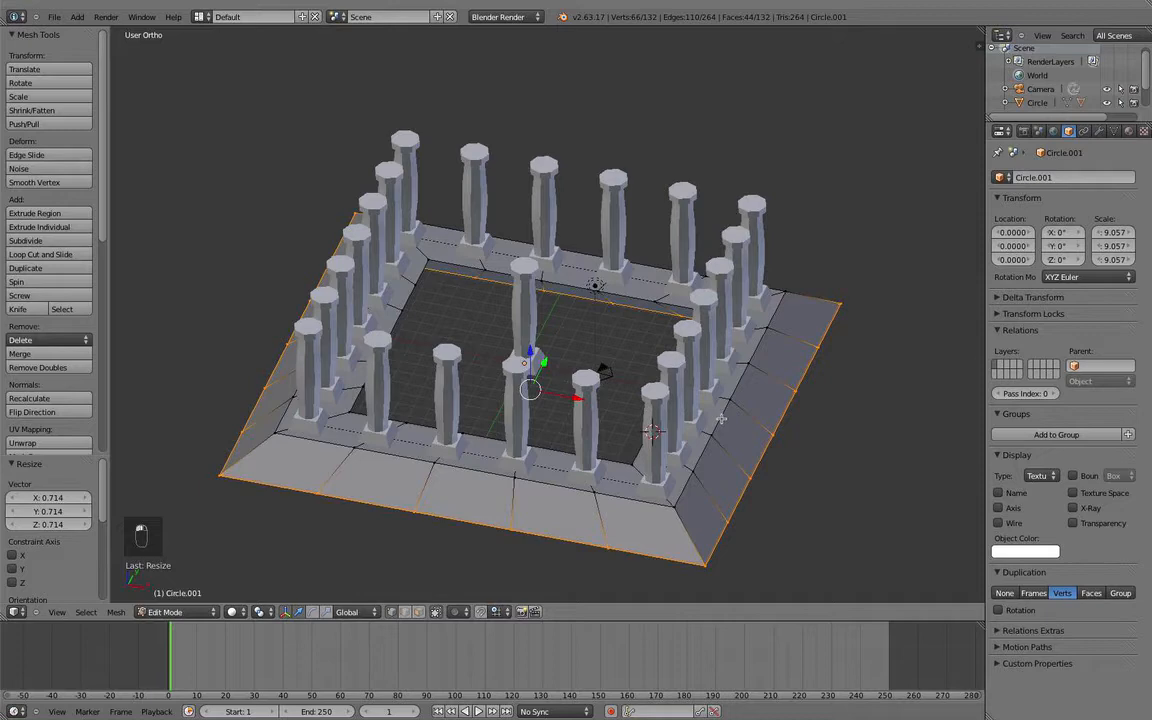
pyautogui.press('KP_7')
pyautogui.scroll(-3, 778, 346)
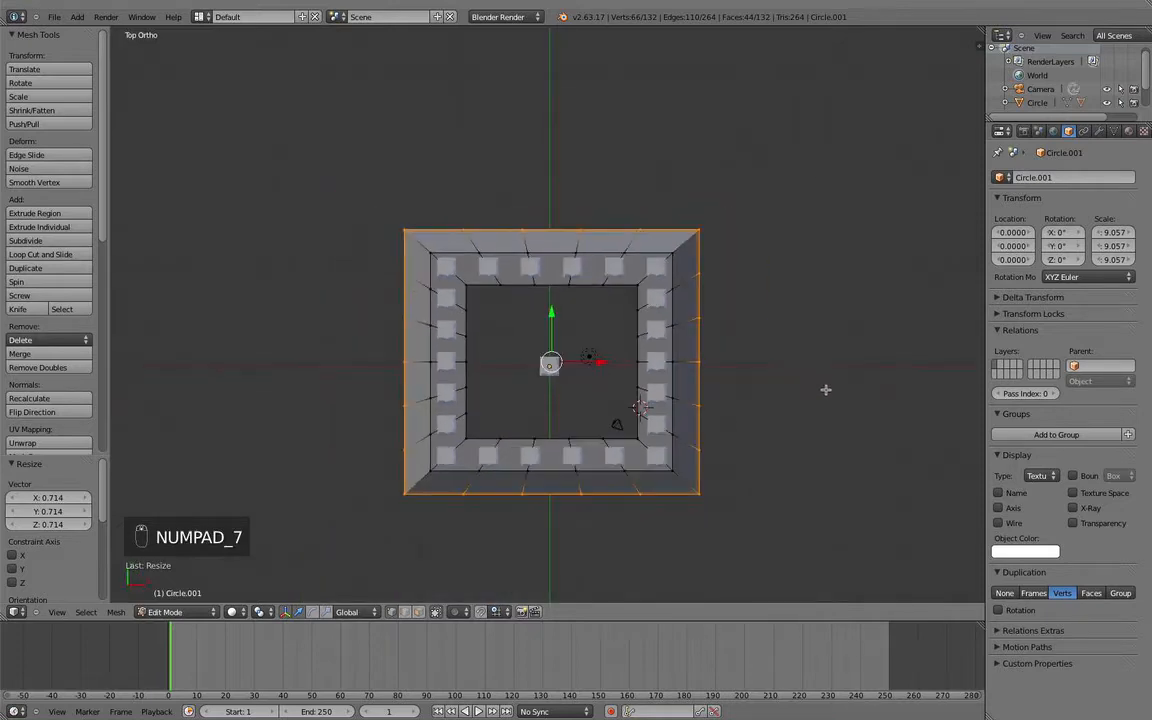
pyautogui.press('s')
pyautogui.rightClick(812, 383)
# Step: Select the upper inner edge loop of the floor frame, fill it with a face and deselect everything
pyautogui.press('a')
pyautogui.moveTo(740, 429); pyautogui.dragTo(758, 360, button='middle')
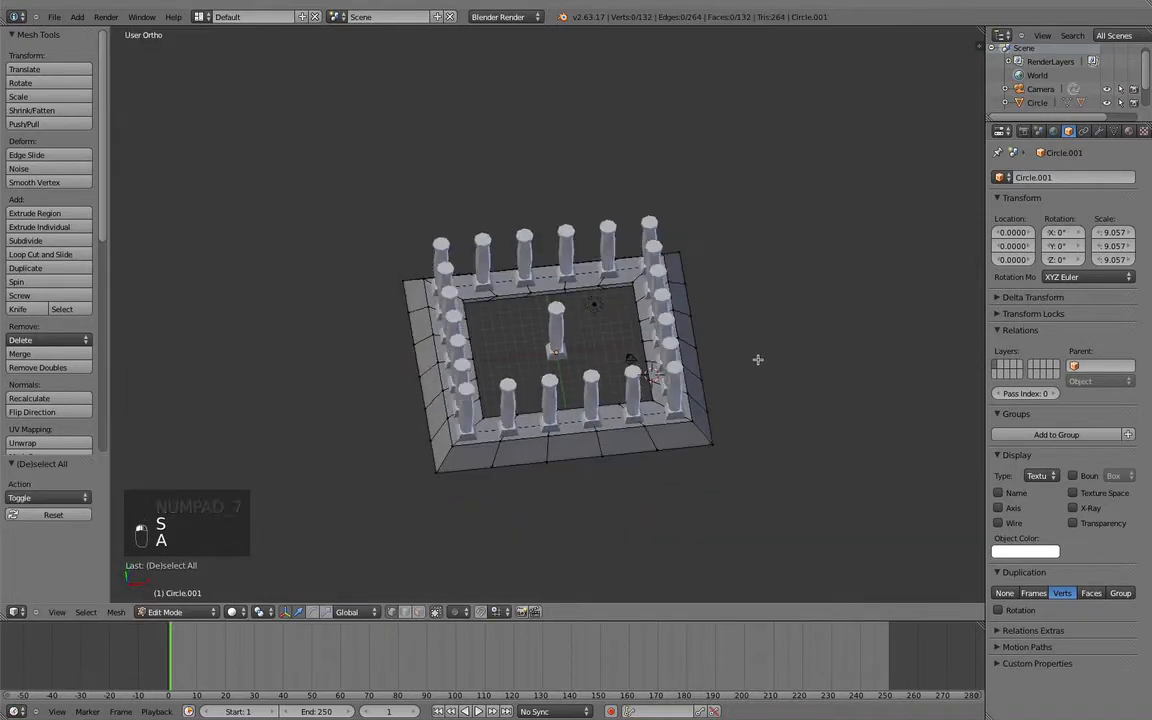
pyautogui.scroll(3, 758, 360)
pyautogui.moveTo(715, 398); pyautogui.dragTo(755, 322, button='middle')
pyautogui.keyDown('alt'); pyautogui.rightClick(760, 318); pyautogui.keyUp('alt')
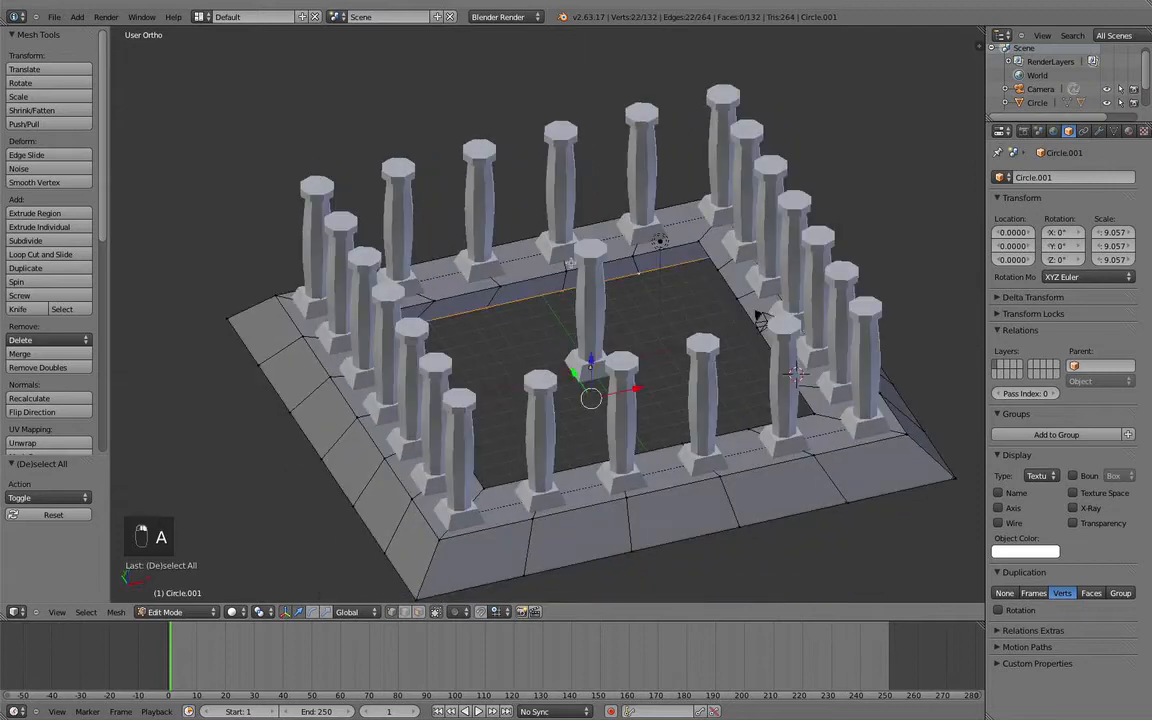
pyautogui.keyDown('alt'); pyautogui.rightClick(760, 318); pyautogui.keyUp('alt')
pyautogui.keyDown('alt'); pyautogui.rightClick(760, 318); pyautogui.keyUp('alt')
pyautogui.keyDown('alt'); pyautogui.rightClick(760, 318); pyautogui.keyUp('alt')
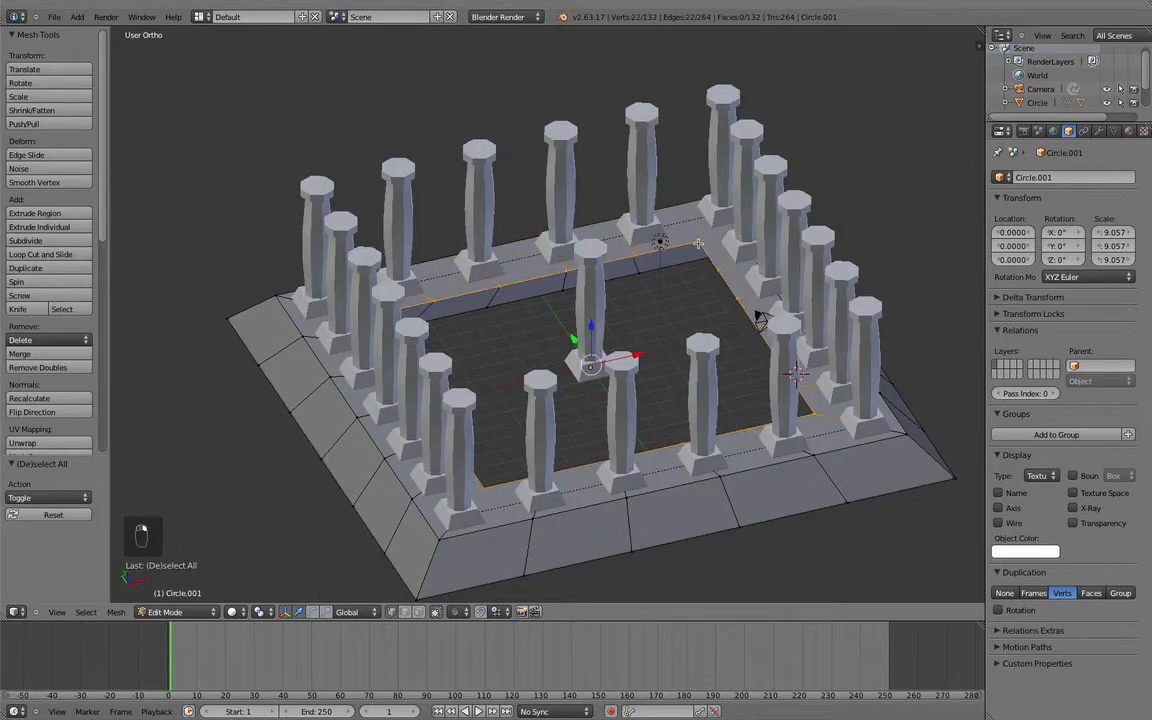
pyautogui.moveTo(760, 318); pyautogui.dragTo(818, 302, button='middle')
pyautogui.press('f')
pyautogui.press('a')
pyautogui.scroll(3, 818, 302)
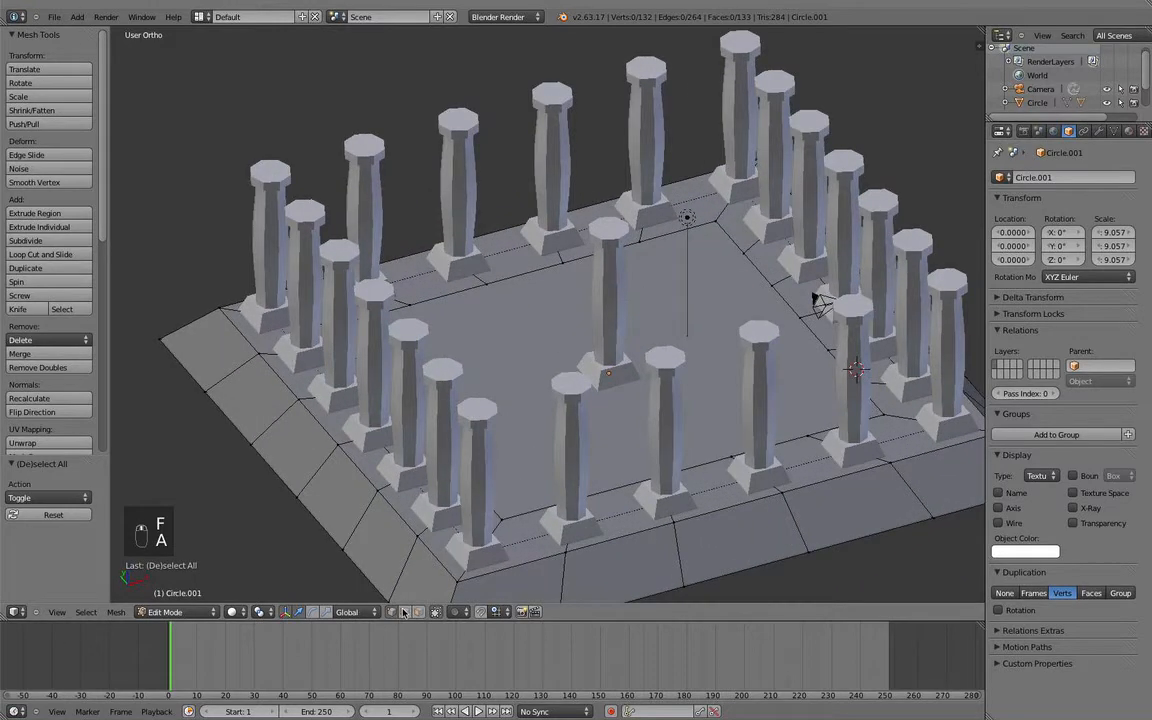
# Step: Duplicate the floor's face ring beneath the columns and raise the copy along Z onto the column tops
pyautogui.keyDown('alt'); pyautogui.rightClick(428, 500); pyautogui.keyUp('alt')
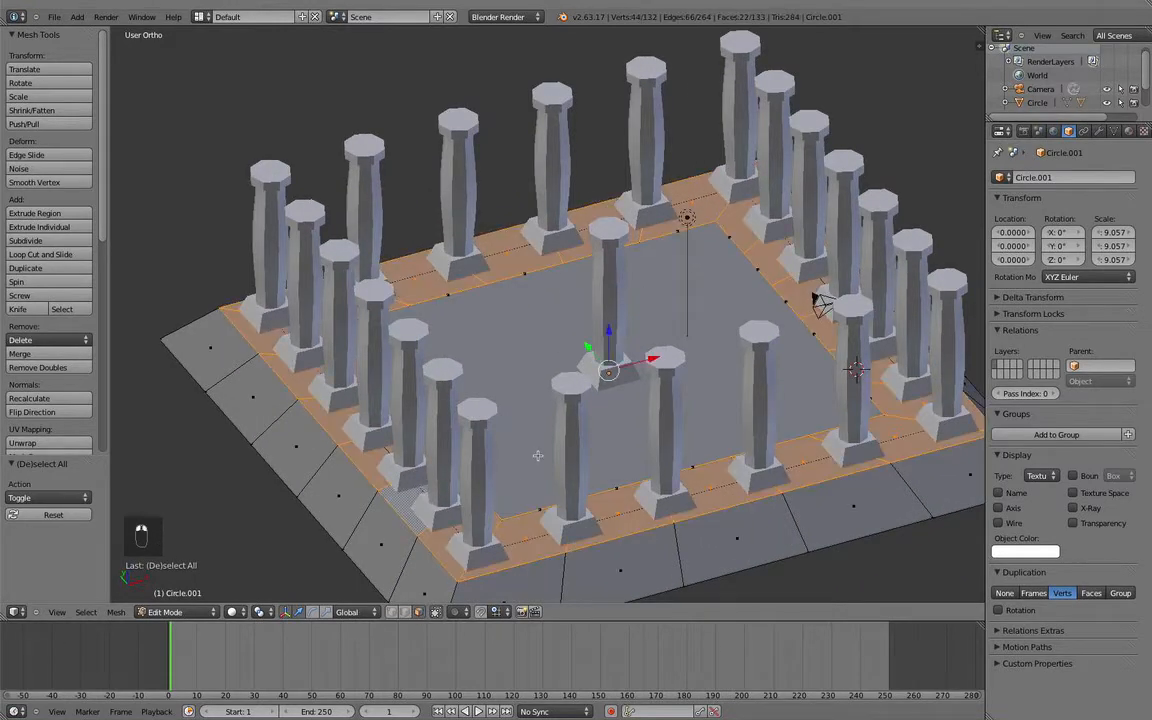
pyautogui.hotkey('shift', 'd')
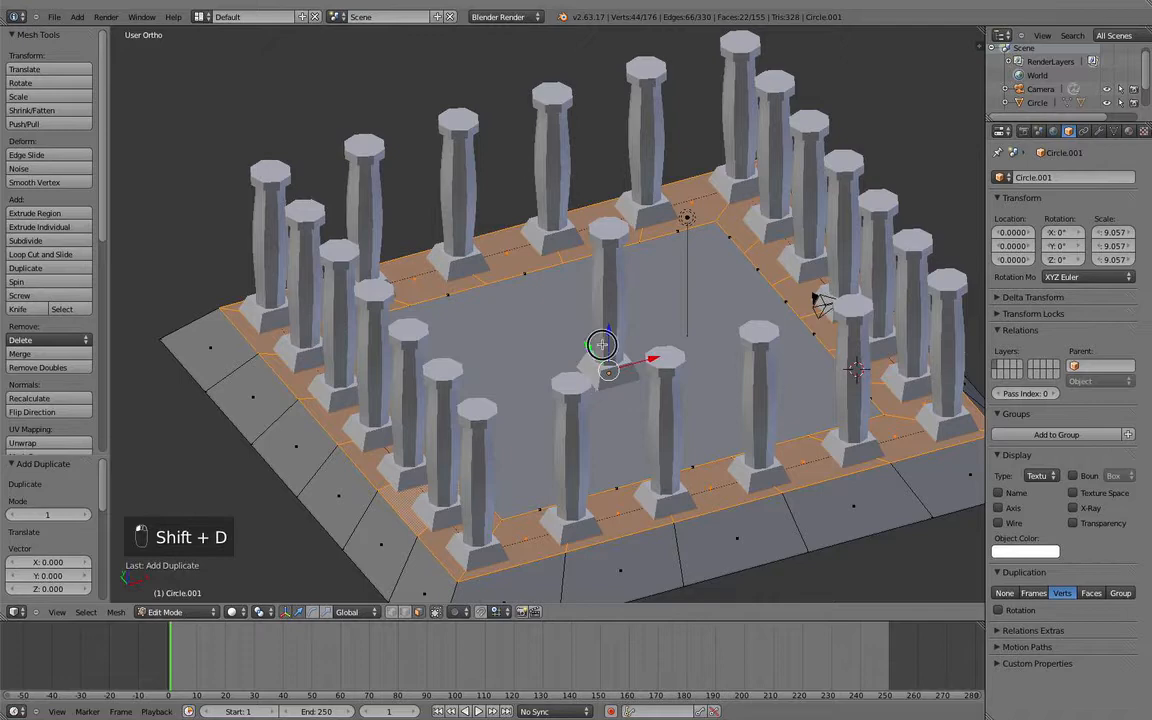
pyautogui.moveTo(603, 322); pyautogui.dragTo(542, 296)
pyautogui.moveTo(608, 333); pyautogui.dragTo(622, 187)
# Step: Extrude the raised face ring upward to give the beam above the columns its thickness
pyautogui.moveTo(622, 187)
pyautogui.mouseDown(button='middle')
pyautogui.moveTo(593, 301)
pyautogui.moveTo(589, 288)
pyautogui.moveTo(617, 306)
pyautogui.moveTo(591, 321)
pyautogui.moveTo(620, 354)
pyautogui.moveTo(600, 380)
pyautogui.moveTo(571, 483)
pyautogui.moveTo(568, 432)
pyautogui.moveTo(485, 552)
pyautogui.moveTo(504, 363)
pyautogui.moveTo(497, 375)
pyautogui.mouseUp(button='middle')
pyautogui.scroll(2, 598, 255)
pyautogui.press('e')
pyautogui.click(593, 280)
pyautogui.press('Tab')
pyautogui.press('z')
pyautogui.press('z')
pyautogui.press('Tab')
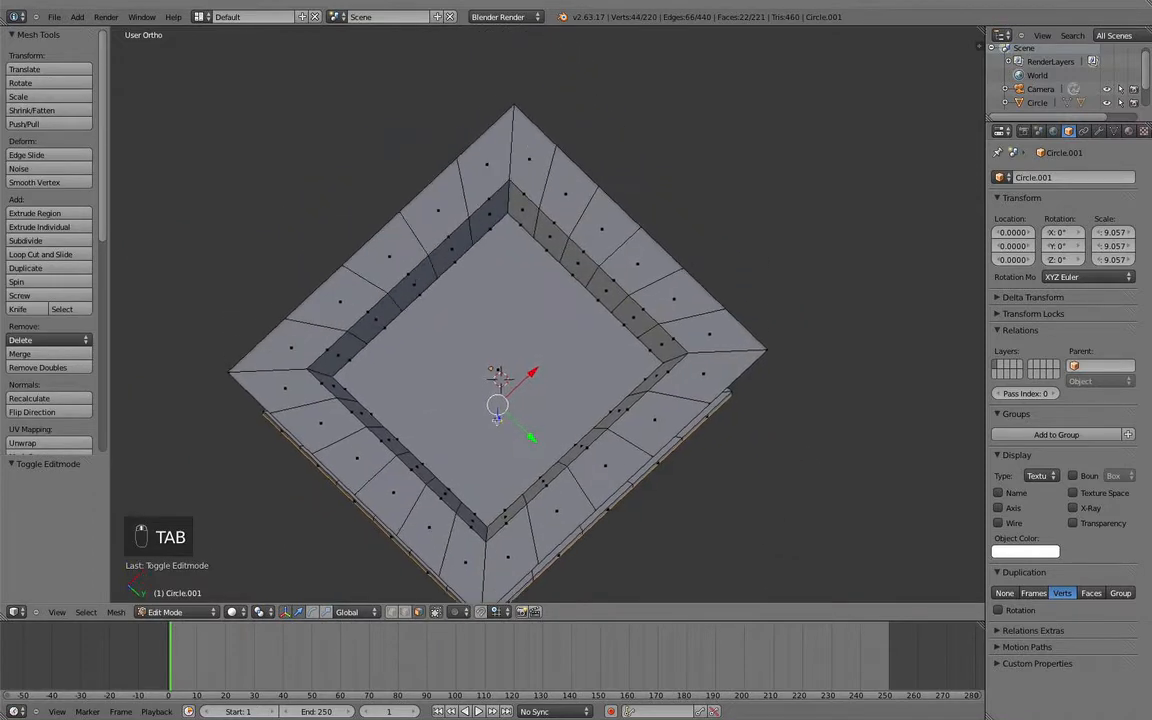
# Step: Select the bottom face loop of the flared floor base, extrude it downward as a vertical plinth and deselect everything
pyautogui.keyDown('alt'); pyautogui.rightClick(484, 190); pyautogui.keyUp('alt')
pyautogui.keyDown('alt'); pyautogui.rightClick(629, 272); pyautogui.keyUp('alt')
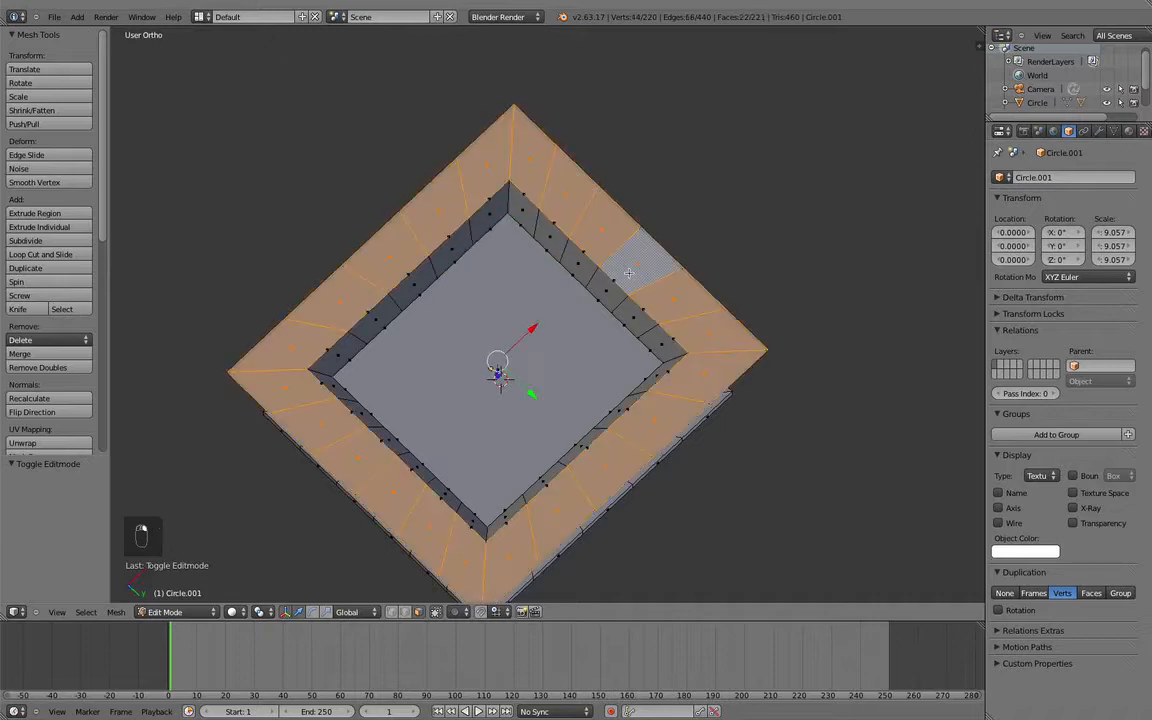
pyautogui.moveTo(565, 291); pyautogui.dragTo(512, 339, button='middle')
pyautogui.press('KP_2')
pyautogui.press('KP_1')
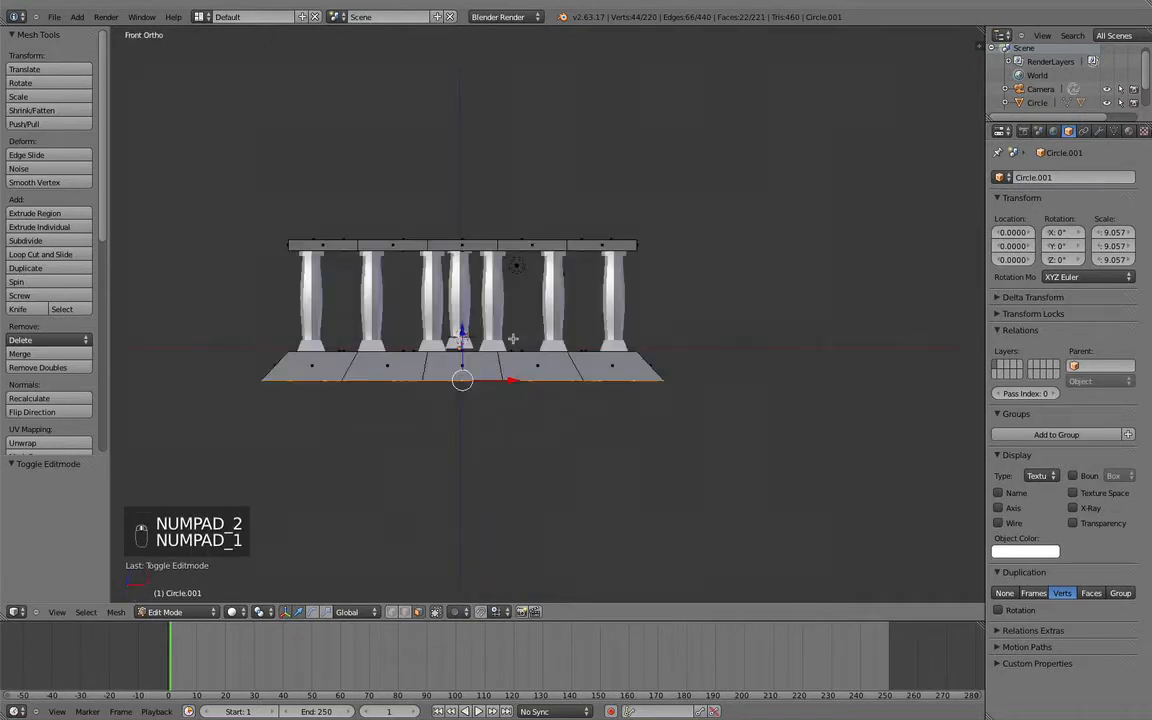
pyautogui.press('Up')
pyautogui.scroll(3, 512, 339)
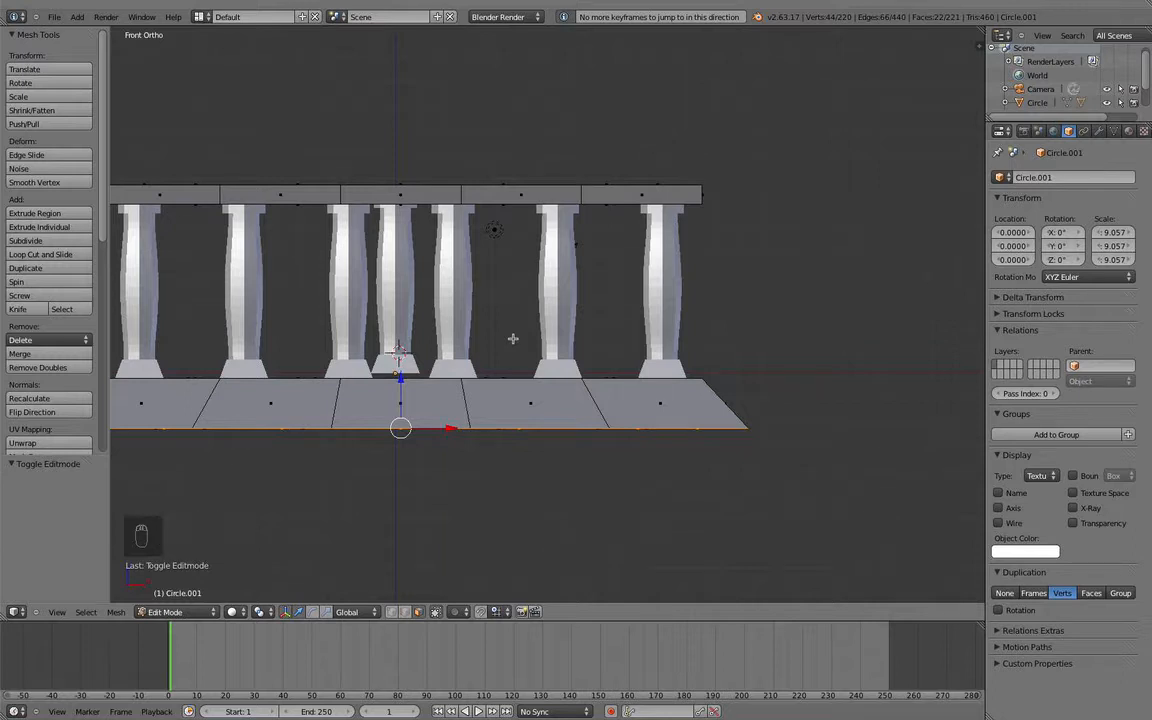
pyautogui.moveTo(512, 339); pyautogui.dragTo(493, 330, button='middle')
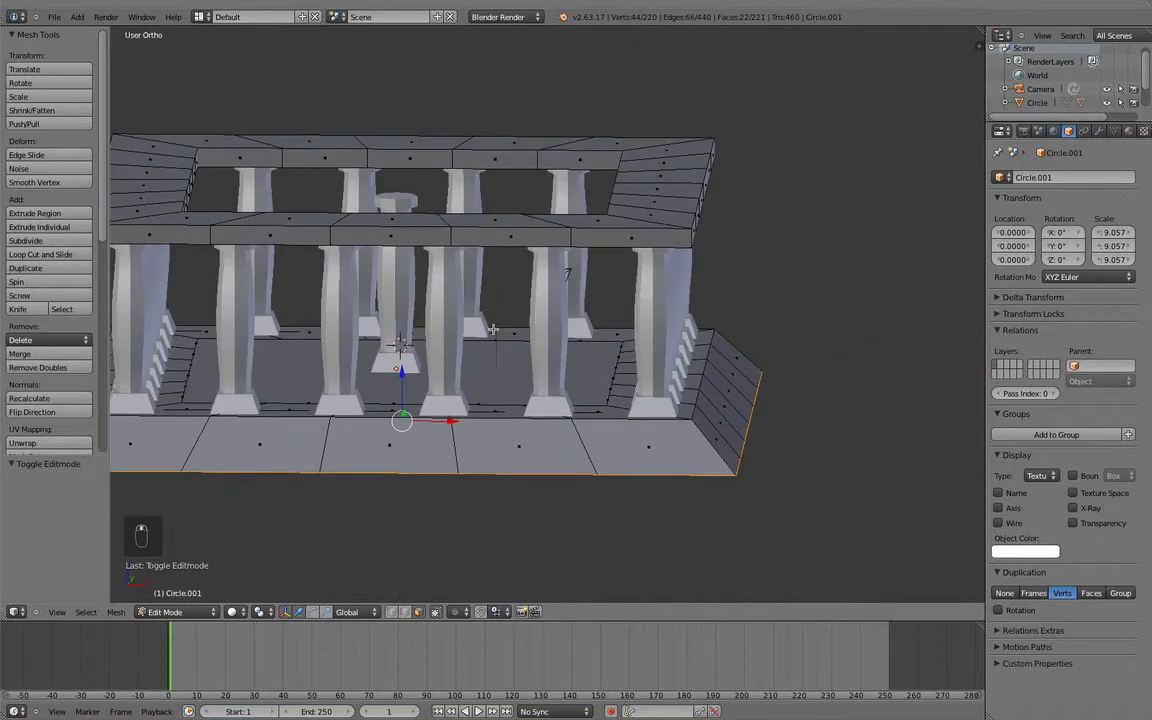
pyautogui.press('e')
pyautogui.click(490, 365)
pyautogui.press('a')
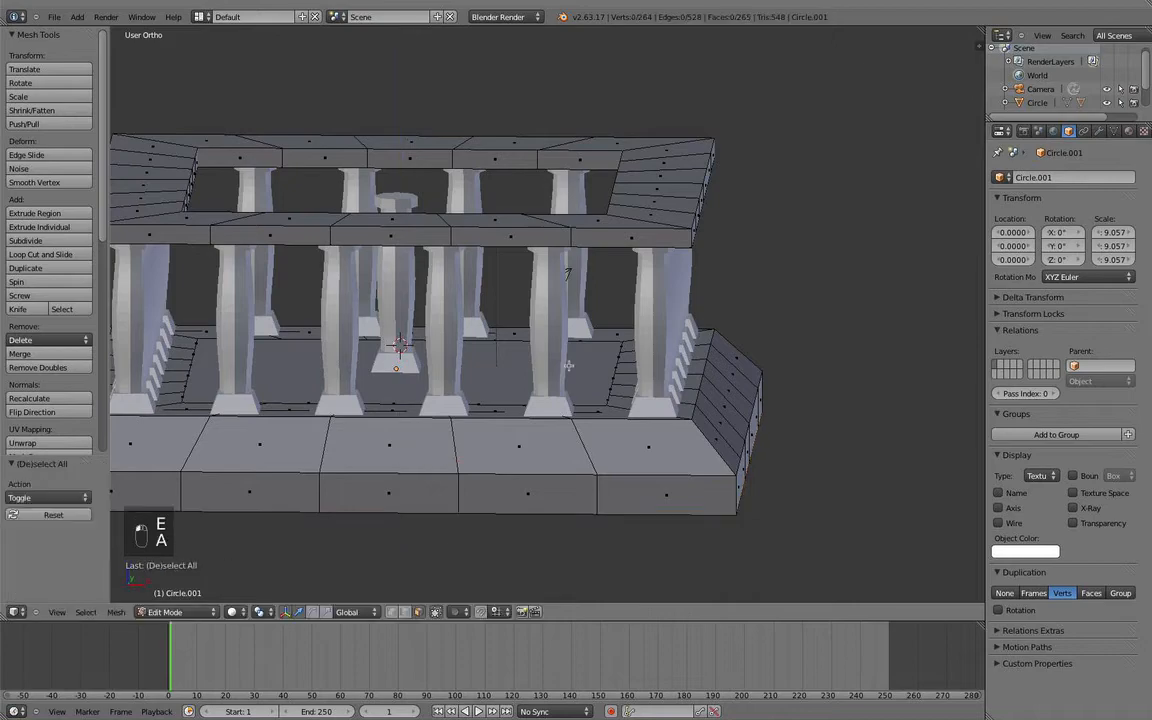
# Step: Duplicate the upper beam's outer top edge loop in place, separate it into its own object and return to object mode
pyautogui.moveTo(489, 368); pyautogui.dragTo(688, 229, button='middle')
pyautogui.press('KP_1')
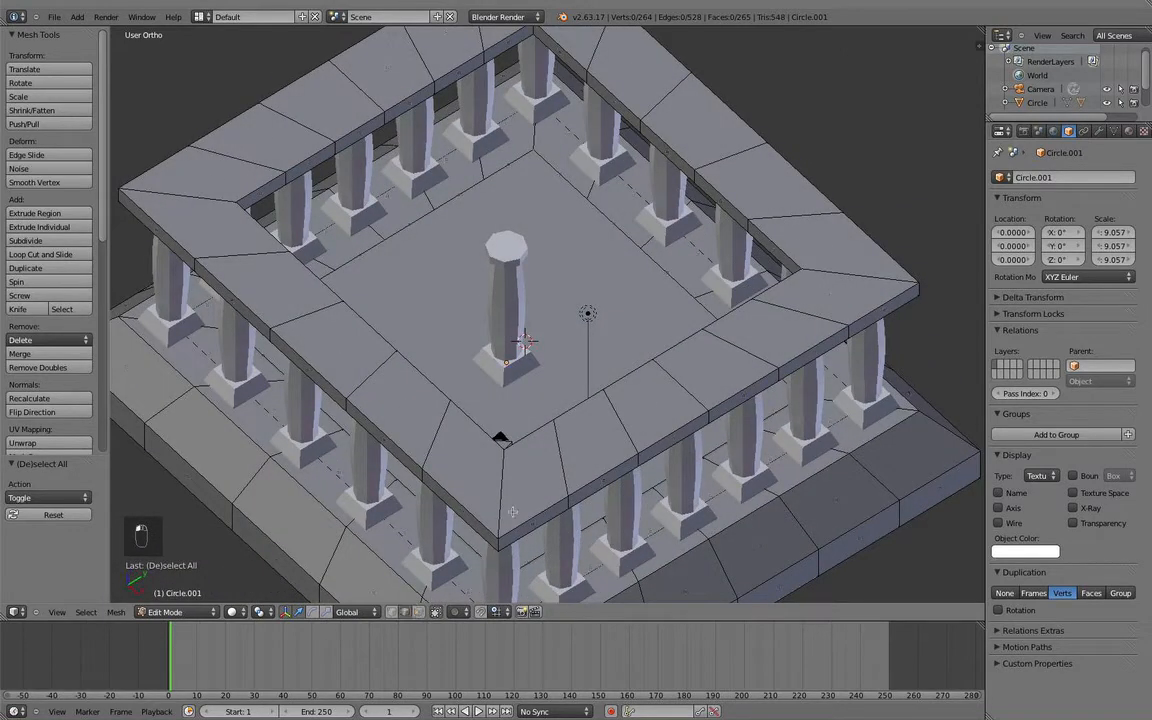
pyautogui.keyDown('alt'); pyautogui.rightClick(461, 503); pyautogui.keyUp('alt')
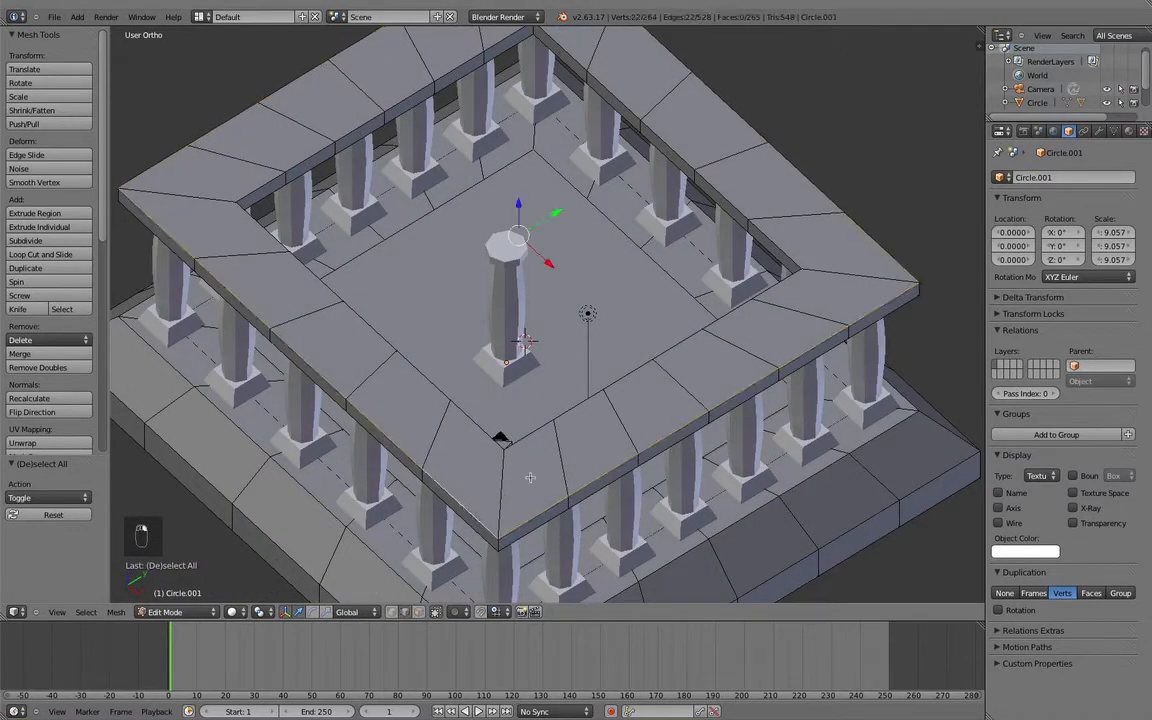
pyautogui.hotkey('shift', 'd')
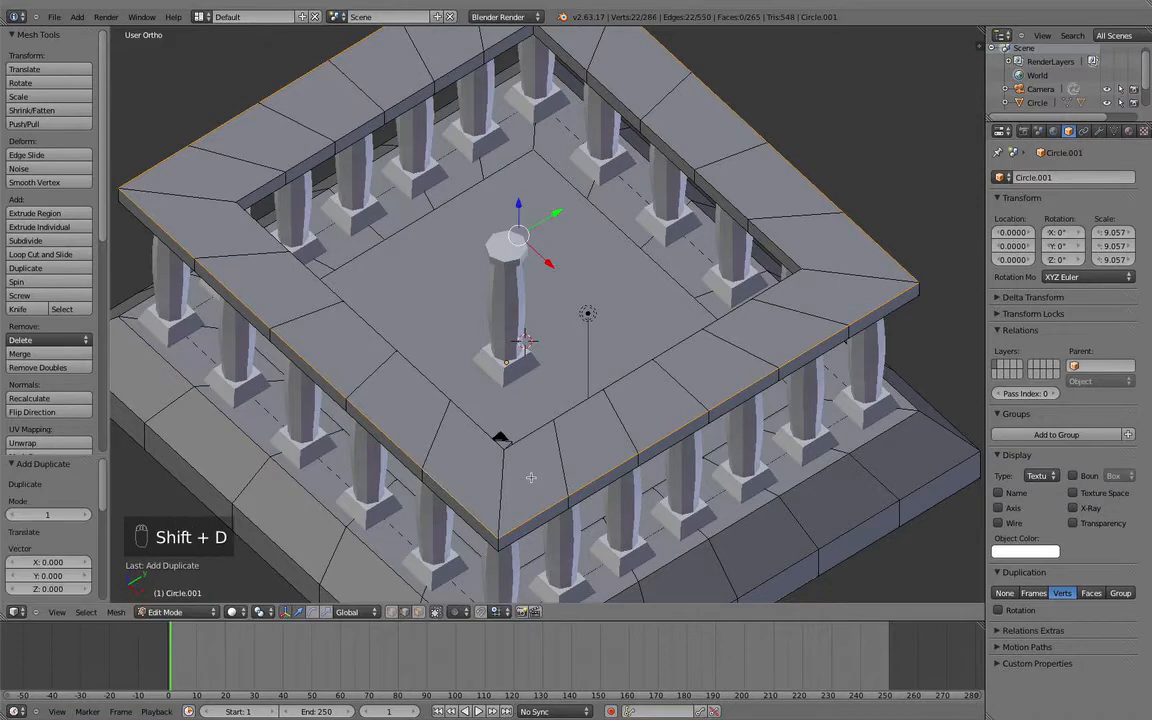
pyautogui.press('p')
pyautogui.click(530, 478)
pyautogui.press('Tab')
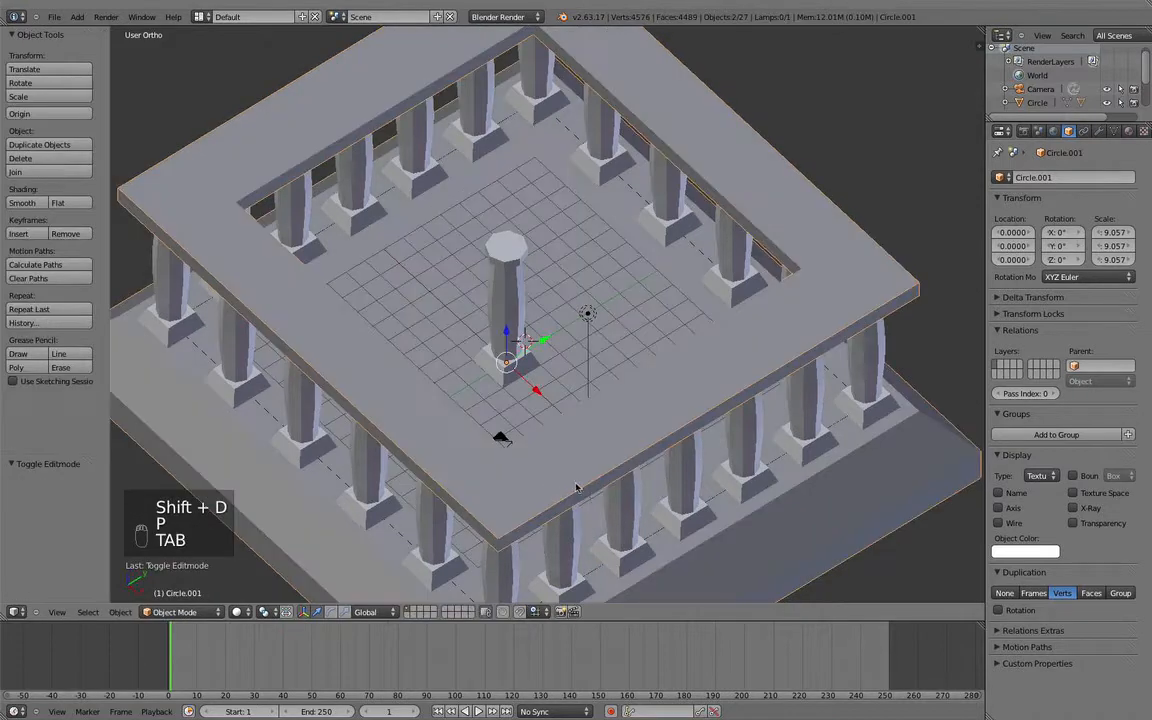
# Step: Fill the separated edge loop with a face as a flat roof and leave edit mode
pyautogui.rightClick(584, 490)
pyautogui.press('Tab')
pyautogui.moveTo(584, 490); pyautogui.dragTo(578, 380, button='middle')
pyautogui.press('f')
pyautogui.scroll(2, 581, 383)
pyautogui.press('Tab')
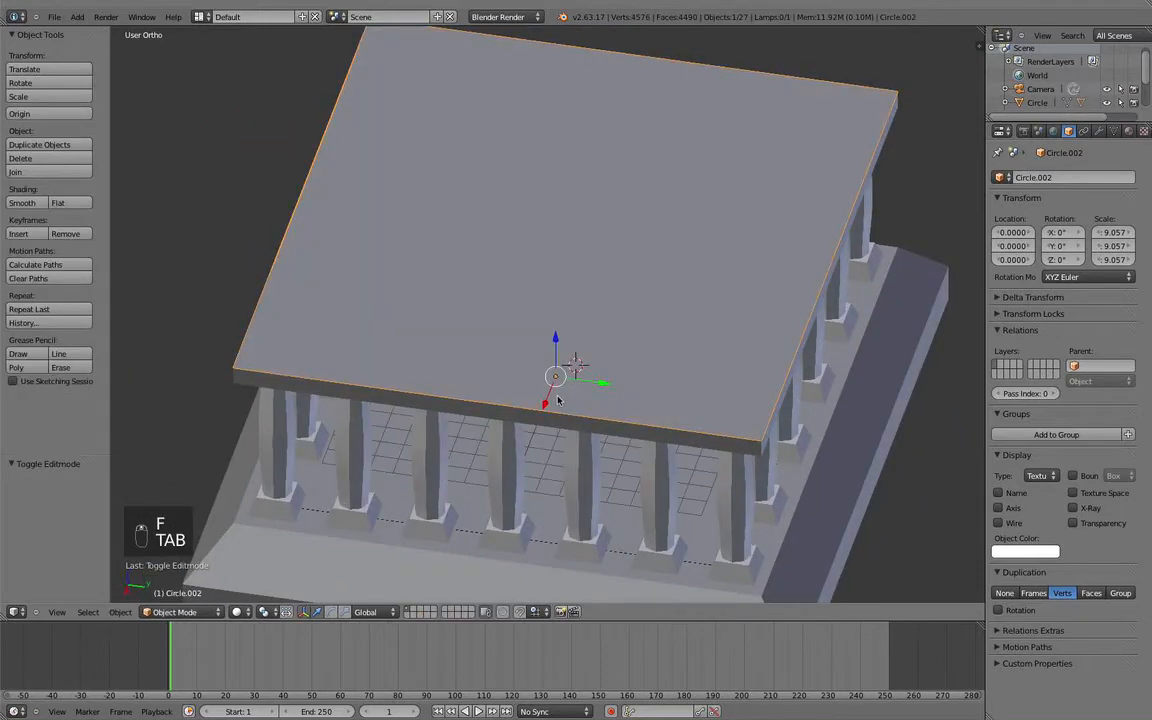
# Step: Show the roof in wireframe from above and edit its mesh in vertex selection mode
pyautogui.press('KP_7')
pyautogui.press('z')
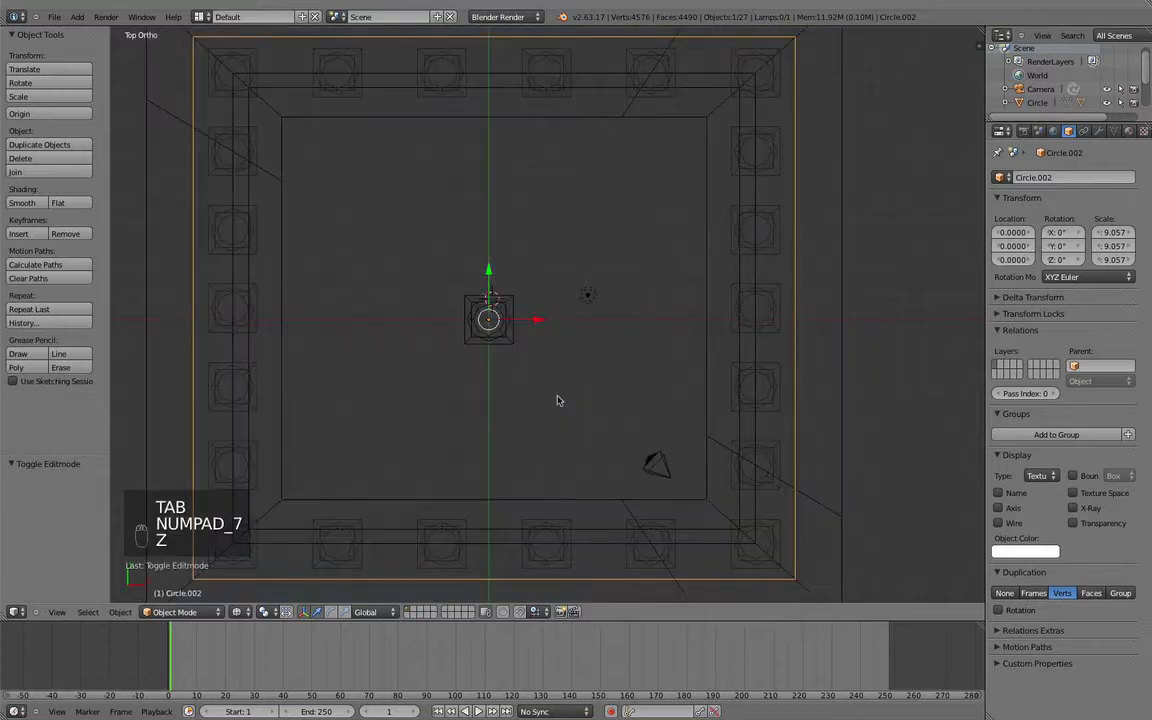
pyautogui.keyDown('shift'); pyautogui.moveTo(425, 577); pyautogui.dragTo(428, 567, button='middle'); pyautogui.keyUp('shift')
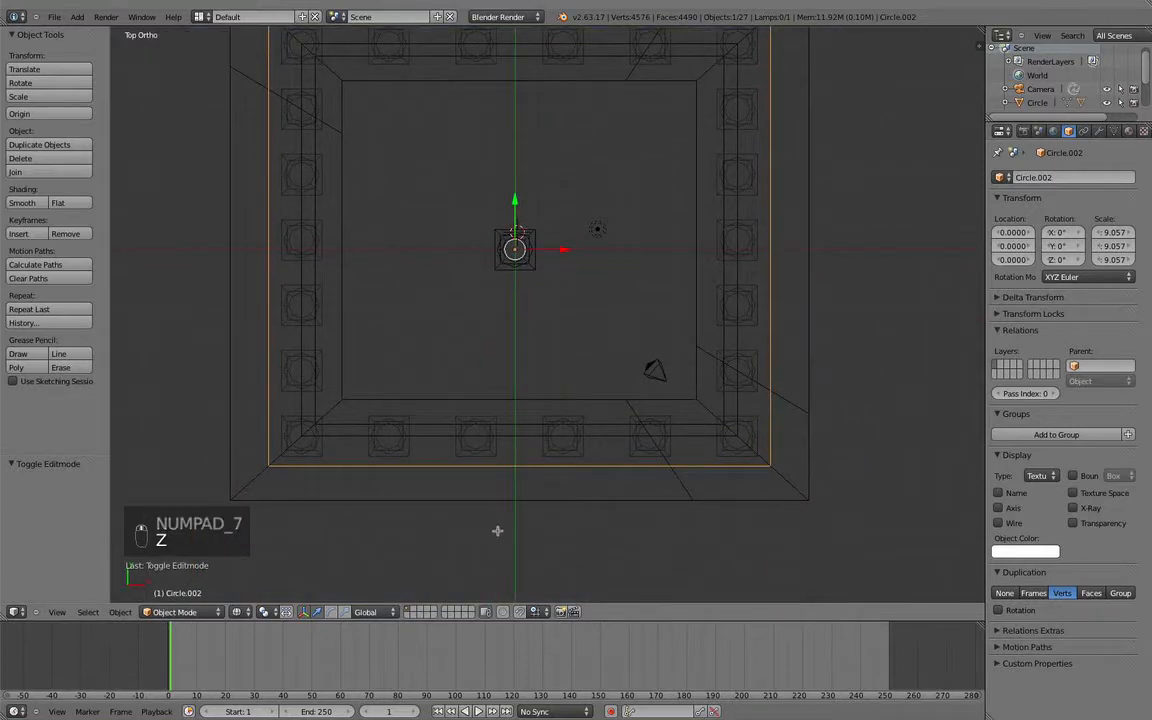
pyautogui.press('Tab')
pyautogui.click(391, 611)
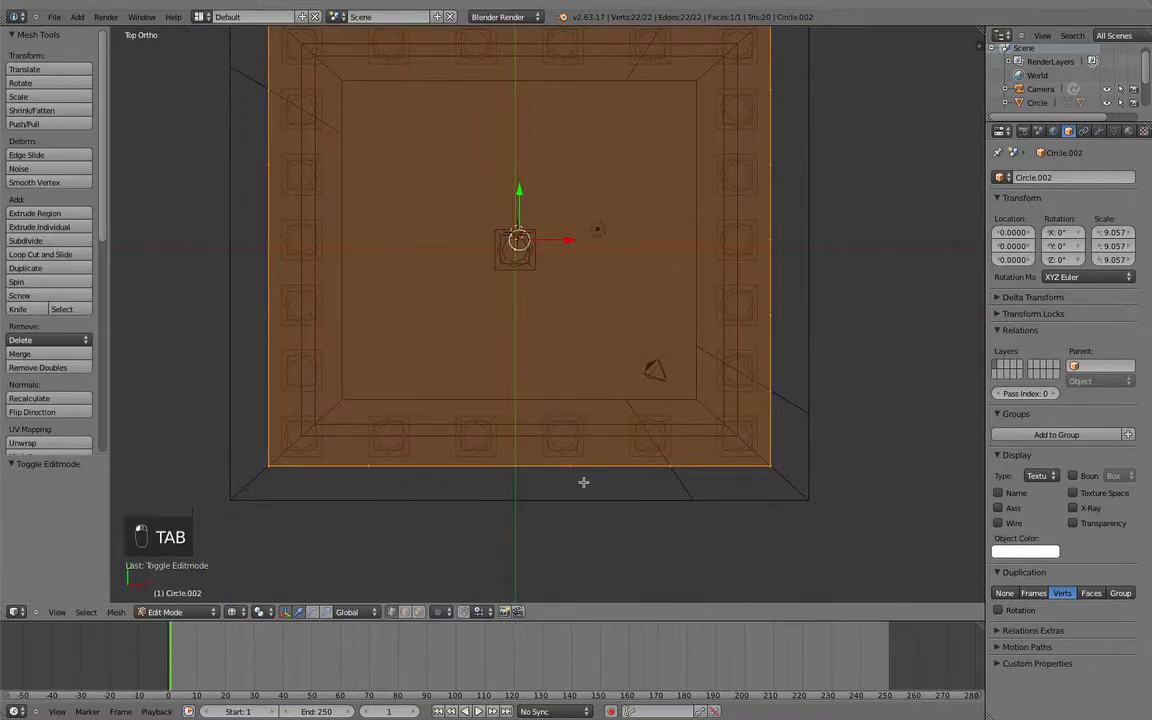
pyautogui.scroll(2, 583, 482)
pyautogui.scroll(-4, 591, 334)
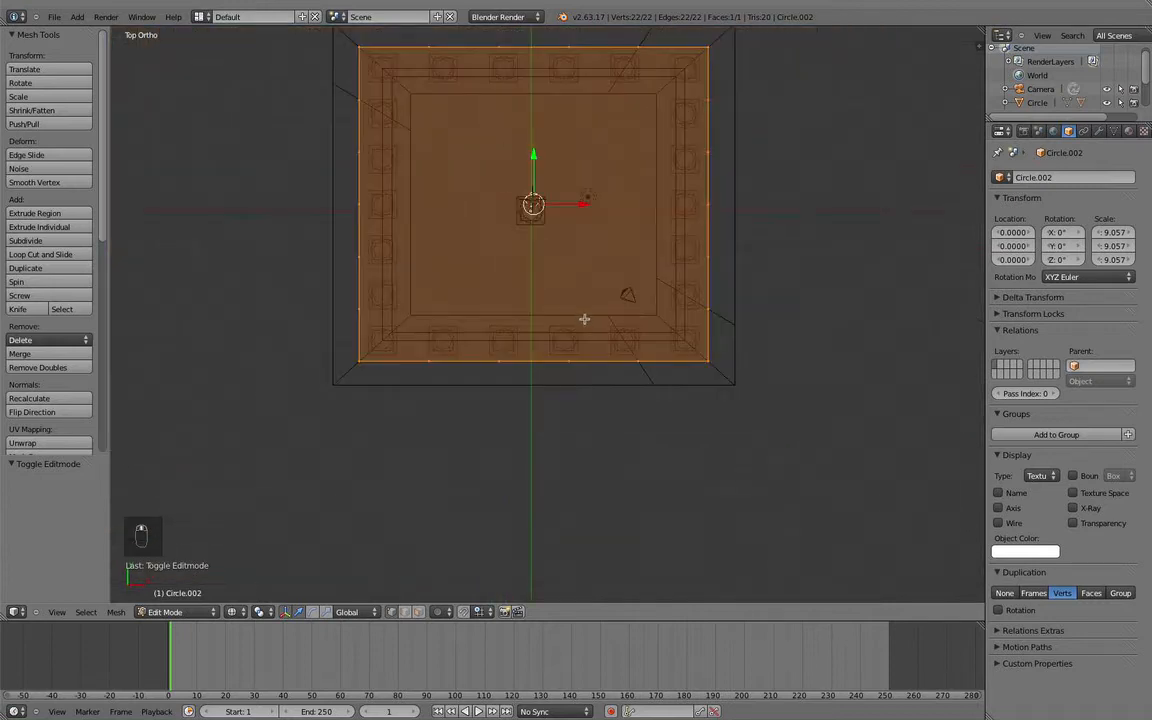
pyautogui.keyDown('shift'); pyautogui.moveTo(584, 319); pyautogui.dragTo(586, 329, button='middle'); pyautogui.keyUp('shift')
# Step: Try to add a loop cut across the roof face
pyautogui.hotkey('ctrl', 'r')
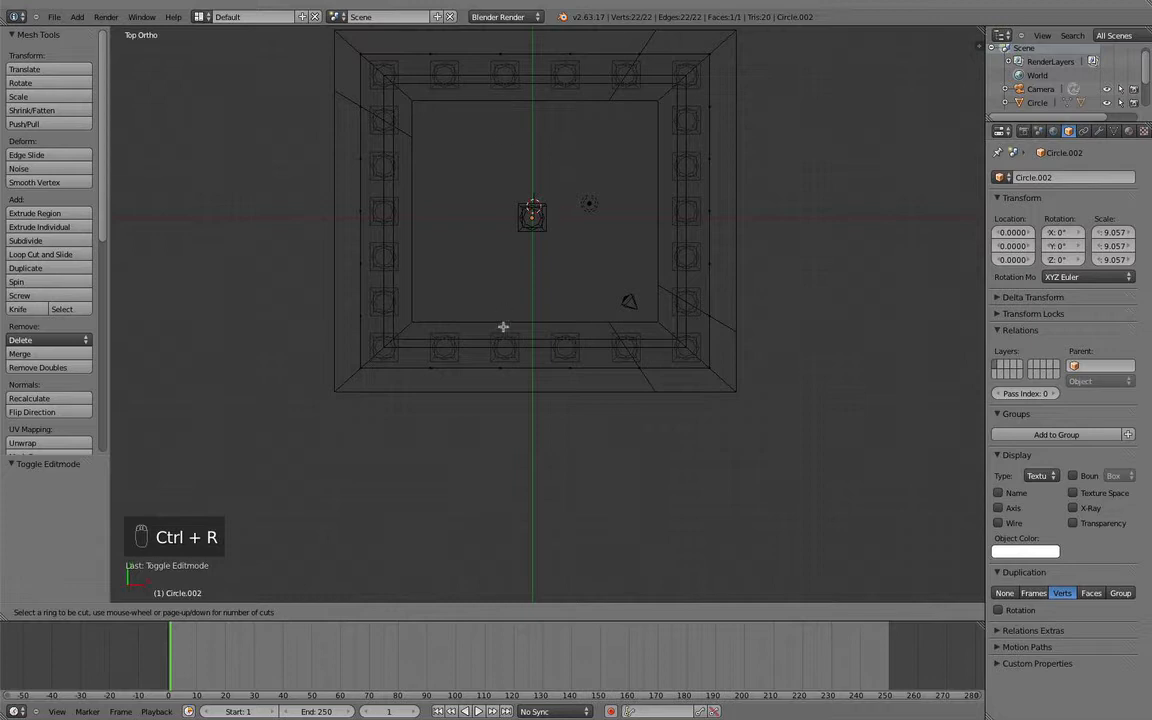
pyautogui.click(540, 350)
pyautogui.scroll(2, 526, 373)
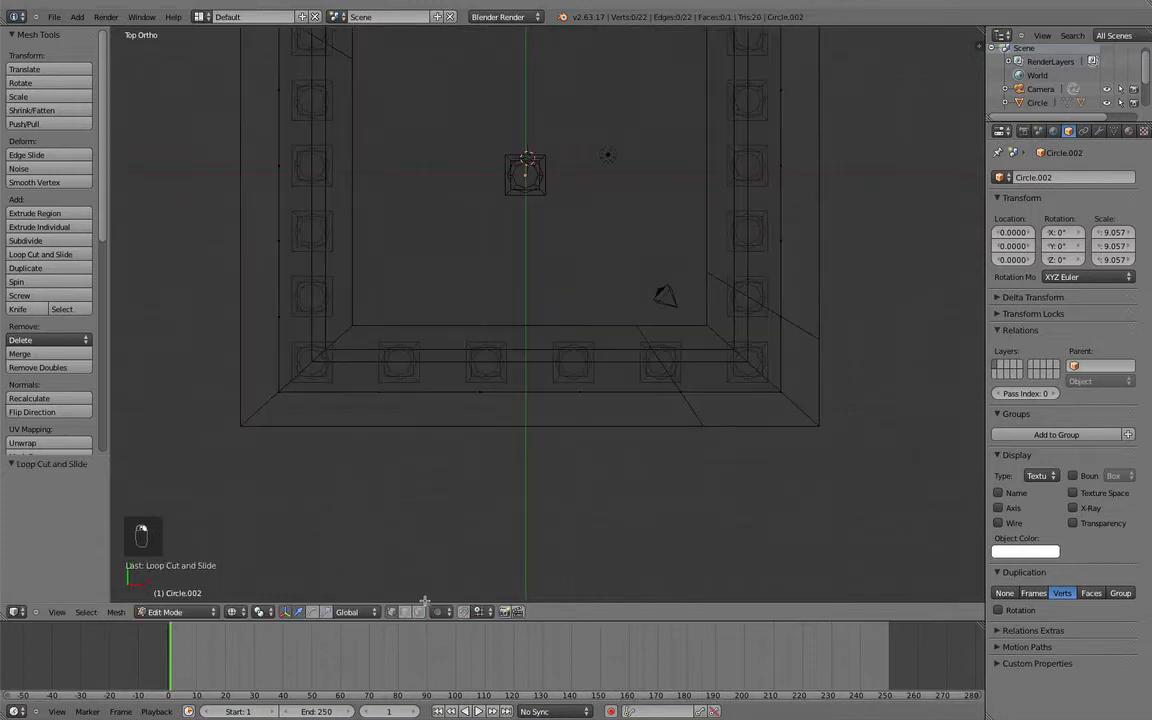
# Step: Knife-cut the roof face along Y from the front edge's midpoint to the back edge with midpoint snapping, then deselect everything
pyautogui.press('k')
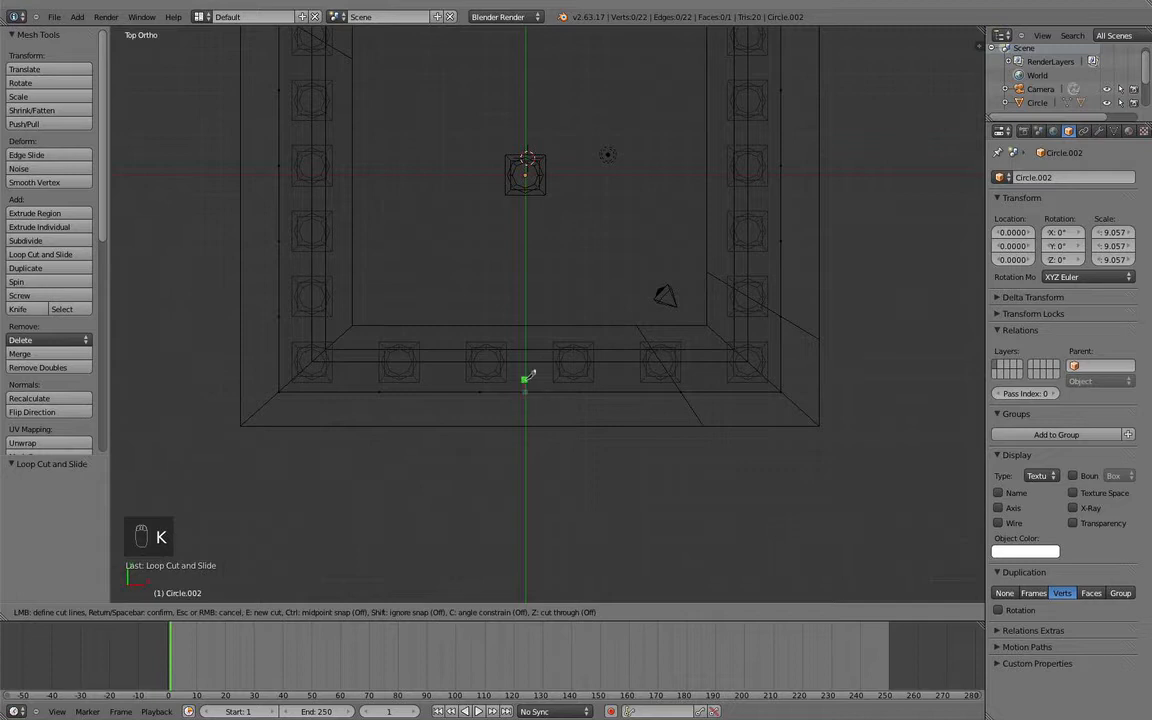
pyautogui.scroll(-6, 548, 300)
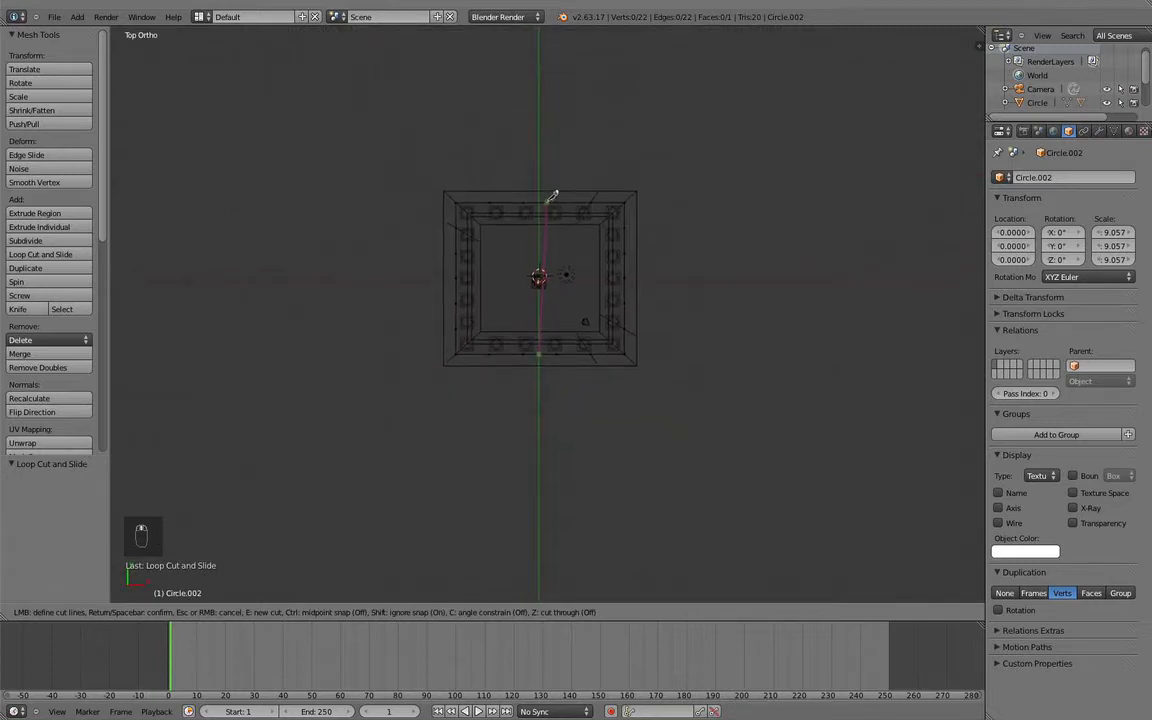
pyautogui.scroll(4, 547, 222)
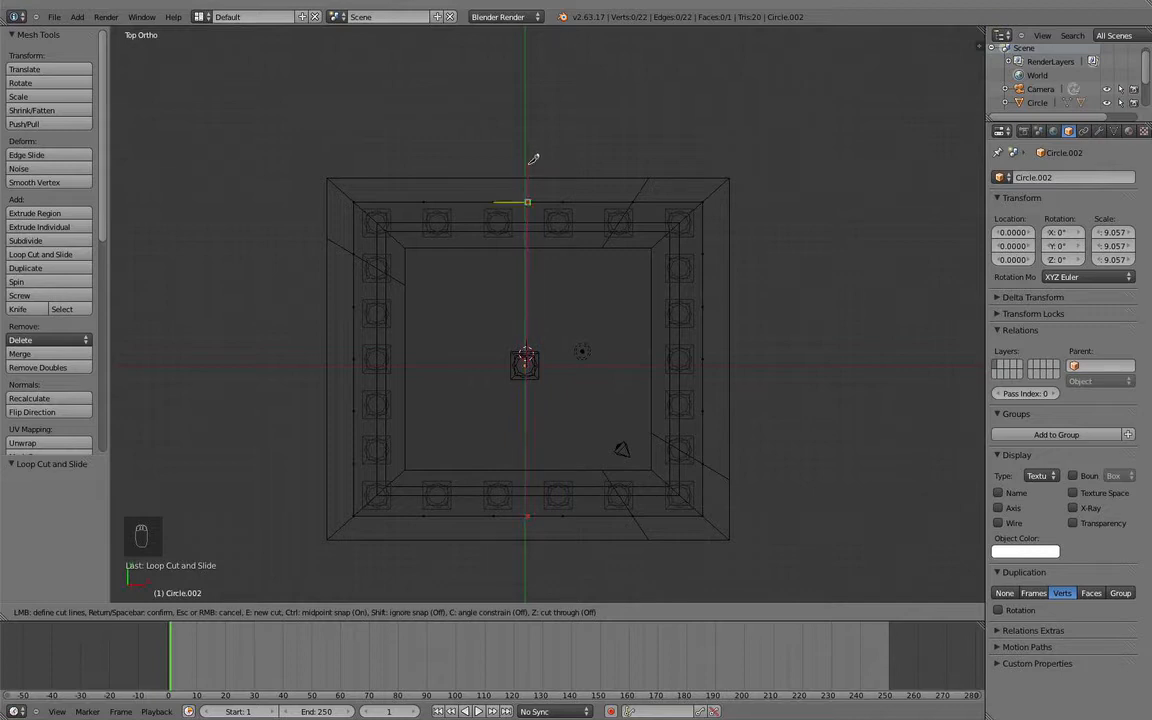
pyautogui.rightClick(586, 155)
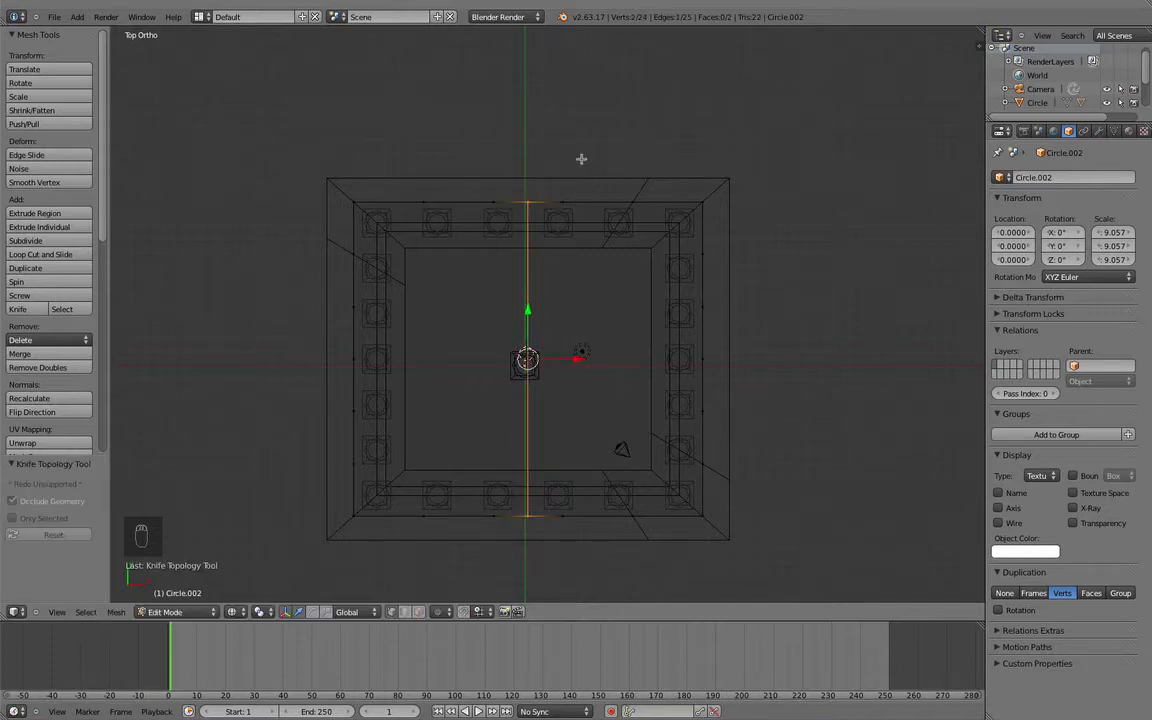
pyautogui.press('a')
# Step: Try raising the roof's middle edge along Z into a ridge, then undo the move
pyautogui.moveTo(584, 203)
pyautogui.mouseDown(button='middle')
pyautogui.moveTo(558, 273)
pyautogui.moveTo(567, 218)
pyautogui.mouseUp(button='middle')
pyautogui.press('Tab')
pyautogui.press('Tab')
pyautogui.scroll(2, 567, 218)
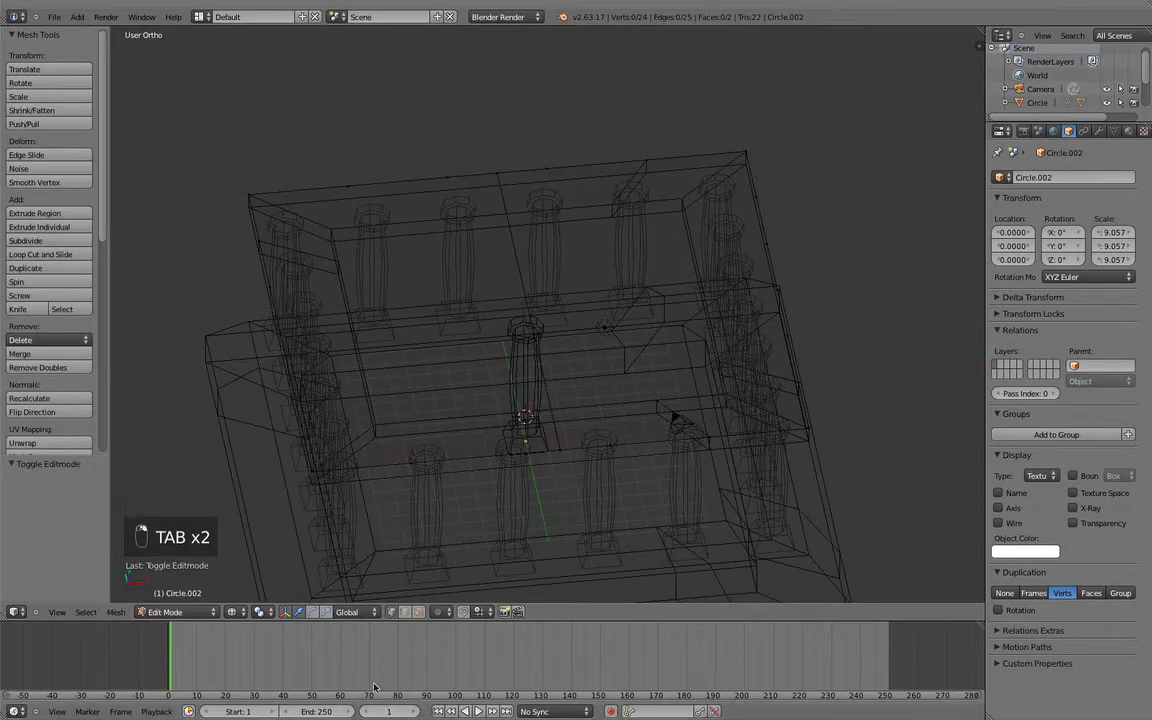
pyautogui.rightClick(522, 349)
pyautogui.moveTo(522, 349); pyautogui.dragTo(540, 340, button='middle')
pyautogui.moveTo(526, 231); pyautogui.dragTo(530, 160)
pyautogui.moveTo(633, 211)
pyautogui.mouseDown(button='middle')
pyautogui.moveTo(598, 221)
pyautogui.moveTo(654, 273)
pyautogui.moveTo(681, 262)
pyautogui.moveTo(563, 309)
pyautogui.moveTo(684, 314)
pyautogui.moveTo(578, 291)
pyautogui.moveTo(622, 306)
pyautogui.moveTo(617, 384)
pyautogui.mouseUp(button='middle')
pyautogui.press('z')
pyautogui.press('super+z')
# Step: Return the roof to solid shading in edit mode and switch back to vertex selection
pyautogui.press('Tab')
pyautogui.press('Tab')
pyautogui.press('z')
pyautogui.scroll(5, 600, 300)
pyautogui.scroll(-3, 580, 287)
pyautogui.press('z')
pyautogui.scroll(3, 556, 443)
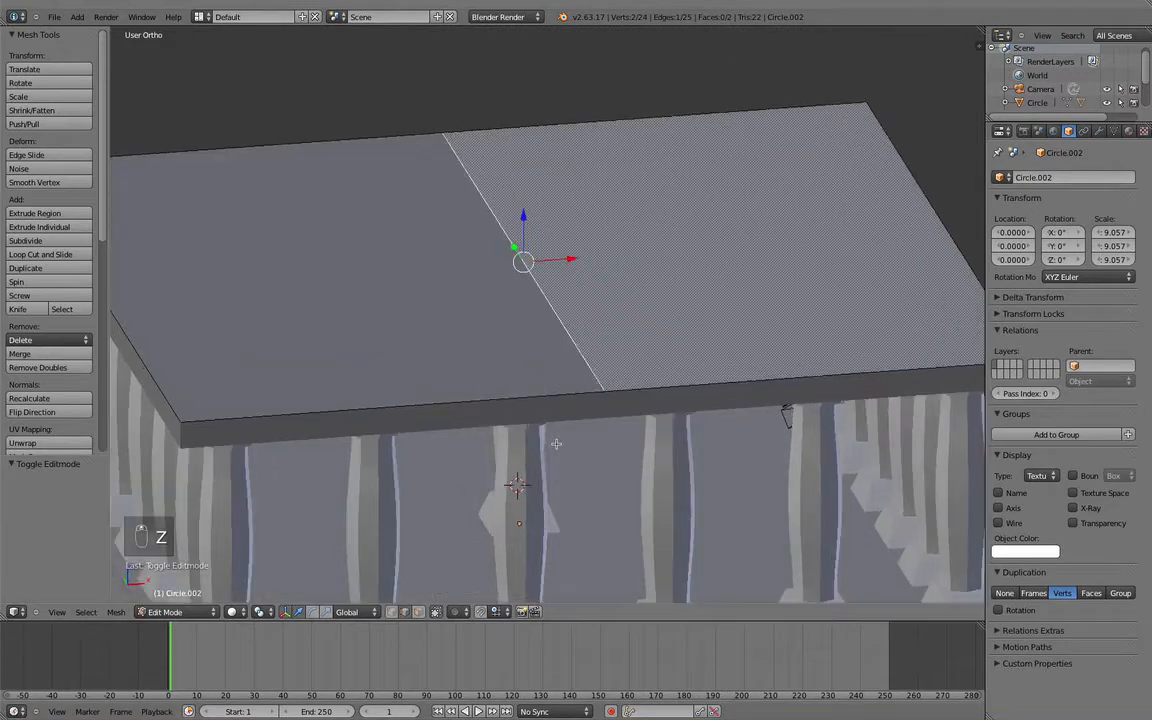
pyautogui.click(393, 612)
pyautogui.scroll(-1, 641, 444)
pyautogui.keyDown('shift'); pyautogui.moveTo(643, 443); pyautogui.dragTo(549, 479, button='middle'); pyautogui.keyUp('shift')
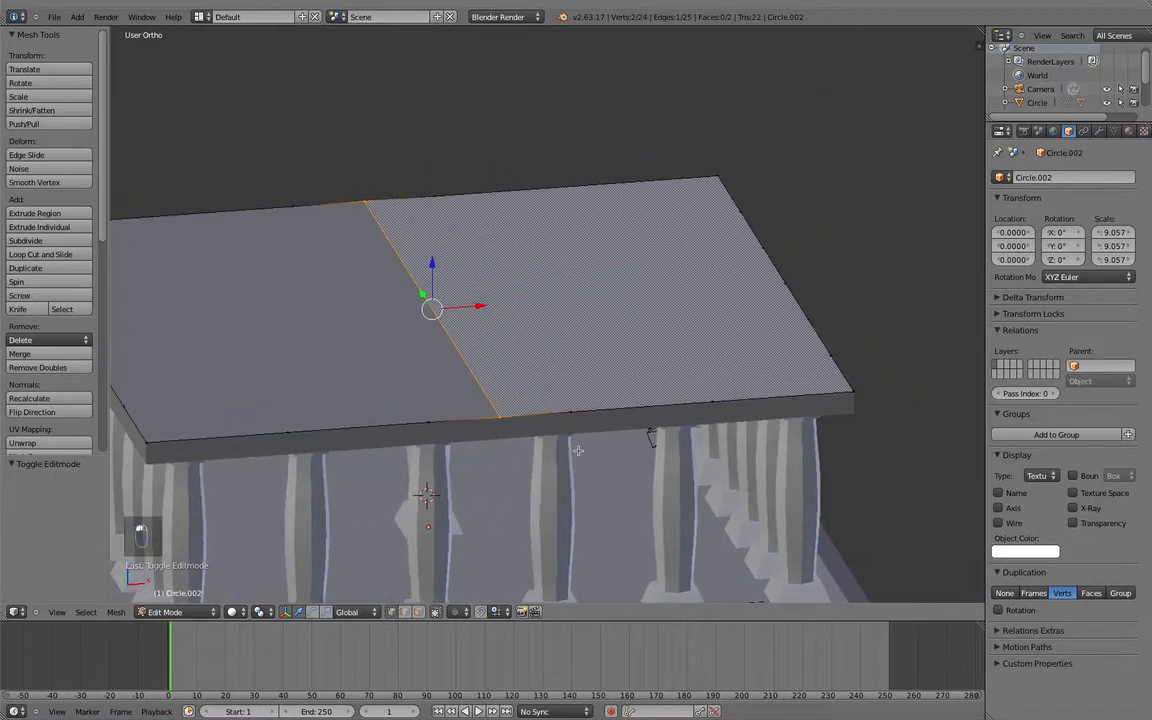
# Step: Select two intermediate vertices on the roof's front edge and its right corner in order, and merge them At Last
pyautogui.rightClick(566, 414)
pyautogui.keyDown('shift'); pyautogui.rightClick(719, 401); pyautogui.keyUp('shift')
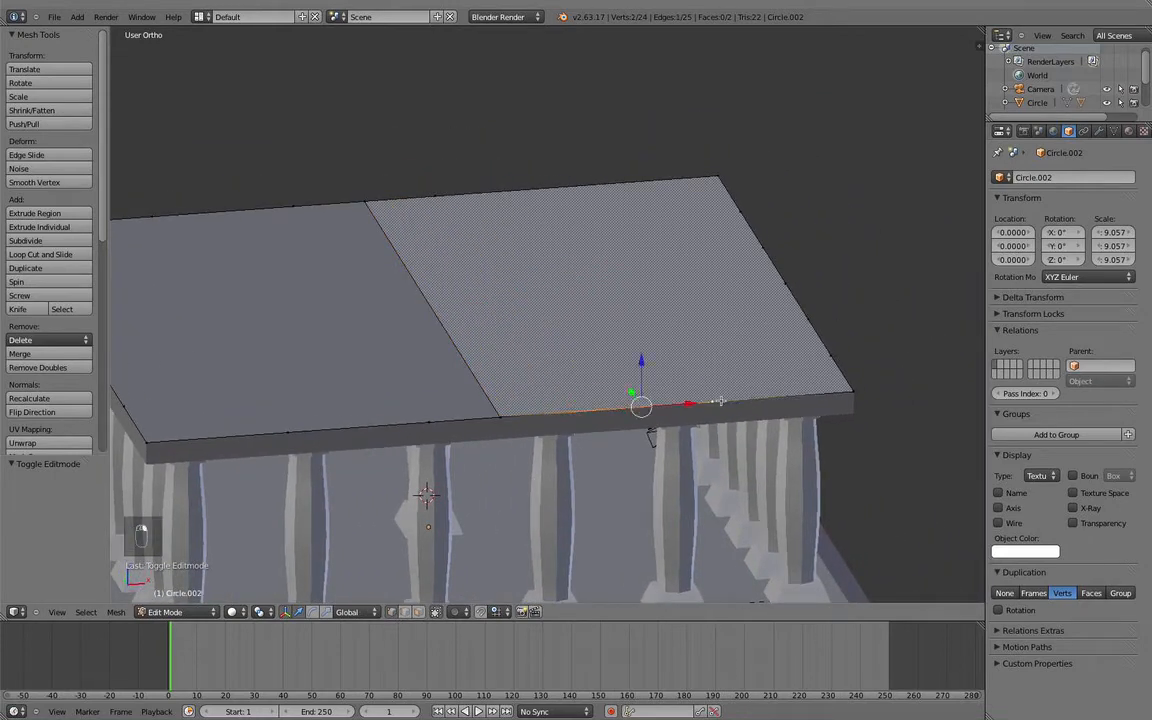
pyautogui.keyDown('shift'); pyautogui.rightClick(850, 392); pyautogui.keyUp('shift')
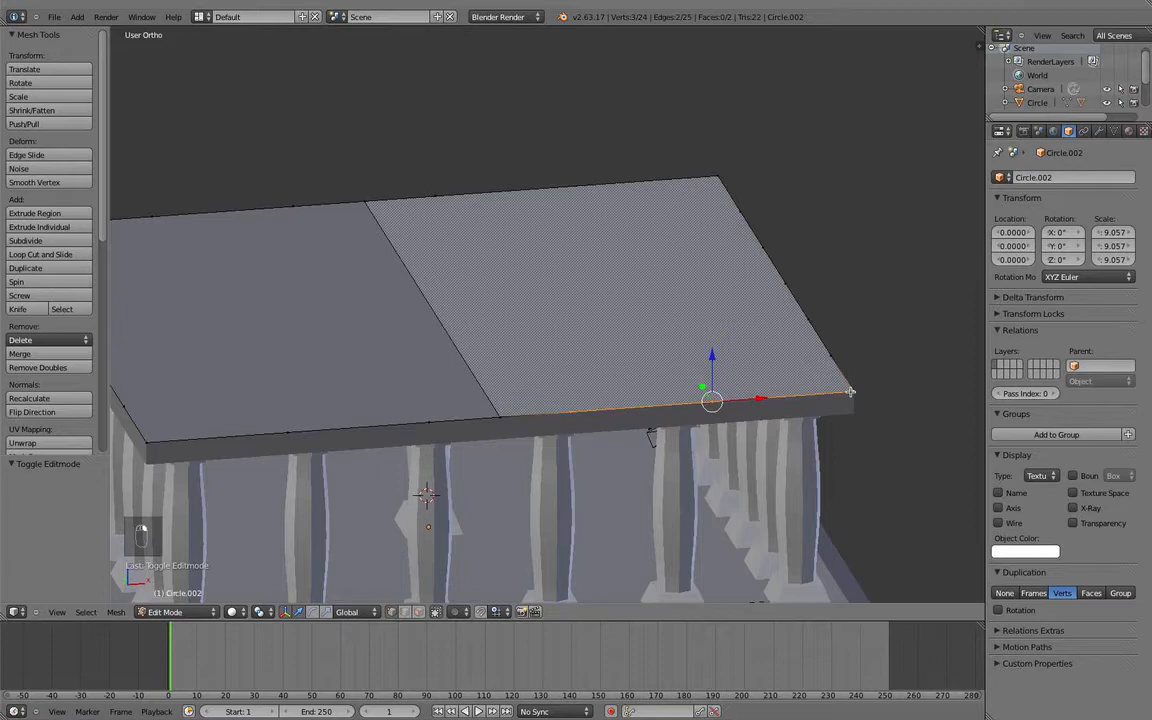
pyautogui.press('w')
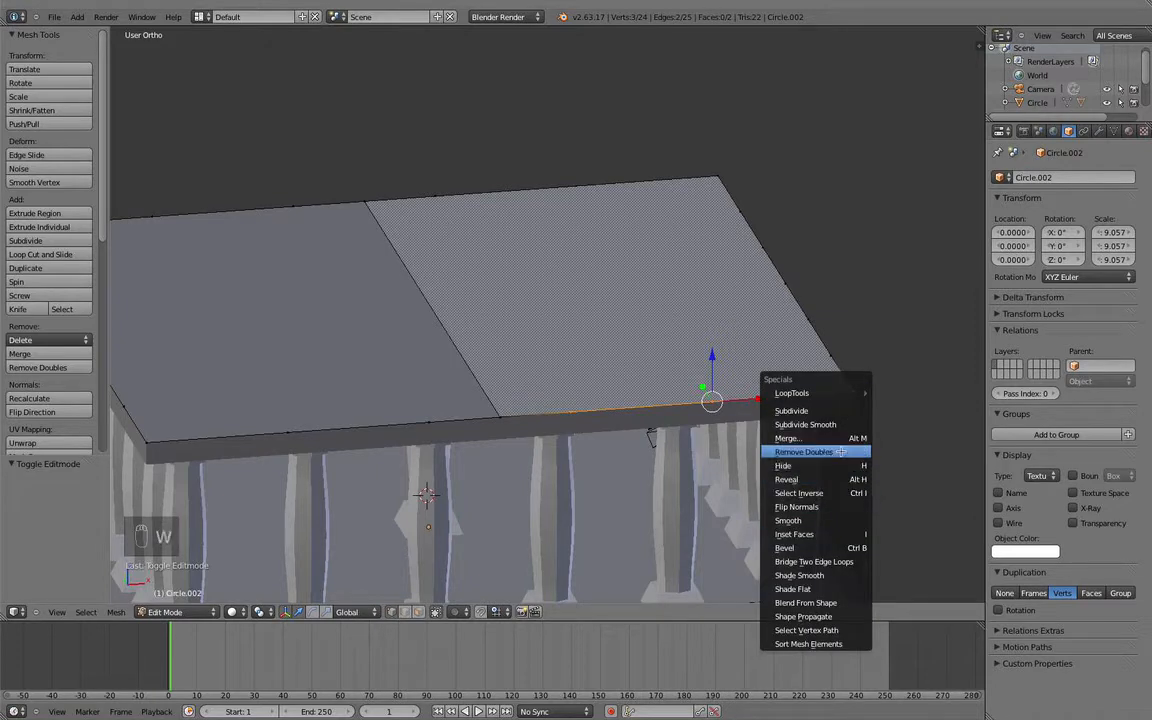
pyautogui.click(790, 438)
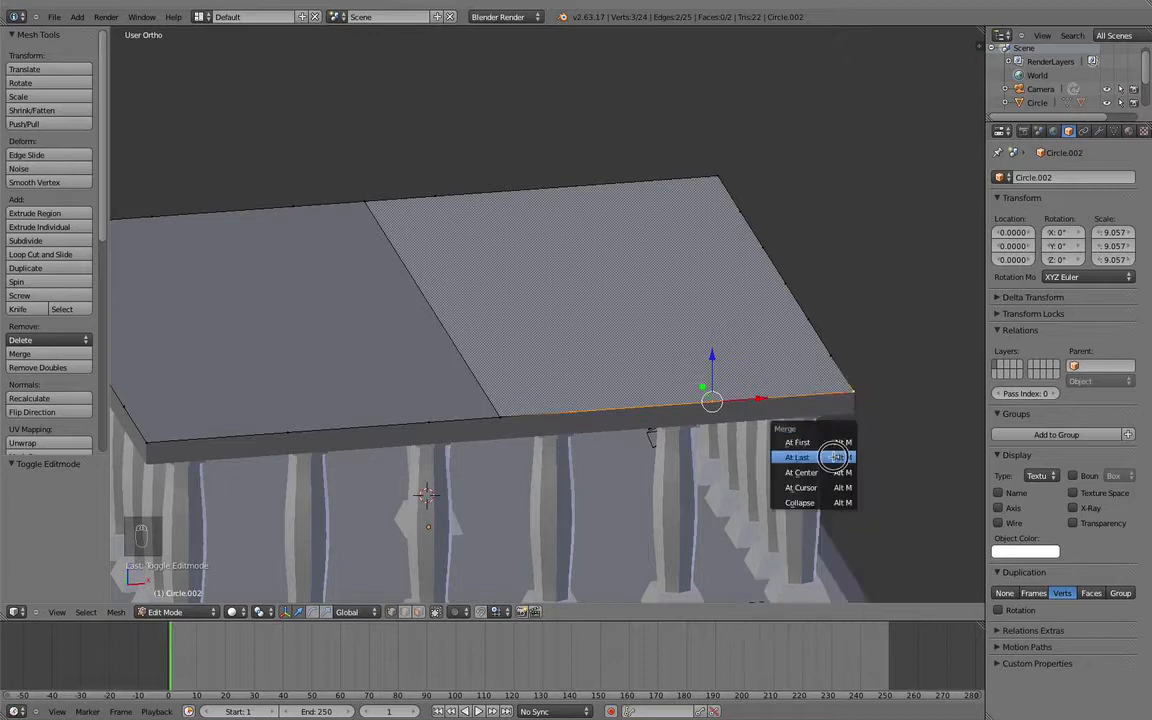
pyautogui.click(812, 450)
# Step: Select the intermediate vertices along the roof's right side edge through the back corner, merge them At Last and deselect
pyautogui.moveTo(650, 437); pyautogui.dragTo(848, 428, button='middle')
pyautogui.moveTo(842, 414); pyautogui.dragTo(698, 405, button='middle')
pyautogui.rightClick(658, 424)
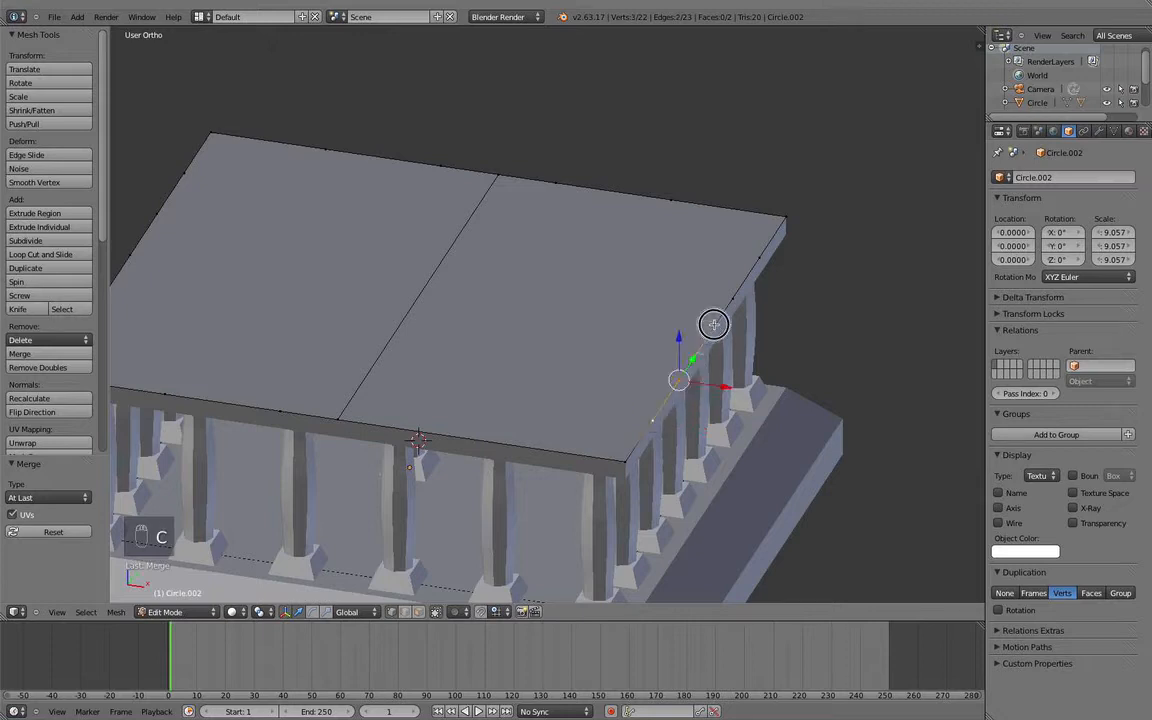
pyautogui.keyDown('ctrl'); pyautogui.rightClick(749, 267); pyautogui.keyUp('ctrl')
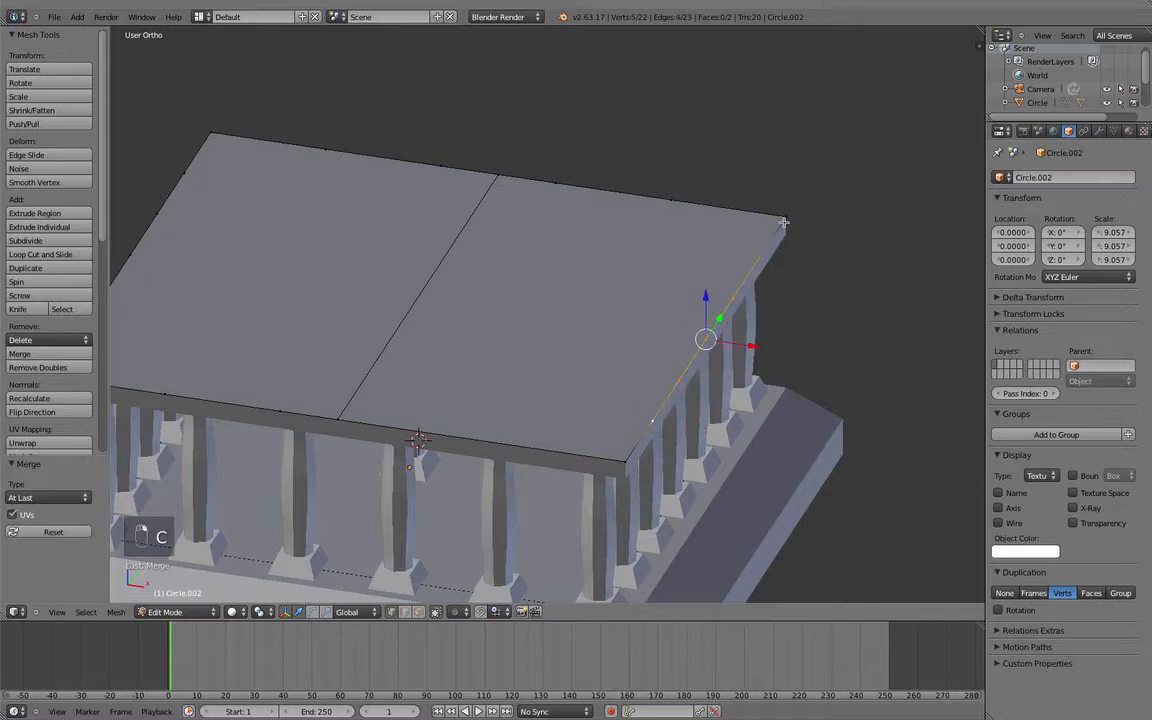
pyautogui.press('w')
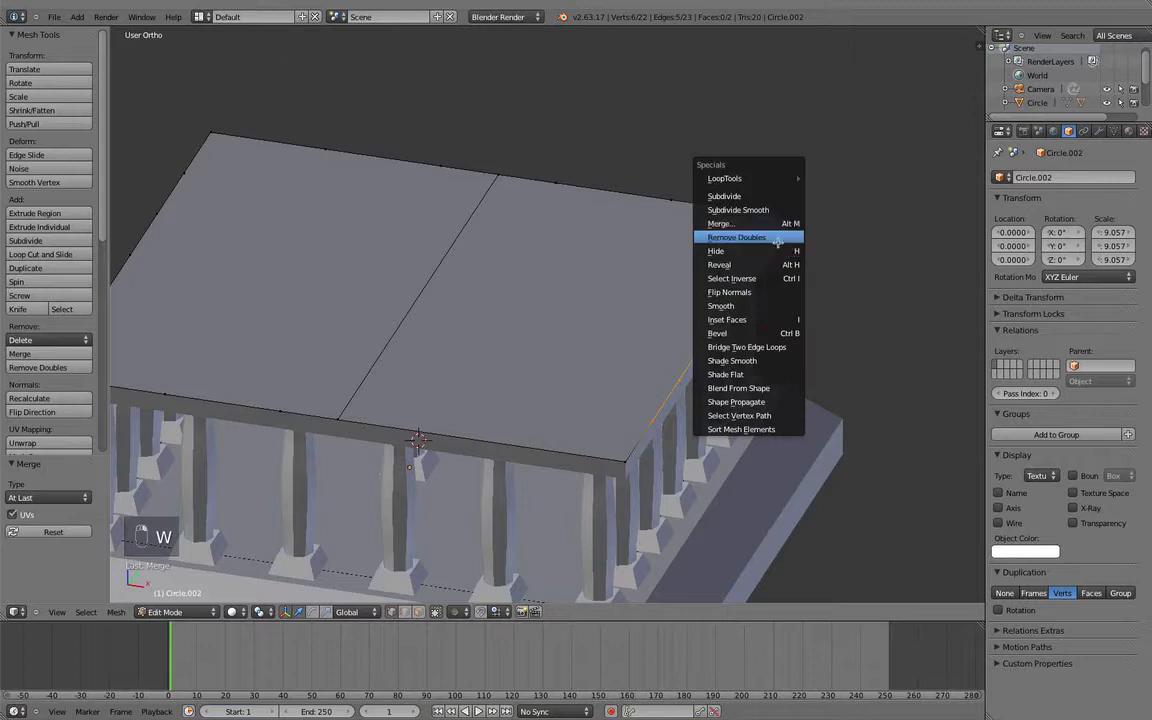
pyautogui.click(708, 224)
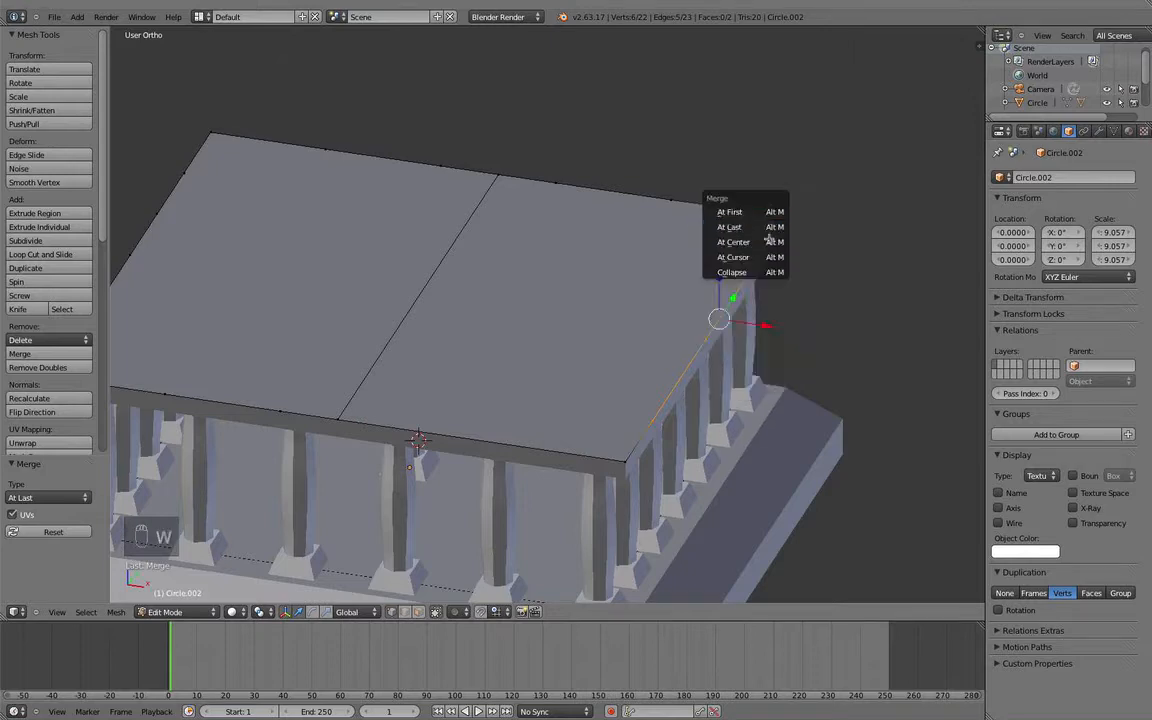
pyautogui.click(728, 227)
pyautogui.press('a')
pyautogui.moveTo(722, 226)
pyautogui.mouseDown(button='middle')
pyautogui.moveTo(738, 260)
pyautogui.moveTo(718, 243)
pyautogui.mouseUp(button='middle')
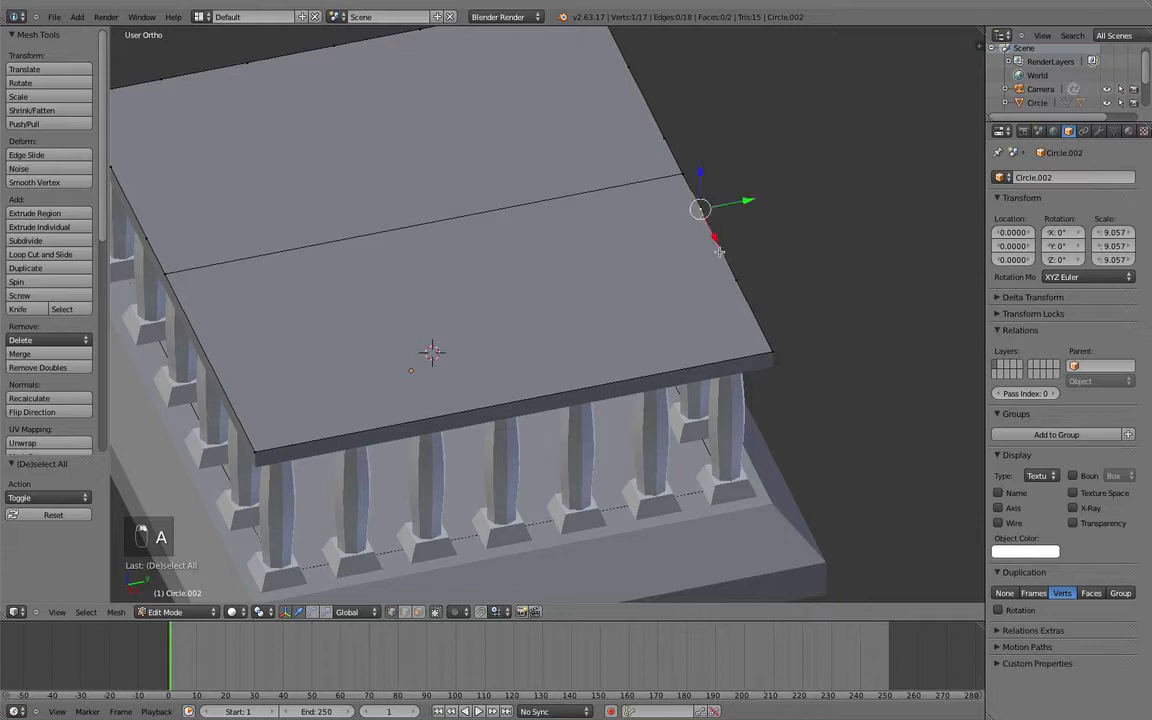
# Step: Select the remaining vertices between the middle edge and the roof's near corner, ending on the corner, merge them At Last and deselect
pyautogui.keyDown('shift'); pyautogui.rightClick(775, 349); pyautogui.keyUp('shift')
pyautogui.press('w')
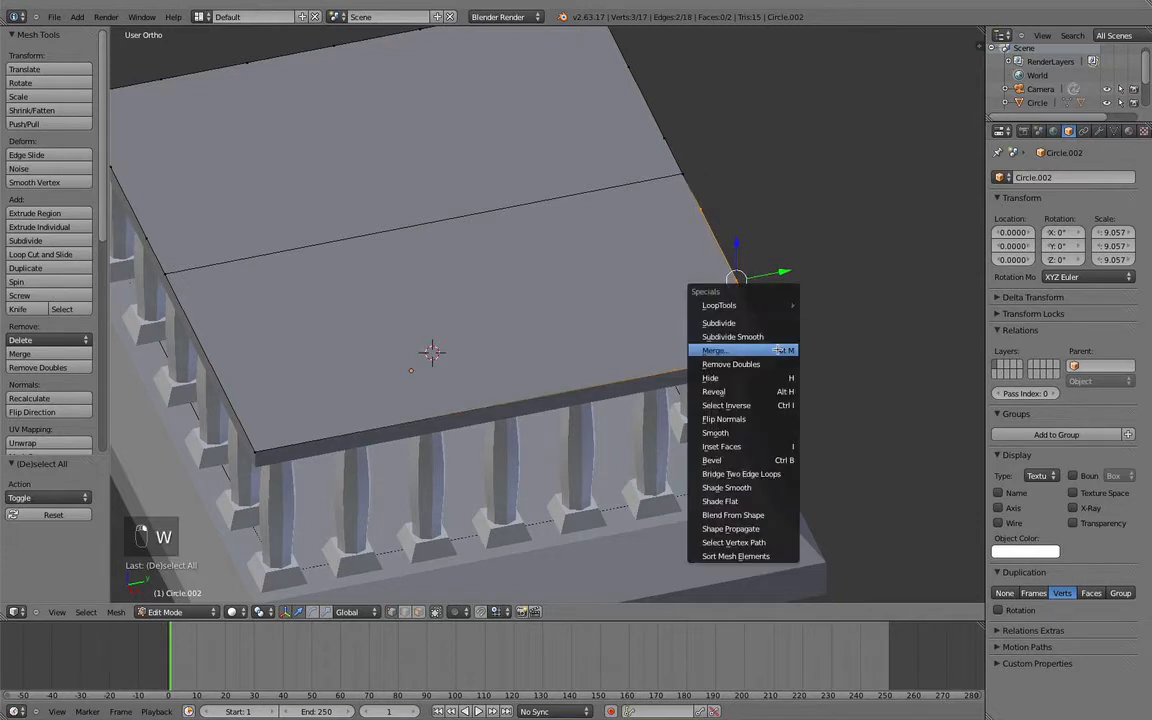
pyautogui.click(778, 349)
pyautogui.click(760, 350)
pyautogui.press('a')
# Step: Select the vertices from the middle edge's other end along the roof's border to the corner, merge them At Last and deselect
pyautogui.moveTo(760, 350); pyautogui.dragTo(687, 414, button='middle')
pyautogui.scroll(3, 745, 385)
pyautogui.rightClick(668, 363)
pyautogui.keyDown('shift'); pyautogui.rightClick(715, 355); pyautogui.keyUp('shift')
pyautogui.scroll(2, 678, 400)
pyautogui.keyDown('shift'); pyautogui.rightClick(615, 422); pyautogui.keyUp('shift')
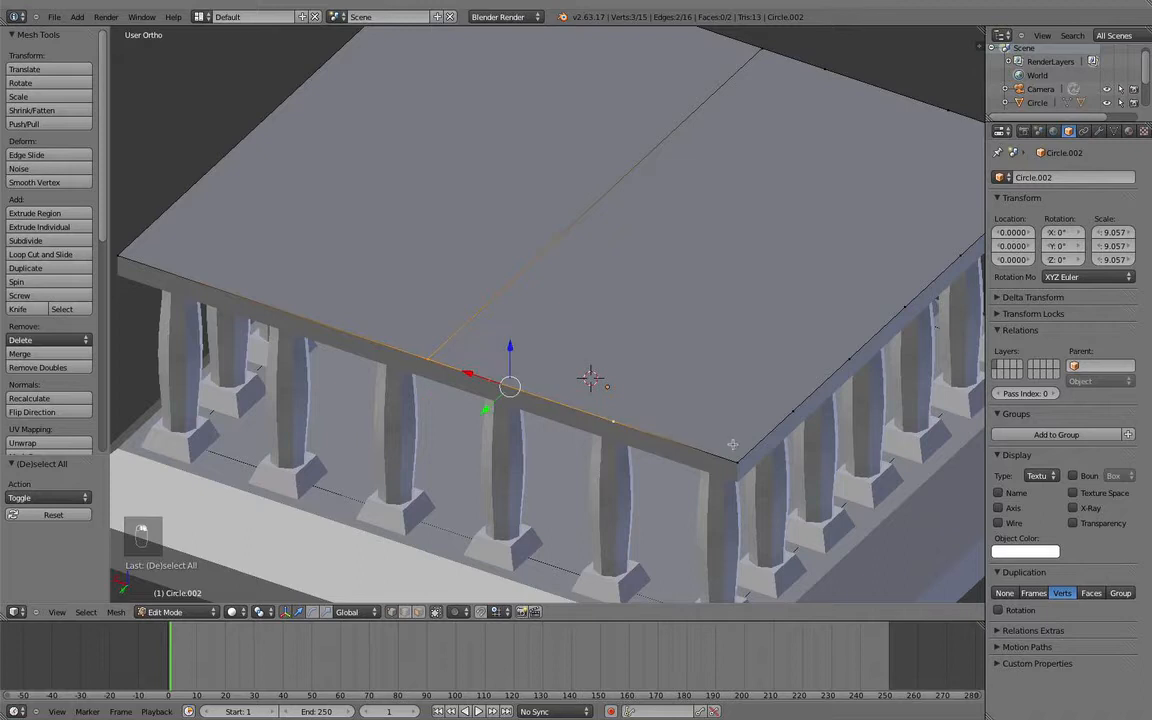
pyautogui.keyDown('shift'); pyautogui.rightClick(738, 461); pyautogui.keyUp('shift')
pyautogui.press('w')
pyautogui.click(740, 457)
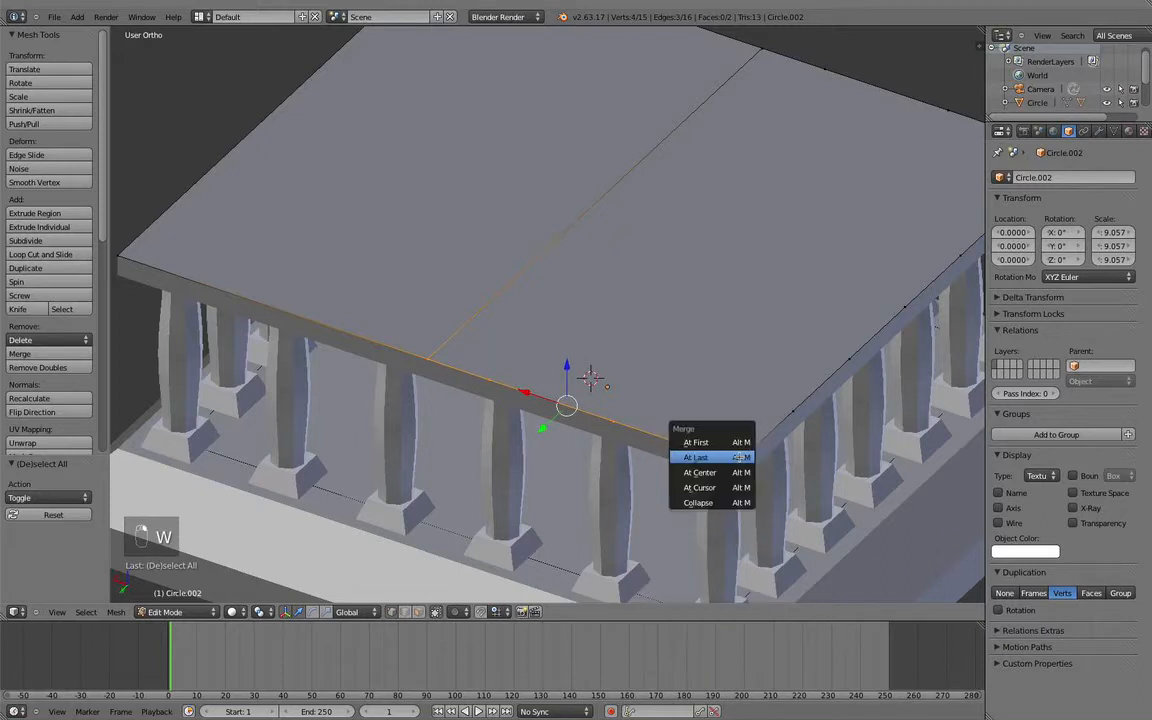
pyautogui.click(743, 457)
pyautogui.press('a')
# Step: Select all vertices along the roof's adjacent front edge in order, ending on the far corner, and merge them At Last
pyautogui.scroll(-1, 765, 450)
pyautogui.keyDown('shift'); pyautogui.moveTo(789, 443); pyautogui.dragTo(661, 442, button='middle'); pyautogui.keyUp('shift')
pyautogui.scroll(-5, 727, 455)
pyautogui.scroll(2, 663, 435)
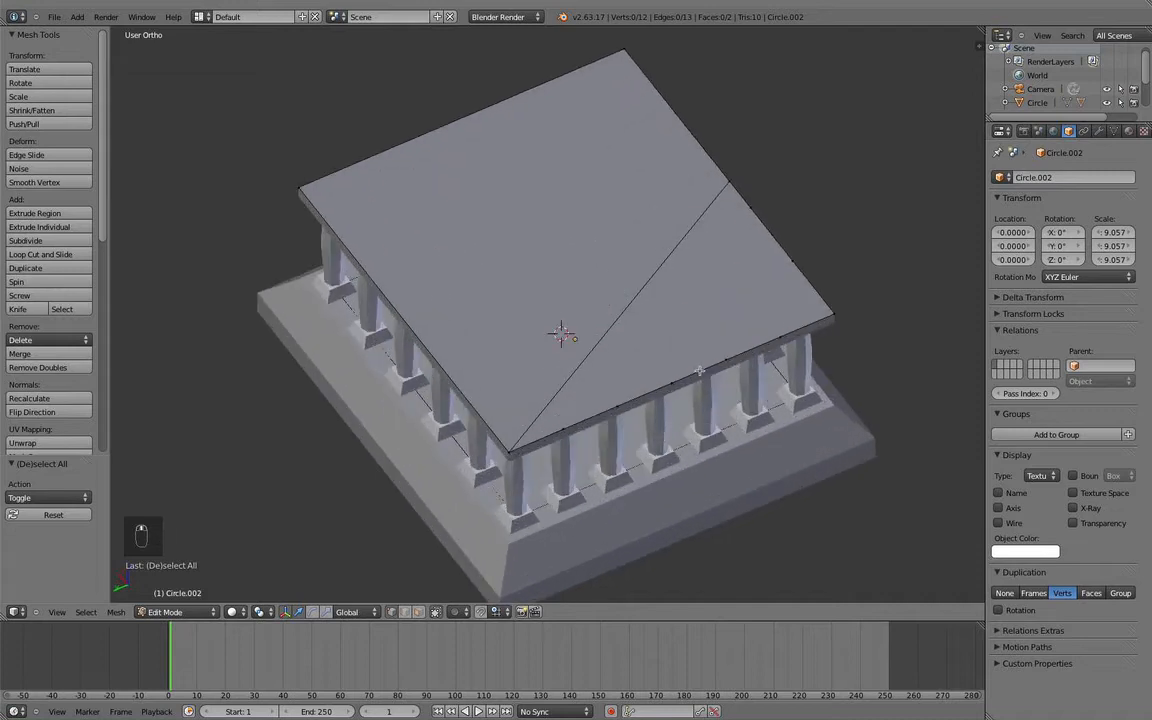
pyautogui.rightClick(751, 211)
pyautogui.rightClick(731, 183)
pyautogui.press('a')
pyautogui.keyDown('shift'); pyautogui.rightClick(618, 410); pyautogui.keyUp('shift')
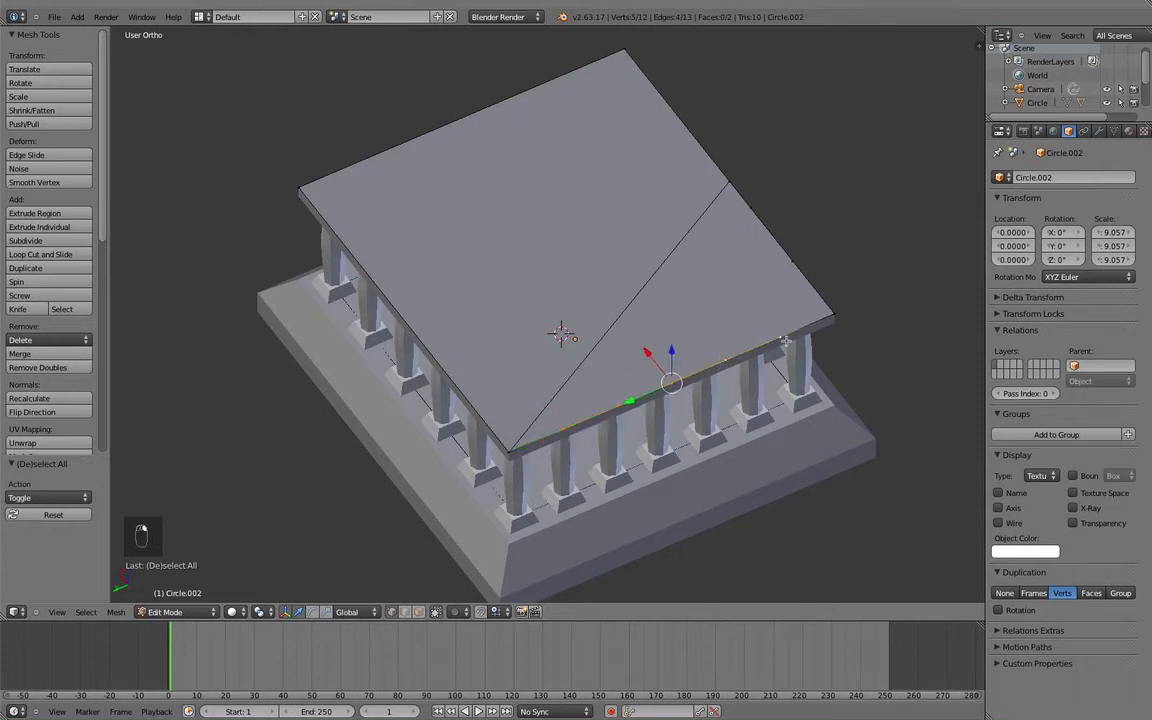
pyautogui.press('w')
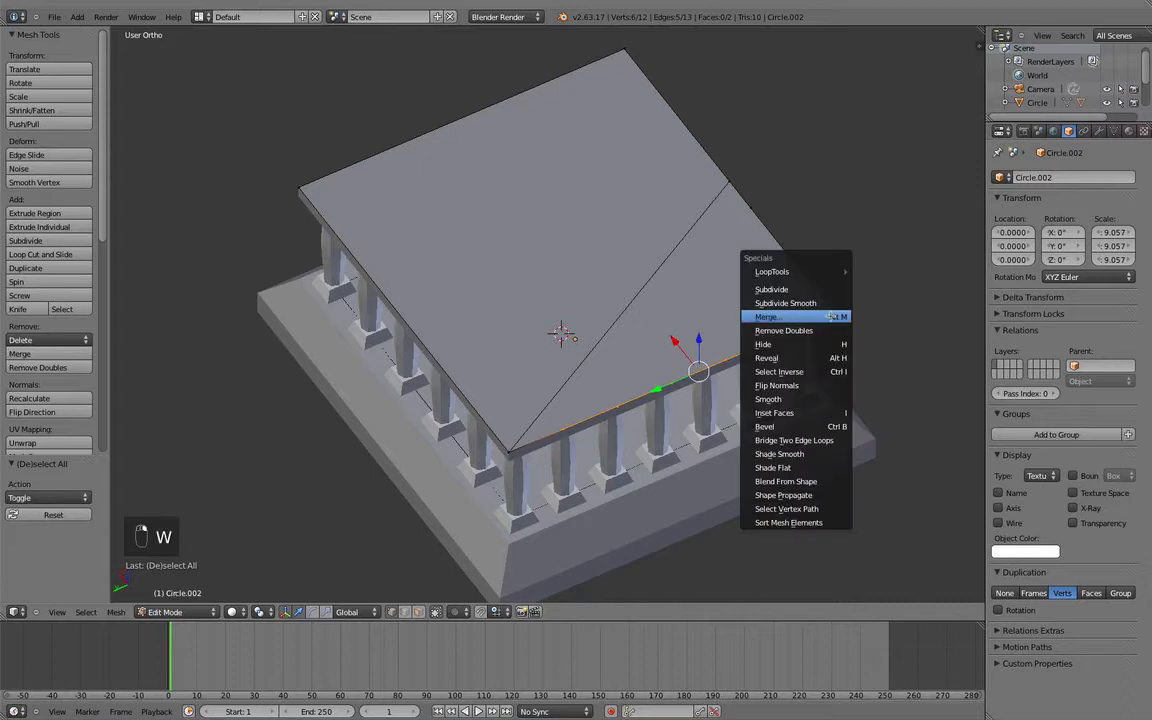
pyautogui.click(720, 314)
pyautogui.click(797, 319)
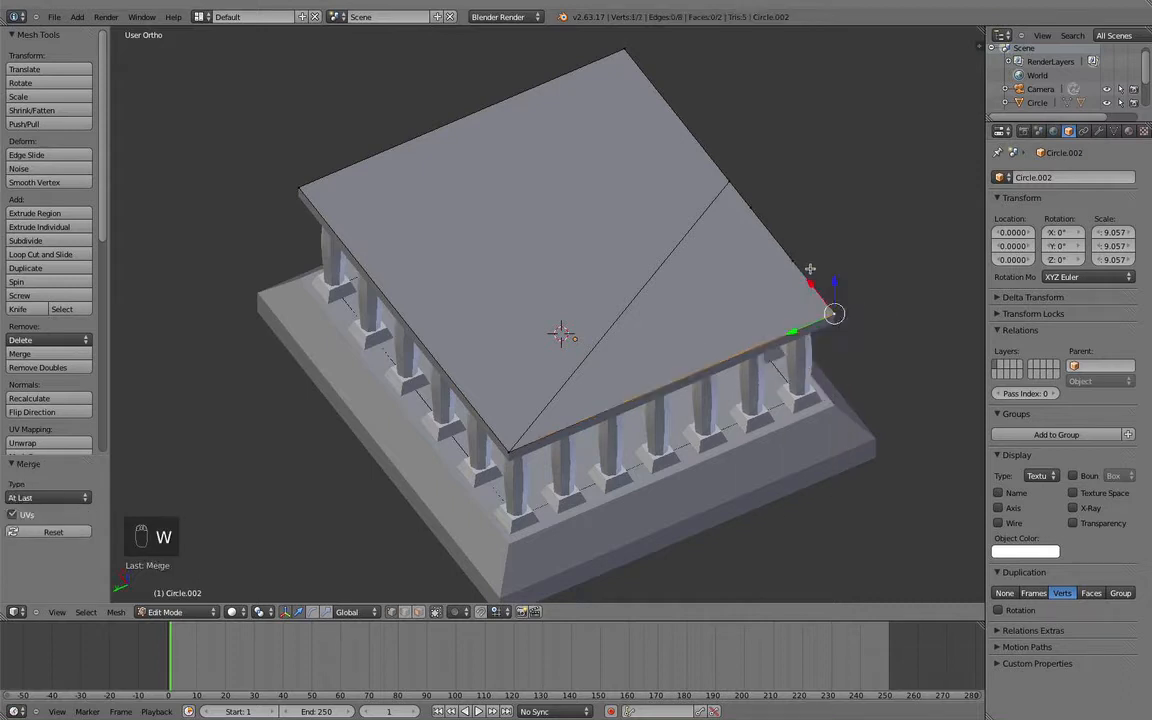
# Step: Merge the diagonal's end vertex and the remaining side-edge vertices into the roof's corner At Last, leaving a four-cornered face, and deselect
pyautogui.keyDown('shift'); pyautogui.rightClick(733, 182); pyautogui.keyUp('shift')
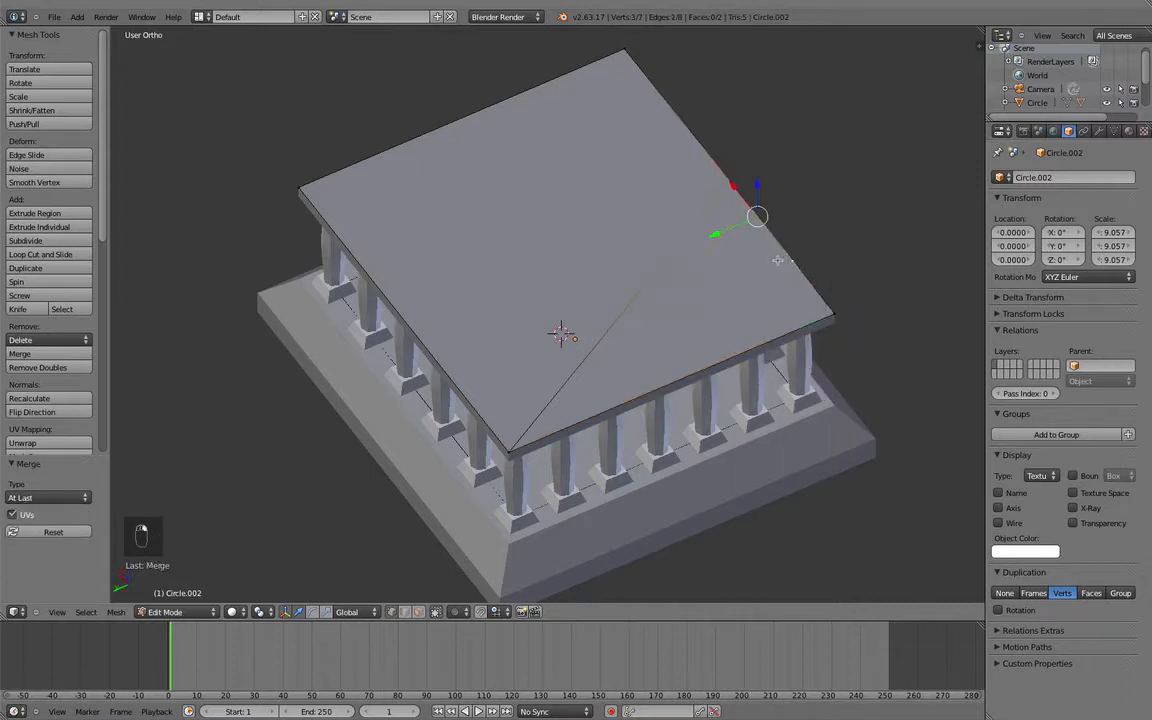
pyautogui.keyDown('shift'); pyautogui.rightClick(826, 305); pyautogui.keyUp('shift')
pyautogui.press('w')
pyautogui.click(826, 305)
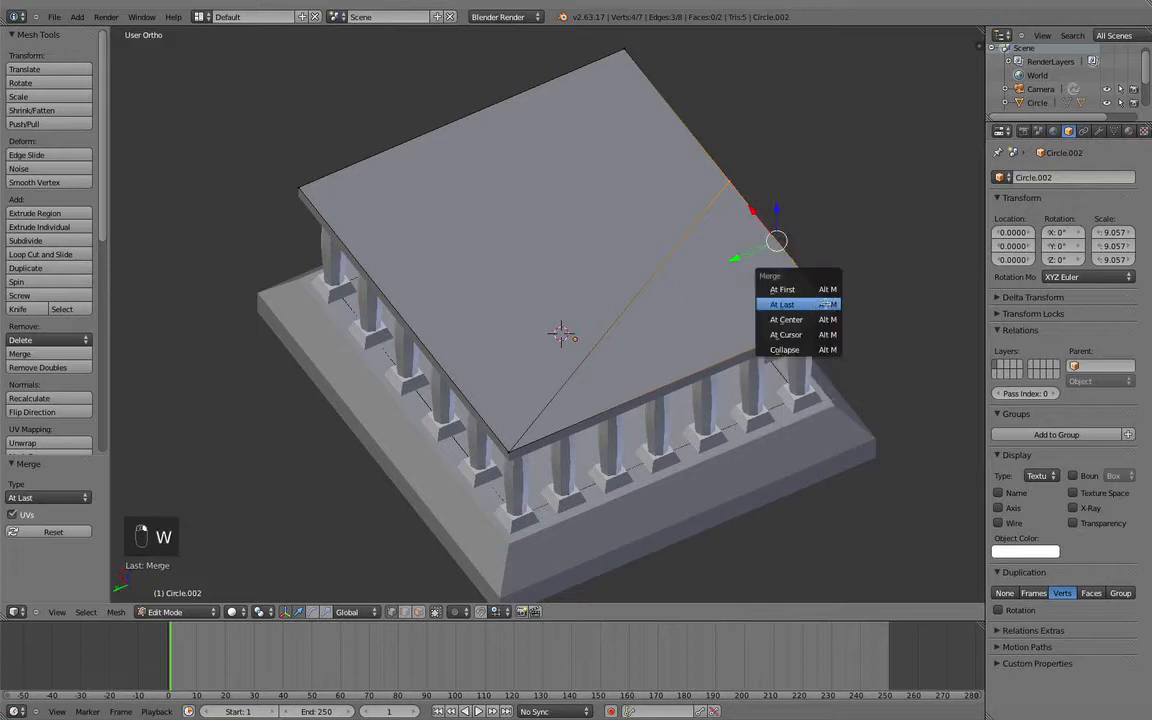
pyautogui.click(826, 304)
pyautogui.press('a')
# Step: Add one centred loop cut across the roof face and raise the new middle edge along Z into a ridge
pyautogui.hotkey('ctrl', 'r')
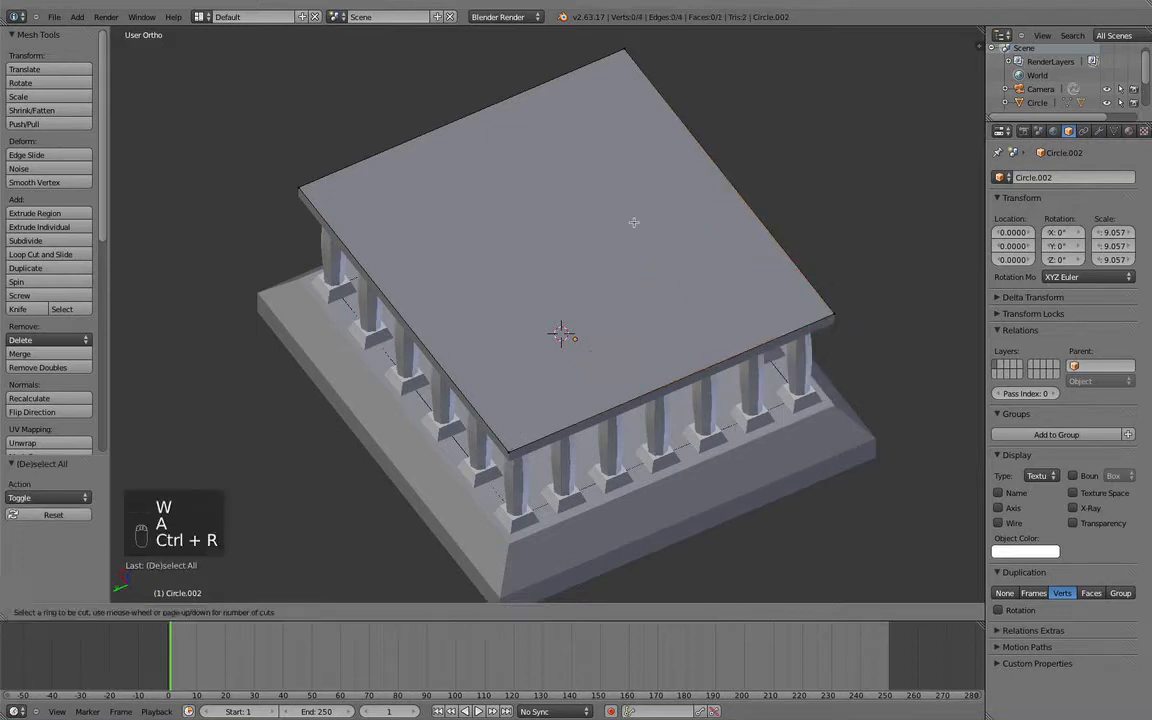
pyautogui.click(476, 114)
pyautogui.moveTo(592, 200); pyautogui.dragTo(532, 175, button='middle')
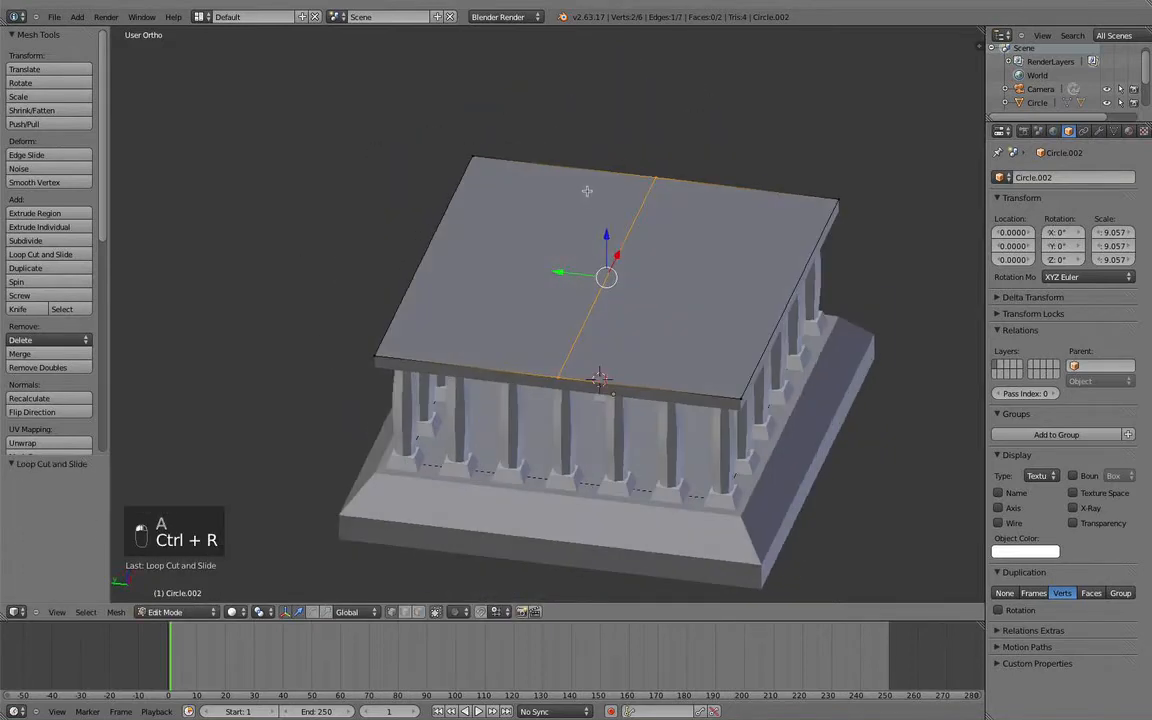
pyautogui.moveTo(618, 236); pyautogui.dragTo(617, 128)
pyautogui.press('a')
pyautogui.moveTo(602, 175); pyautogui.dragTo(602, 193, button='middle')
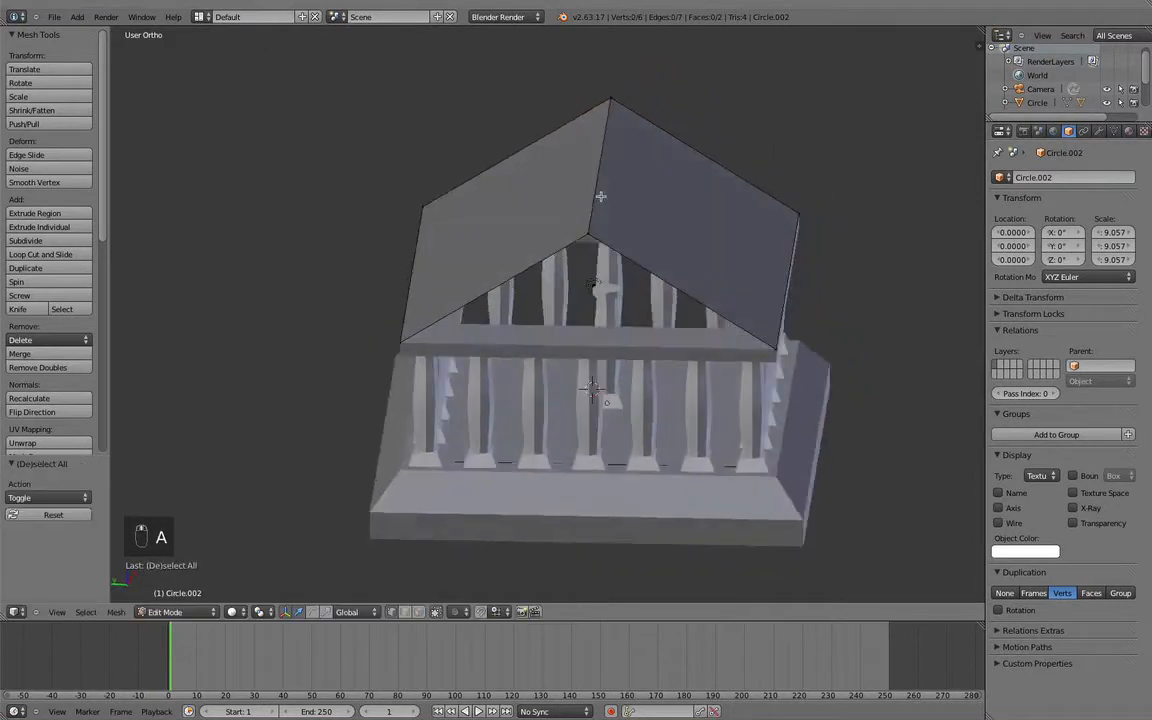
# Step: Select the whole roof mesh, move it up along Z by about 0.64, and deselect
pyautogui.press('Tab')
pyautogui.press('Tab')
pyautogui.press('a')
pyautogui.press('a')
pyautogui.press('a')
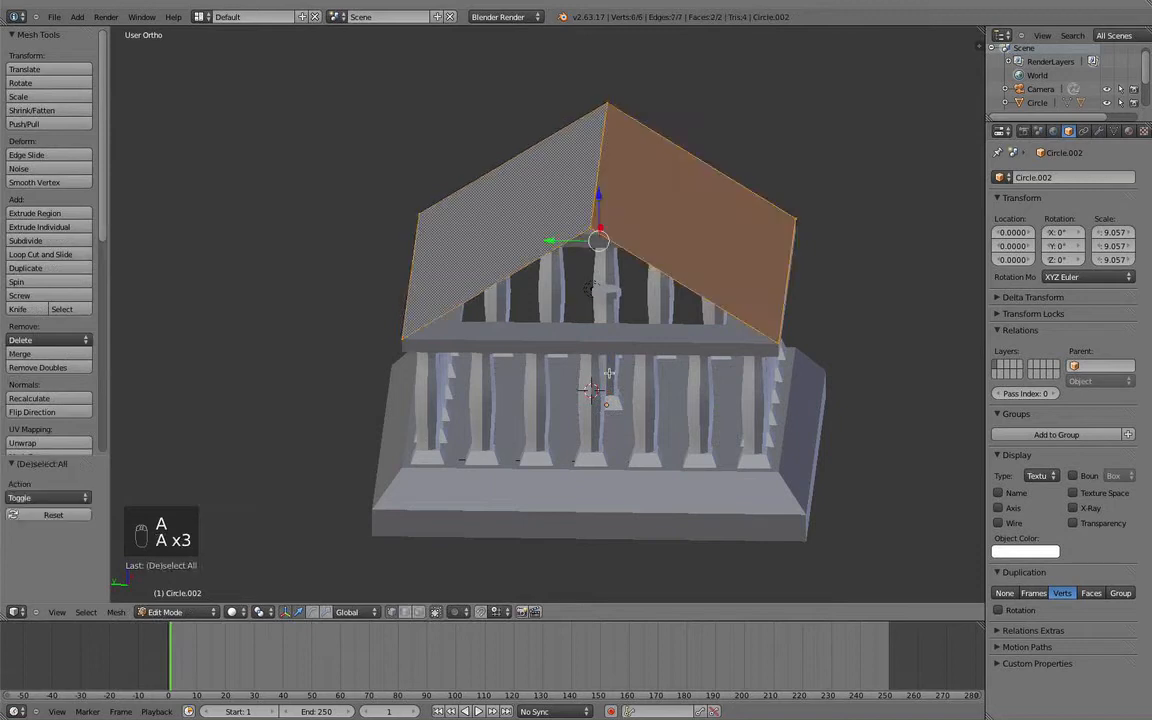
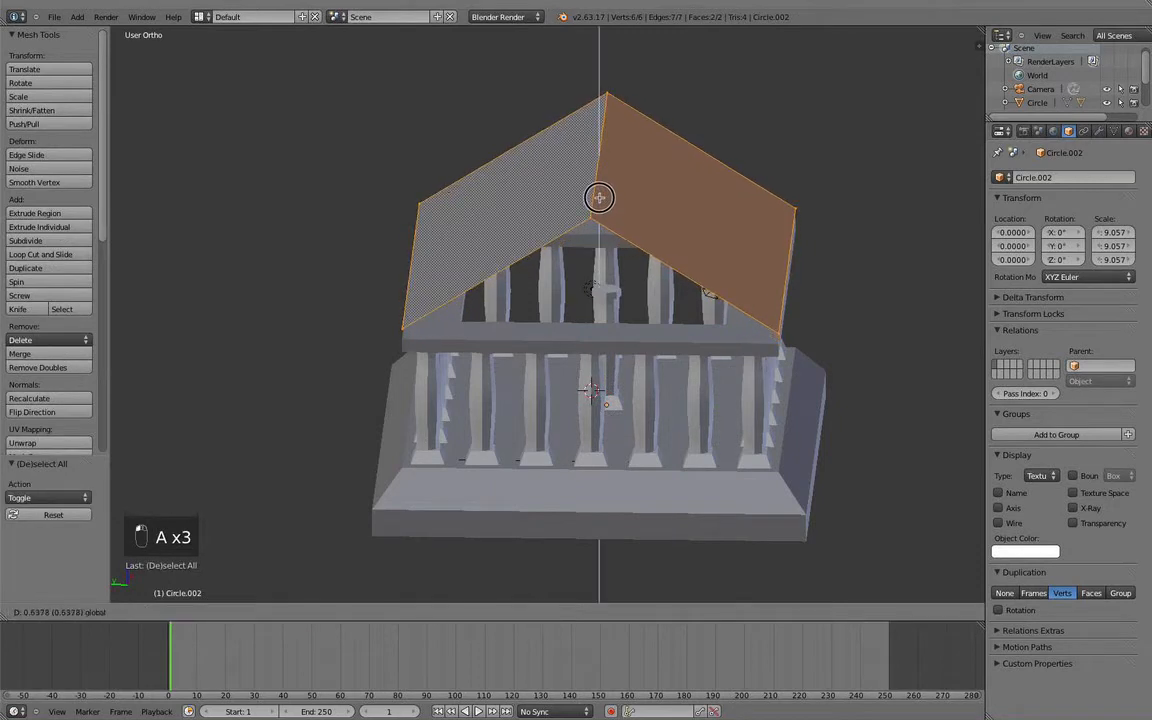
pyautogui.press('a')
pyautogui.moveTo(587, 246); pyautogui.dragTo(621, 244, button='middle')
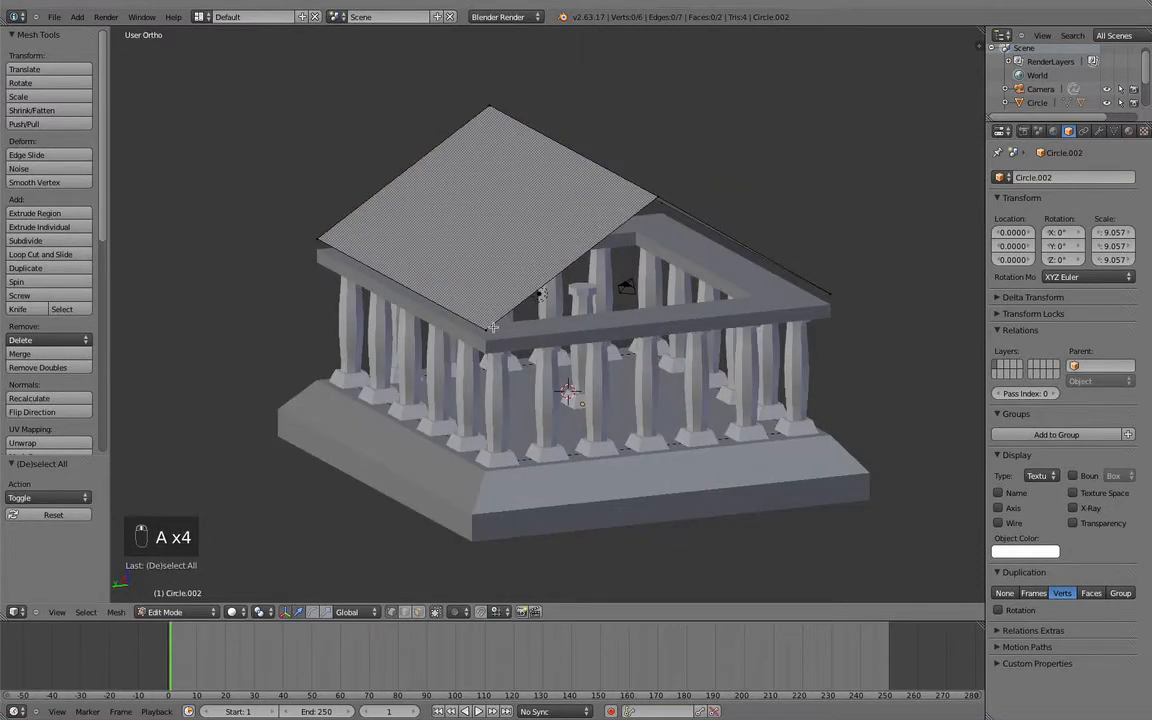
# Step: Select the two lower corners at one gable end of the roof and join them with an edge
pyautogui.keyDown('alt'); pyautogui.rightClick(493, 326); pyautogui.keyUp('alt')
pyautogui.press('a')
pyautogui.moveTo(506, 332); pyautogui.dragTo(475, 332, button='middle')
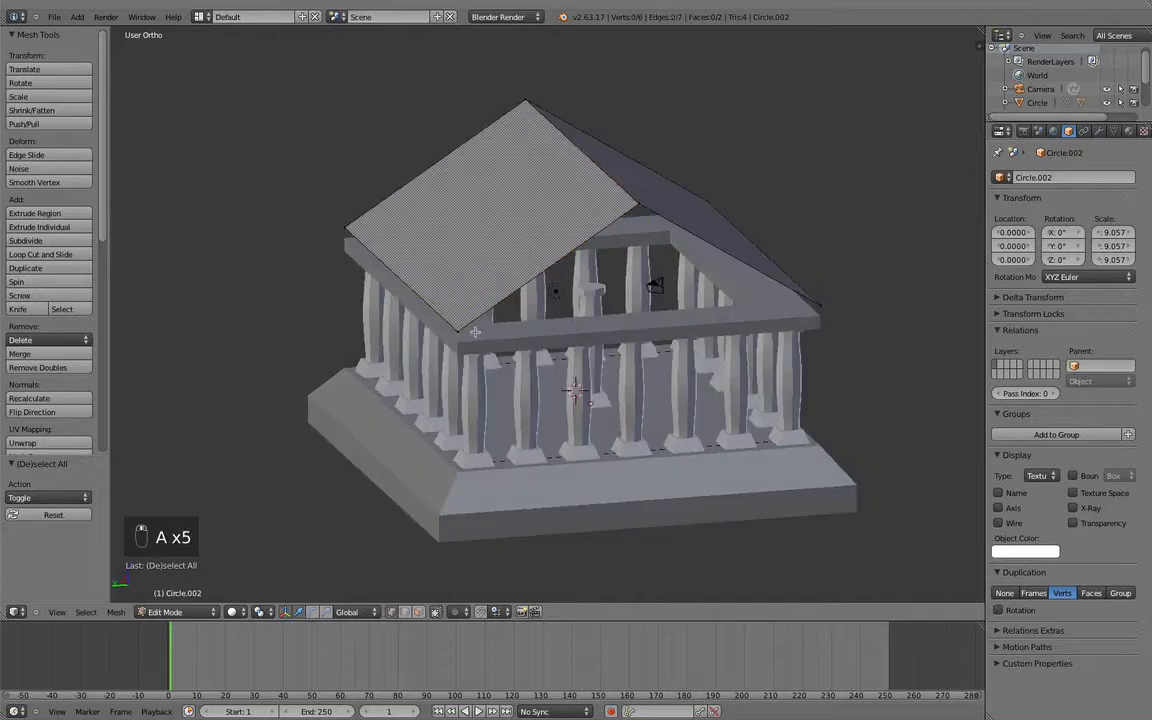
pyautogui.keyDown('alt'); pyautogui.rightClick(822, 302); pyautogui.keyUp('alt')
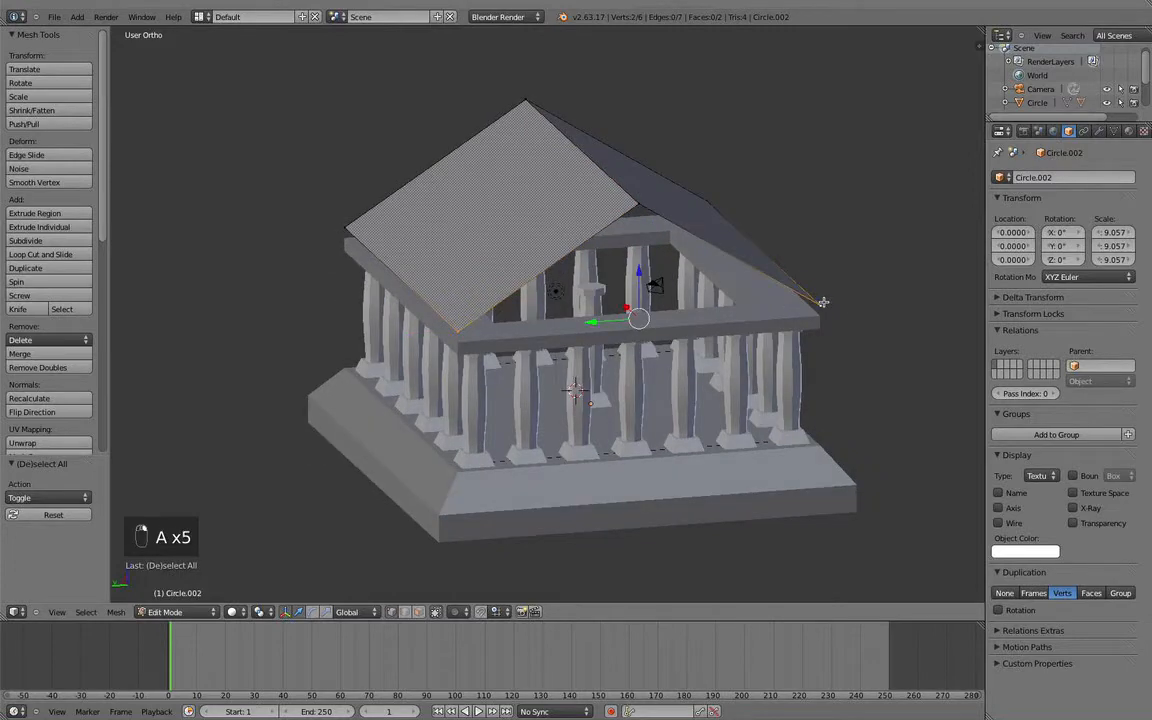
pyautogui.press('f')
pyautogui.press('a')
# Step: Join the lower corners at the opposite gable end with an edge and fill that triangle with a face using edge selection
pyautogui.moveTo(869, 321); pyautogui.dragTo(794, 317, button='middle')
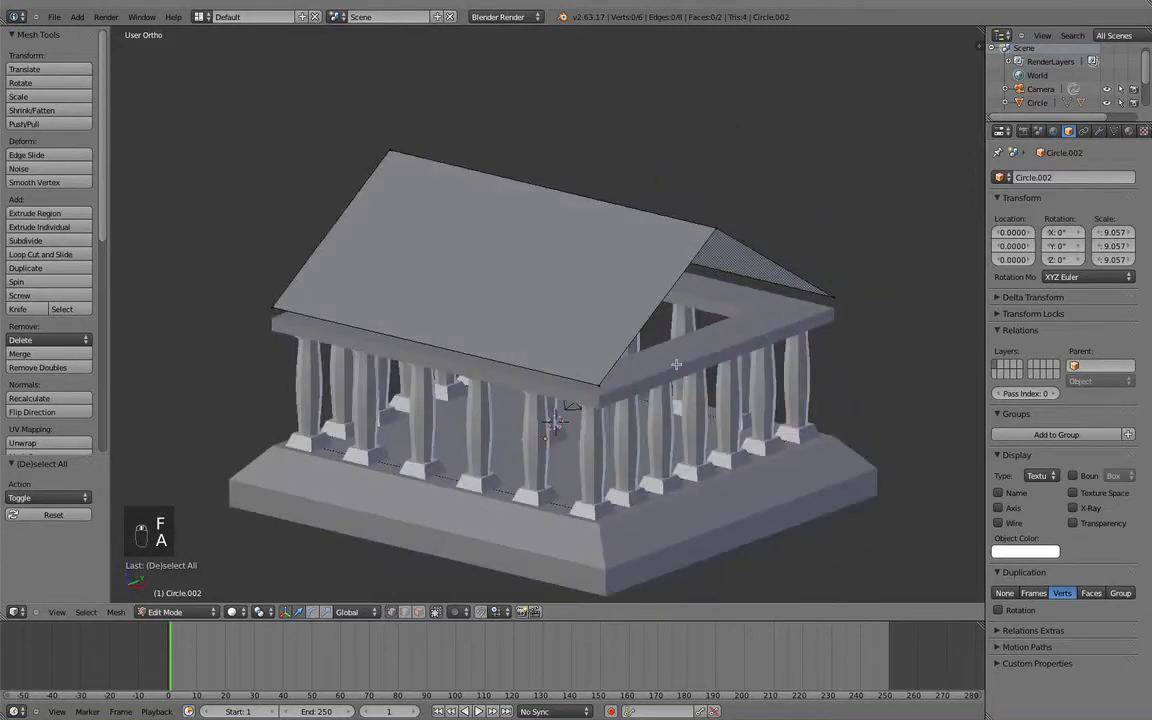
pyautogui.rightClick(596, 387)
pyautogui.keyDown('shift'); pyautogui.rightClick(834, 296); pyautogui.keyUp('shift')
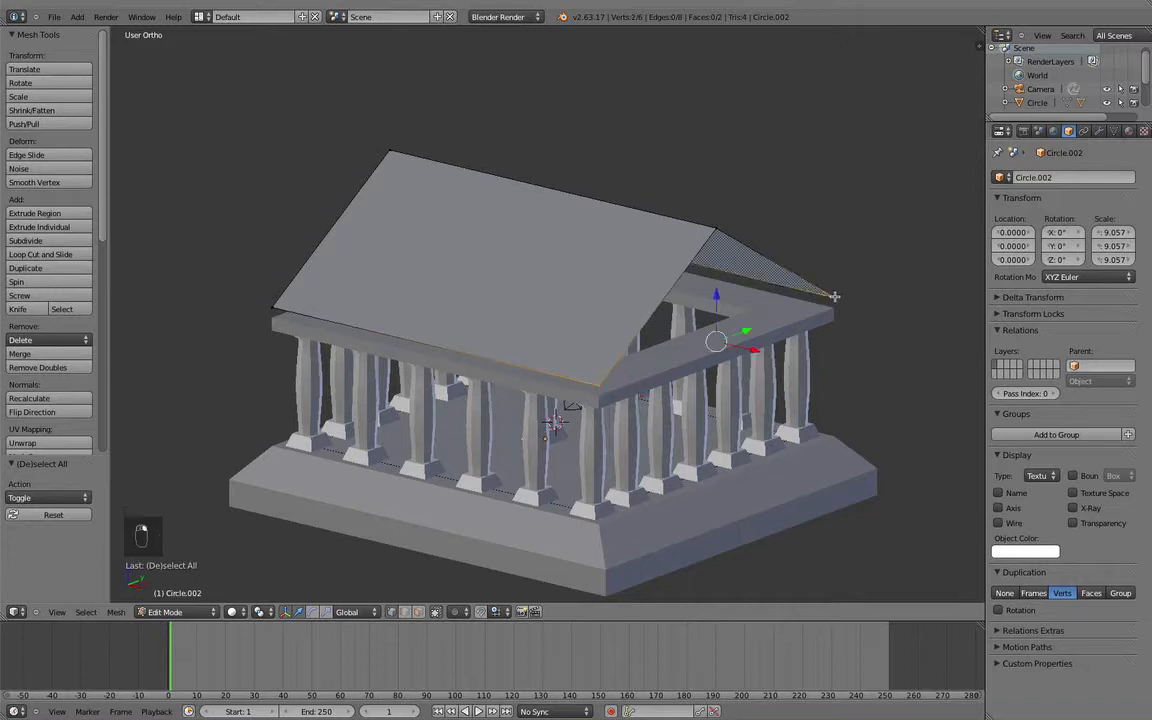
pyautogui.press('f')
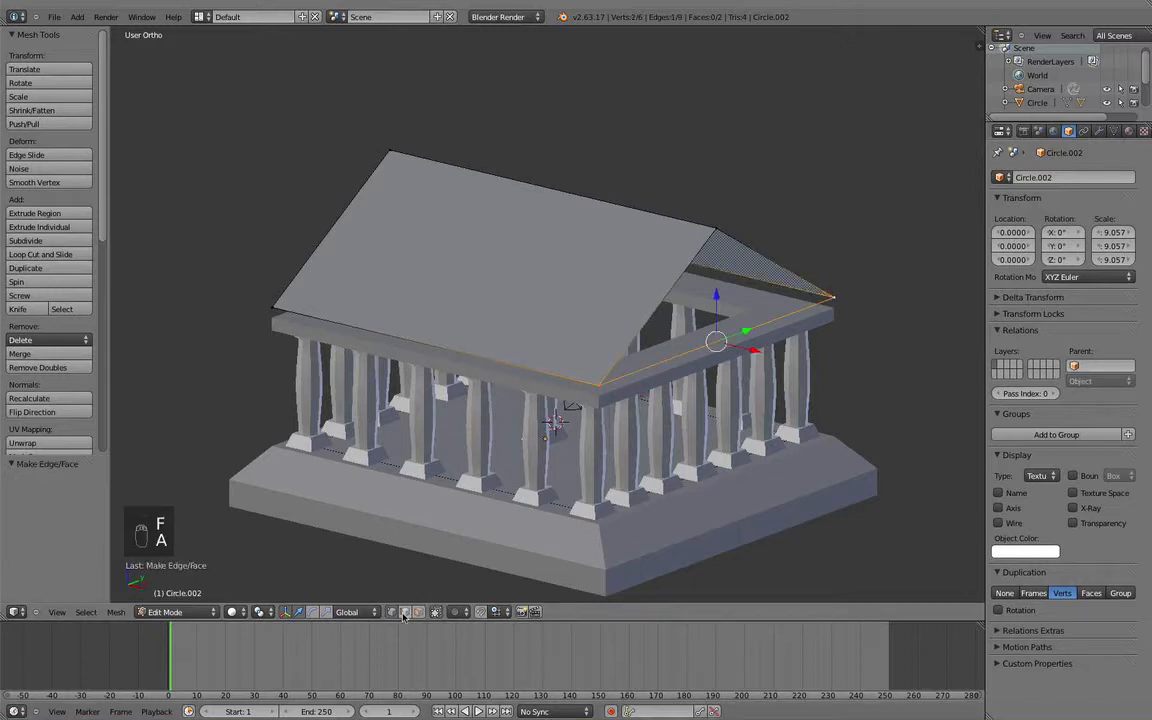
pyautogui.keyDown('shift'); pyautogui.rightClick(659, 316); pyautogui.keyUp('shift')
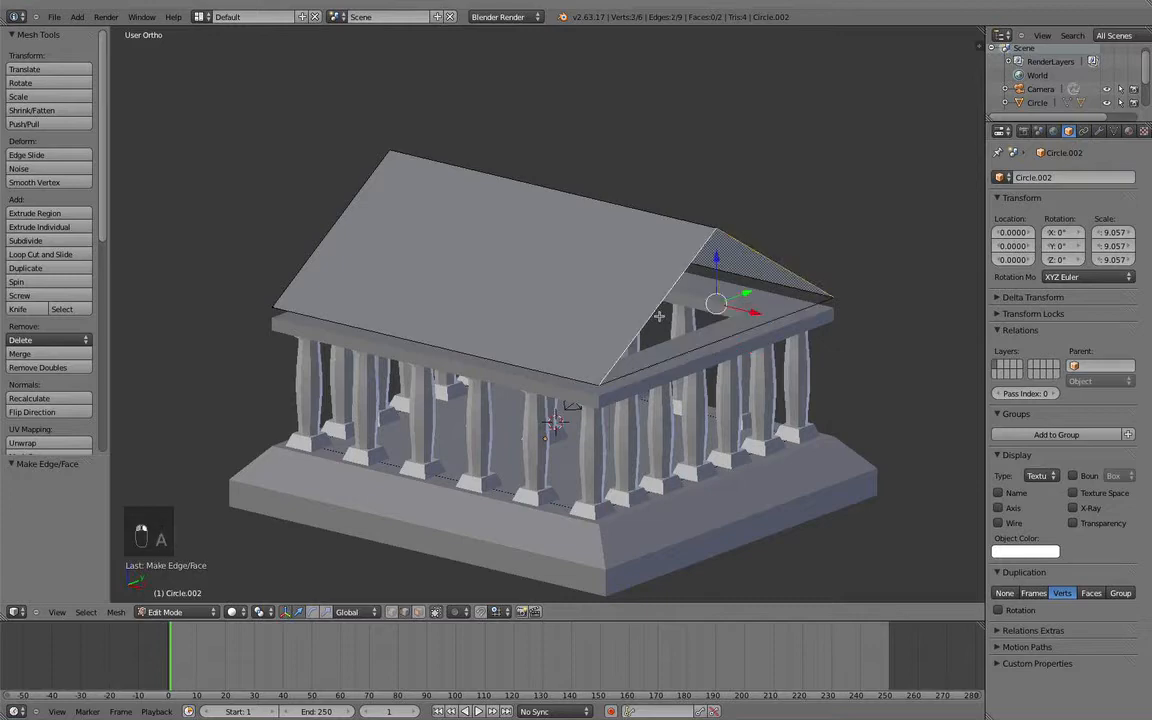
pyautogui.press('f')
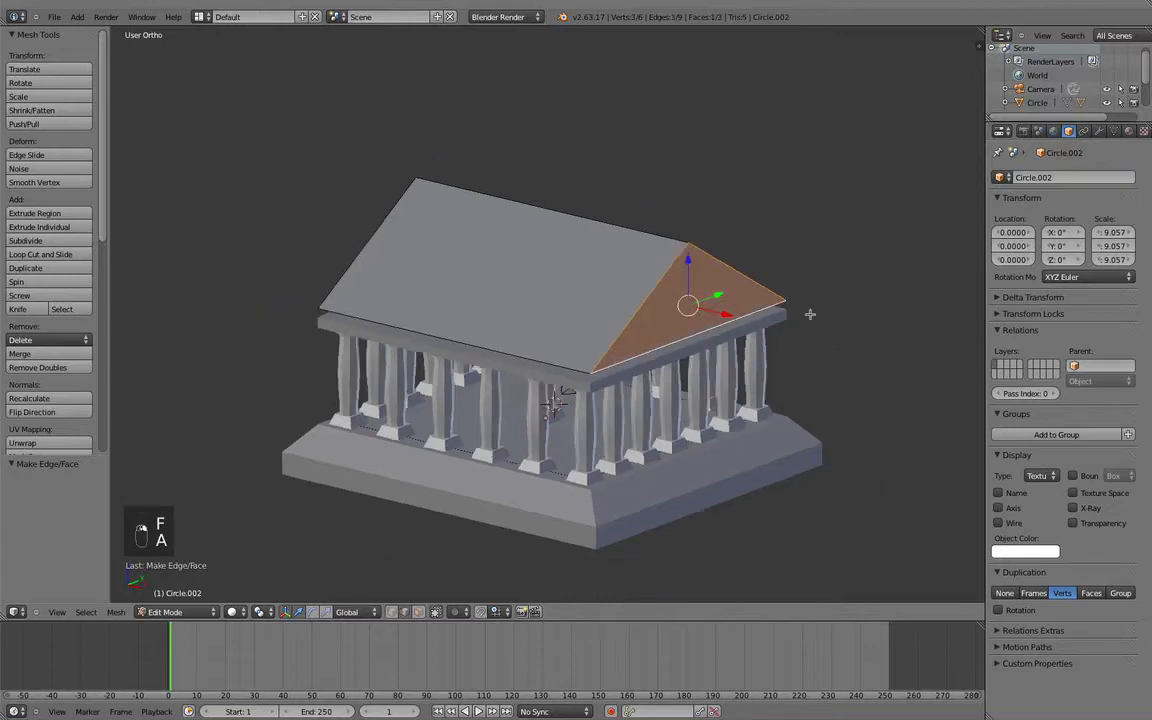
# Step: Select the three edges of the remaining open gable, fill them with a face and deselect
pyautogui.moveTo(812, 314); pyautogui.dragTo(647, 365, button='middle')
pyautogui.scroll(2, 647, 365)
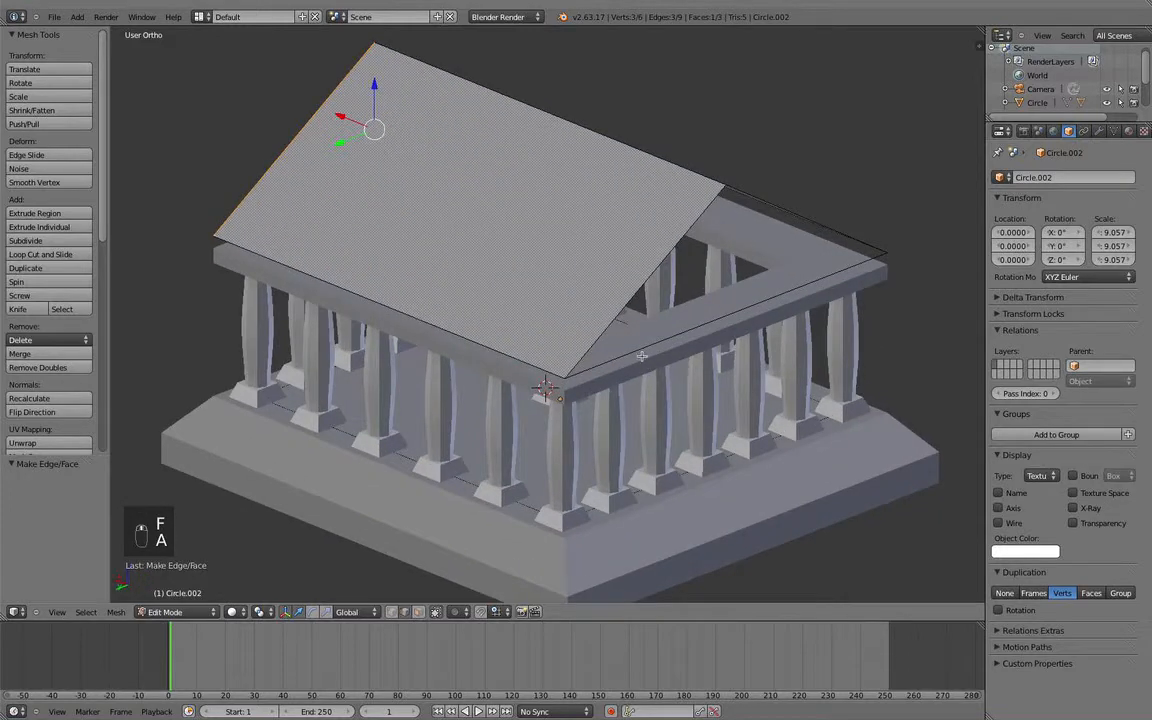
pyautogui.rightClick(641, 356)
pyautogui.keyDown('shift'); pyautogui.rightClick(777, 204); pyautogui.keyUp('shift')
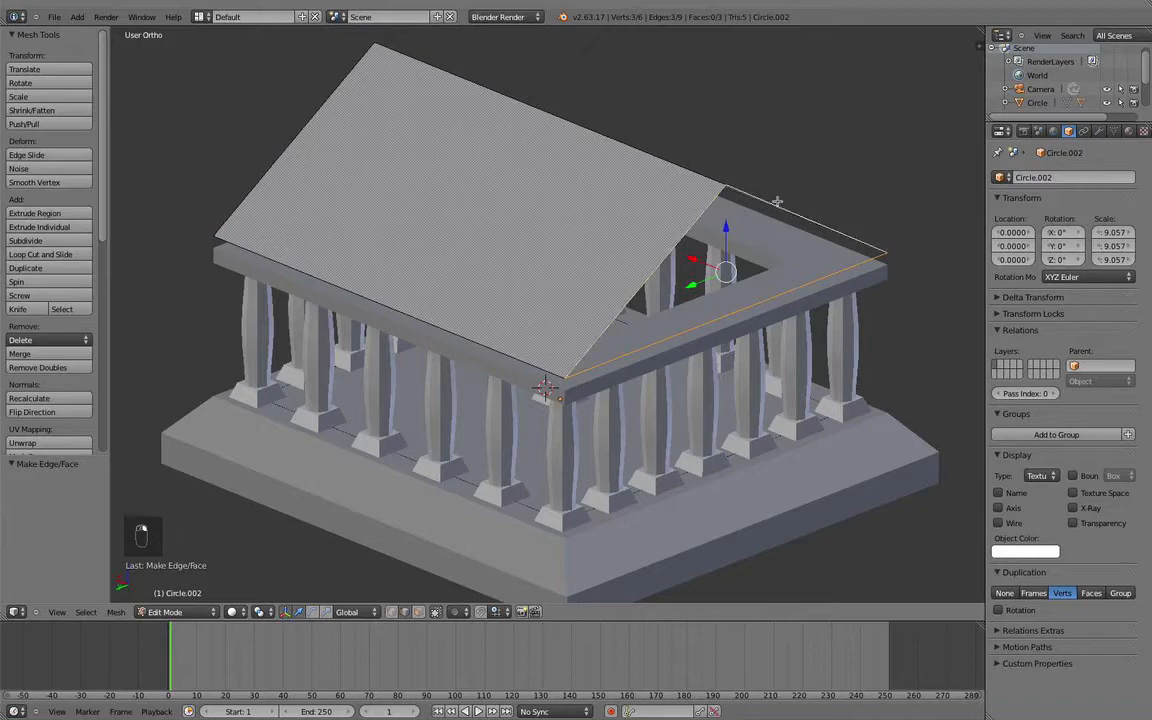
pyautogui.press('f')
pyautogui.press('a')
# Step: Leave edit mode and scale the roof in X and Y only by about 1.04, excluding Z
pyautogui.moveTo(810, 224); pyautogui.dragTo(643, 193, button='middle')
pyautogui.scroll(3, 787, 247)
pyautogui.scroll(3, 722, 255)
pyautogui.press('Tab')
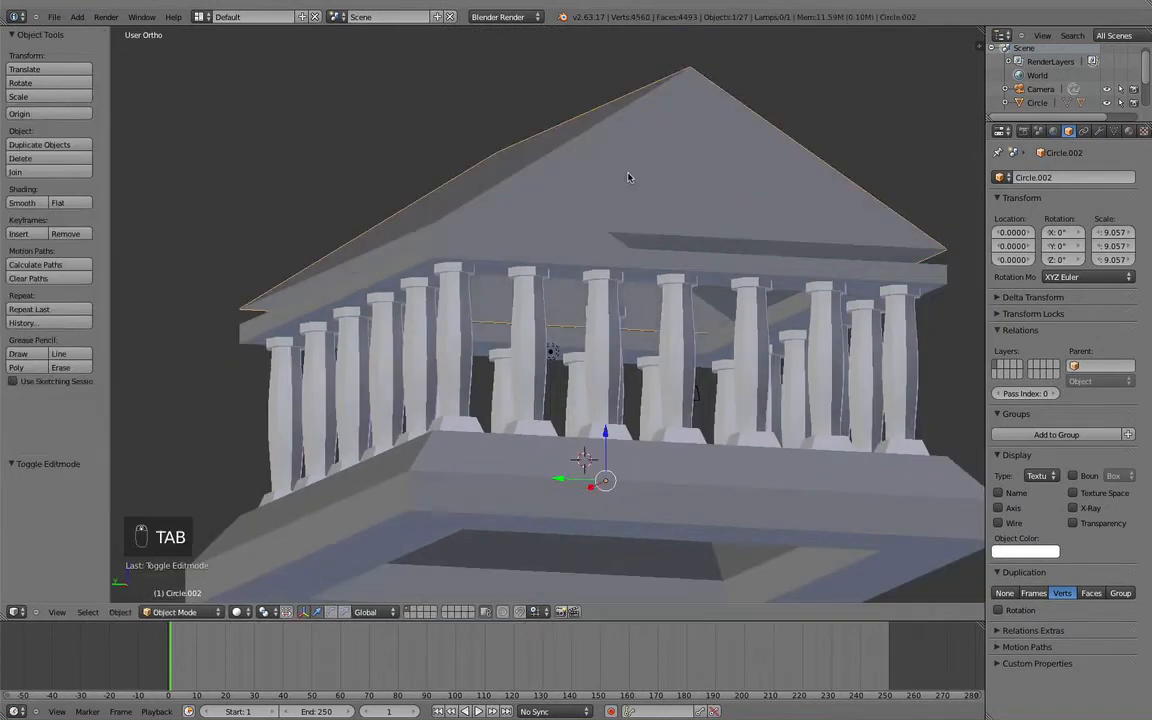
pyautogui.press('s')
pyautogui.hotkey('shift', 'z')
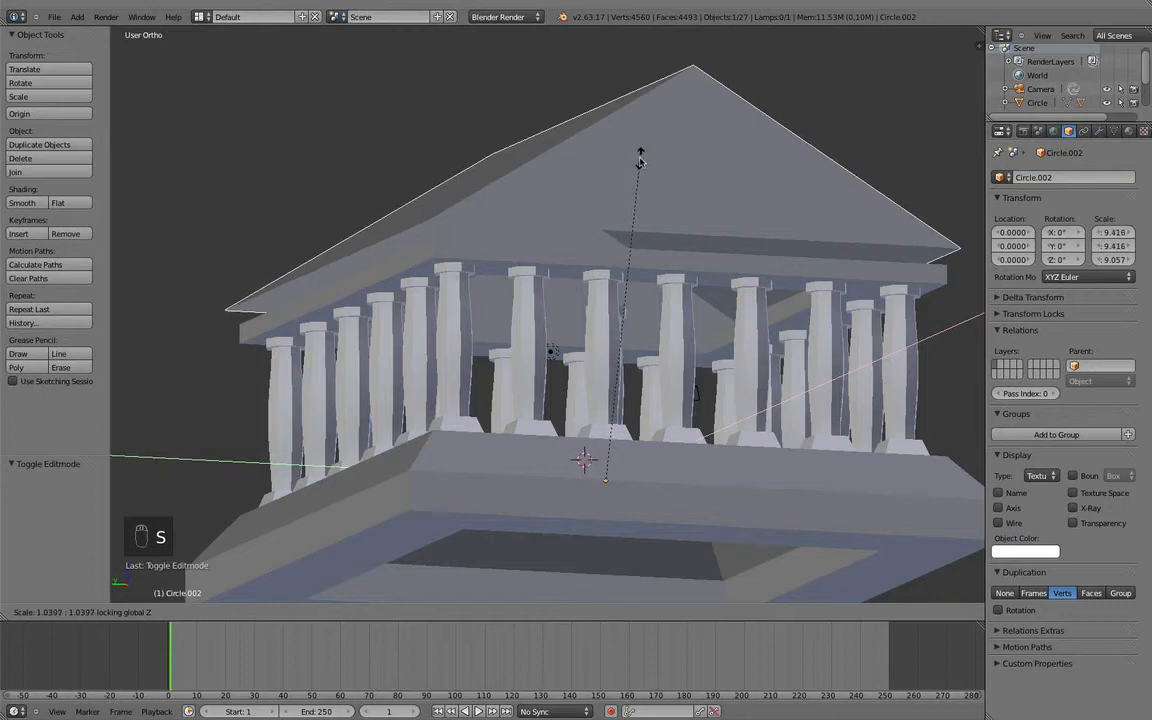
pyautogui.click(640, 160)
pyautogui.moveTo(640, 160); pyautogui.dragTo(631, 192, button='middle')
# Step: In edit mode, select the four bottom edges of the roof, fill its underside with a face and deselect
pyautogui.press('Tab')
pyautogui.moveTo(674, 247); pyautogui.dragTo(538, 294, button='middle')
pyautogui.rightClick(586, 261)
pyautogui.keyDown('shift'); pyautogui.rightClick(431, 276); pyautogui.keyUp('shift')
pyautogui.scroll(3, 538, 294)
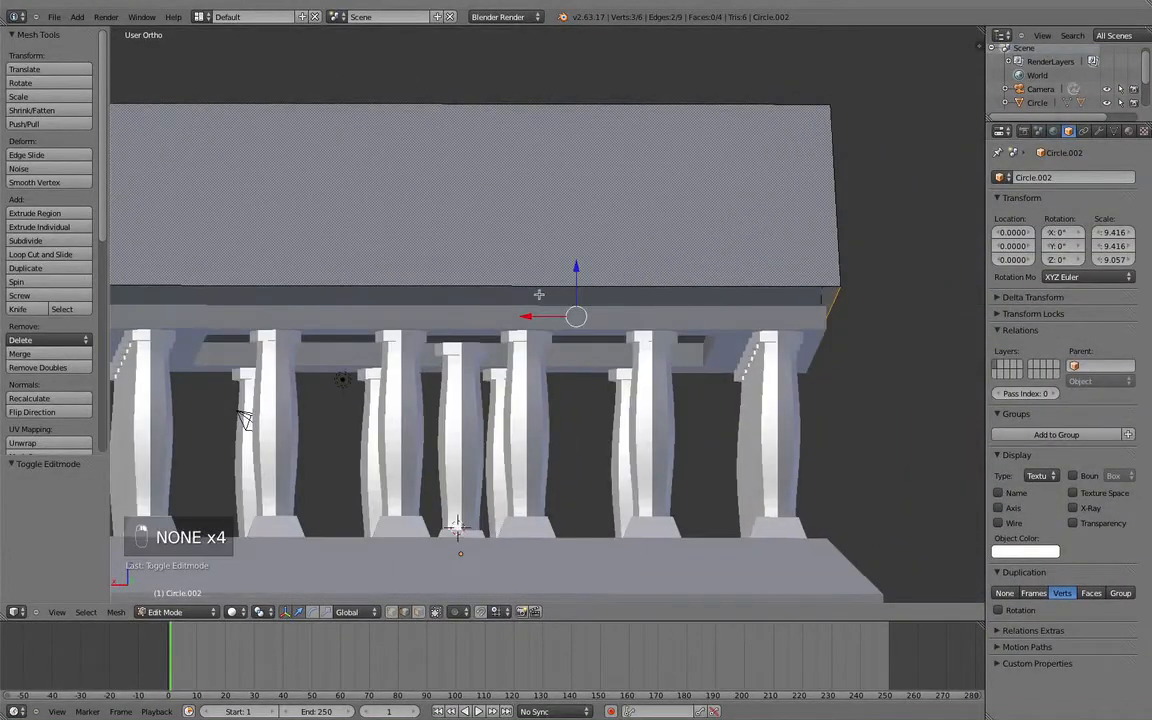
pyautogui.keyDown('shift'); pyautogui.rightClick(476, 260); pyautogui.keyUp('shift')
pyautogui.scroll(-3, 417, 274)
pyautogui.moveTo(417, 274); pyautogui.dragTo(362, 288, button='middle')
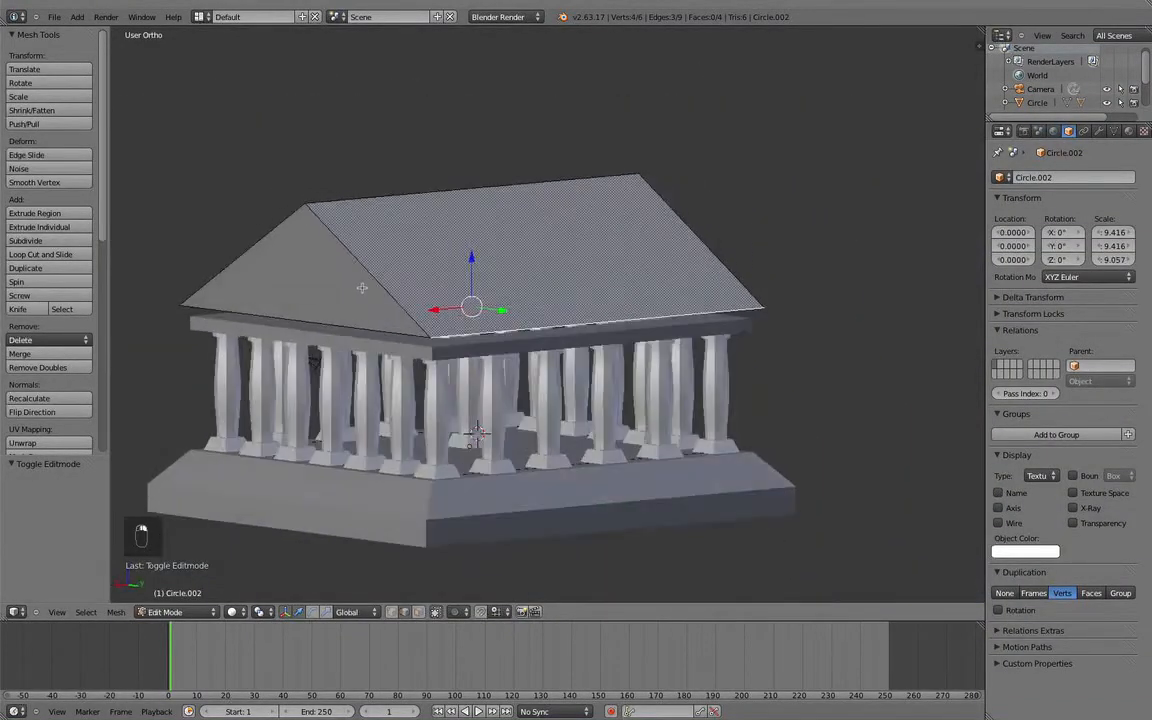
pyautogui.keyDown('shift'); pyautogui.rightClick(316, 318); pyautogui.keyUp('shift')
pyautogui.press('a')
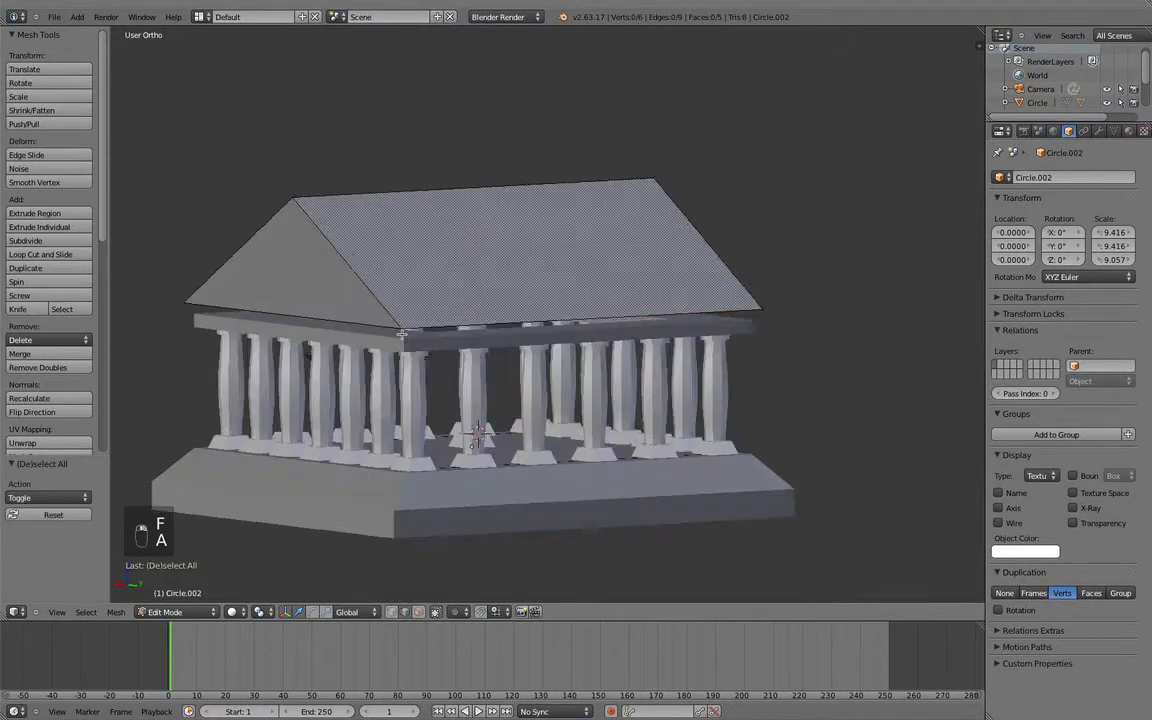
# Step: Return to object mode and scale the roof by about 1.025 in X and Y, excluding Z, so it overhangs the beam
pyautogui.moveTo(383, 316); pyautogui.dragTo(508, 287, button='middle')
pyautogui.press('Tab')
pyautogui.scroll(4, 520, 285)
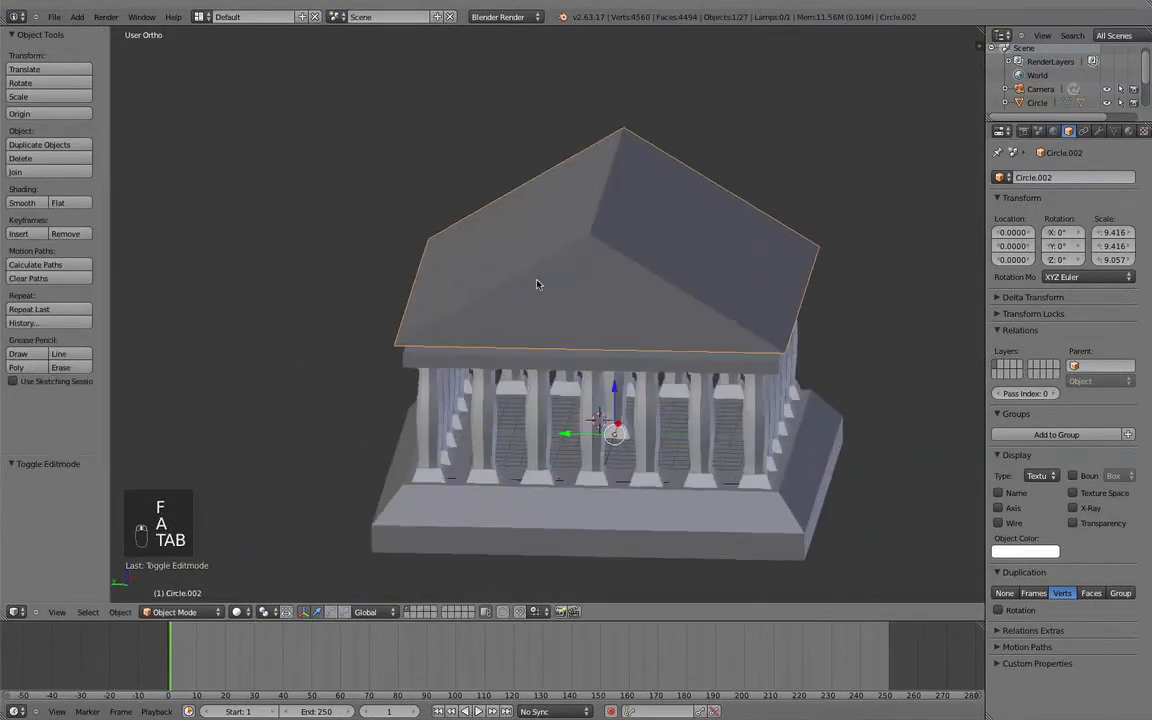
pyautogui.press('s')
pyautogui.hotkey('shift', 'z')
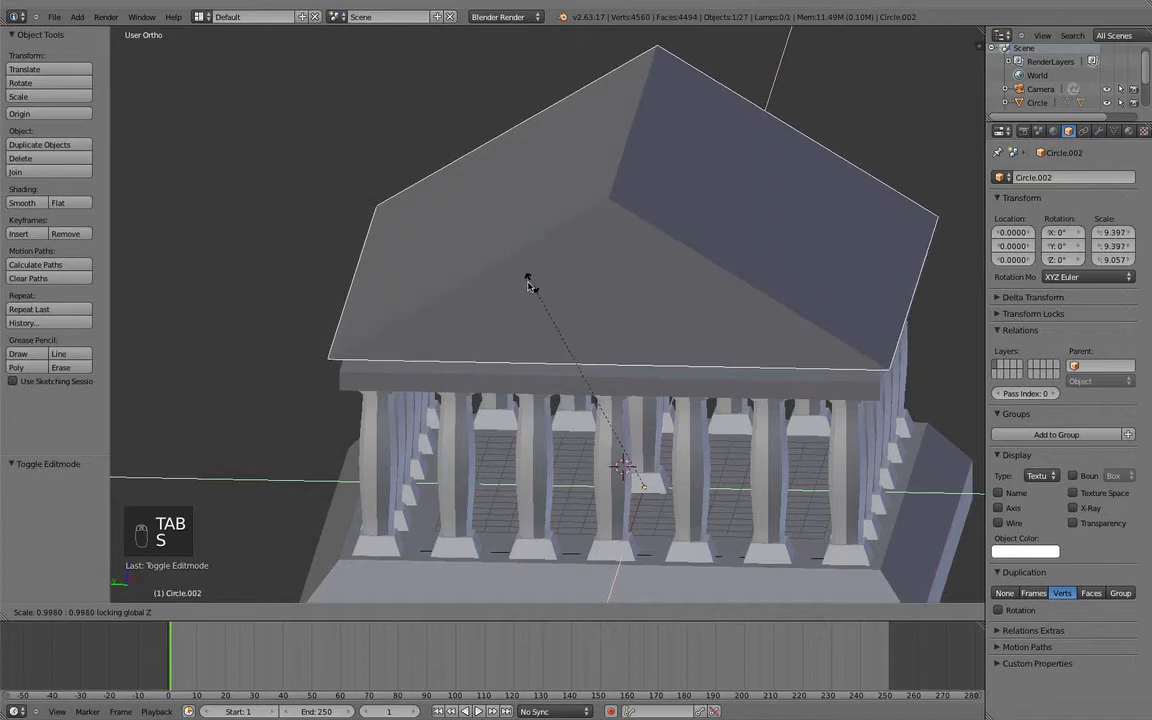
pyautogui.click(519, 278)
pyautogui.moveTo(519, 278); pyautogui.dragTo(578, 274, button='middle')
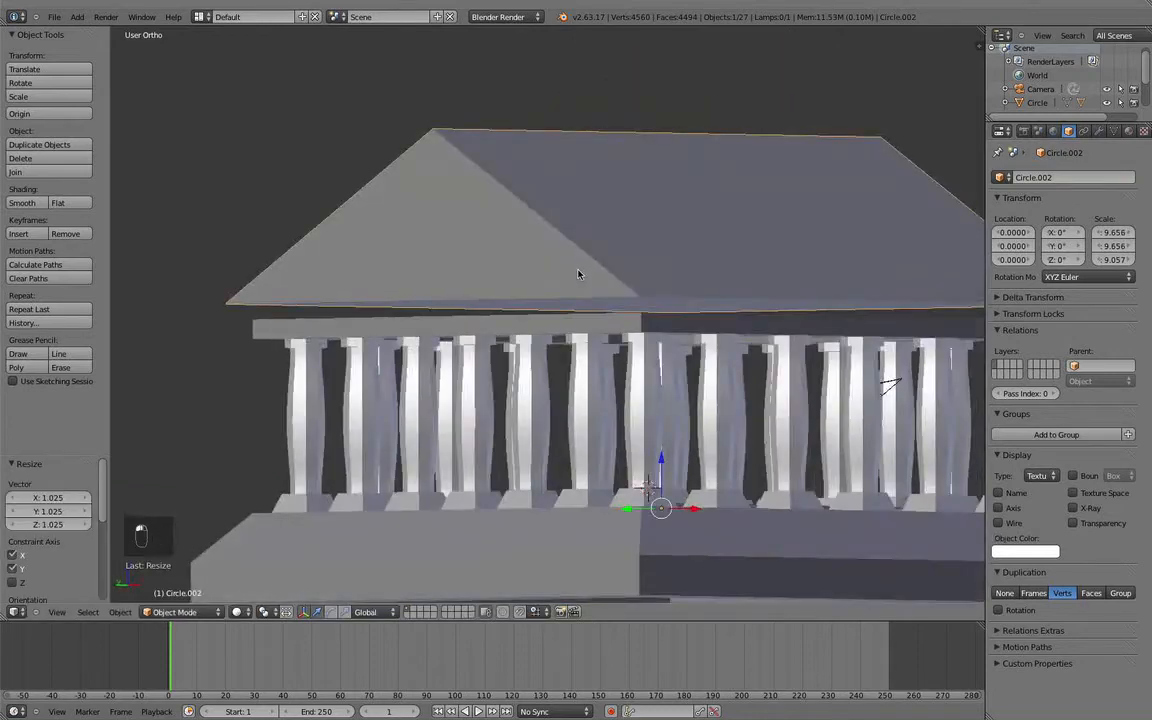
# Step: In right view, lower the roof along Z by about 0.779 onto the beam, and check the fit in wireframe
pyautogui.press('KP_2')
pyautogui.press('KP_1')
pyautogui.press('KP_3')
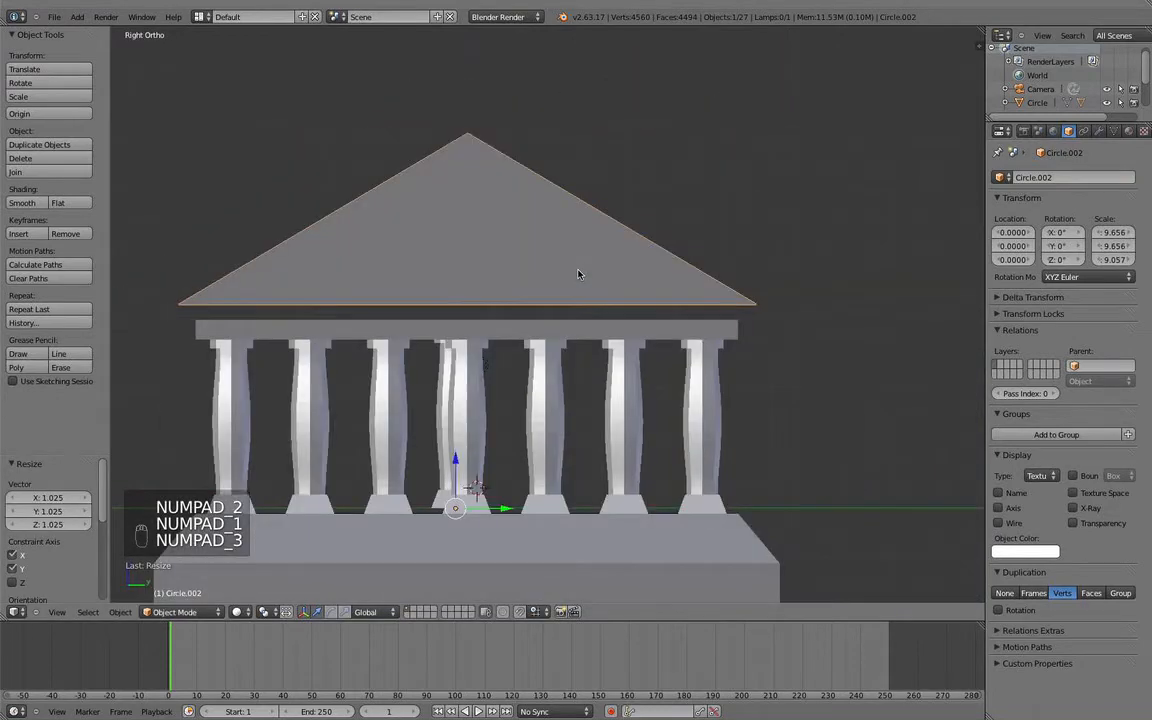
pyautogui.scroll(-3, 483, 422)
pyautogui.moveTo(494, 398); pyautogui.dragTo(494, 408)
pyautogui.press('z')
pyautogui.moveTo(494, 408); pyautogui.dragTo(531, 383, button='middle')
pyautogui.press('z')
pyautogui.scroll(5, 531, 383)
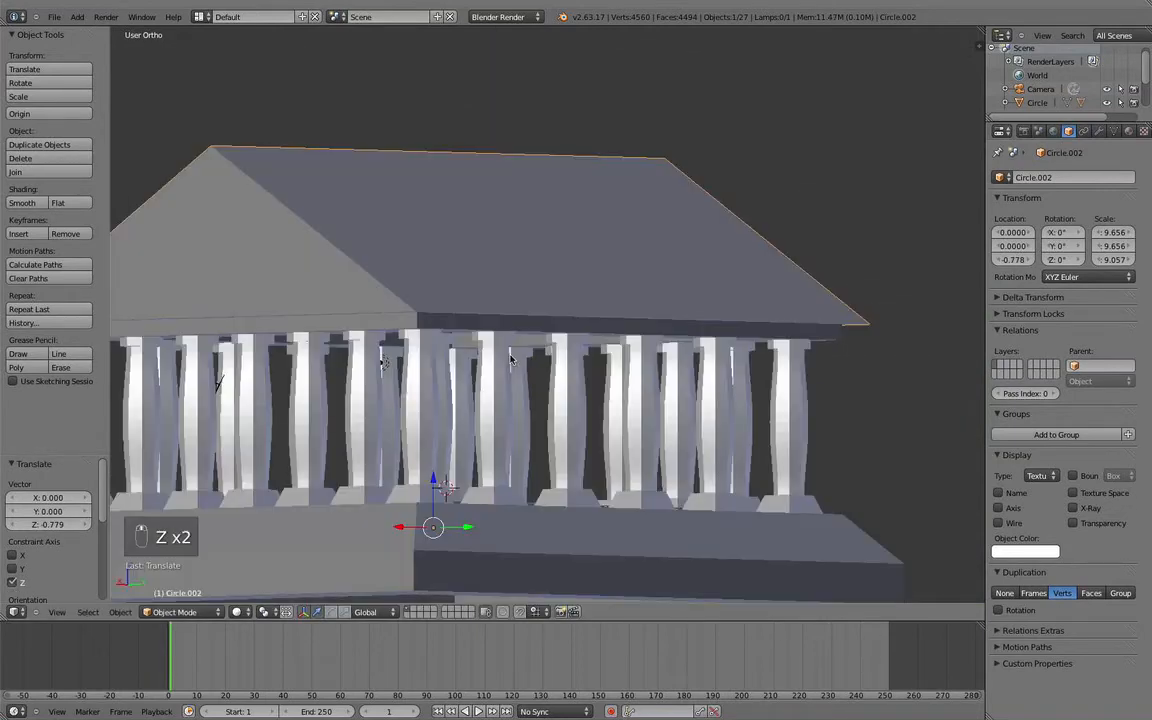
pyautogui.press('Tab')
pyautogui.scroll(3, 494, 432)
pyautogui.press('Tab')
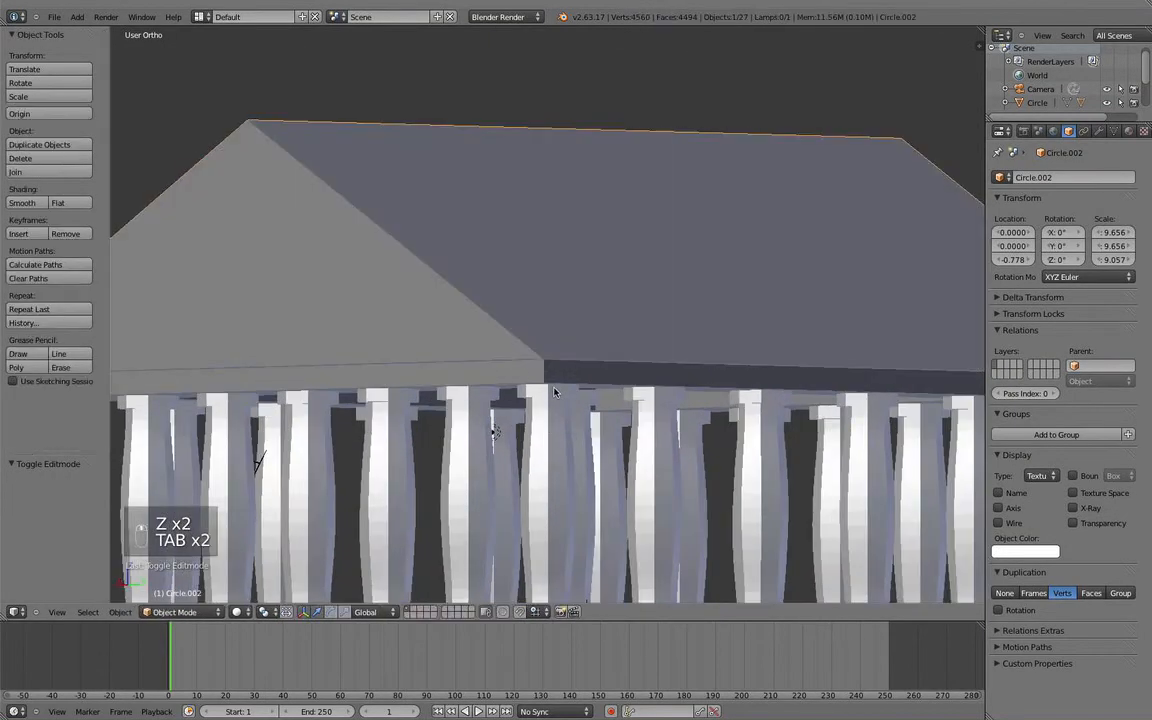
# Step: Select the beam mesh, enter edit mode and add two centred horizontal loop cuts around the beam's sides
pyautogui.rightClick(490, 348)
pyautogui.scroll(2, 490, 348)
pyautogui.press('Tab')
pyautogui.scroll(-6, 563, 266)
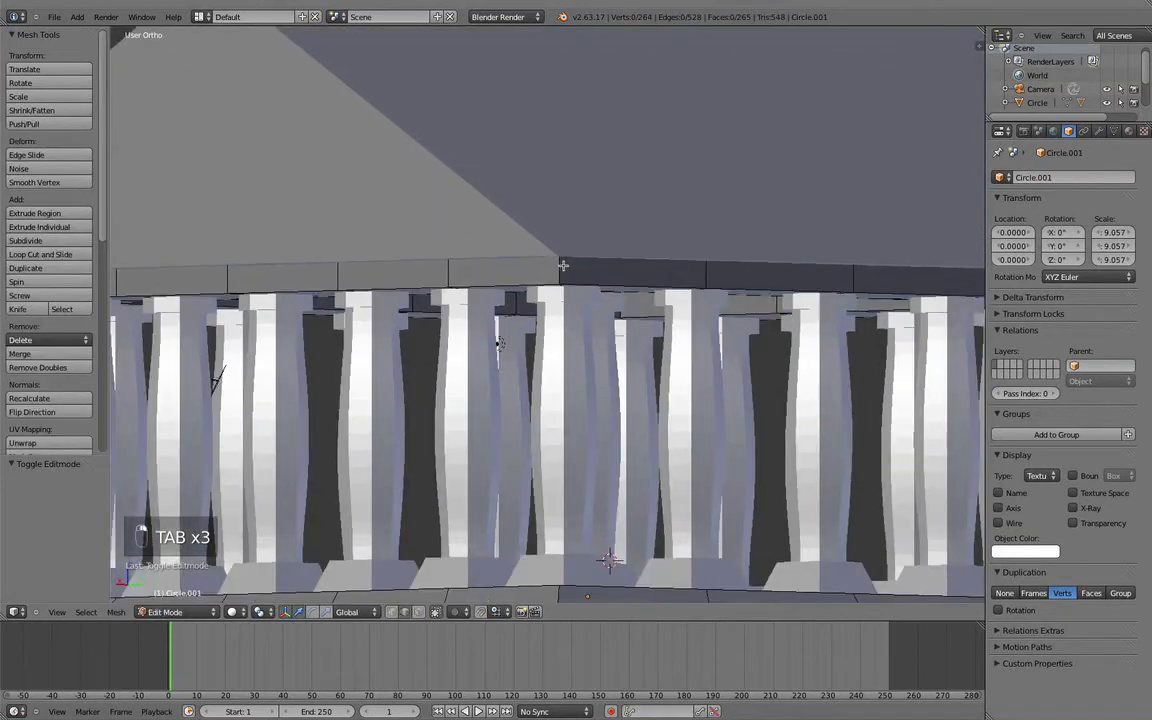
pyautogui.moveTo(563, 266); pyautogui.dragTo(582, 331, button='middle')
pyautogui.hotkey('ctrl', 'r')
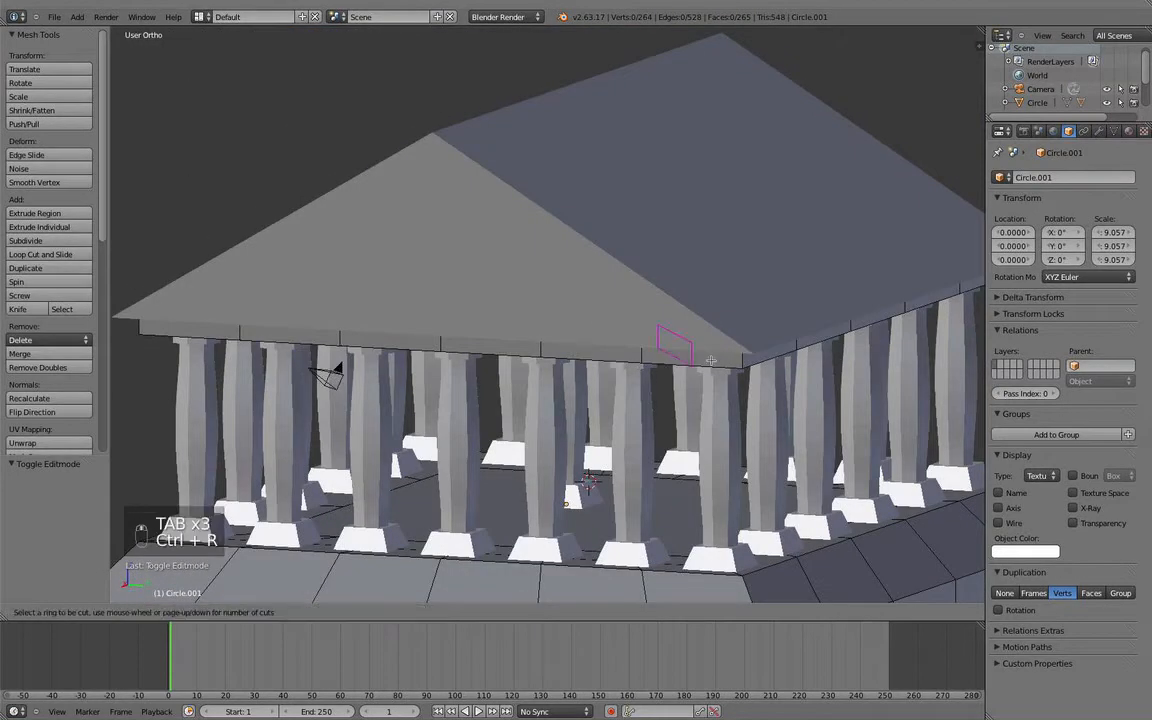
pyautogui.rightClick(766, 368)
pyautogui.scroll(3, 700, 366)
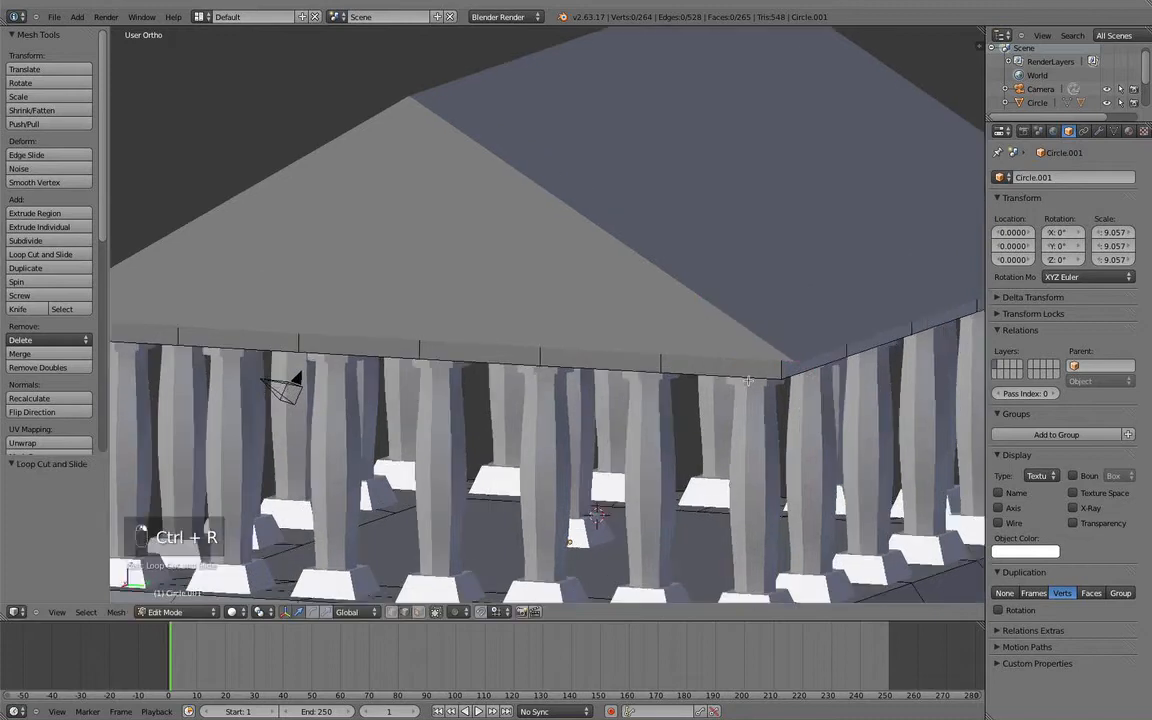
pyautogui.moveTo(670, 364); pyautogui.dragTo(652, 340, button='middle')
pyautogui.scroll(-2, 681, 347)
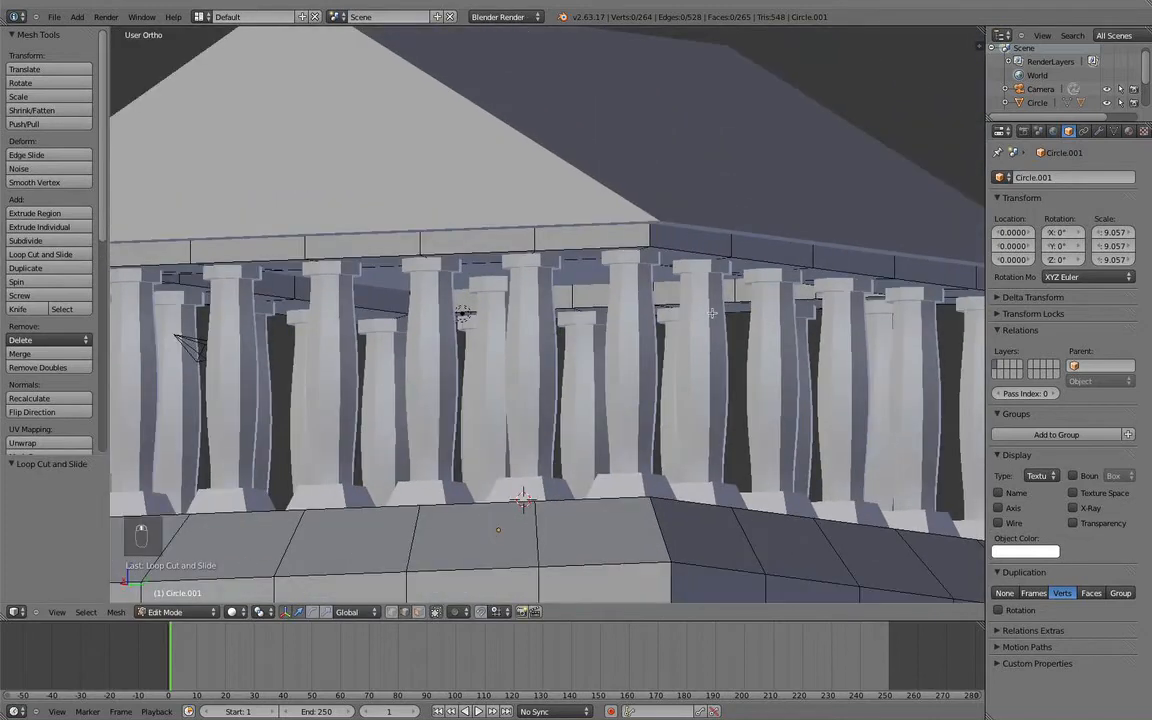
pyautogui.hotkey('ctrl', 'r')
pyautogui.scroll(2, 652, 236)
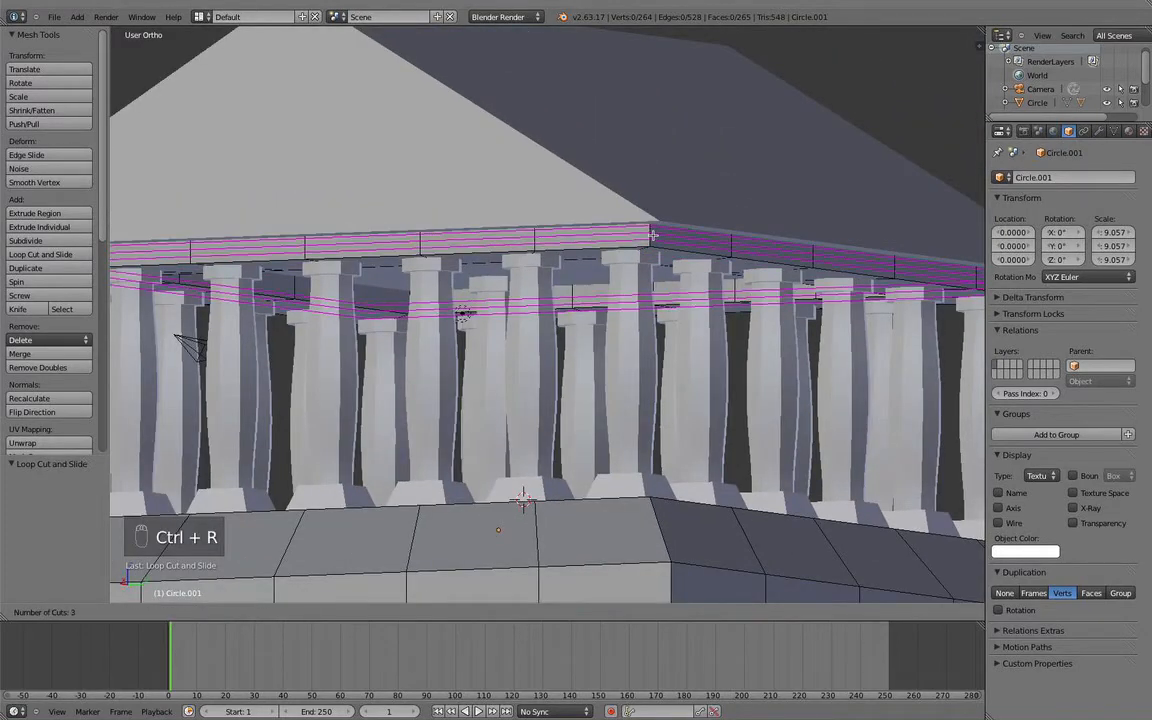
pyautogui.scroll(-1, 652, 236)
pyautogui.click(652, 236)
pyautogui.rightClick(655, 236)
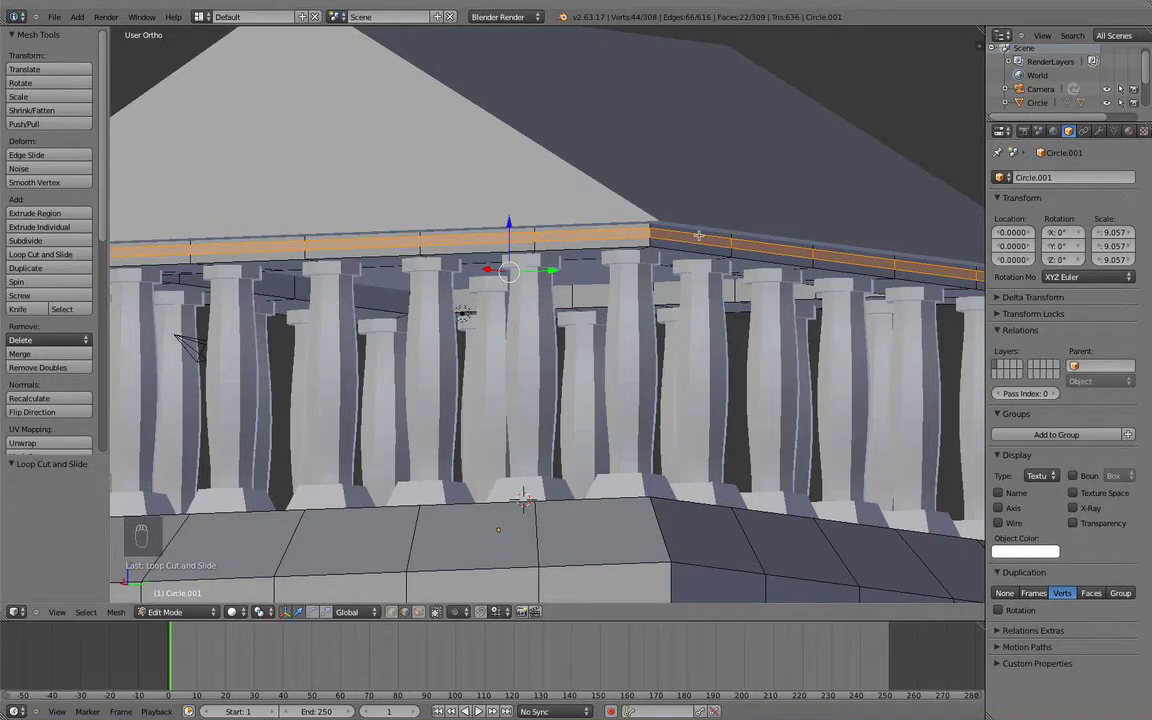
# Step: Recess the band between the beam's loop cuts using Inset with zero thickness and a depth of about -0.007, and leave edit mode
pyautogui.press('i')
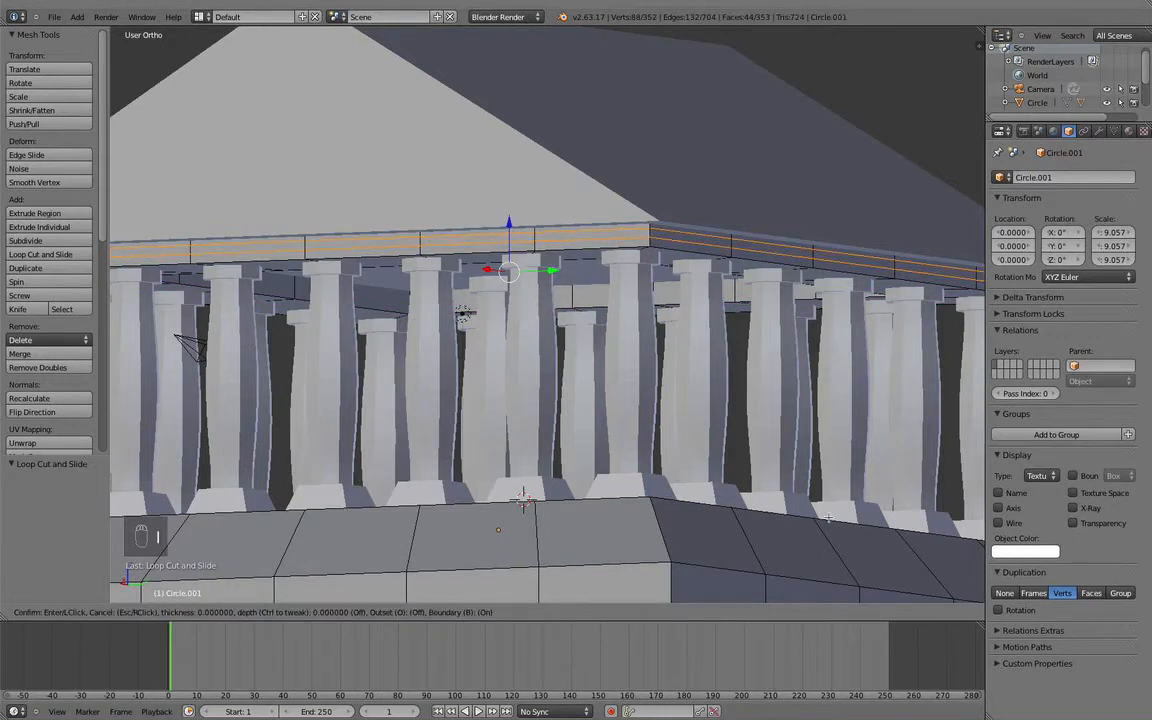
pyautogui.press('ctrl')
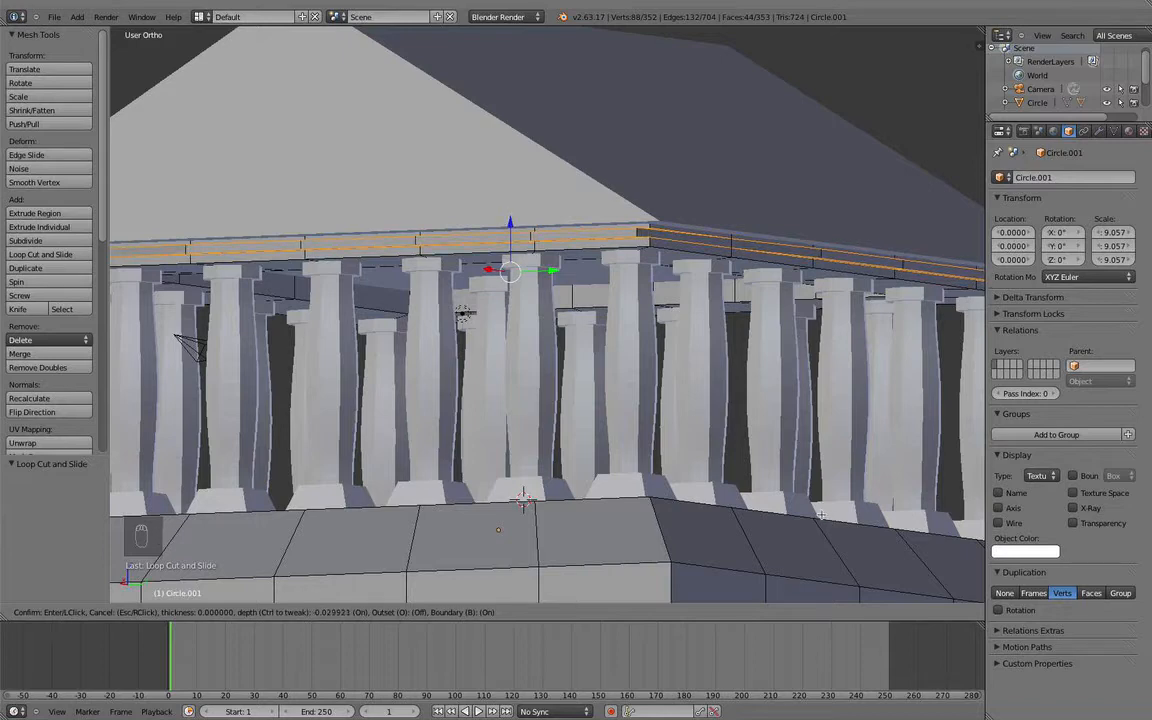
pyautogui.click(831, 514)
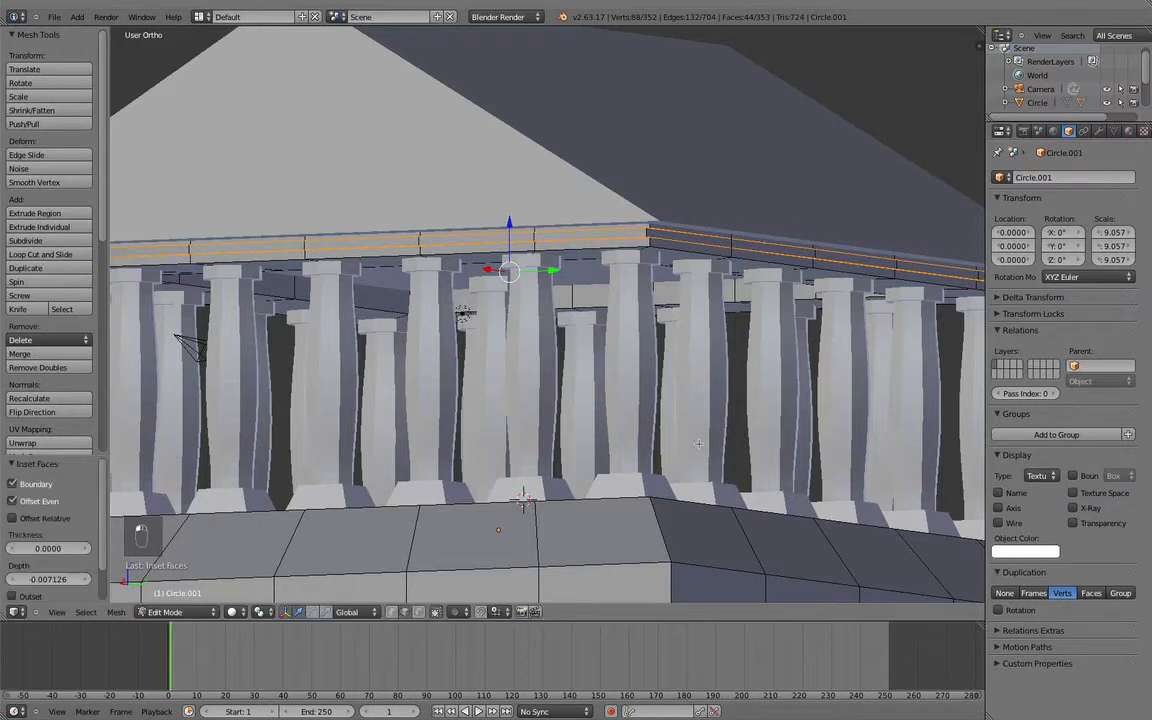
pyautogui.press('a')
pyautogui.moveTo(563, 348); pyautogui.dragTo(702, 290, button='middle')
pyautogui.press('Tab')
# Step: Enter edit mode on the roof and inset one triangular gable face by about 0.027
pyautogui.scroll(-5, 531, 375)
pyautogui.rightClick(770, 214)
pyautogui.press('Tab')
pyautogui.moveTo(770, 214); pyautogui.dragTo(560, 380, button='middle')
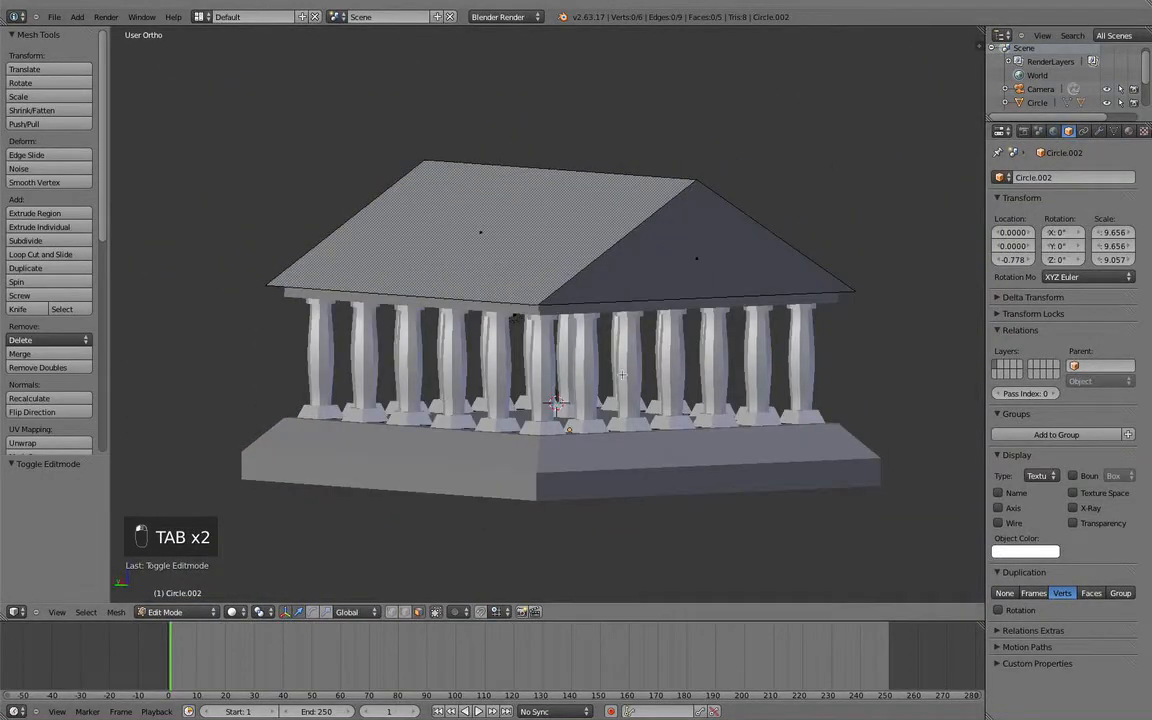
pyautogui.rightClick(696, 258)
pyautogui.moveTo(696, 258); pyautogui.dragTo(680, 272, button='middle')
pyautogui.scroll(3, 690, 286)
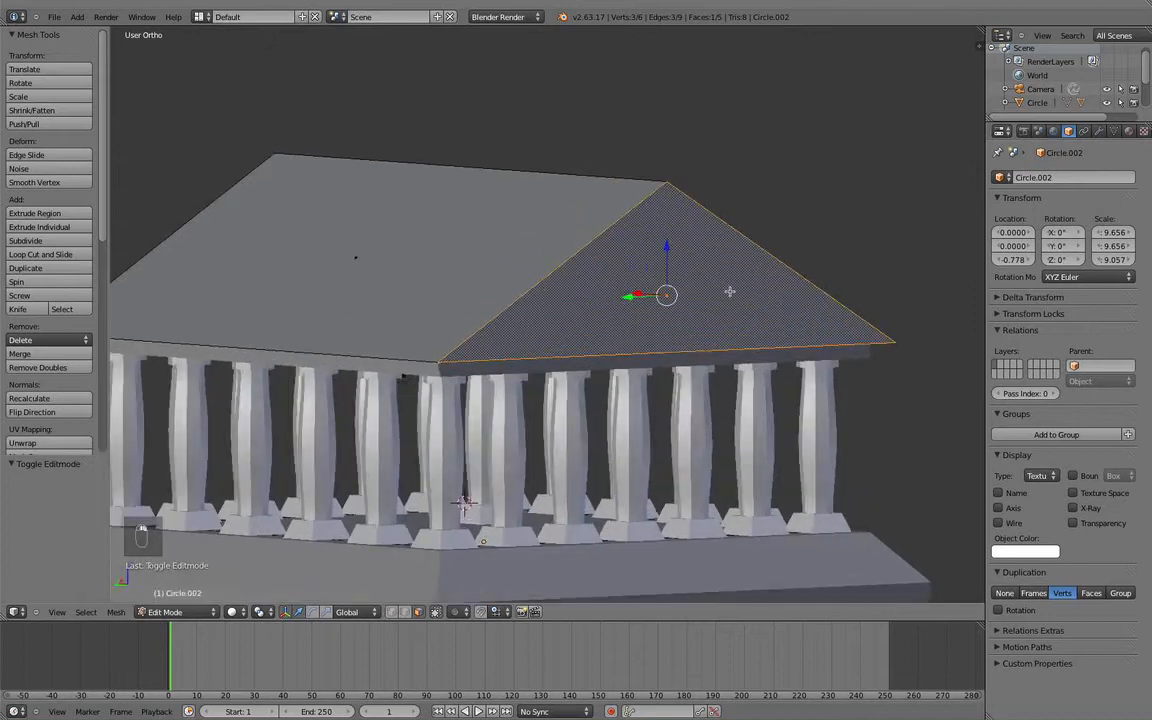
pyautogui.press('i')
pyautogui.click(706, 298)
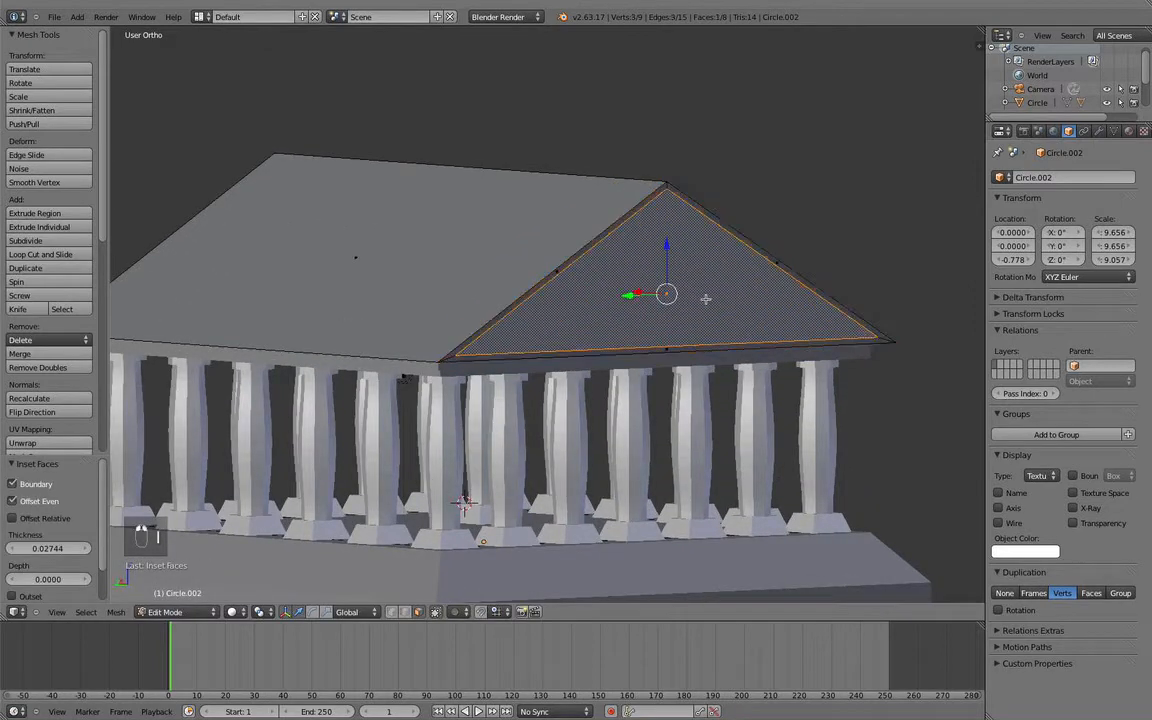
# Step: Extrude the inset gable face slightly inward and deselect everything
pyautogui.press('e')
pyautogui.click(712, 300)
pyautogui.press('a')
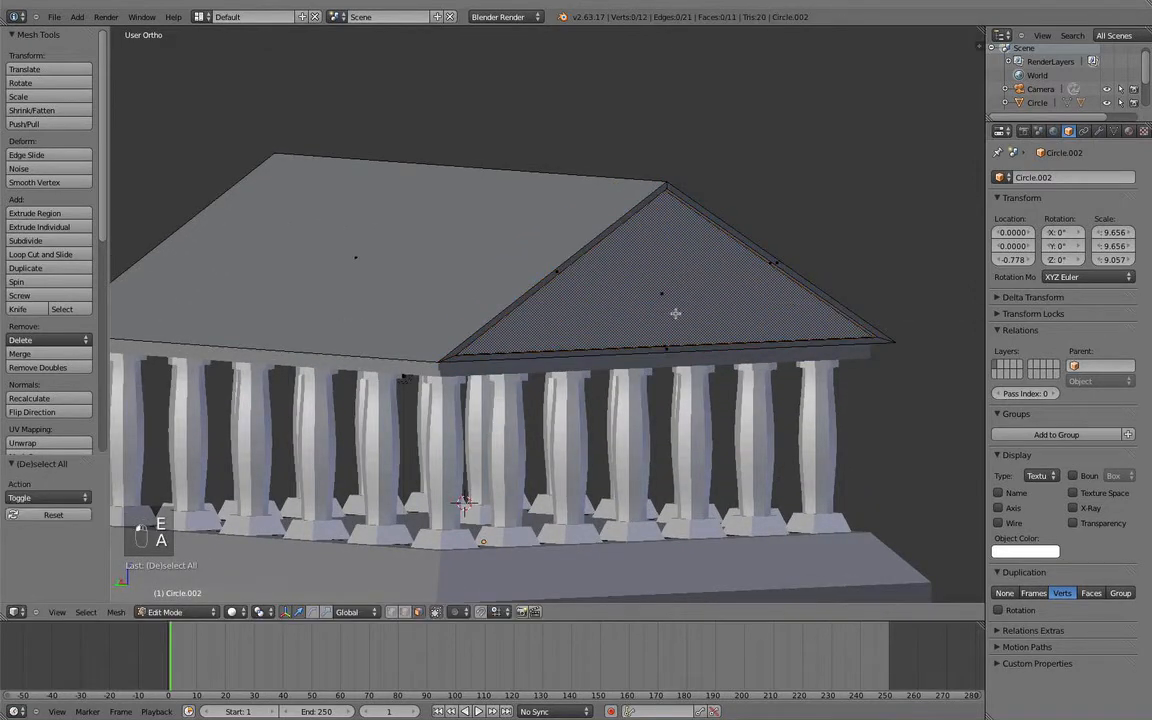
# Step: Inset the opposite gable face by about 0.030, extrude it inward about 0.085 and deselect everything
pyautogui.moveTo(674, 314); pyautogui.dragTo(423, 232, button='middle')
pyautogui.rightClick(313, 334)
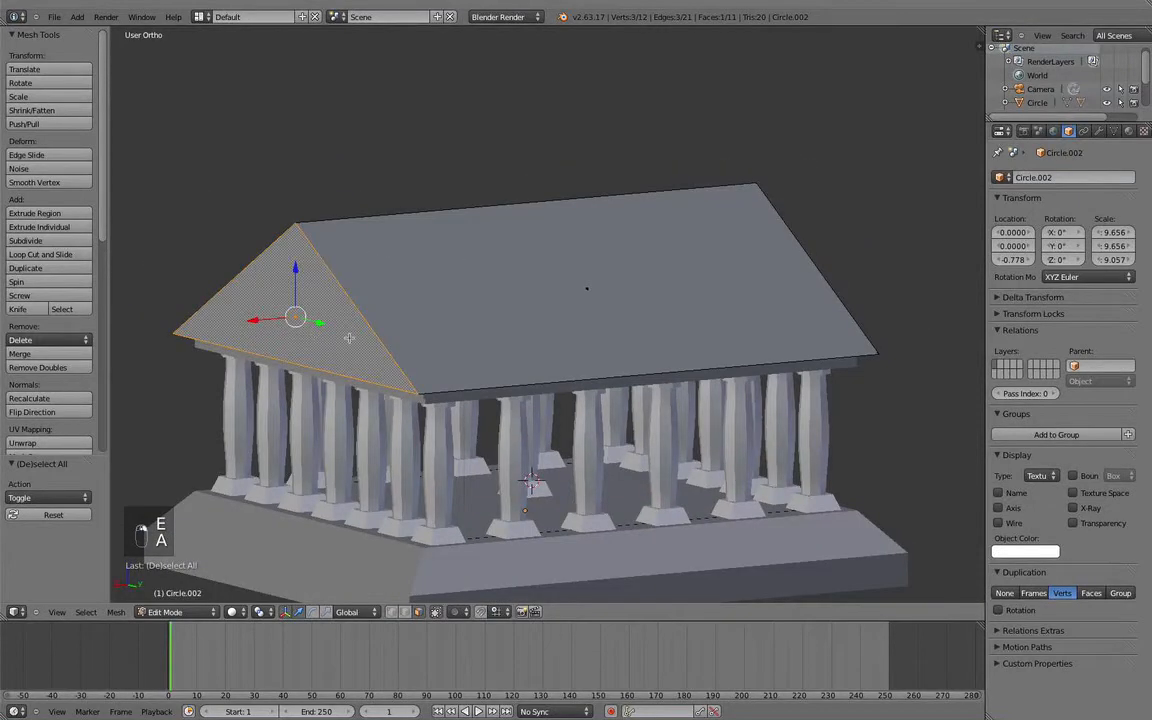
pyautogui.press('i')
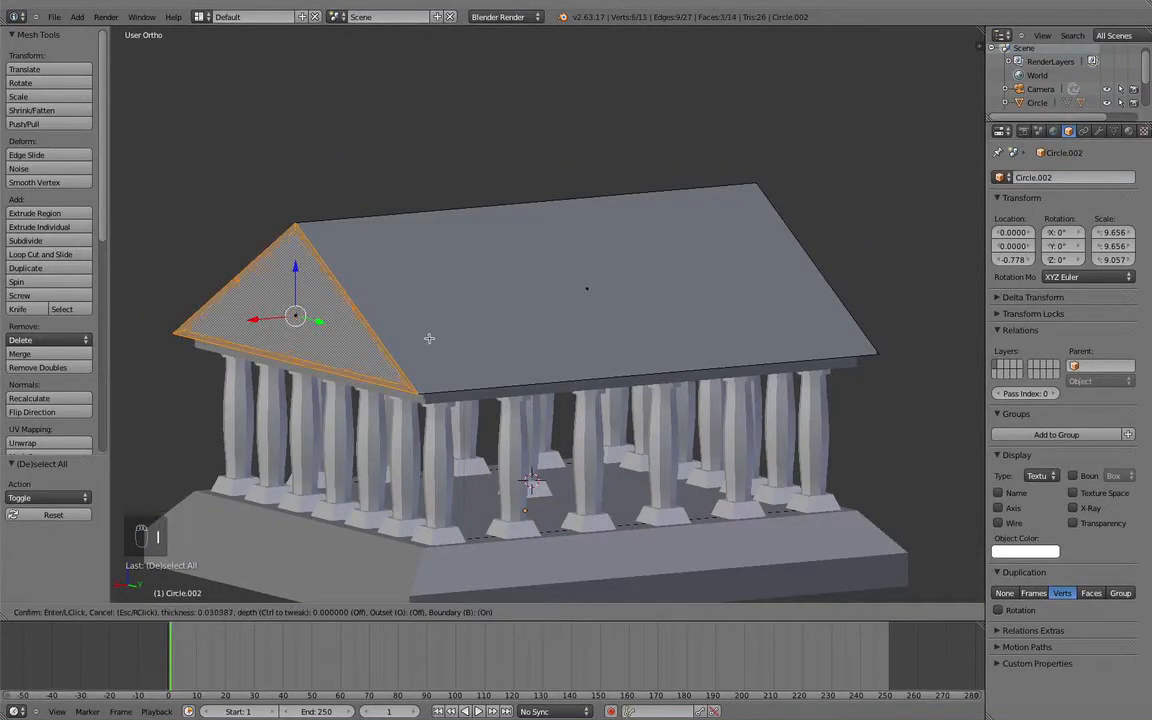
pyautogui.click(428, 338)
pyautogui.press('e')
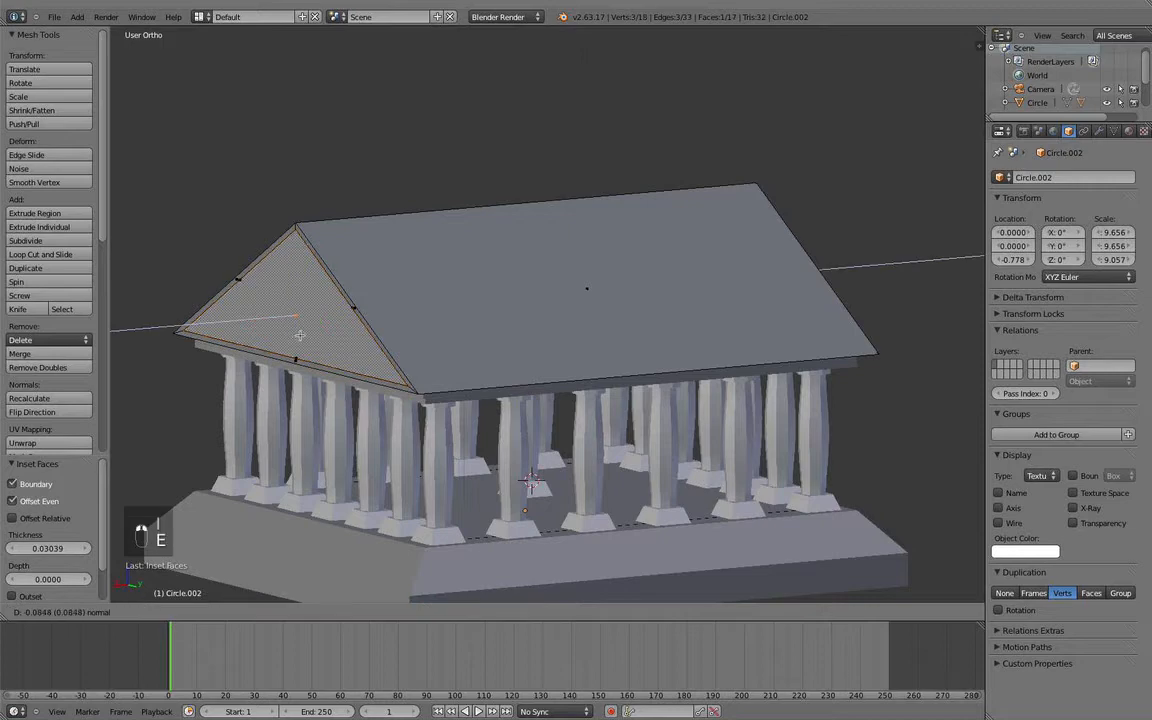
pyautogui.click(302, 334)
pyautogui.press('a')
pyautogui.scroll(-2, 310, 333)
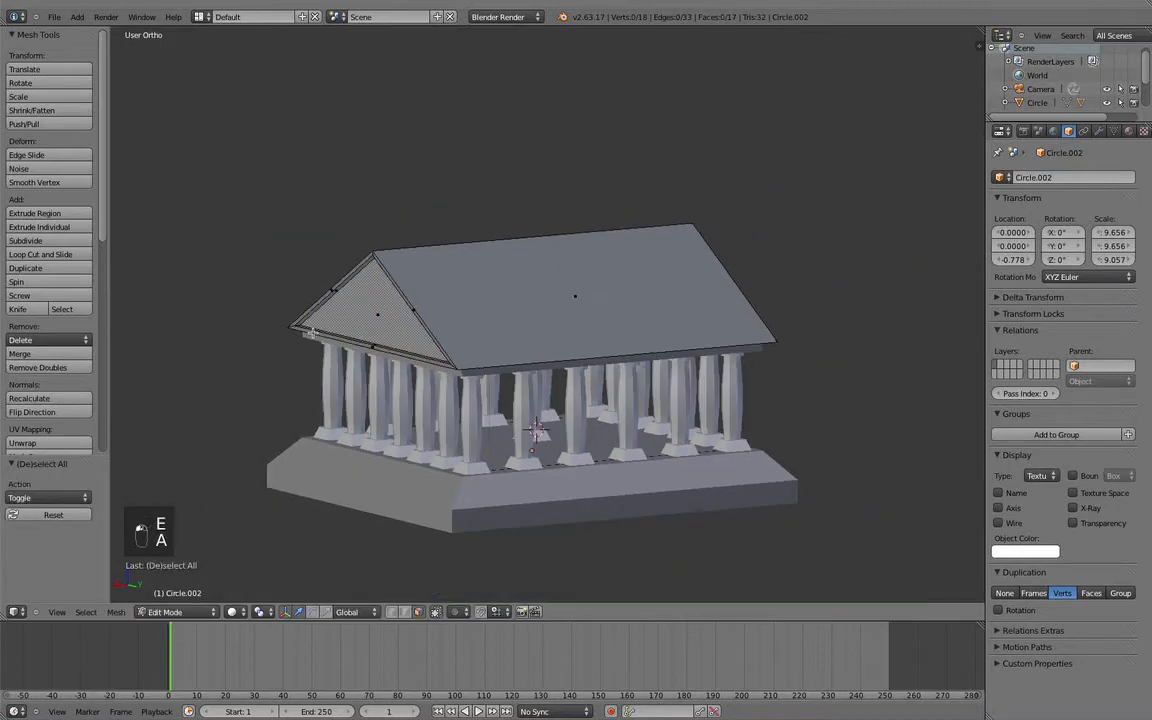
# Step: Switch to perspective view, return to object mode and inspect the finished temple from several sides
pyautogui.moveTo(360, 324); pyautogui.dragTo(618, 316, button='middle')
pyautogui.scroll(3, 467, 354)
pyautogui.press('Tab')
pyautogui.press('Tab')
pyautogui.press('KP_5')
pyautogui.scroll(-3, 592, 401)
pyautogui.press('Tab')
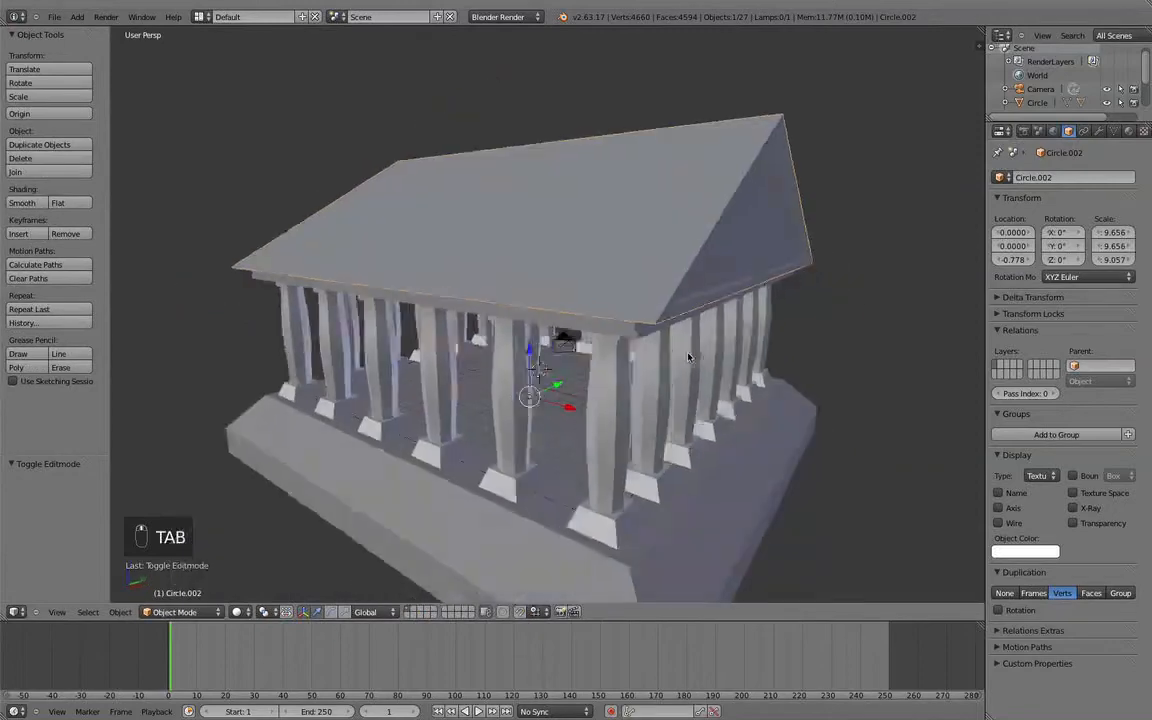
pyautogui.scroll(6, 618, 316)
pyautogui.scroll(-8, 666, 349)
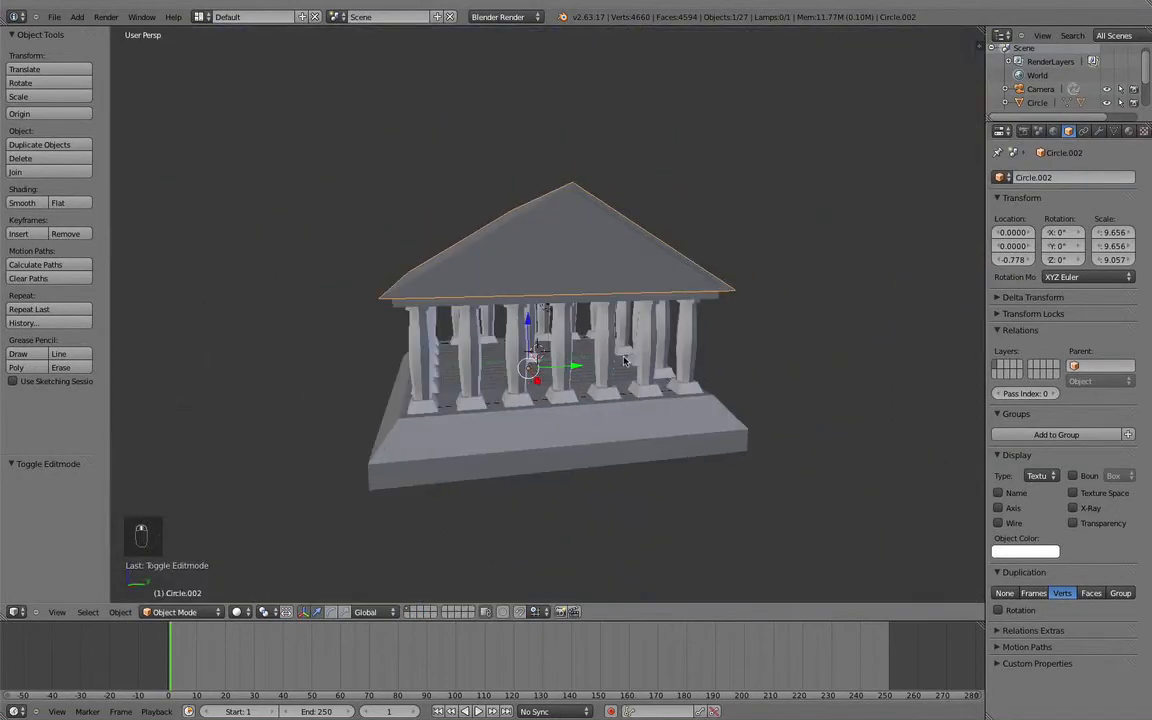
# Step: Switch the render engine to Cycles Render and enable ambient occlusion for the world
pyautogui.click(505, 16)
pyautogui.click(460, 52)
pyautogui.moveTo(470, 75); pyautogui.dragTo(476, 116, button='middle')
pyautogui.scroll(1, 476, 116)
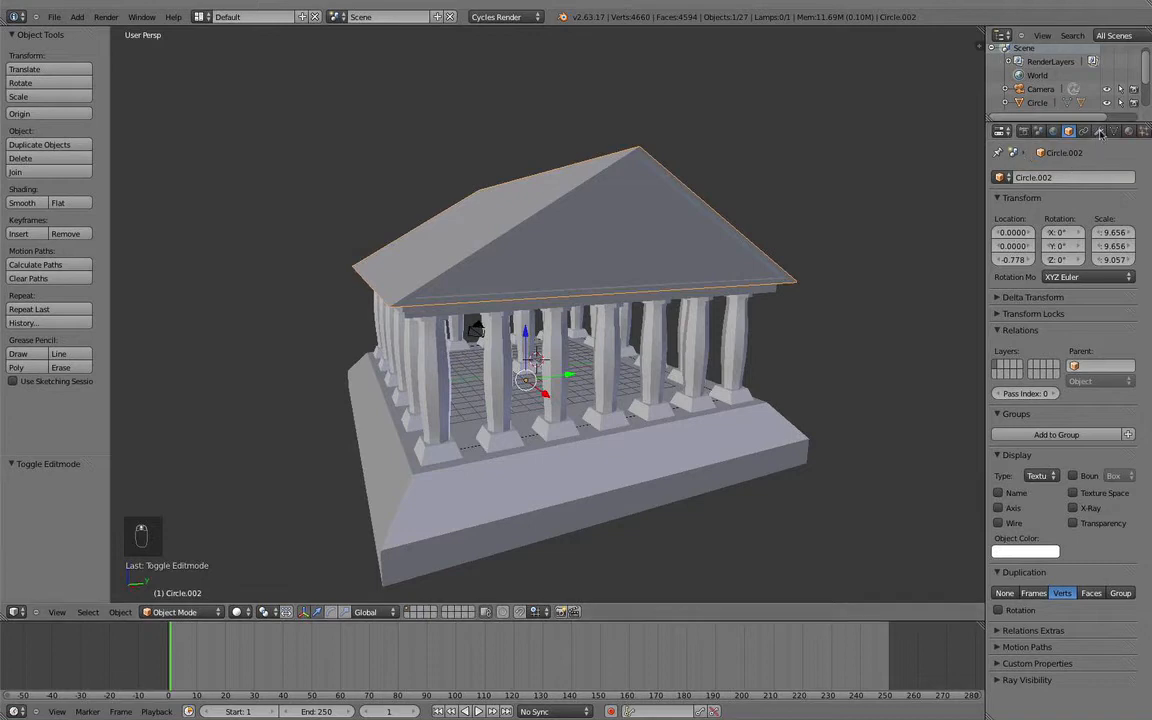
pyautogui.click(1054, 132)
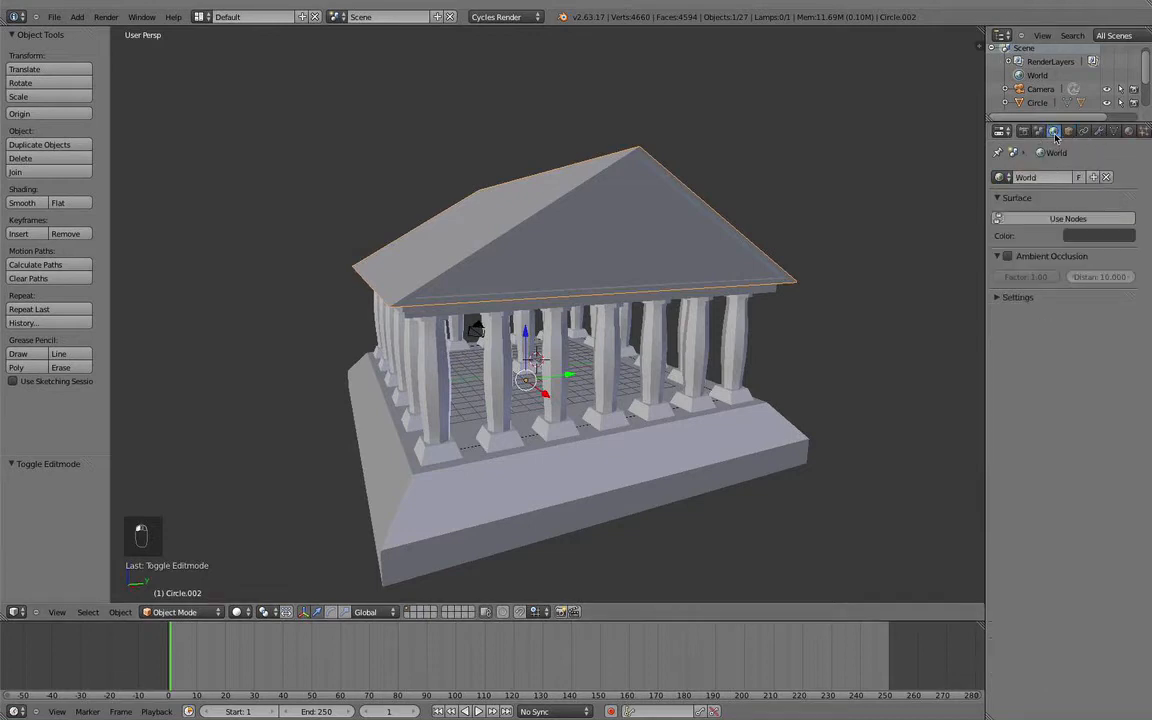
pyautogui.click(1008, 256)
# Step: Preview the temple with Rendered viewport shading, and return to solid shading in object mode
pyautogui.click(241, 612)
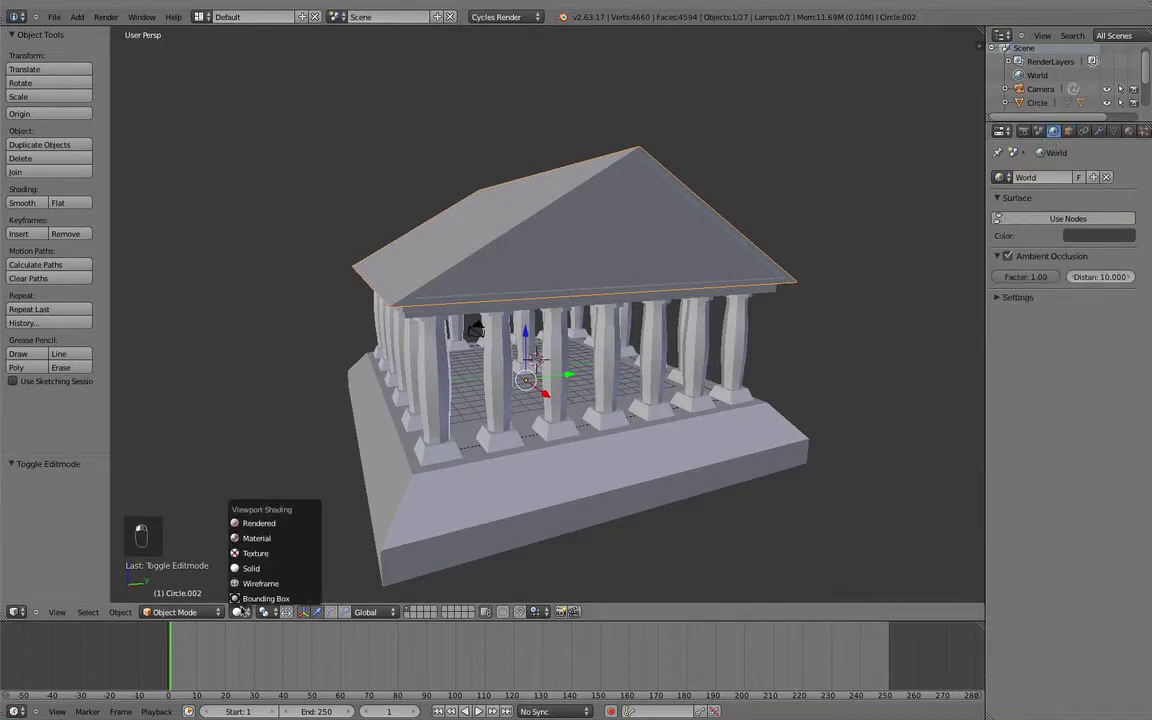
pyautogui.click(248, 473)
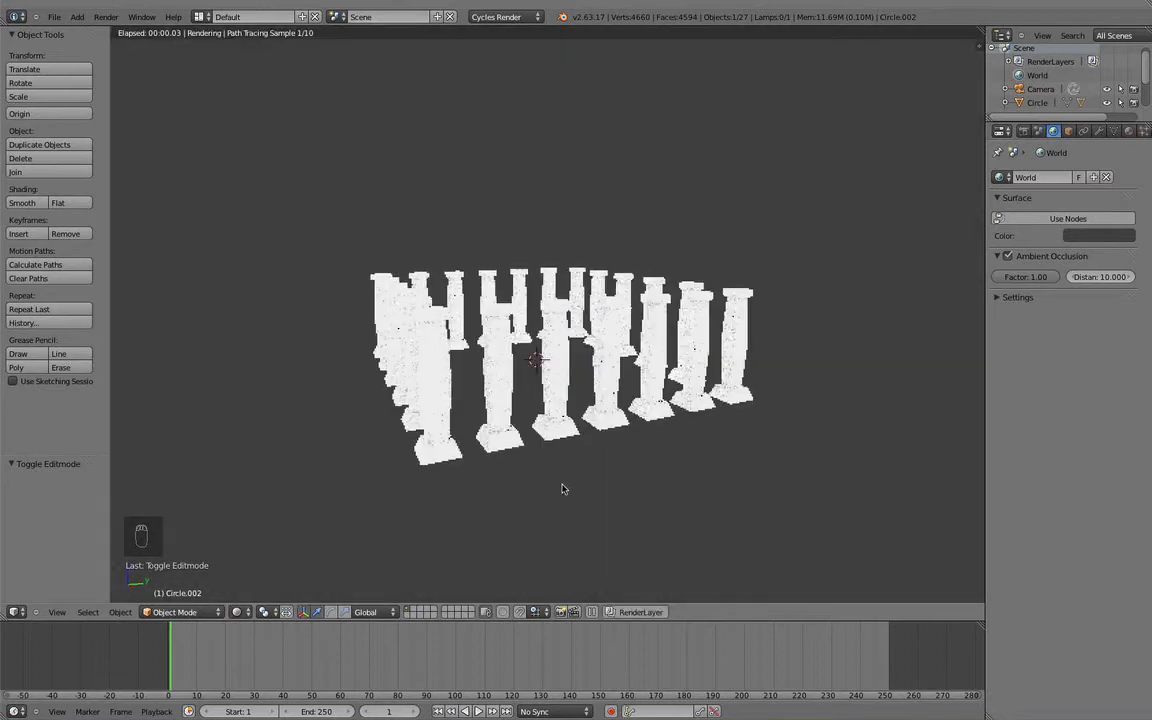
pyautogui.press('Tab')
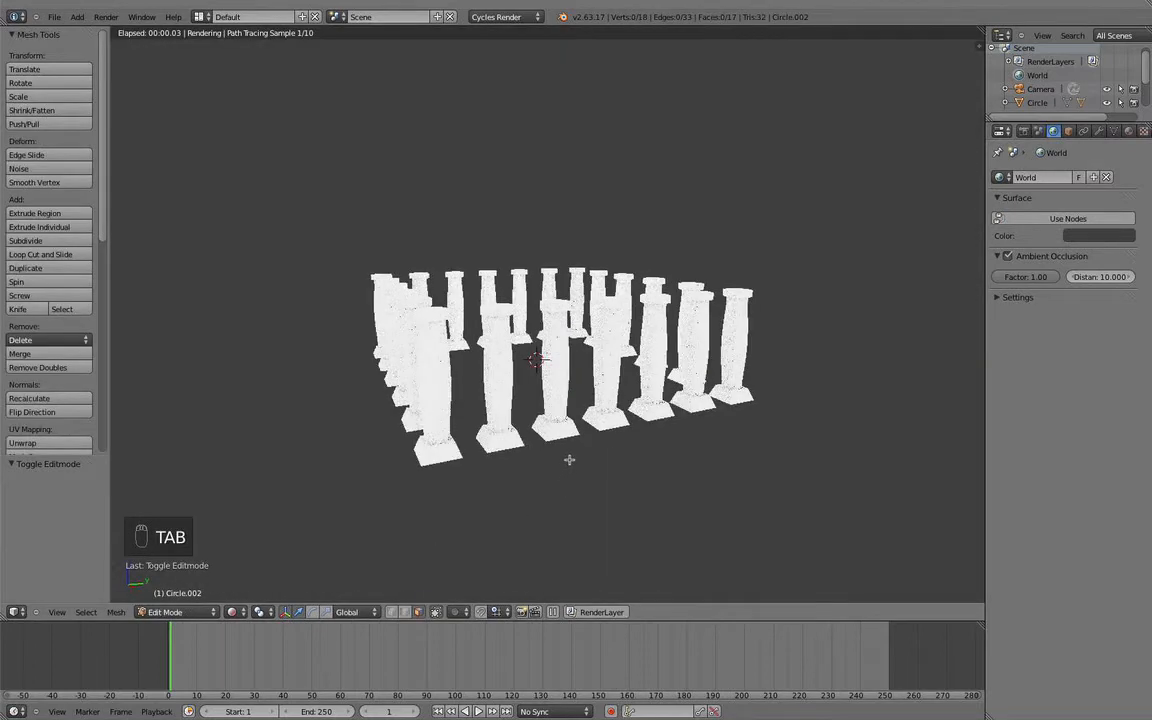
pyautogui.press('z')
pyautogui.press('z')
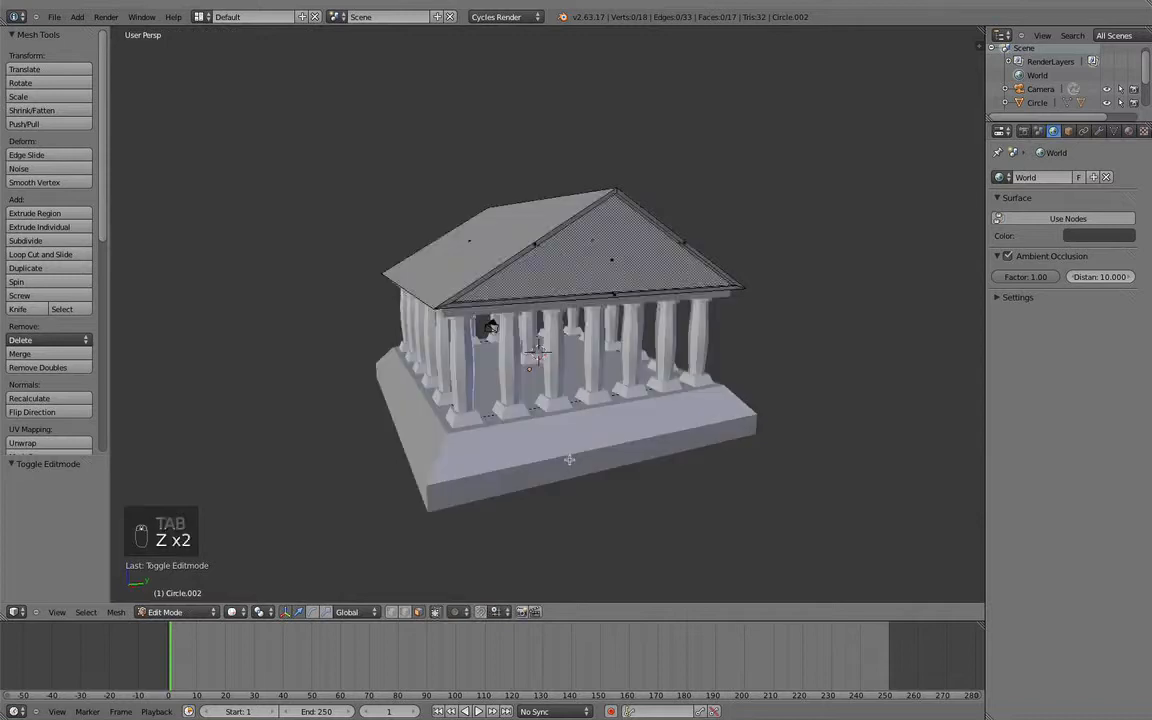
pyautogui.press('Tab')
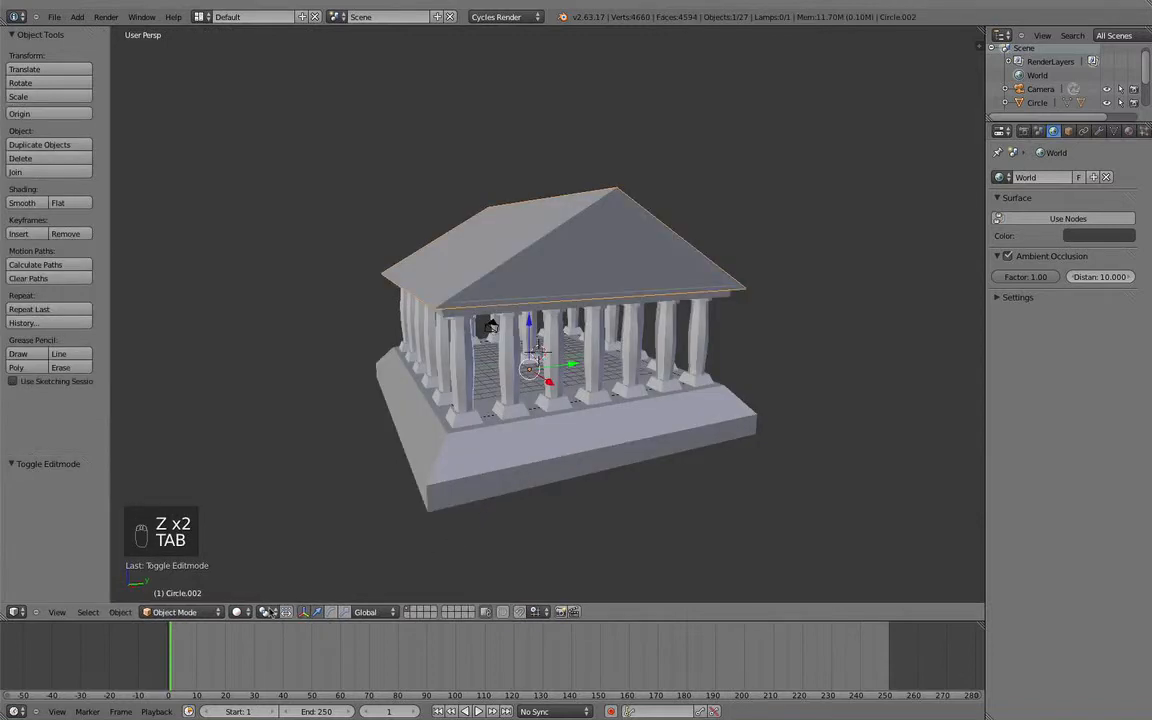
# Step: Preview the rendered viewport again from another angle, go back to solid shading and deselect everything
pyautogui.click(240, 611)
pyautogui.click(300, 519)
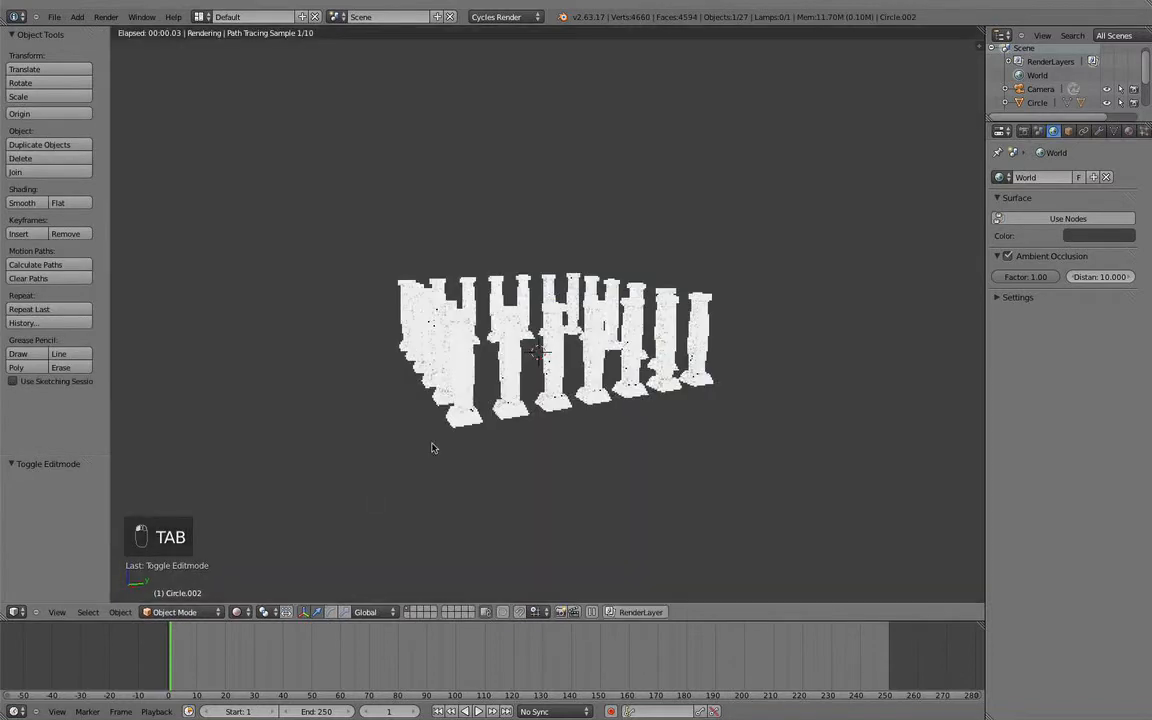
pyautogui.moveTo(432, 447); pyautogui.dragTo(470, 373, button='middle')
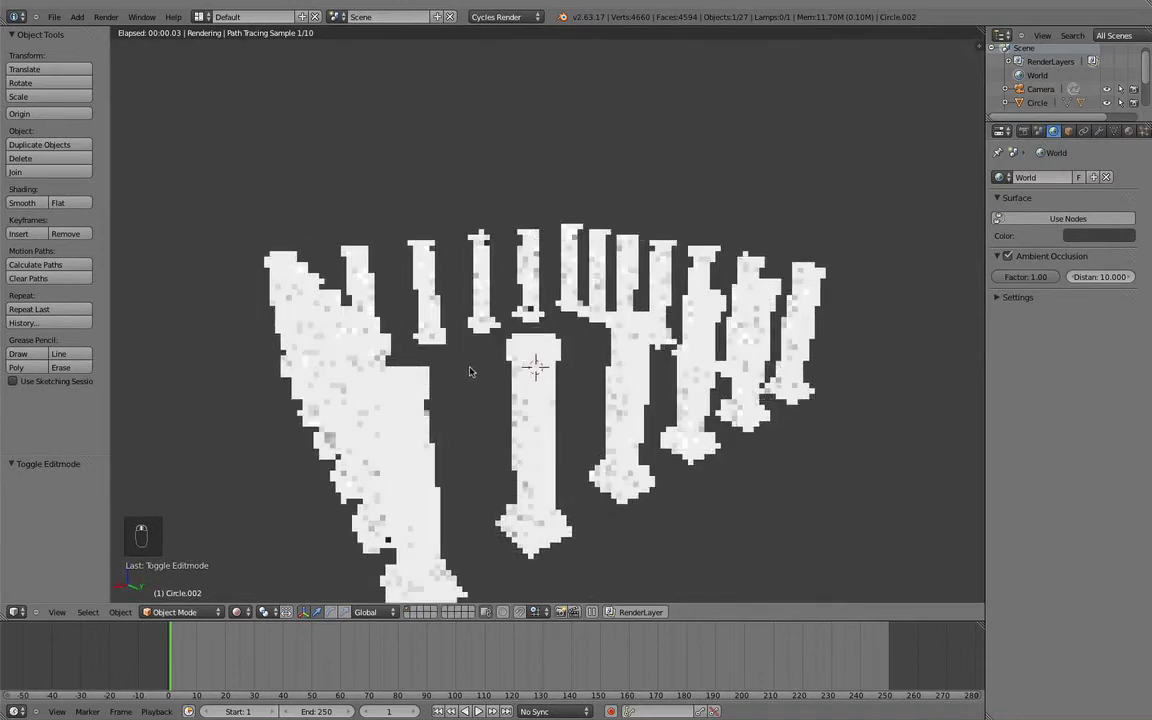
pyautogui.press('z')
pyautogui.press('z')
pyautogui.scroll(-5, 478, 365)
pyautogui.press('a')
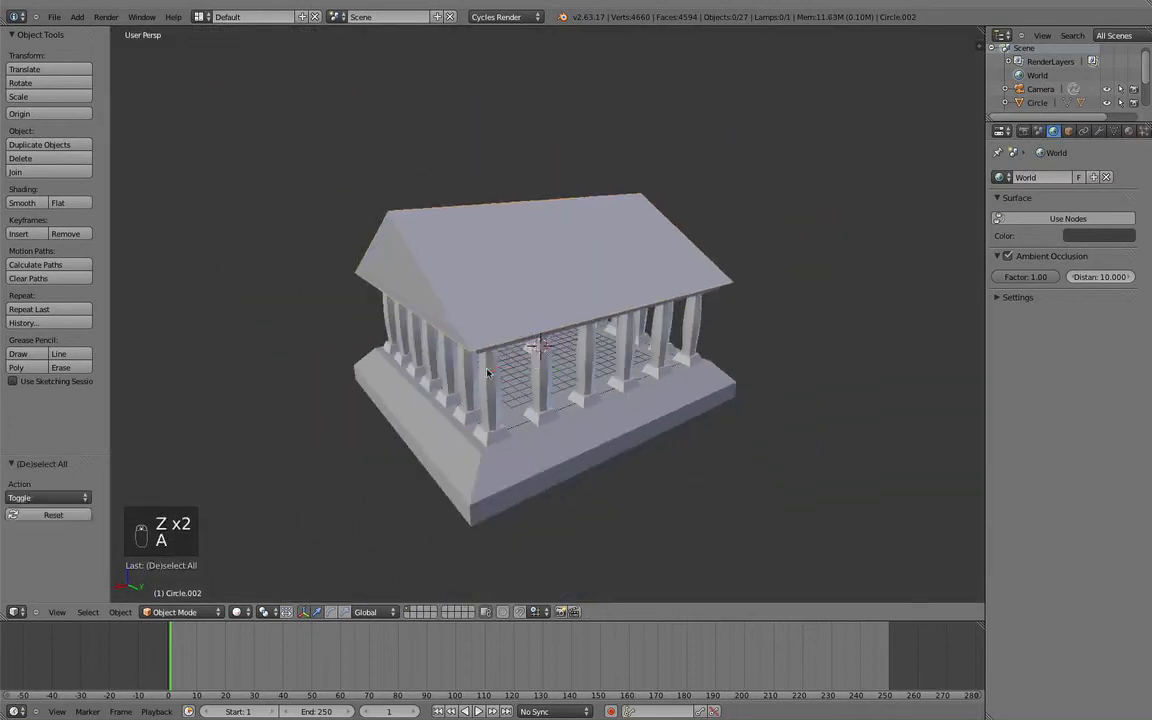
# Step: Select the original column inside the temple, run Make Duplicates Real on it, deselect everything and inspect the columns
pyautogui.scroll(3, 489, 360)
pyautogui.scroll(4, 490, 360)
pyautogui.scroll(-2, 478, 375)
pyautogui.scroll(3, 504, 360)
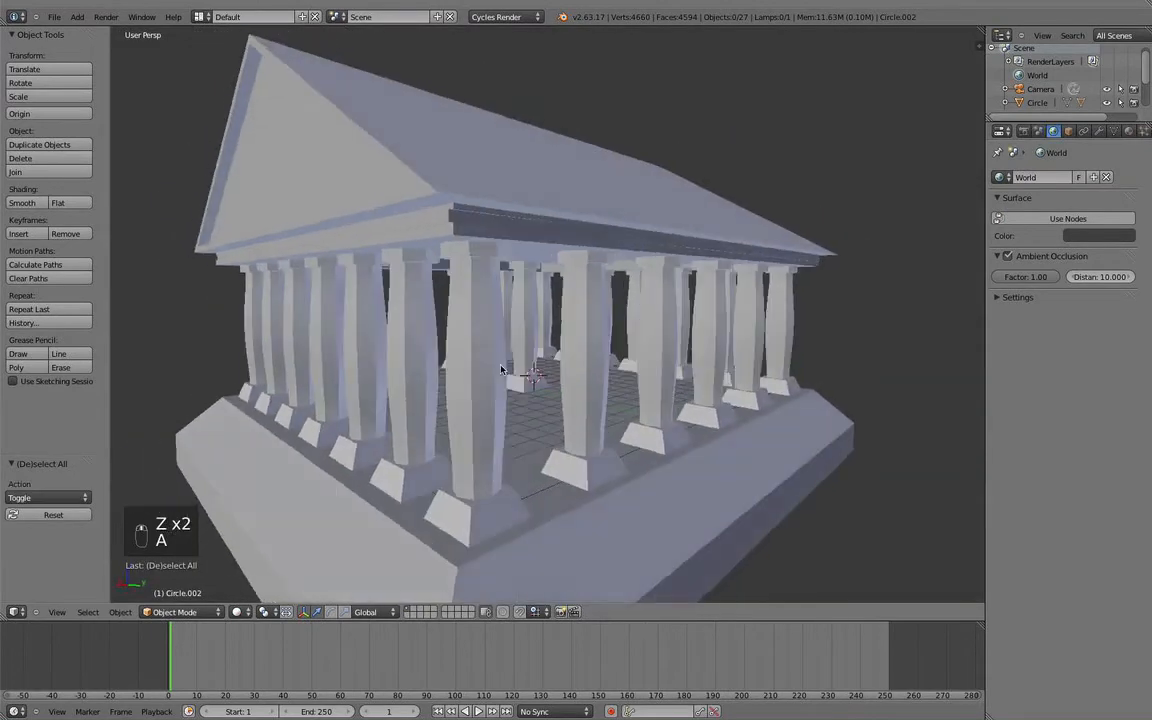
pyautogui.scroll(2, 530, 373)
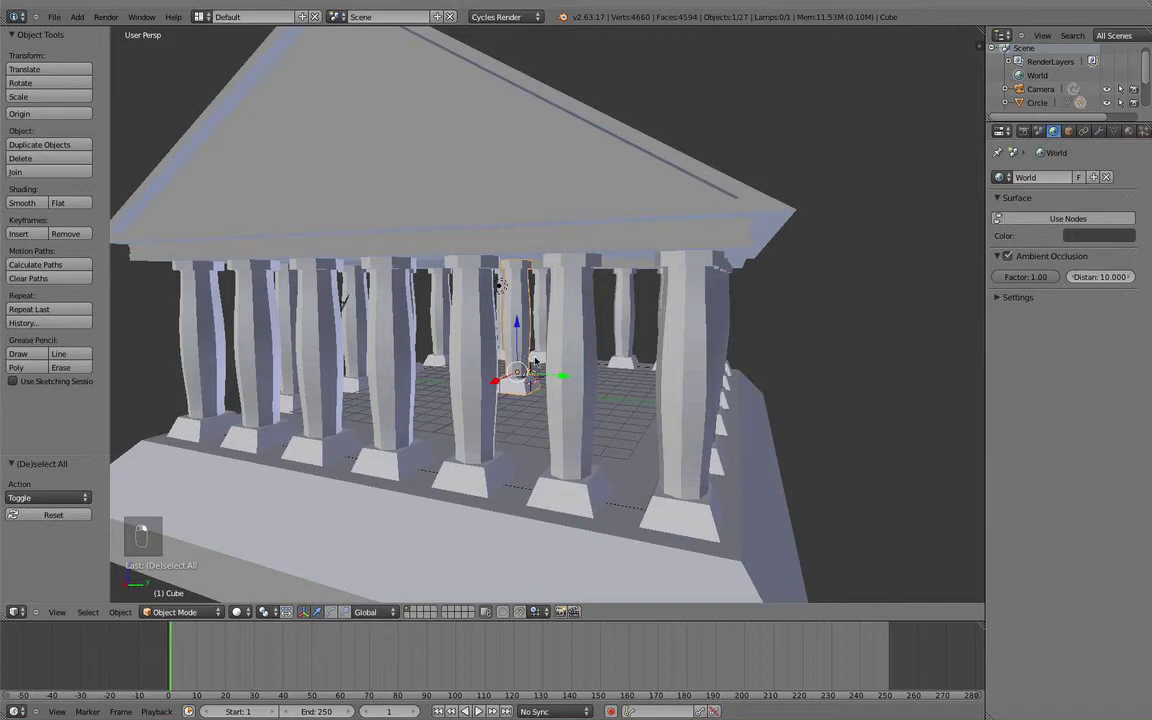
pyautogui.scroll(-5, 535, 362)
pyautogui.press('space')
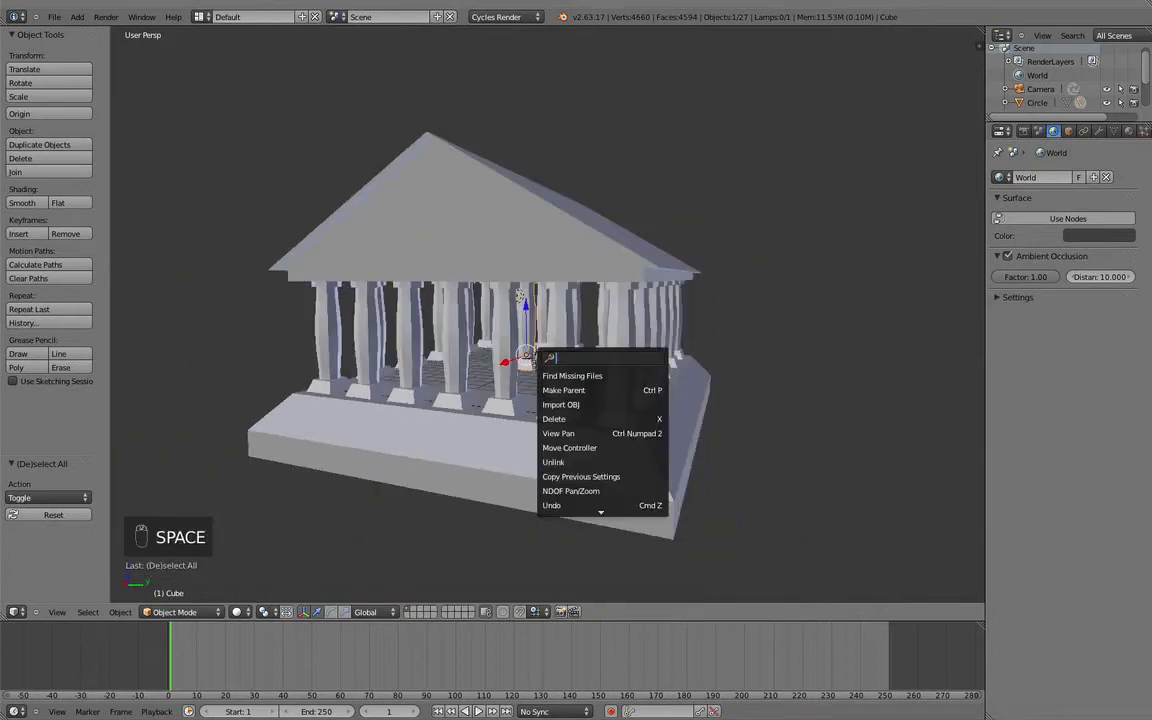
pyautogui.write('make')
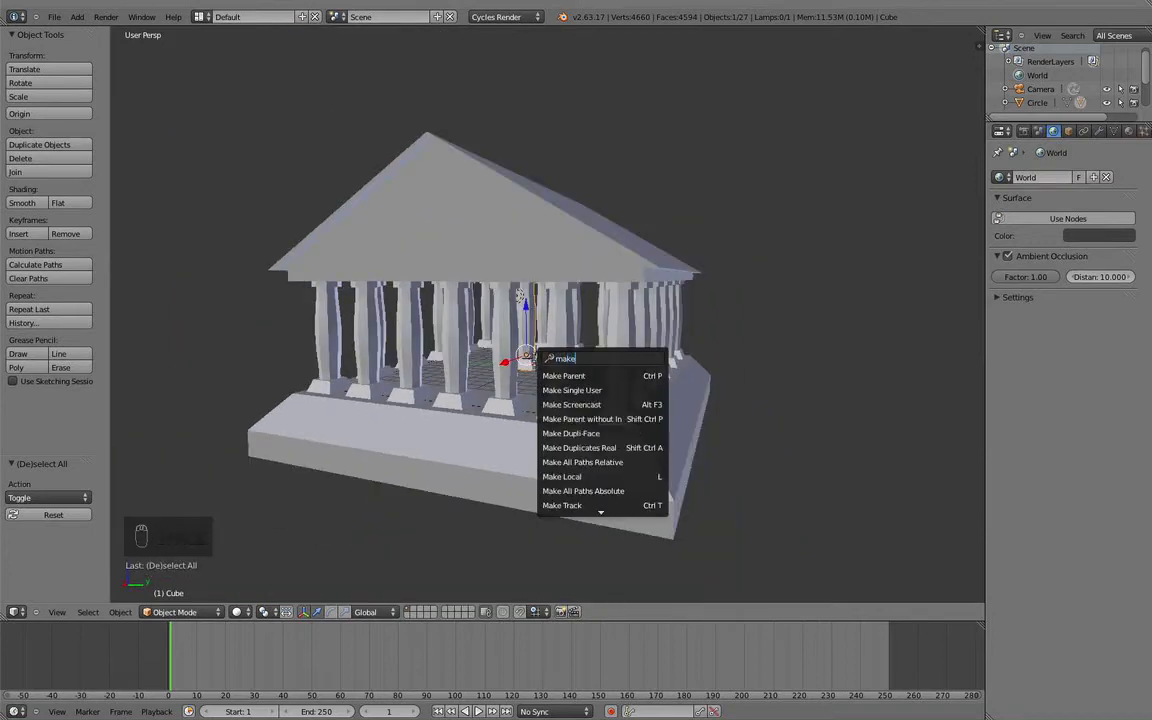
pyautogui.click(606, 448)
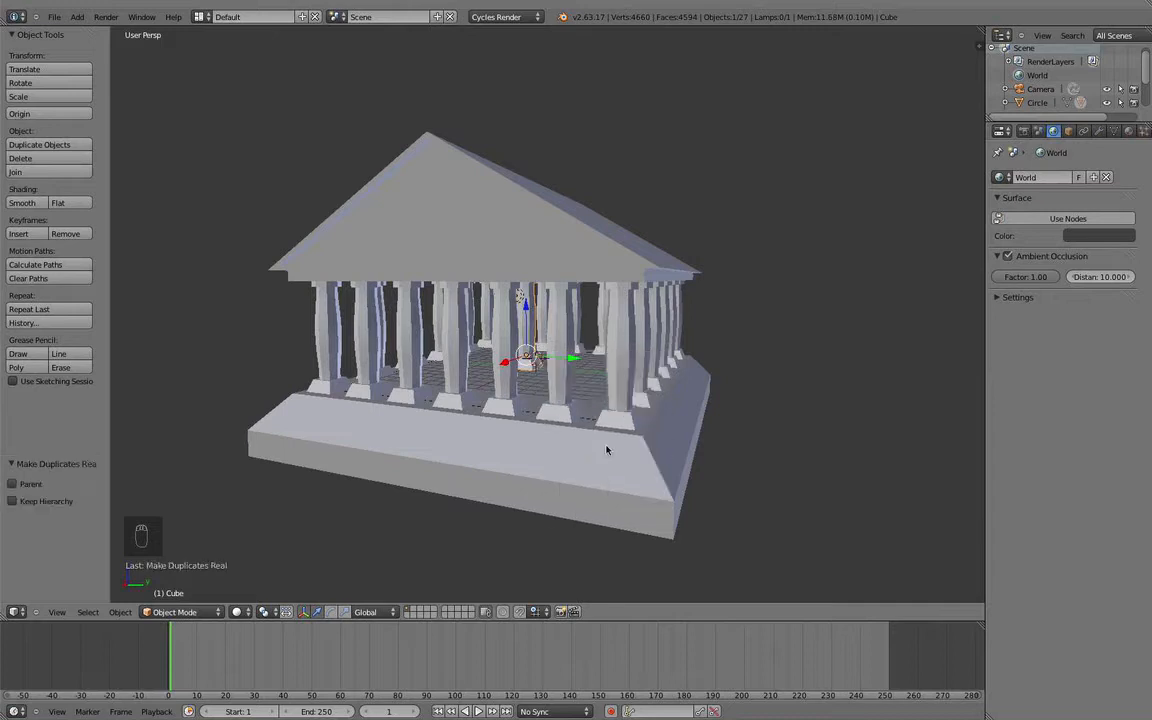
pyautogui.press('a')
pyautogui.moveTo(779, 303); pyautogui.dragTo(748, 298, button='middle')
pyautogui.scroll(5, 700, 290)
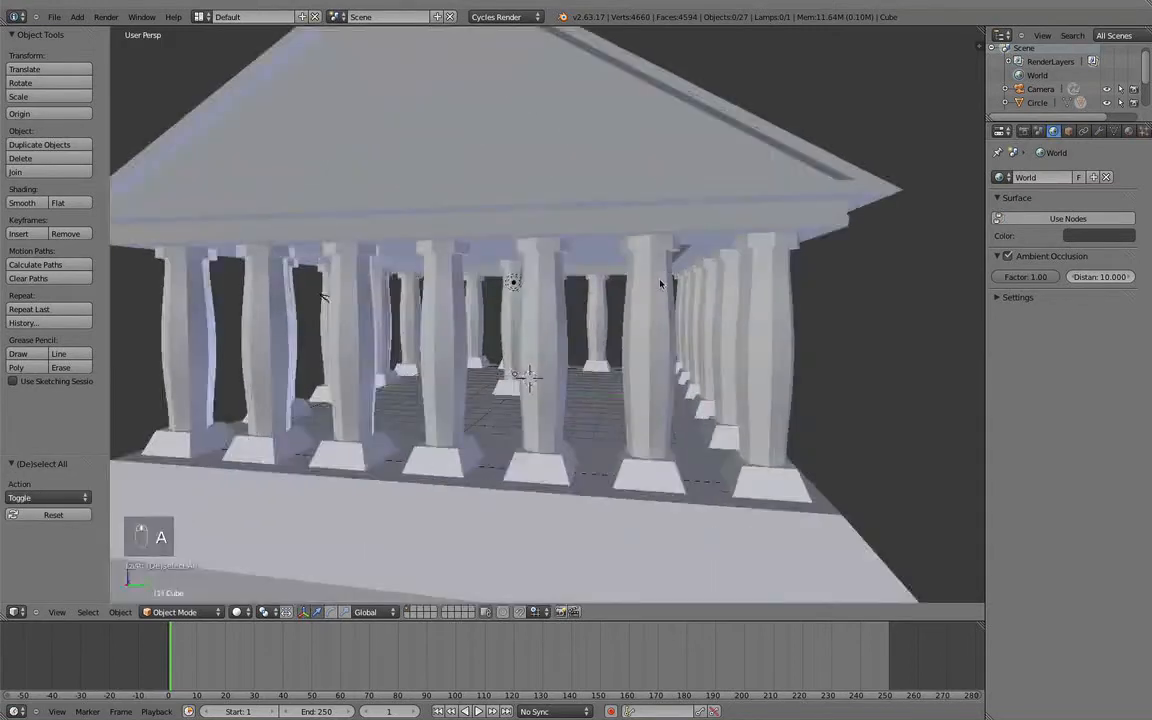
# Step: Select the temple's base and beam object, view the columns up close and check the mesh in edit mode
pyautogui.rightClick(553, 393)
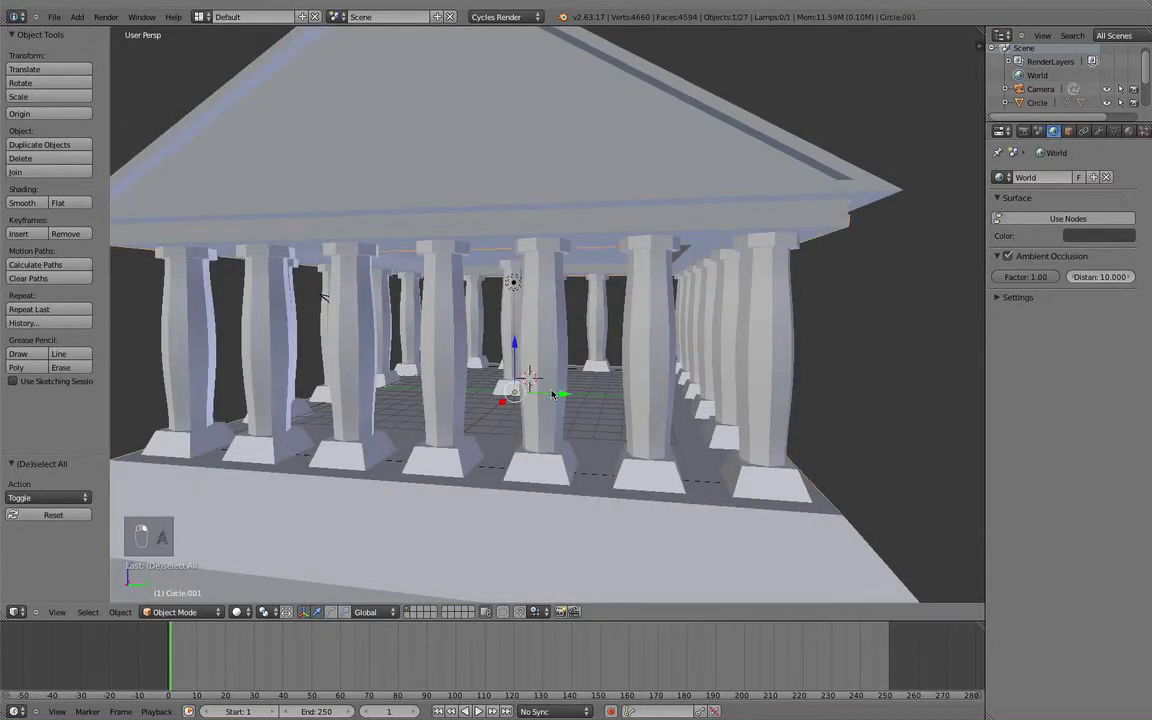
pyautogui.scroll(-6, 543, 403)
pyautogui.moveTo(540, 429); pyautogui.dragTo(522, 358, button='middle')
pyautogui.scroll(4, 536, 376)
pyautogui.press('Tab')
pyautogui.press('Tab')
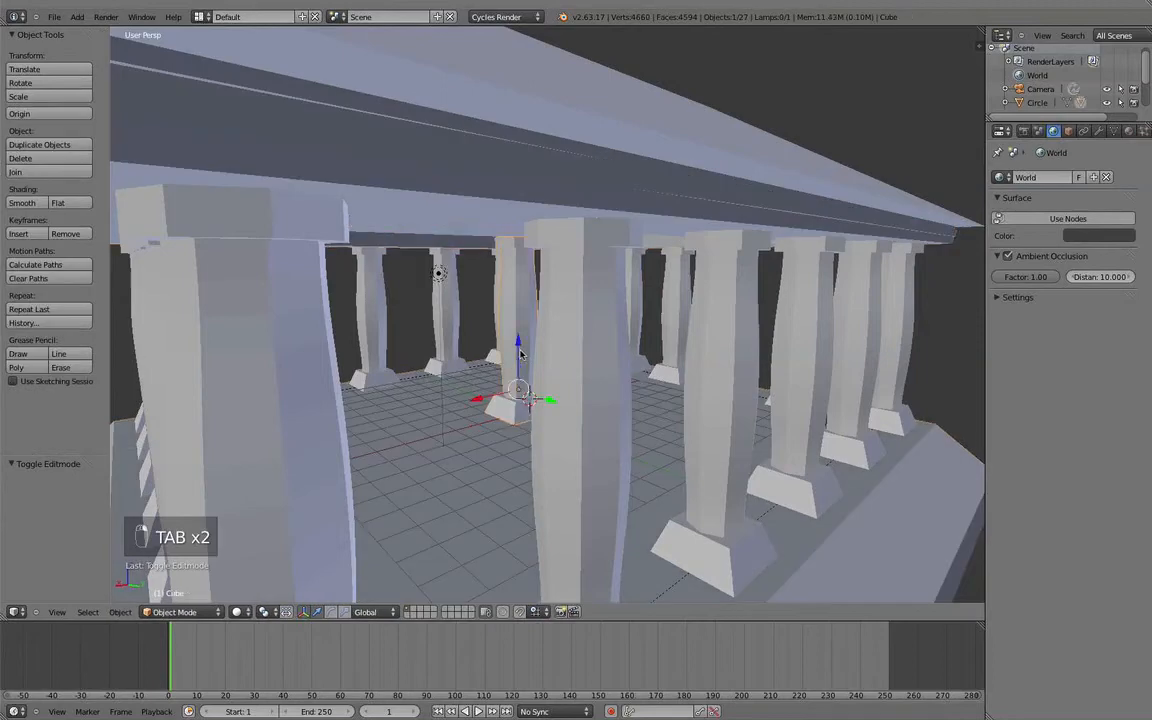
# Step: Try Make Duplicates Real on the original column inside the temple and check its mesh in edit mode
pyautogui.rightClick(522, 357)
pyautogui.press('Tab')
pyautogui.press('Tab')
pyautogui.scroll(-4, 521, 356)
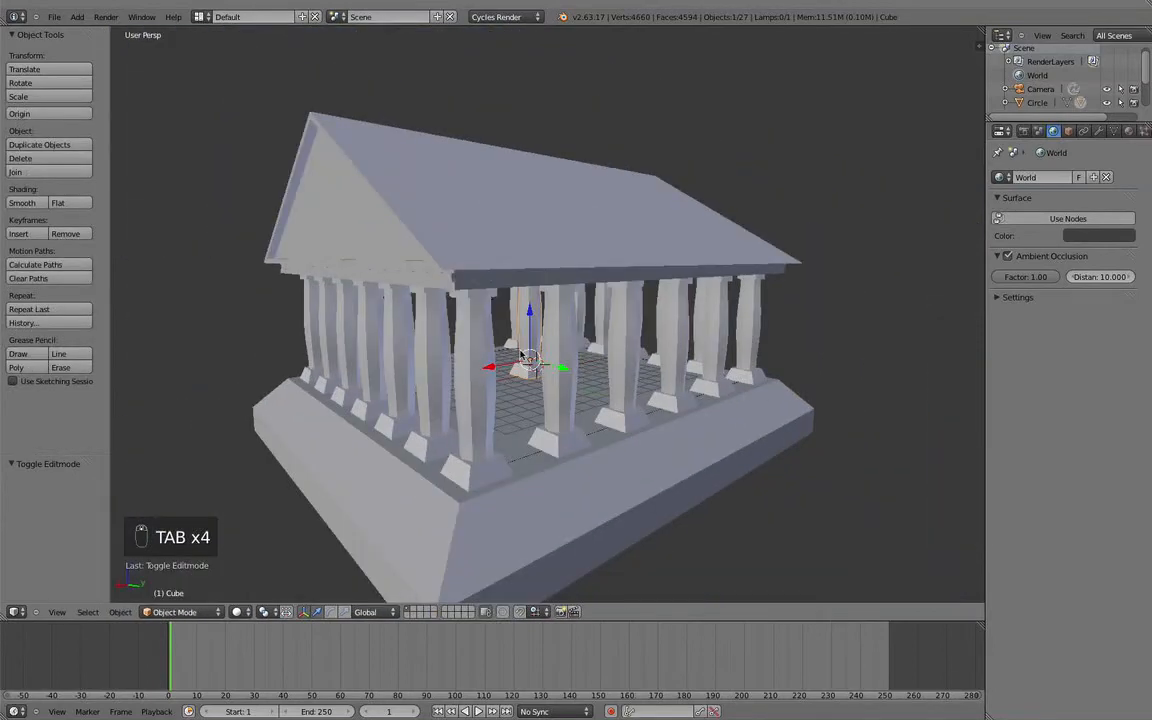
pyautogui.press('space')
pyautogui.press('Return')
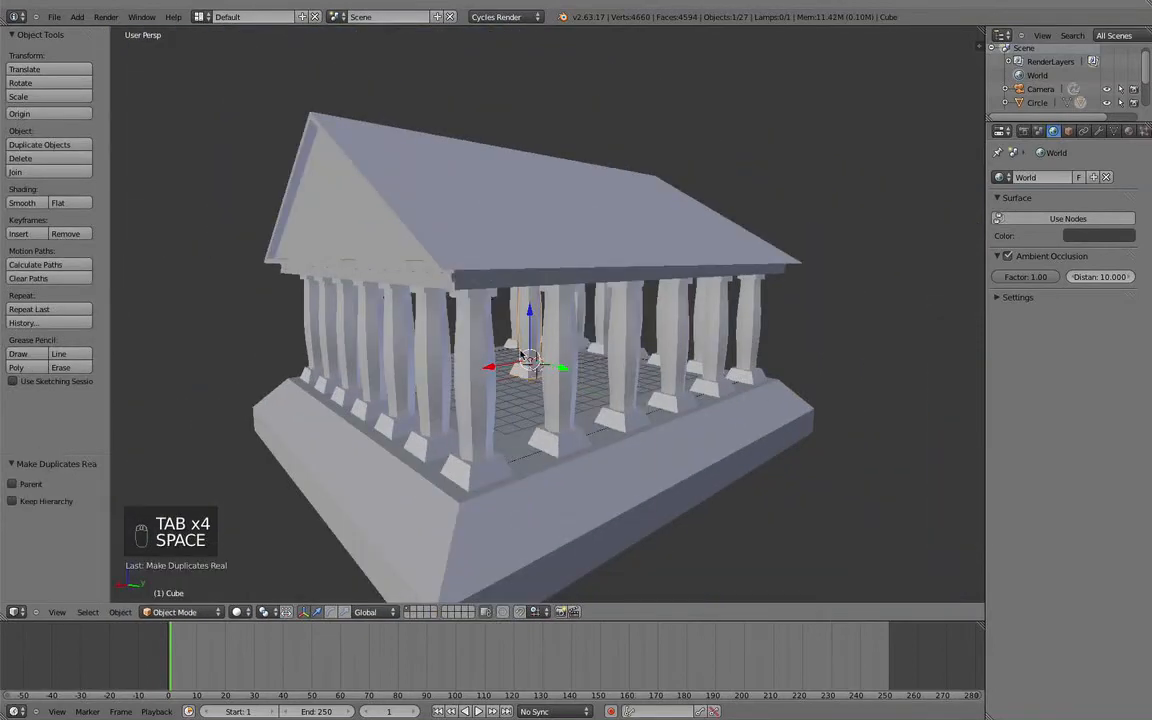
pyautogui.press('Tab')
pyautogui.press('Tab')
# Step: Select the base and beam object and examine its faces in edit mode, then return to object mode
pyautogui.rightClick(556, 378)
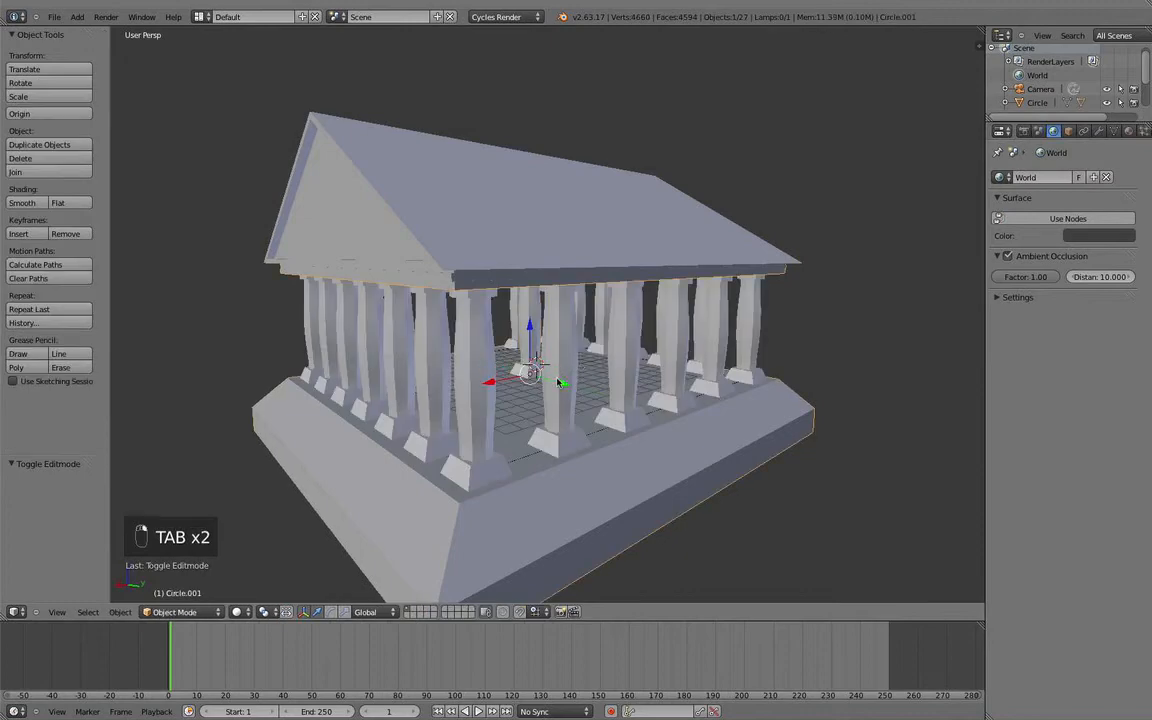
pyautogui.moveTo(575, 378); pyautogui.dragTo(540, 360, button='middle')
pyautogui.press('Tab')
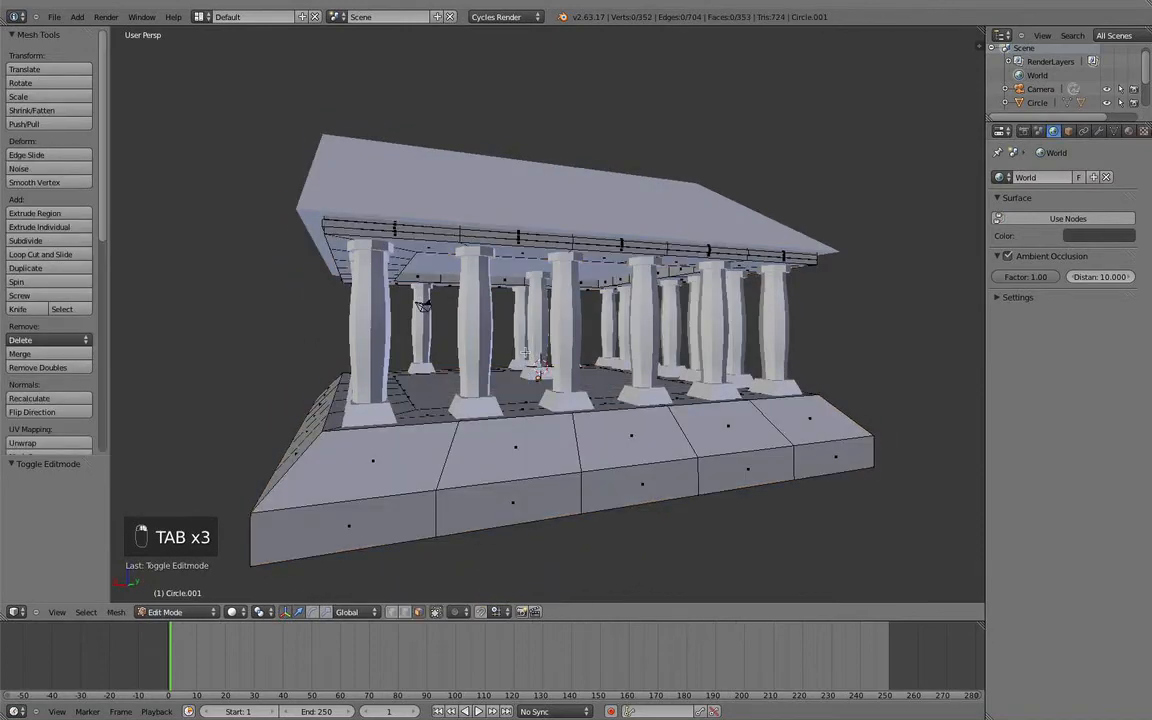
pyautogui.moveTo(422, 305); pyautogui.dragTo(440, 330, button='middle')
pyautogui.scroll(8, 440, 330)
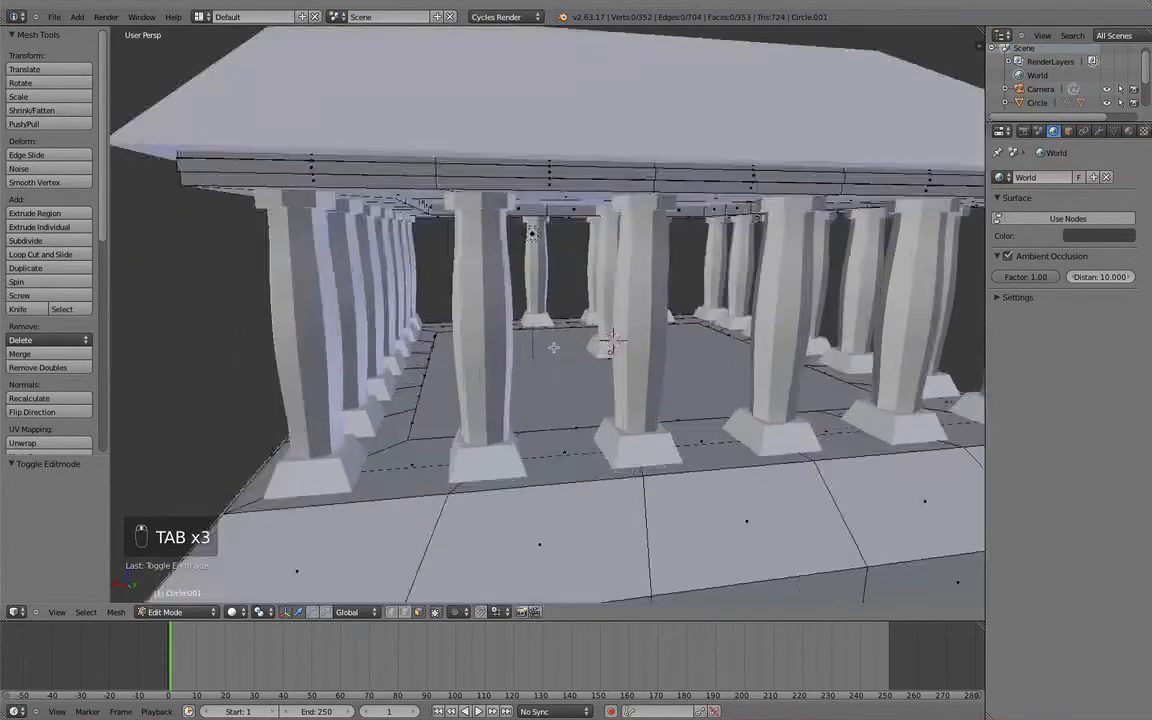
pyautogui.press('Tab')
# Step: Select the instancing Circle object that carries the columns and run Make Duplicates Real on it
pyautogui.rightClick(396, 474)
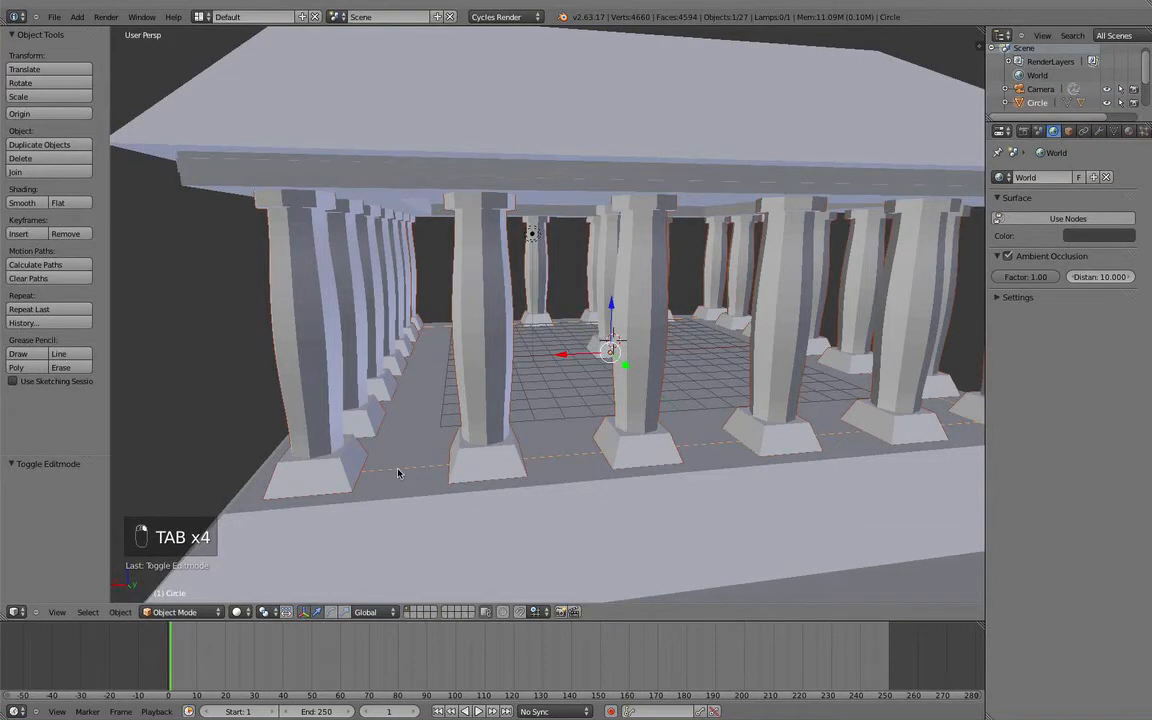
pyautogui.press('space')
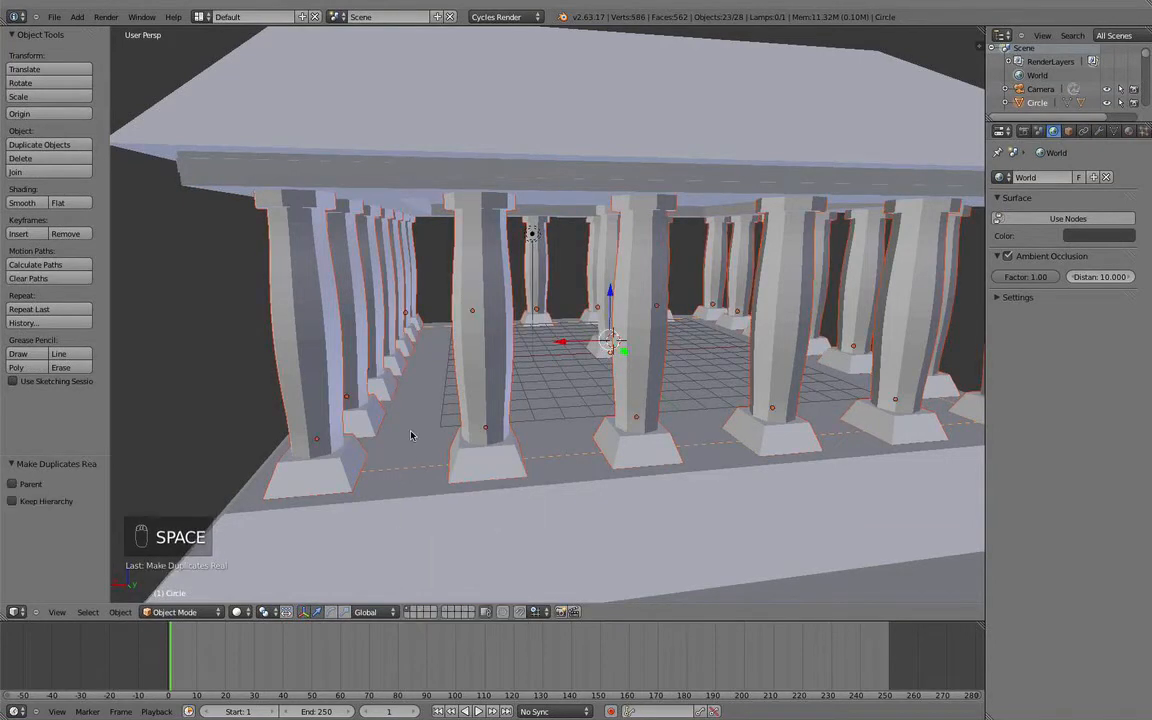
pyautogui.scroll(-6, 411, 432)
# Step: Examine the instancing mesh and the original column in edit mode to see whether the columns still share one mesh
pyautogui.press('Tab')
pyautogui.moveTo(421, 366); pyautogui.dragTo(650, 305, button='middle')
pyautogui.press('Tab')
pyautogui.rightClick(467, 378)
pyautogui.press('Tab')
pyautogui.press('Tab')
pyautogui.press('Tab')
pyautogui.press('a')
pyautogui.press('a')
pyautogui.press('a')
pyautogui.press('Tab')
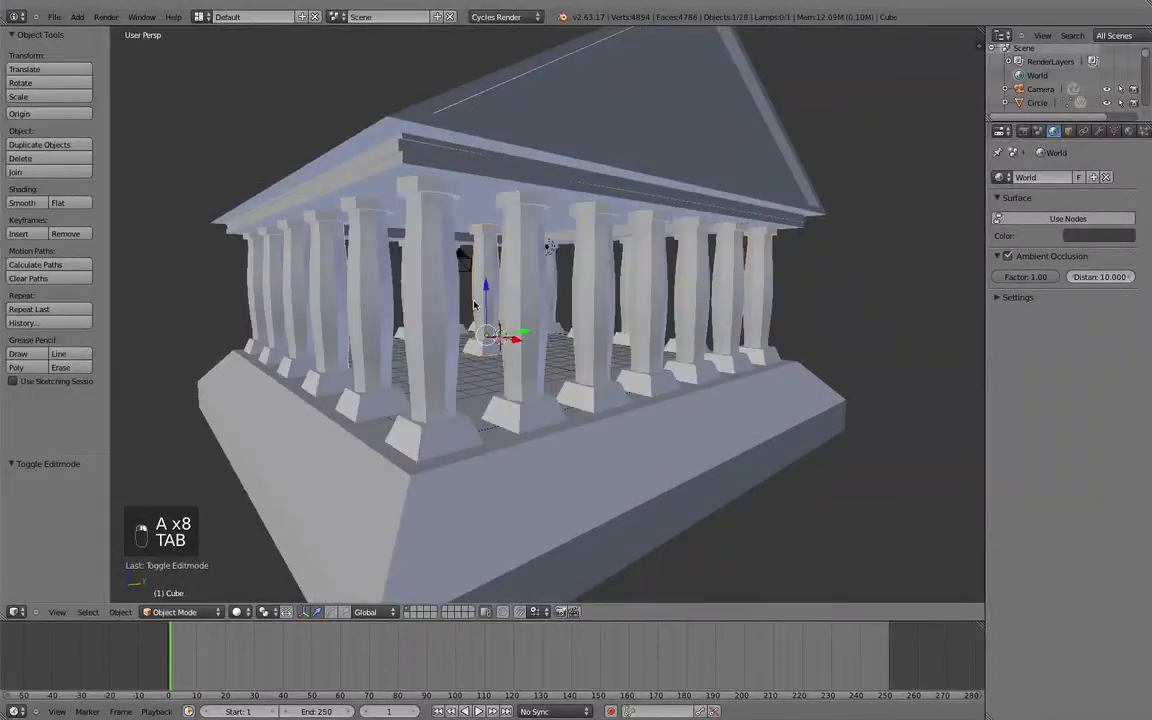
pyautogui.press('Tab')
pyautogui.press('Tab')
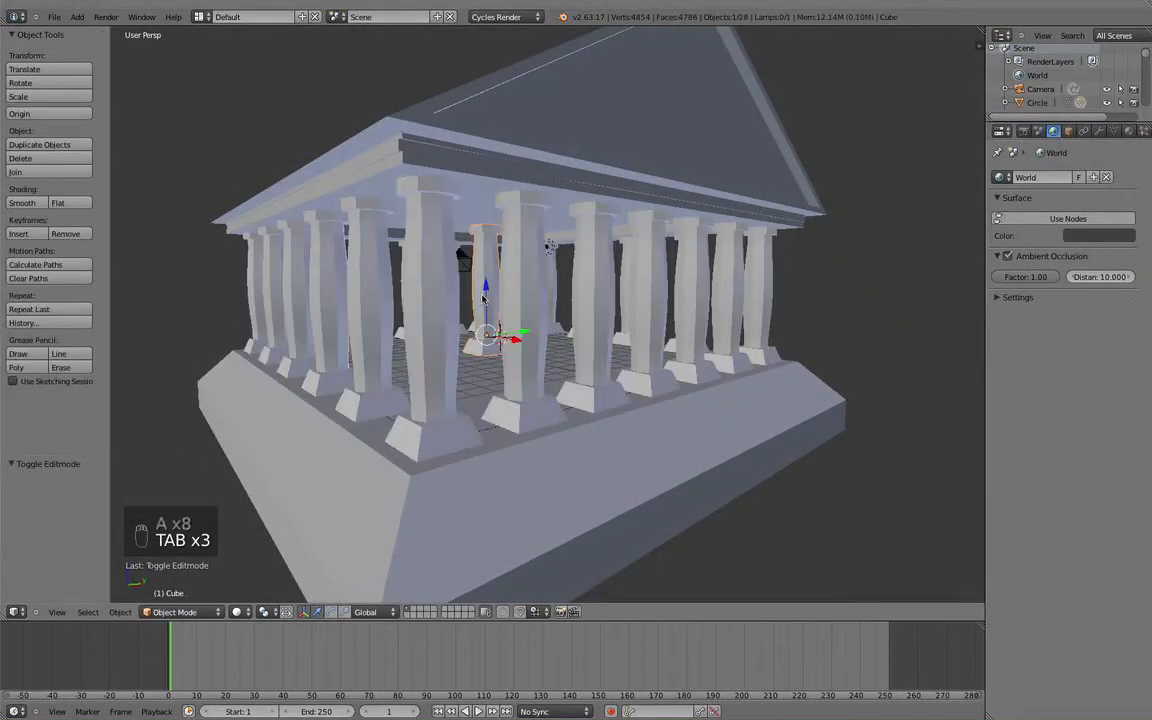
pyautogui.press('Tab')
pyautogui.press('Tab')
# Step: Examine one of the real duplicate columns in edit mode by selecting and deselecting all its faces
pyautogui.scroll(3, 478, 298)
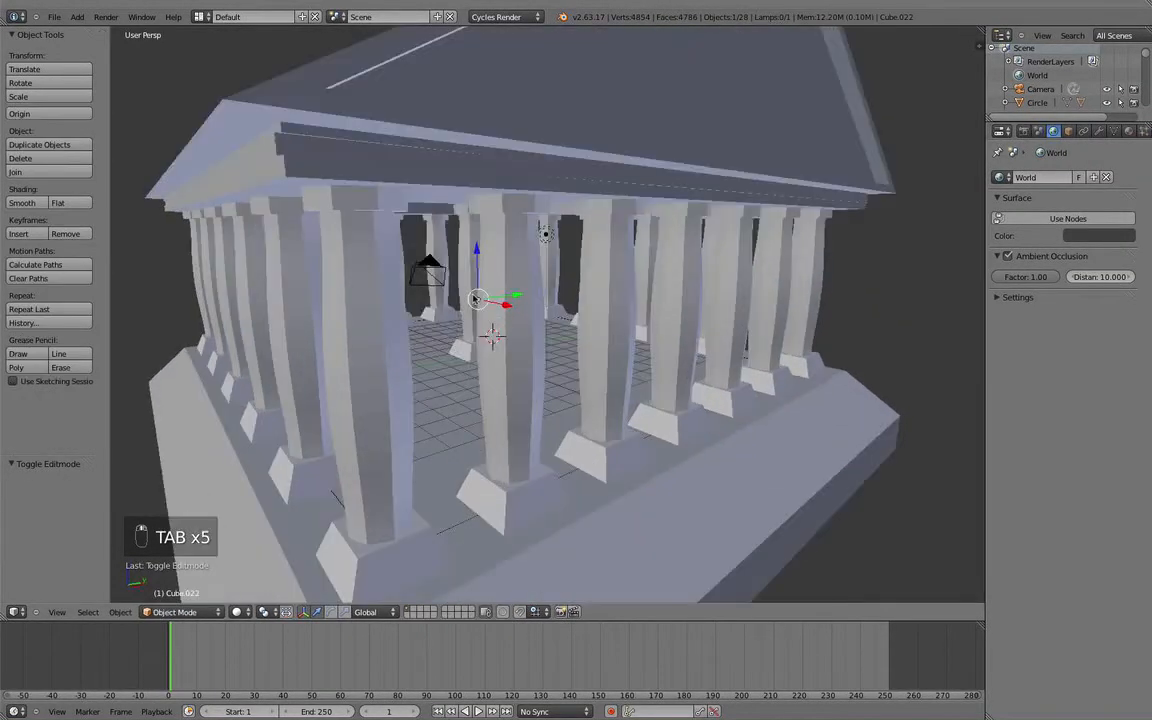
pyautogui.moveTo(476, 299); pyautogui.dragTo(448, 288, button='middle')
pyautogui.scroll(2, 496, 326)
pyautogui.scroll(-4, 556, 315)
pyautogui.press('Tab')
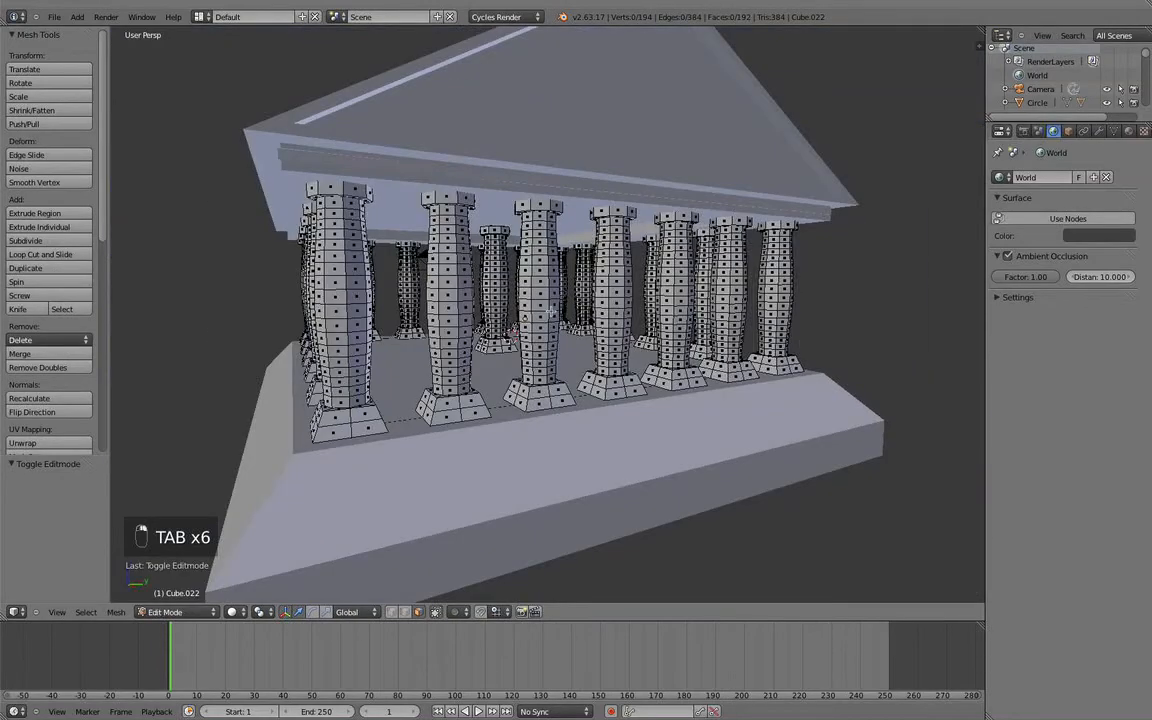
pyautogui.moveTo(551, 313); pyautogui.dragTo(541, 303, button='middle')
pyautogui.scroll(-3, 541, 303)
pyautogui.press('a')
pyautogui.scroll(5, 497, 343)
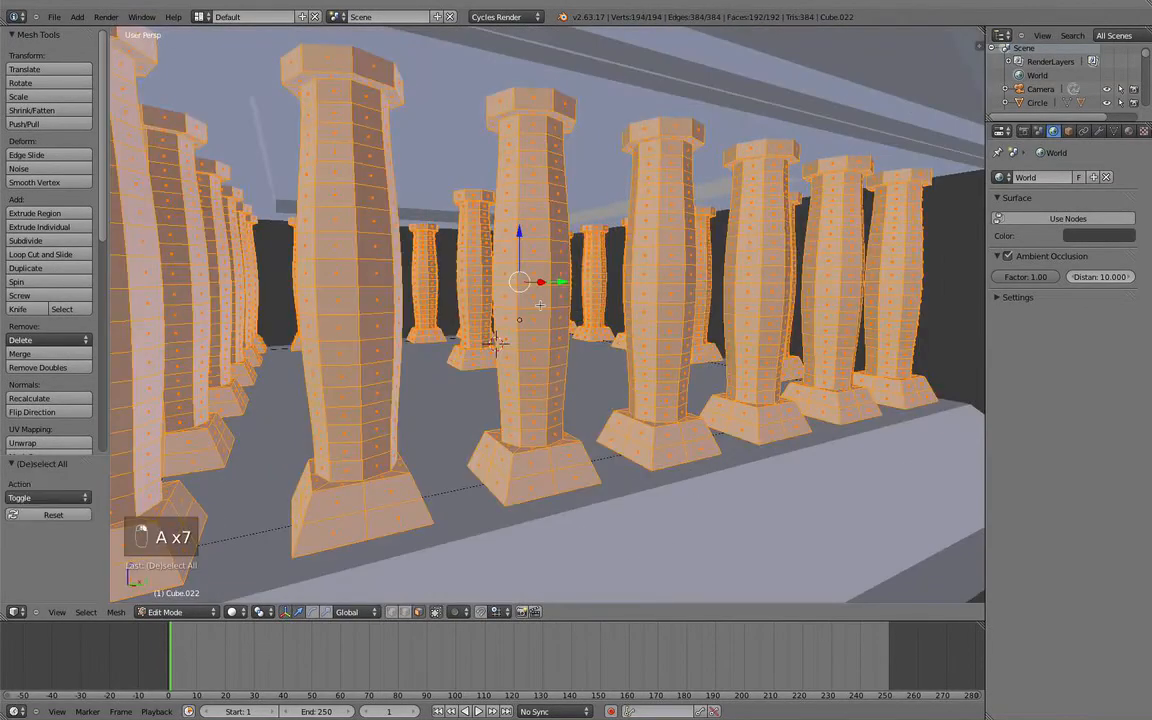
pyautogui.press('a')
pyautogui.scroll(-5, 505, 335)
pyautogui.press('Tab')
pyautogui.scroll(-2, 524, 312)
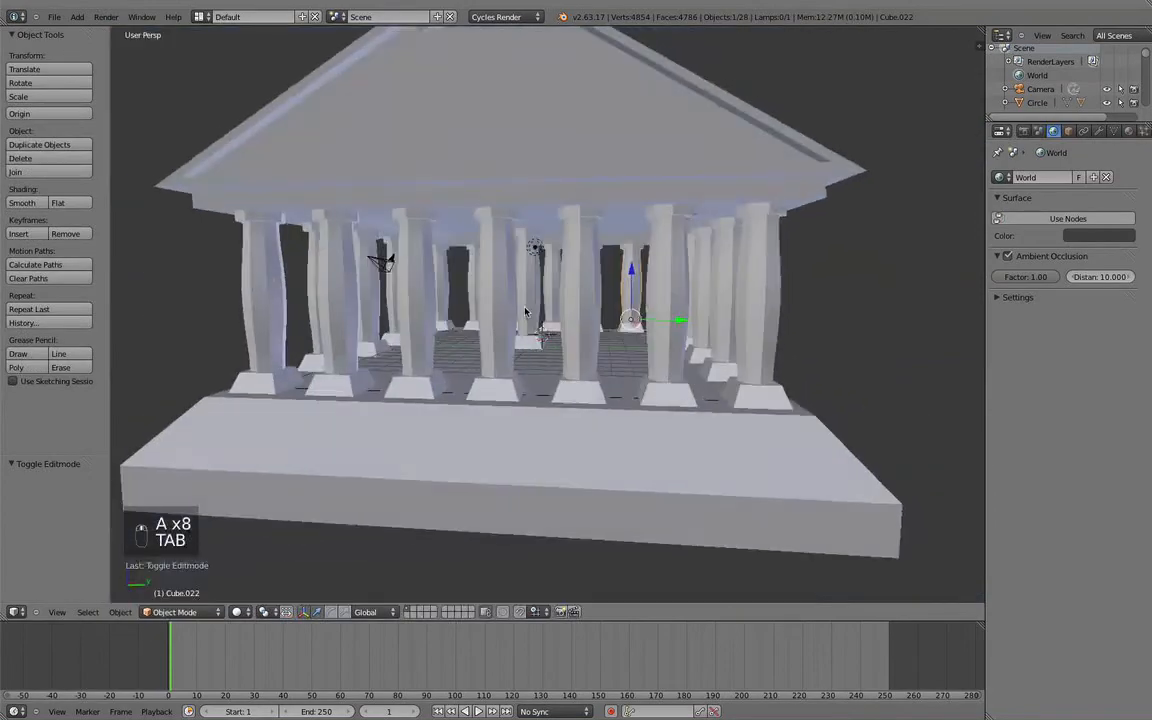
# Step: Check the selected column's modifiers and examine the column meshes up close in edit mode
pyautogui.click(1099, 131)
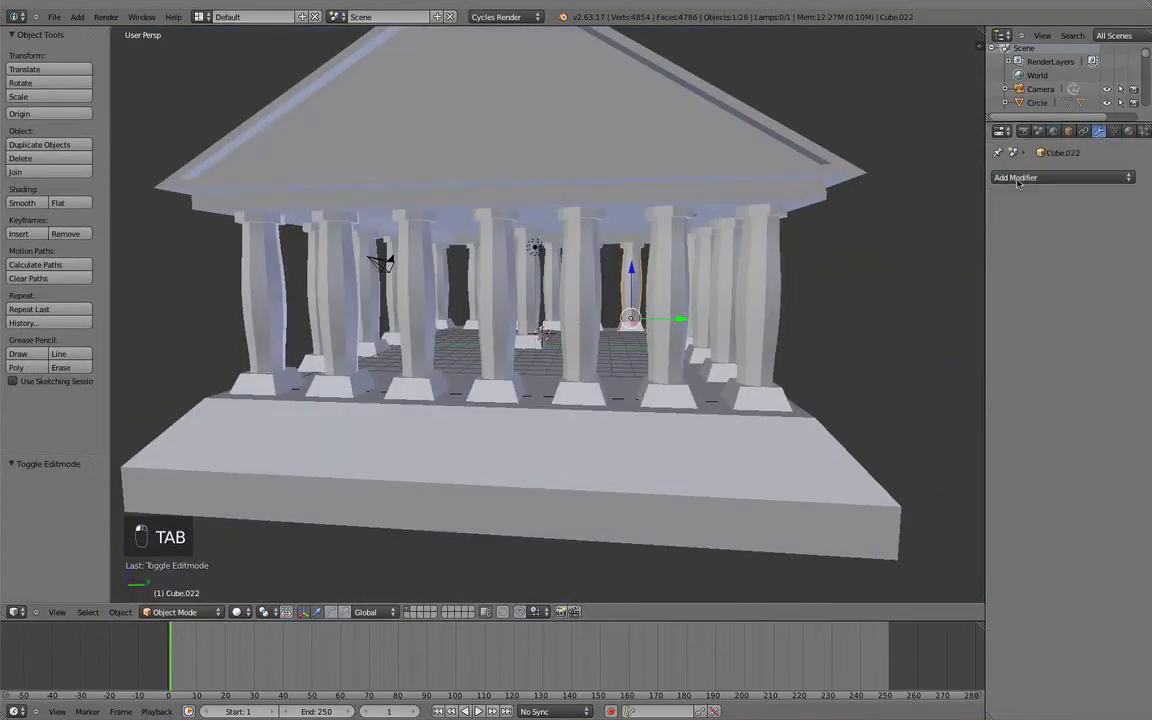
pyautogui.scroll(-2, 807, 324)
pyautogui.press('Tab')
pyautogui.moveTo(735, 342); pyautogui.dragTo(680, 300, button='middle')
pyautogui.scroll(6, 720, 354)
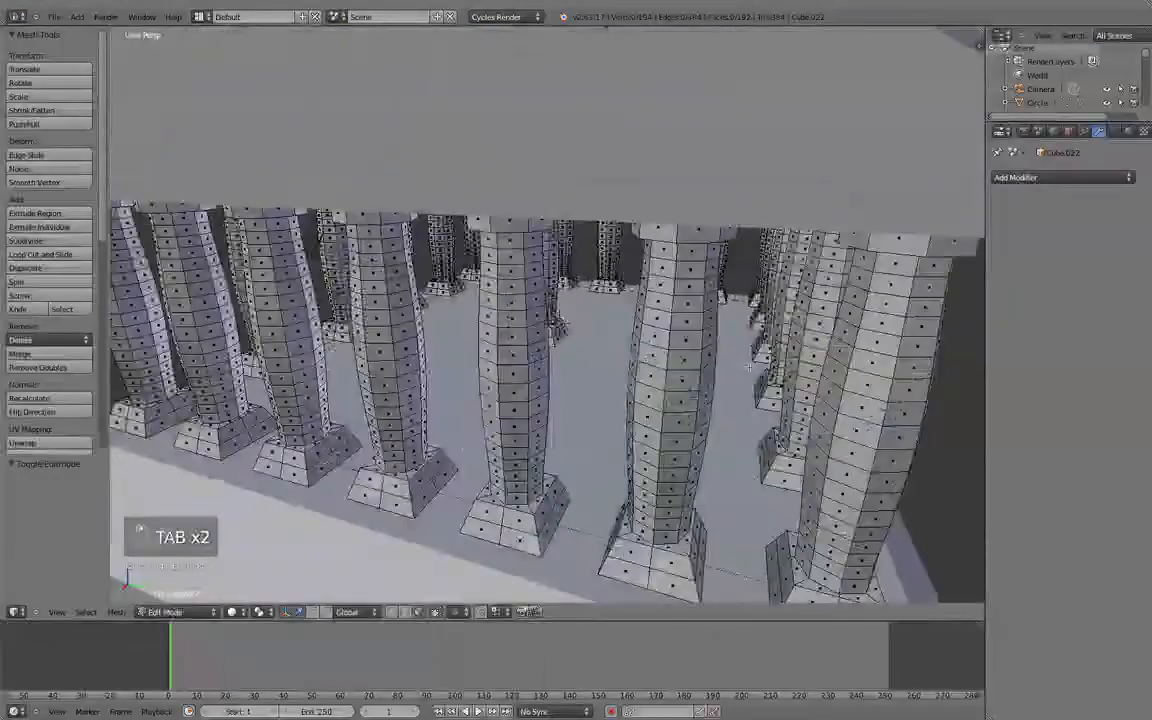
pyautogui.moveTo(720, 354)
pyautogui.mouseDown(button='middle')
pyautogui.moveTo(735, 360)
pyautogui.moveTo(681, 383)
pyautogui.moveTo(703, 366)
pyautogui.mouseUp(button='middle')
pyautogui.scroll(3, 735, 360)
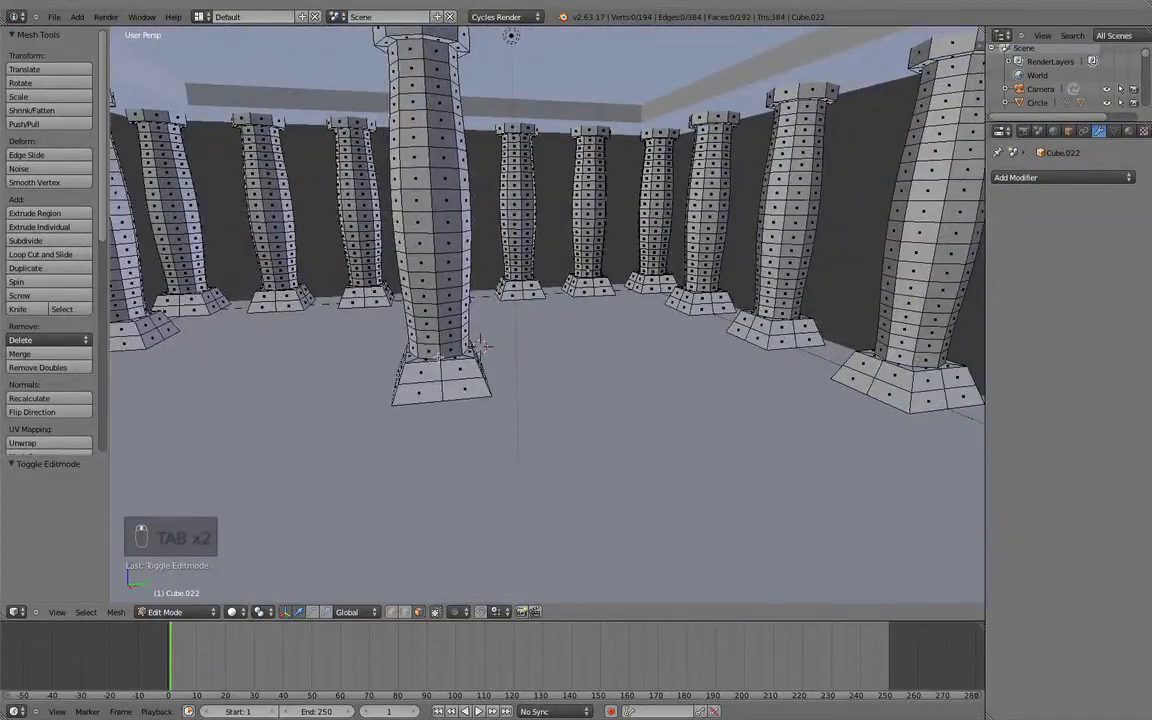
pyautogui.scroll(4, 481, 345)
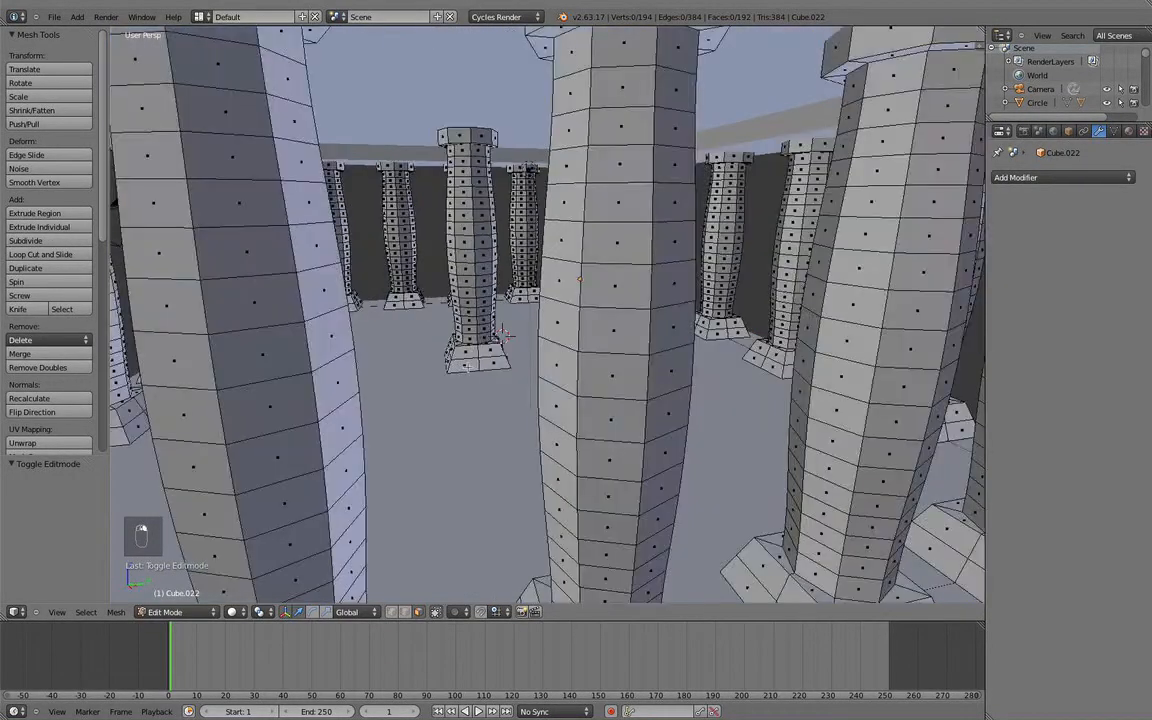
pyautogui.press('a')
pyautogui.press('a')
pyautogui.press('c')
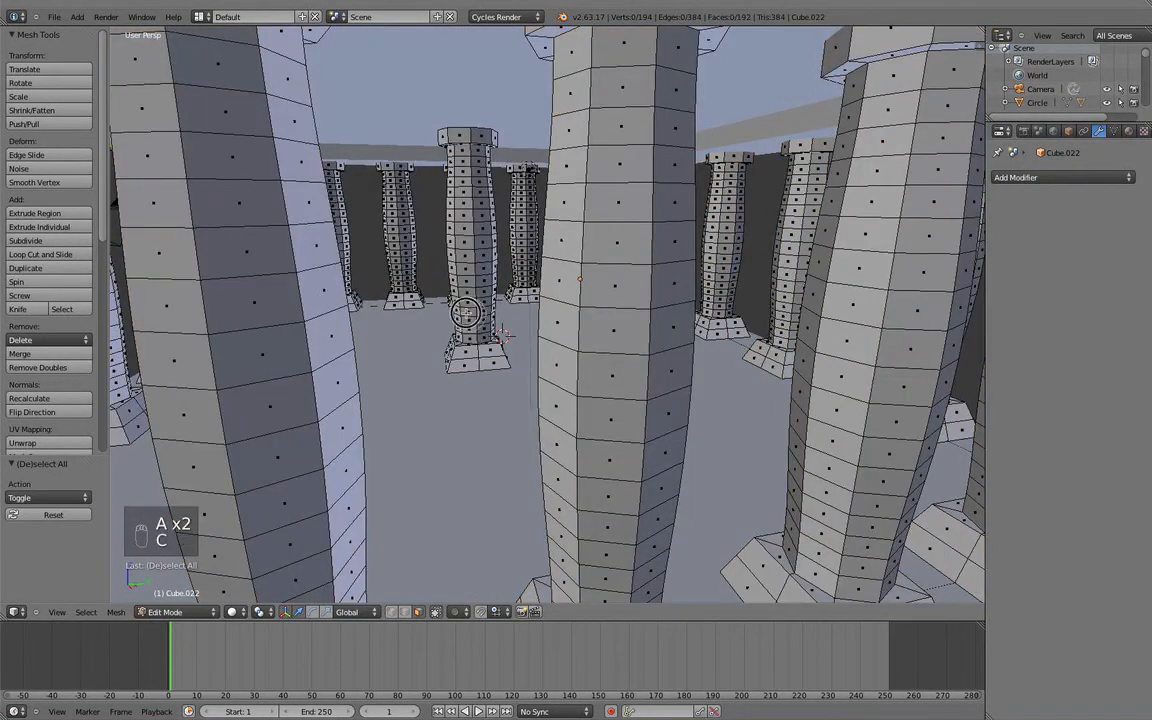
pyautogui.press('Tab')
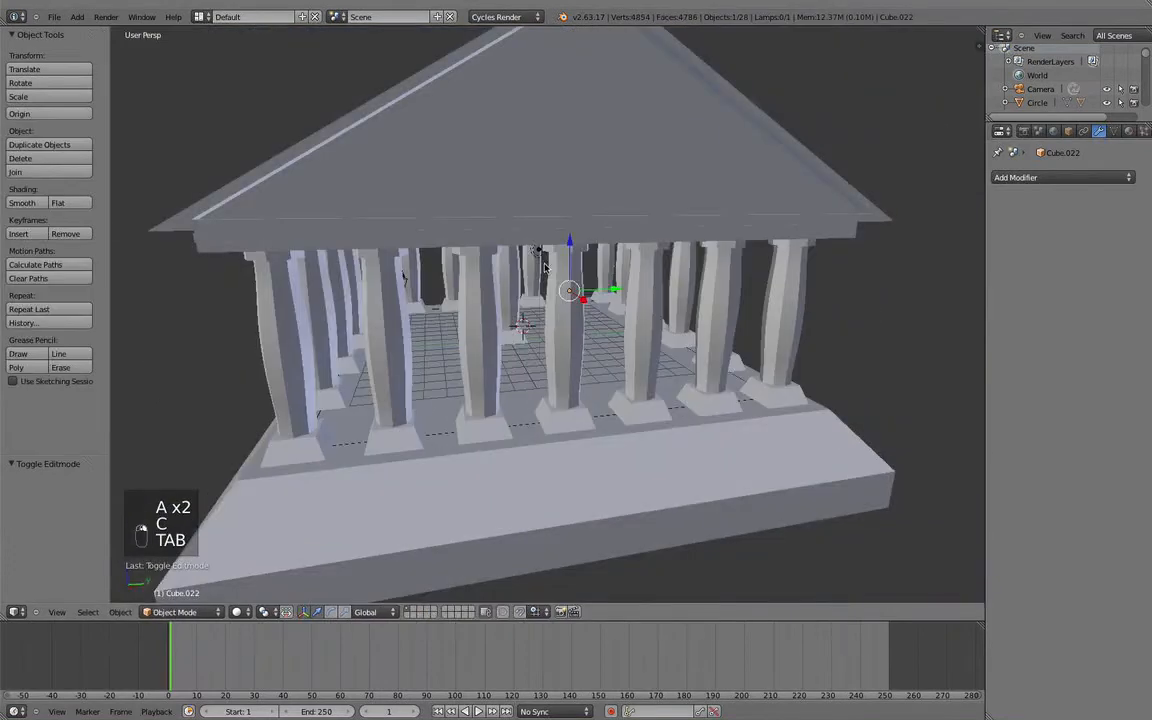
pyautogui.scroll(-4, 545, 267)
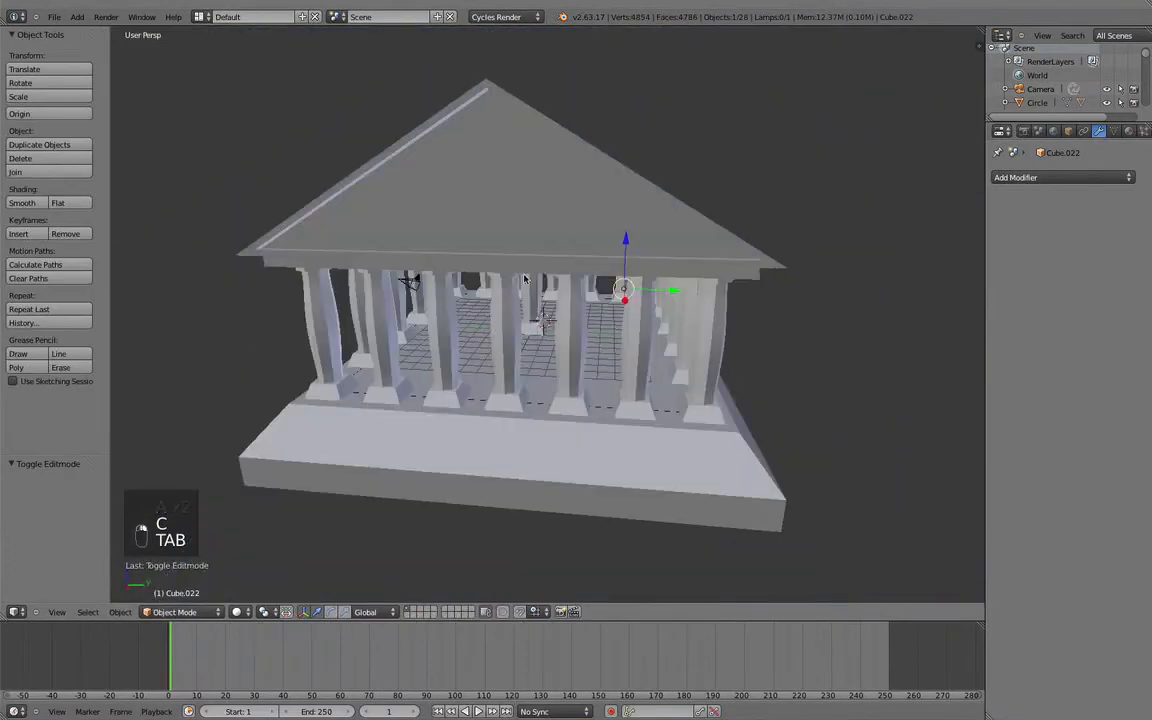
# Step: Deselect everything, select the column beside the front corner and check its mesh in edit mode
pyautogui.press('a')
pyautogui.press('a')
pyautogui.moveTo(550, 285); pyautogui.dragTo(588, 272, button='middle')
pyautogui.scroll(3, 570, 303)
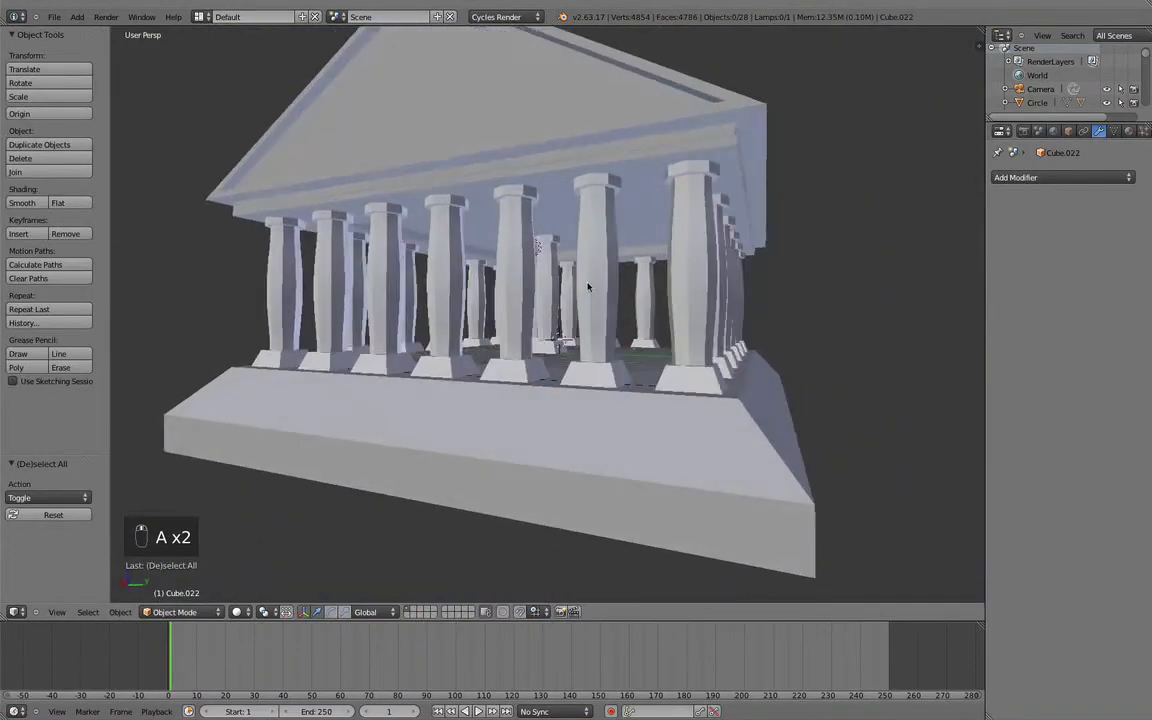
pyautogui.scroll(3, 590, 283)
pyautogui.scroll(-5, 669, 290)
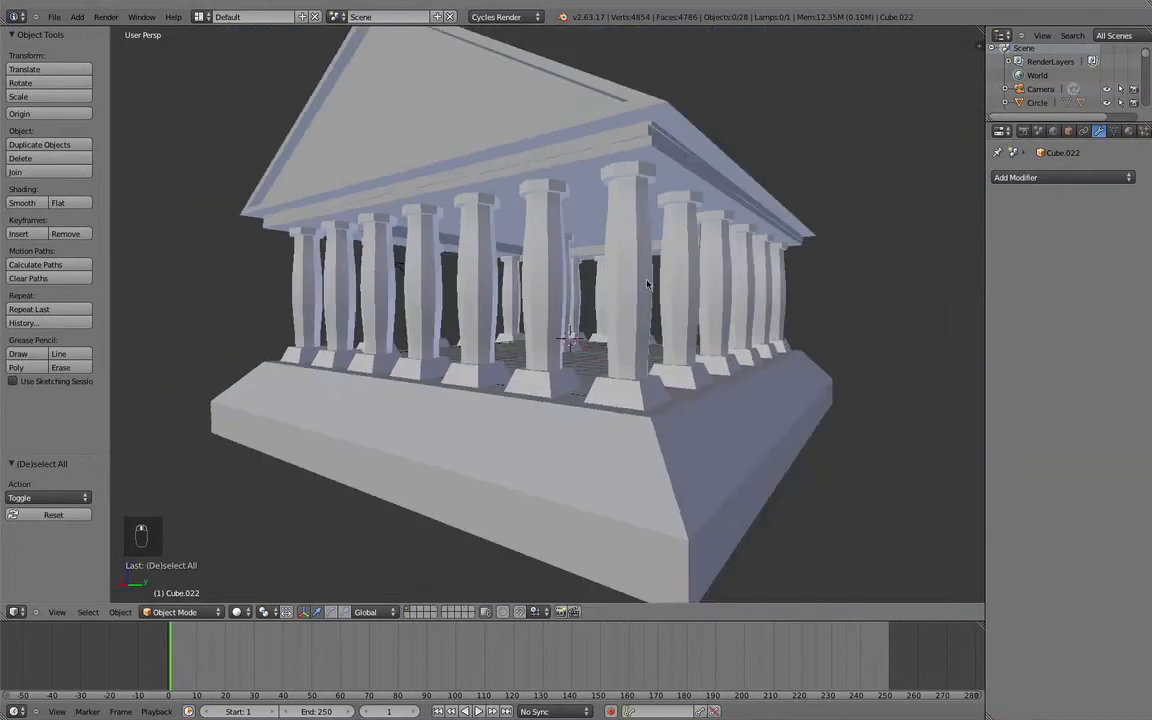
pyautogui.rightClick(648, 229)
pyautogui.rightClick(569, 248)
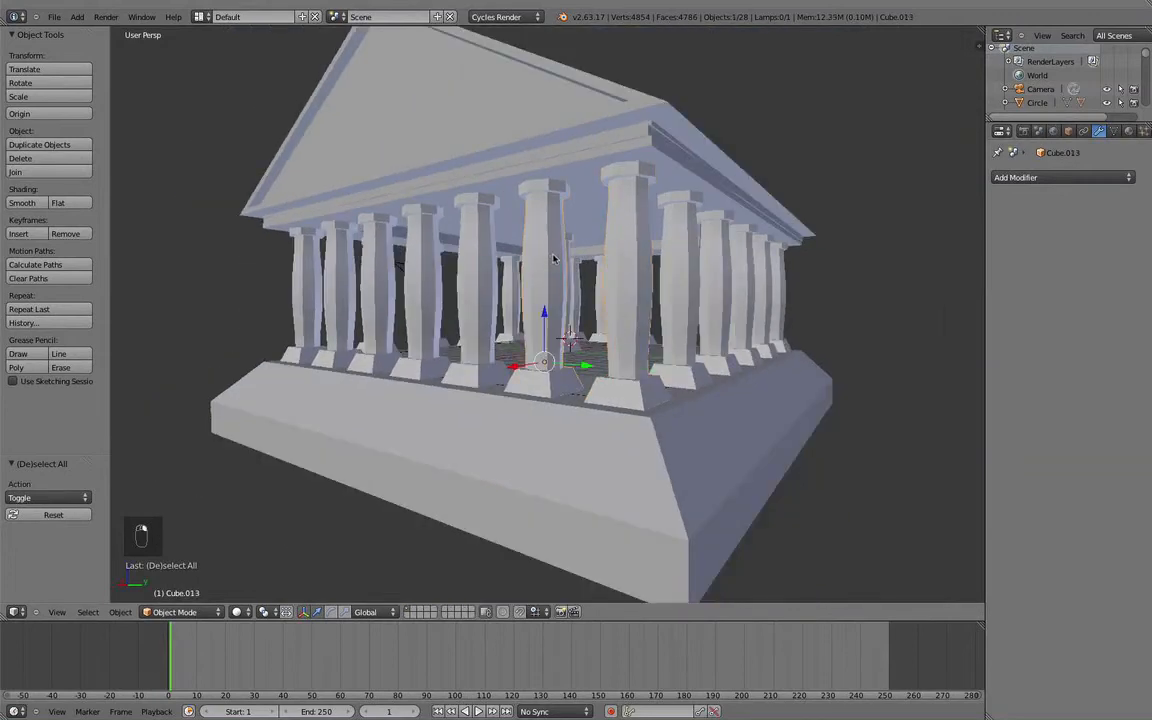
pyautogui.moveTo(569, 248); pyautogui.dragTo(578, 282, button='middle')
pyautogui.scroll(2, 578, 282)
pyautogui.press('Tab')
pyautogui.press('Tab')
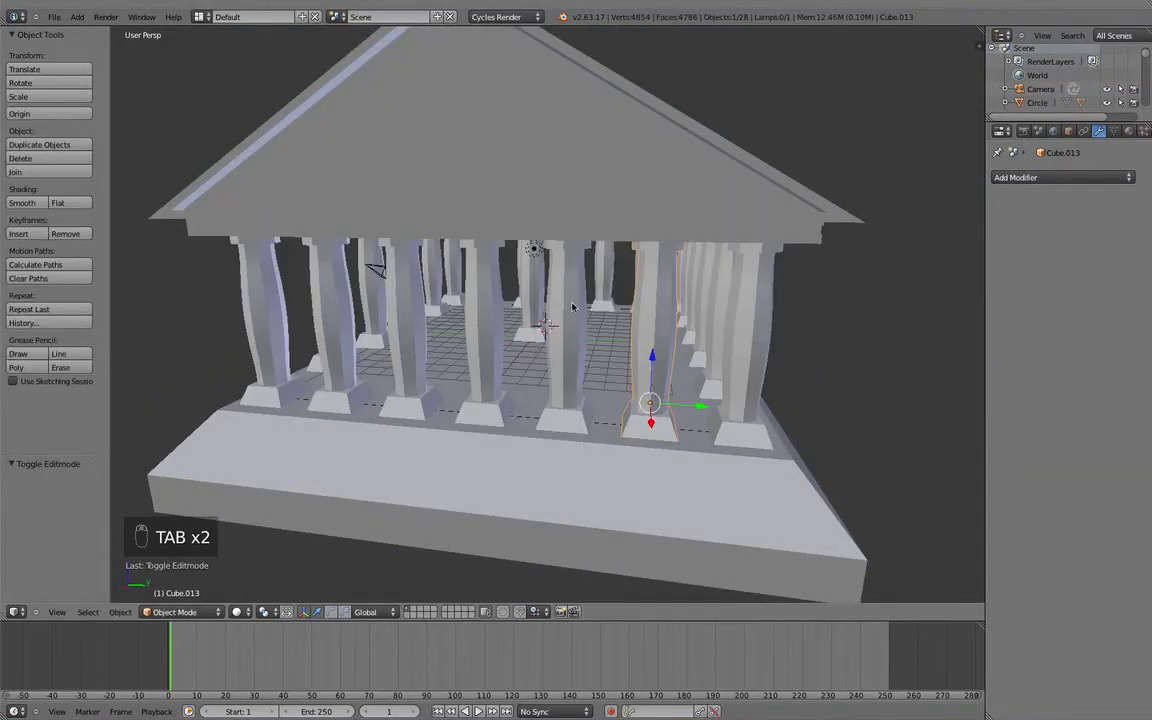
# Step: Deselect everything and try running Make Duplicates Real with nothing selected
pyautogui.press('a')
pyautogui.press('a')
pyautogui.press('a')
pyautogui.scroll(-4, 533, 443)
pyautogui.press('space')
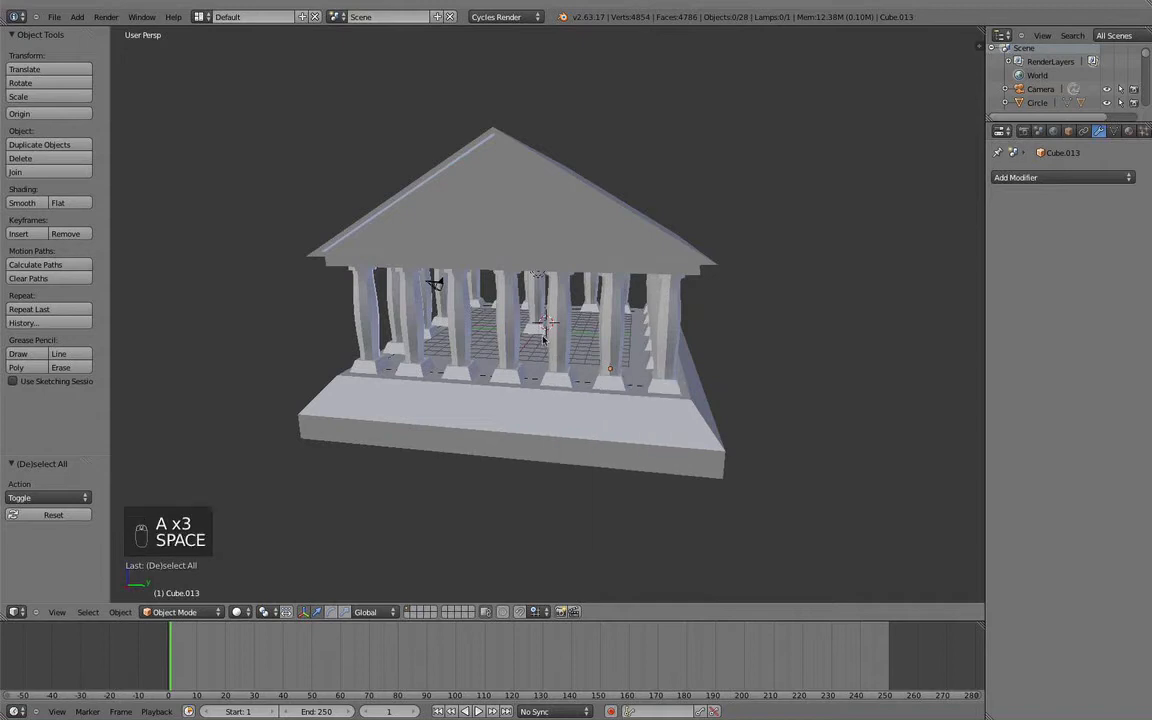
pyautogui.press('space')
pyautogui.press('Return')
pyautogui.scroll(3, 523, 324)
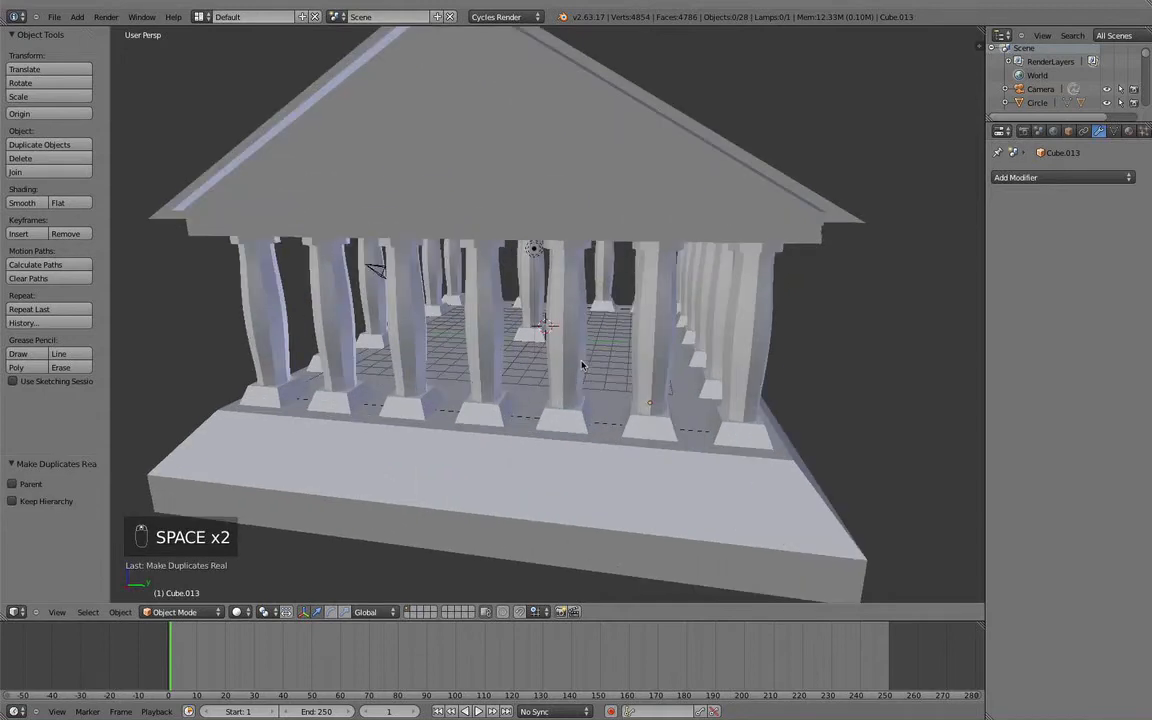
# Step: Select the third column from the front corner, try Make Duplicates Real on it and deselect everything
pyautogui.rightClick(570, 352)
pyautogui.press('Tab')
pyautogui.press('Tab')
pyautogui.press('space')
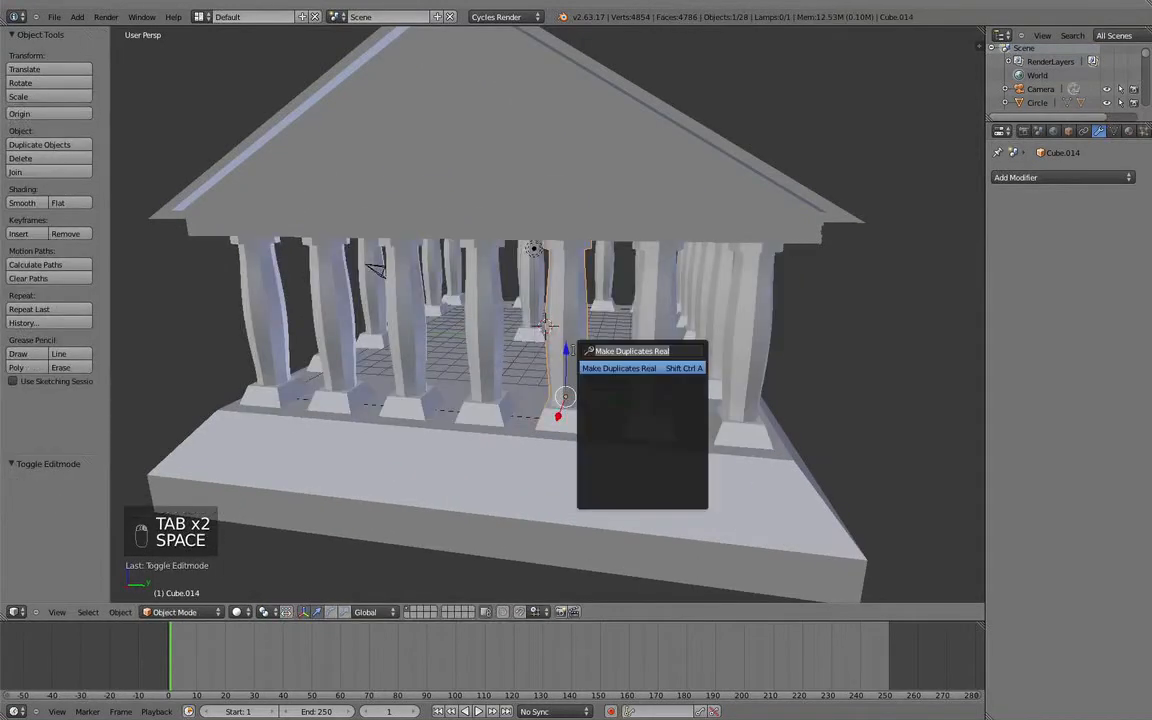
pyautogui.press('BackSpace')
pyautogui.write('dupli')
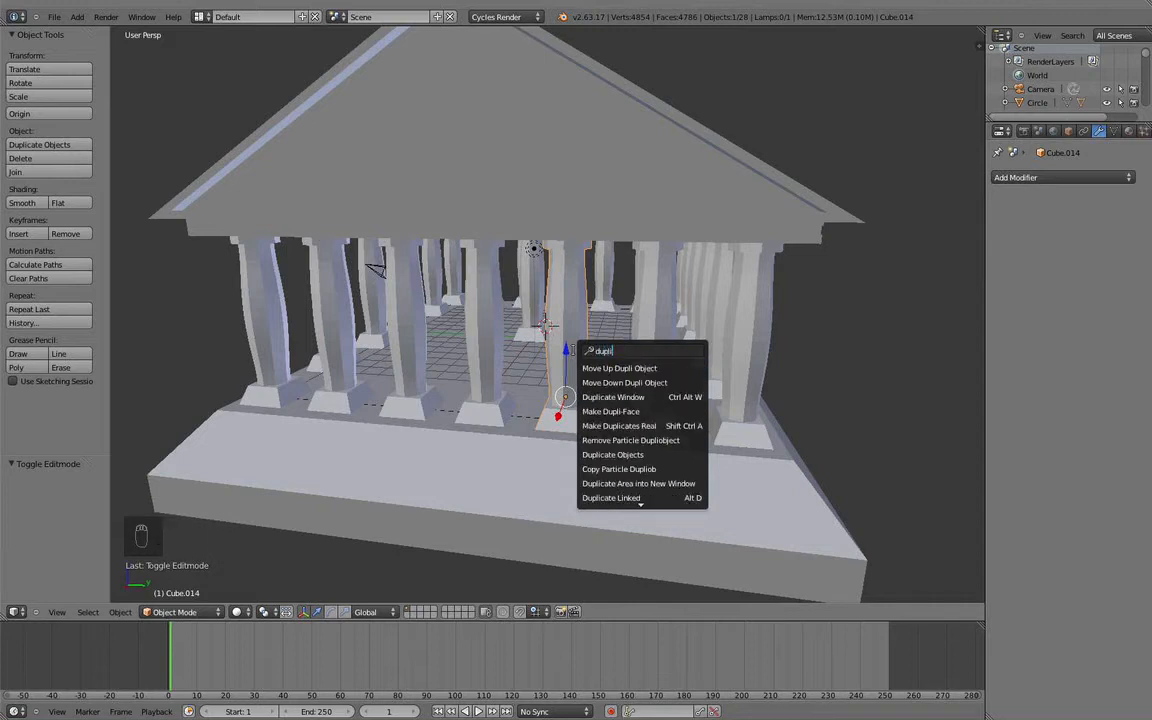
pyautogui.click(685, 430)
pyautogui.moveTo(625, 420); pyautogui.dragTo(597, 397, button='middle')
pyautogui.press('a')
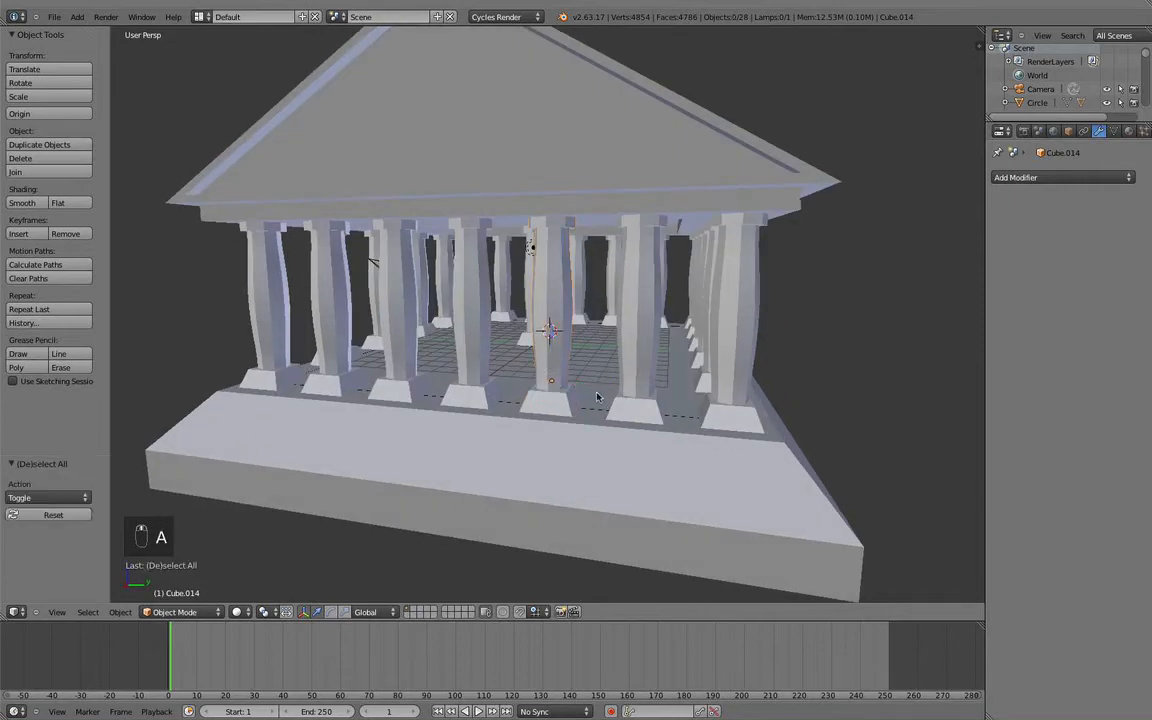
# Step: Select a single face higher on the column in edit mode to check the shared mesh, and return to object mode
pyautogui.press('Tab')
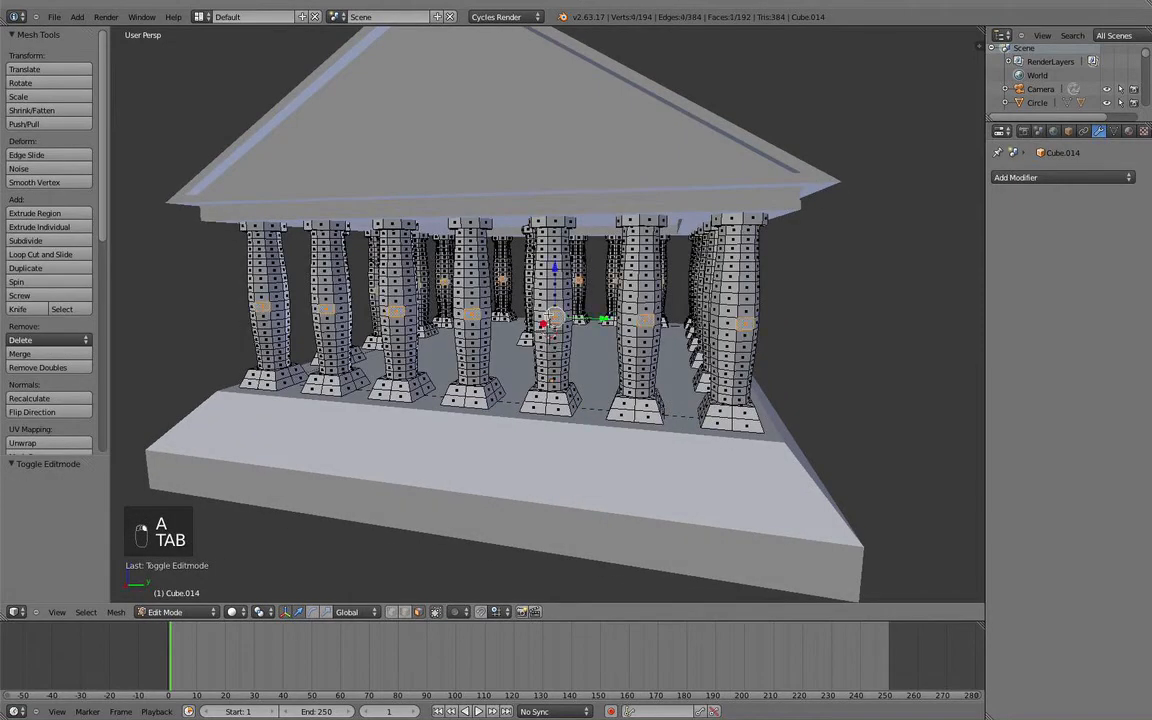
pyautogui.moveTo(554, 270); pyautogui.dragTo(554, 239)
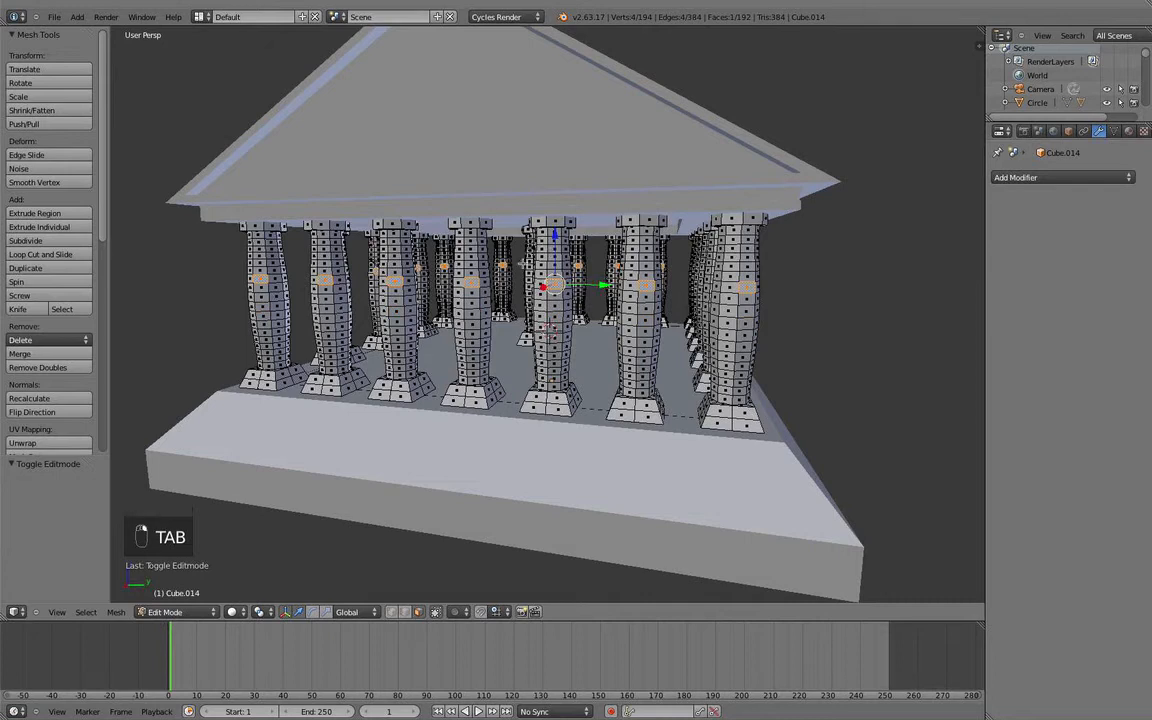
pyautogui.press('Tab')
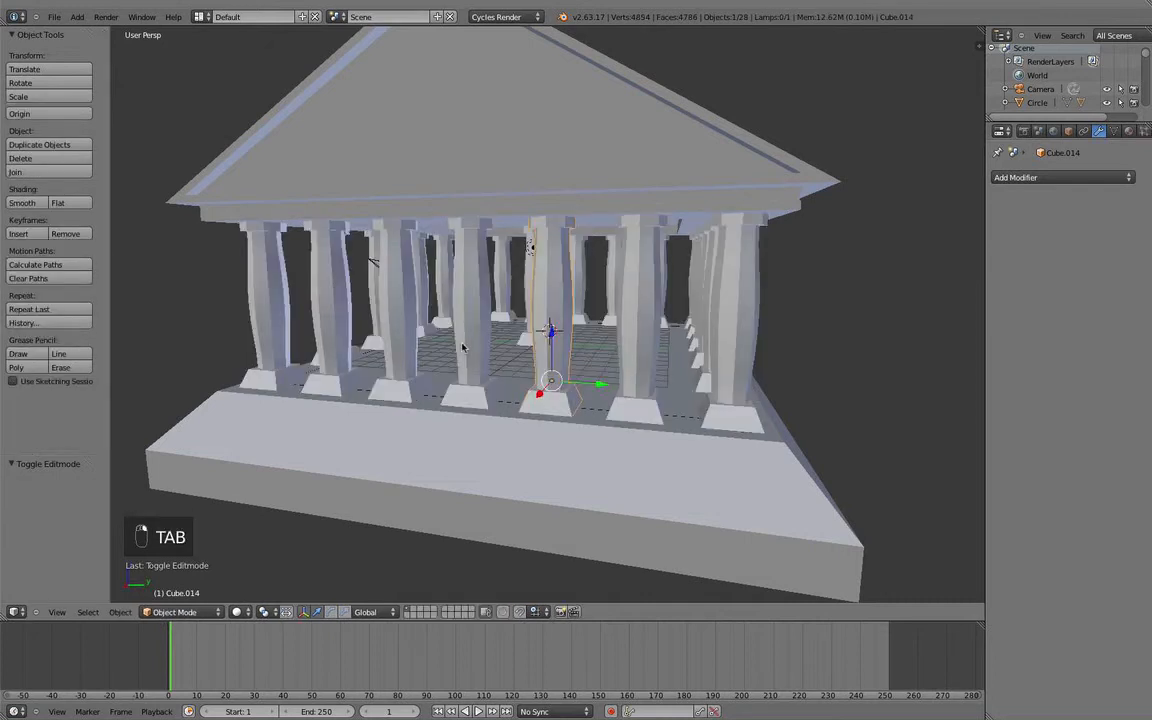
# Step: Try moving another single front column in object mode, and undo the move
pyautogui.rightClick(418, 314)
pyautogui.rightClick(433, 370)
pyautogui.moveTo(399, 365); pyautogui.dragTo(360, 383)
pyautogui.press('super+z')
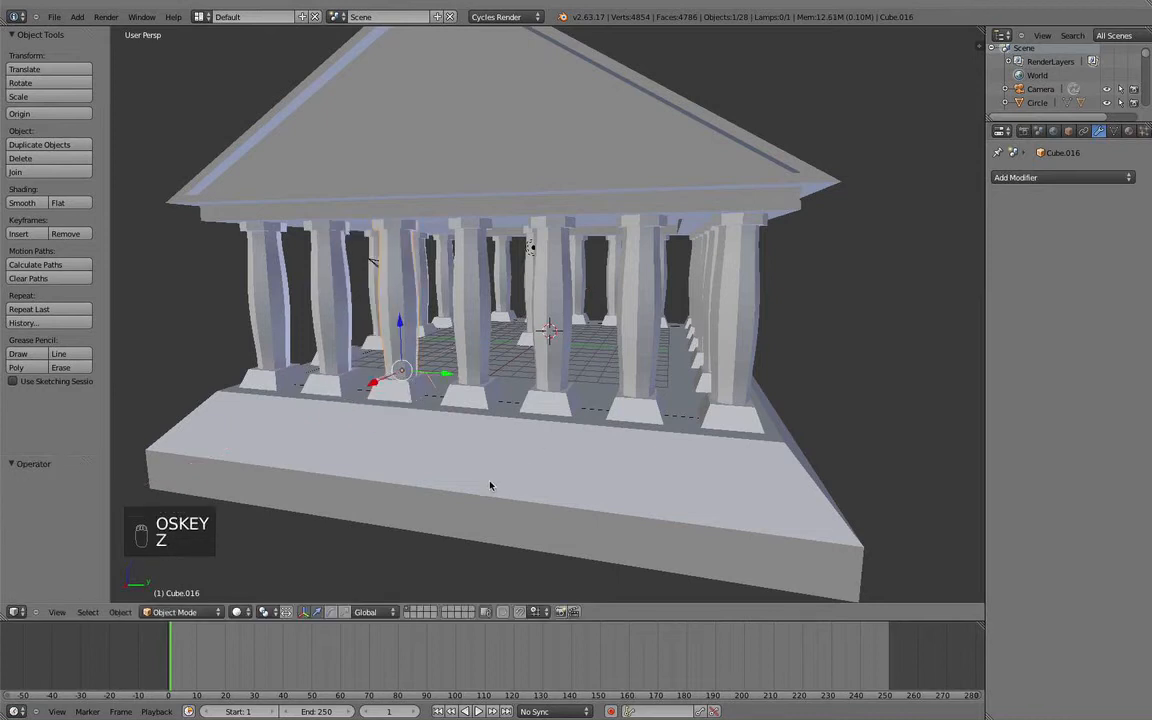
# Step: Move the selected third front column to layer 2
pyautogui.click(266, 611)
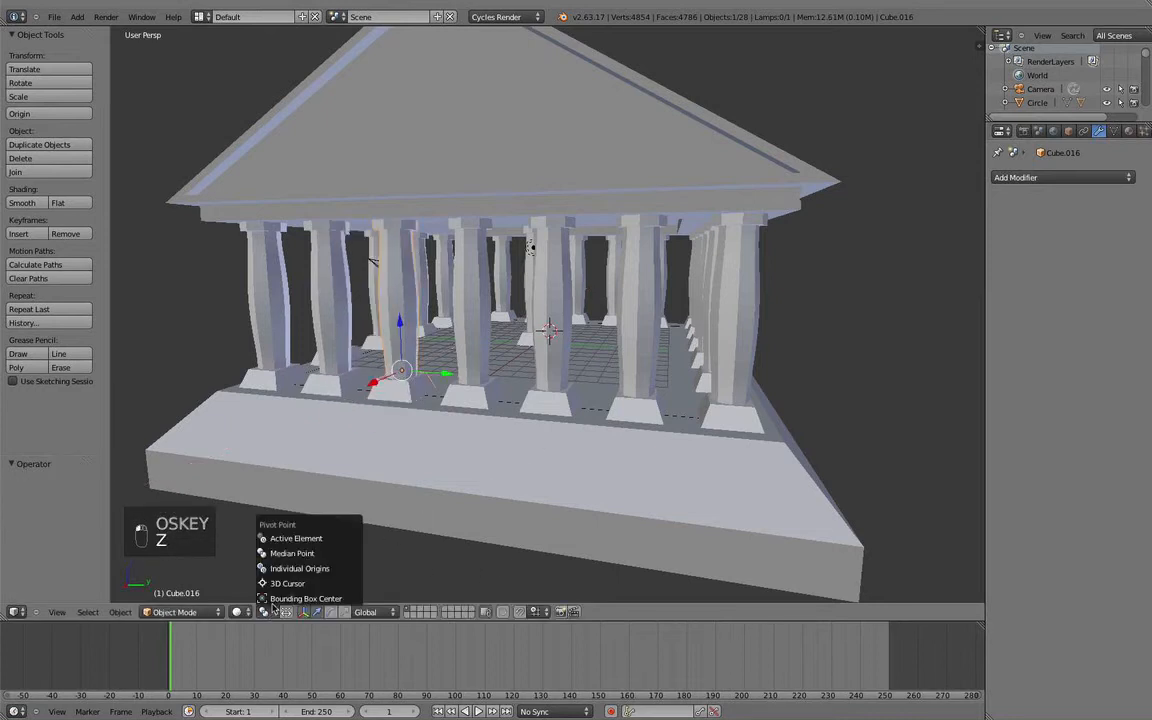
pyautogui.click(298, 549)
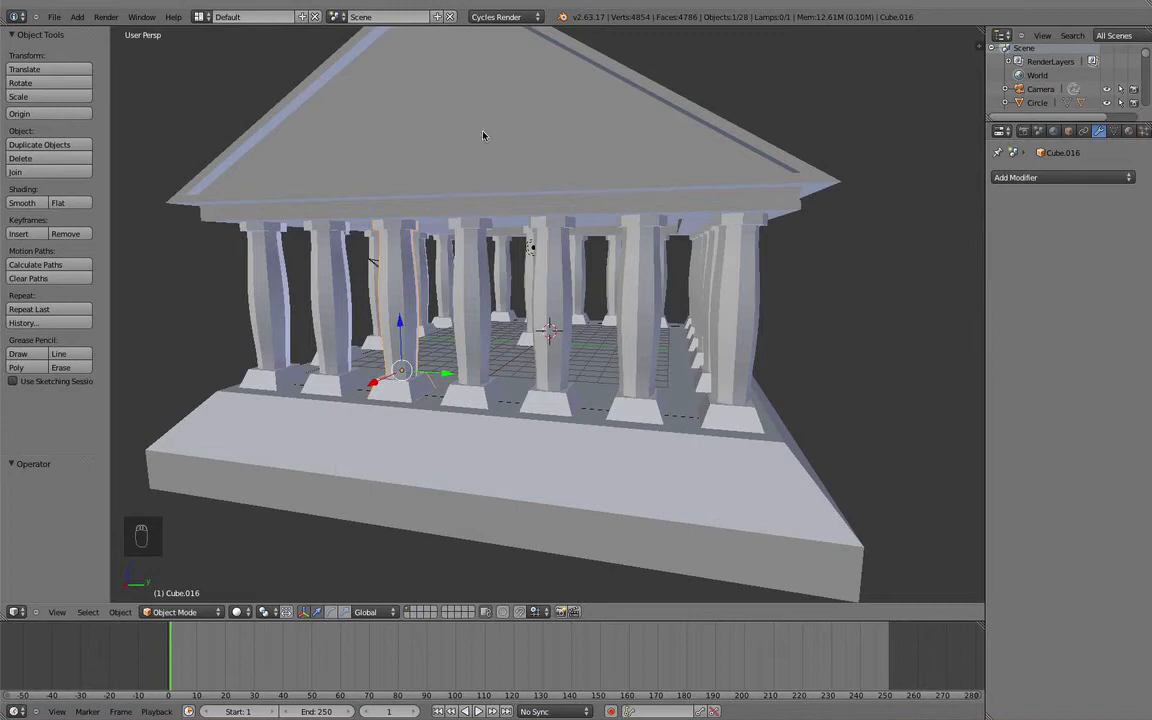
pyautogui.scroll(-5, 420, 134)
pyautogui.moveTo(355, 134); pyautogui.dragTo(441, 286, button='middle')
pyautogui.scroll(6, 441, 286)
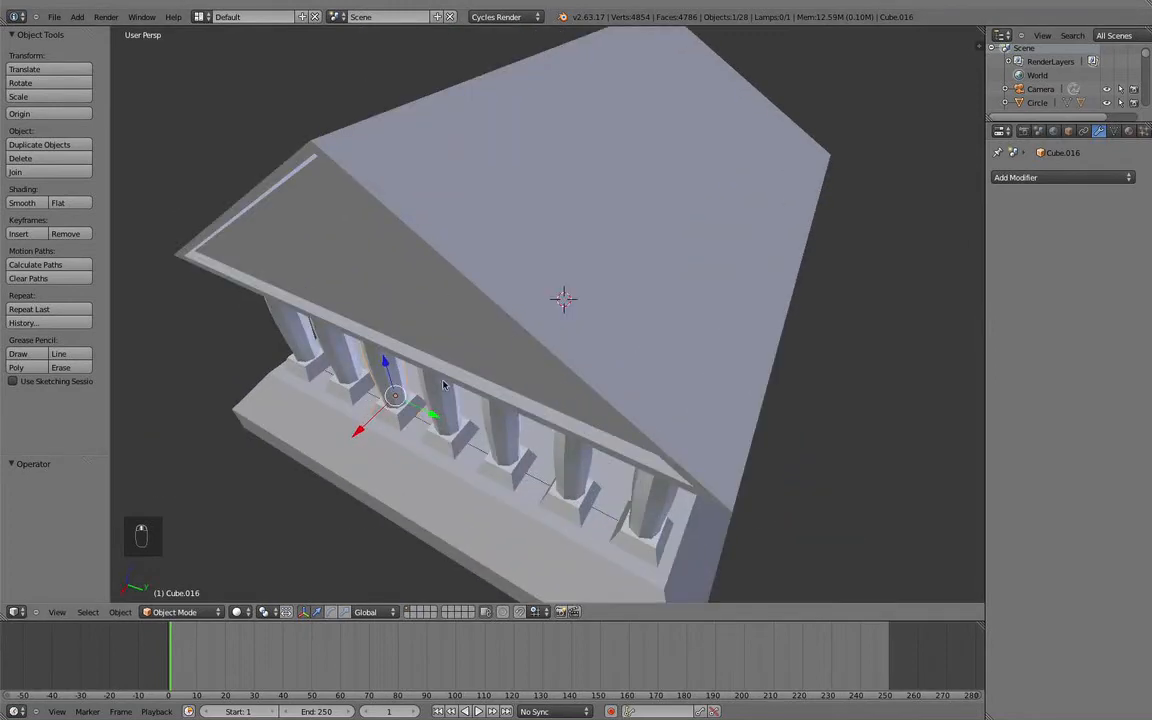
pyautogui.press('m')
pyautogui.press('2')
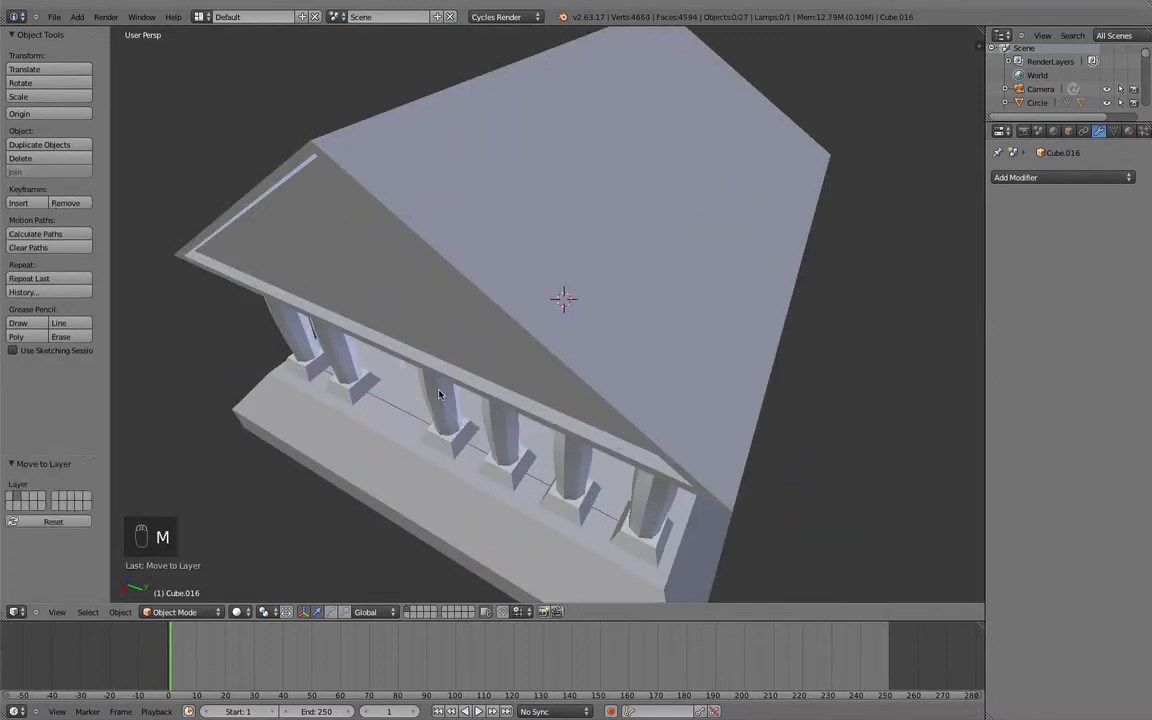
# Step: Show layer 2, enter edit mode on the column there and extrude its selected face outward
pyautogui.press('2')
pyautogui.press('Tab')
pyautogui.scroll(2, 548, 312)
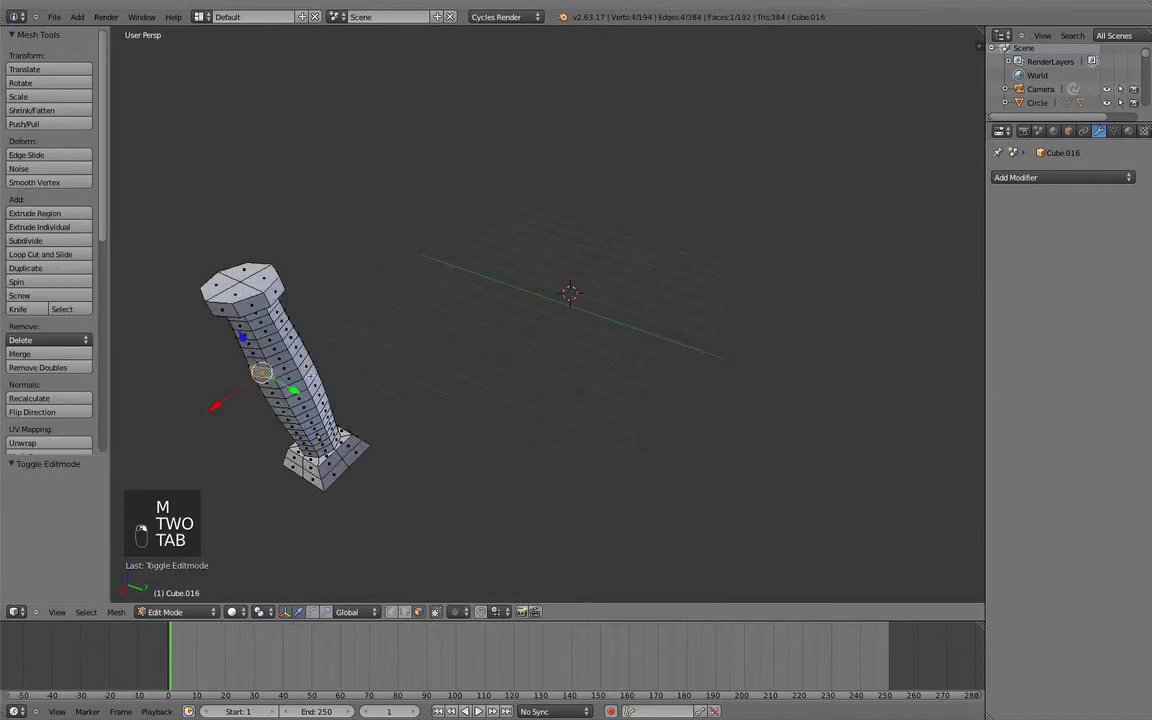
pyautogui.press('e')
pyautogui.click(299, 388)
# Step: Compare the columns on layer 1 with the separated one on layer 2 to check how the extrusion carries over
pyautogui.press('1')
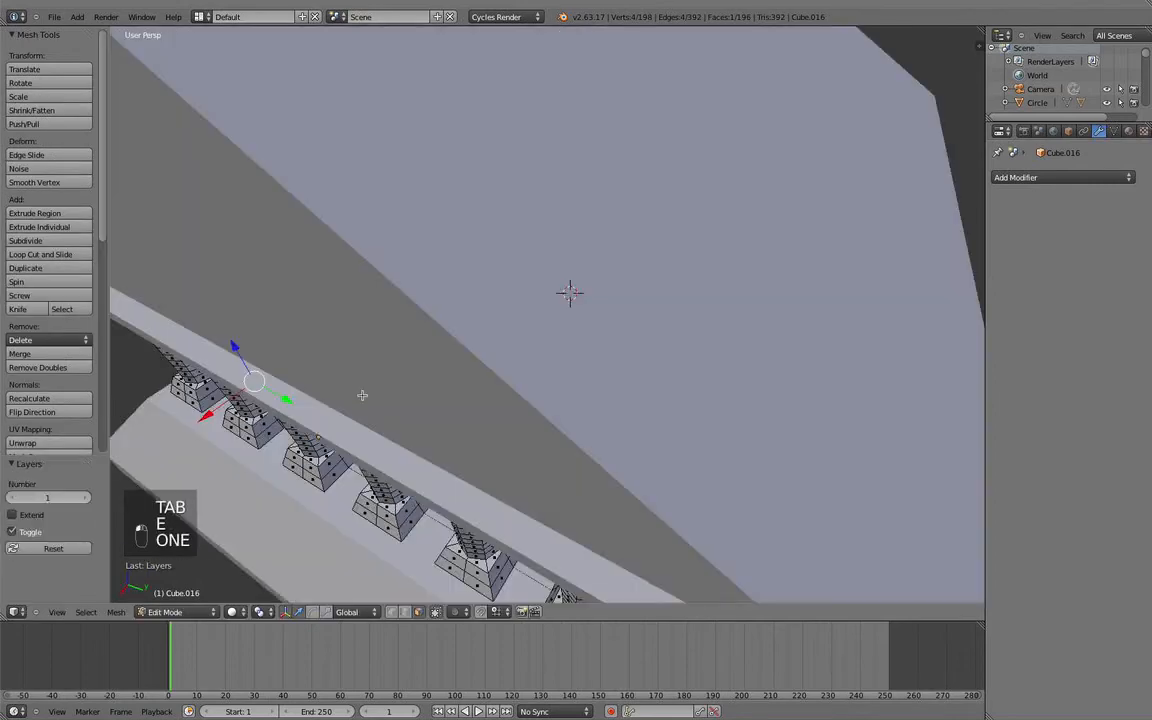
pyautogui.moveTo(339, 396); pyautogui.dragTo(385, 335, button='middle')
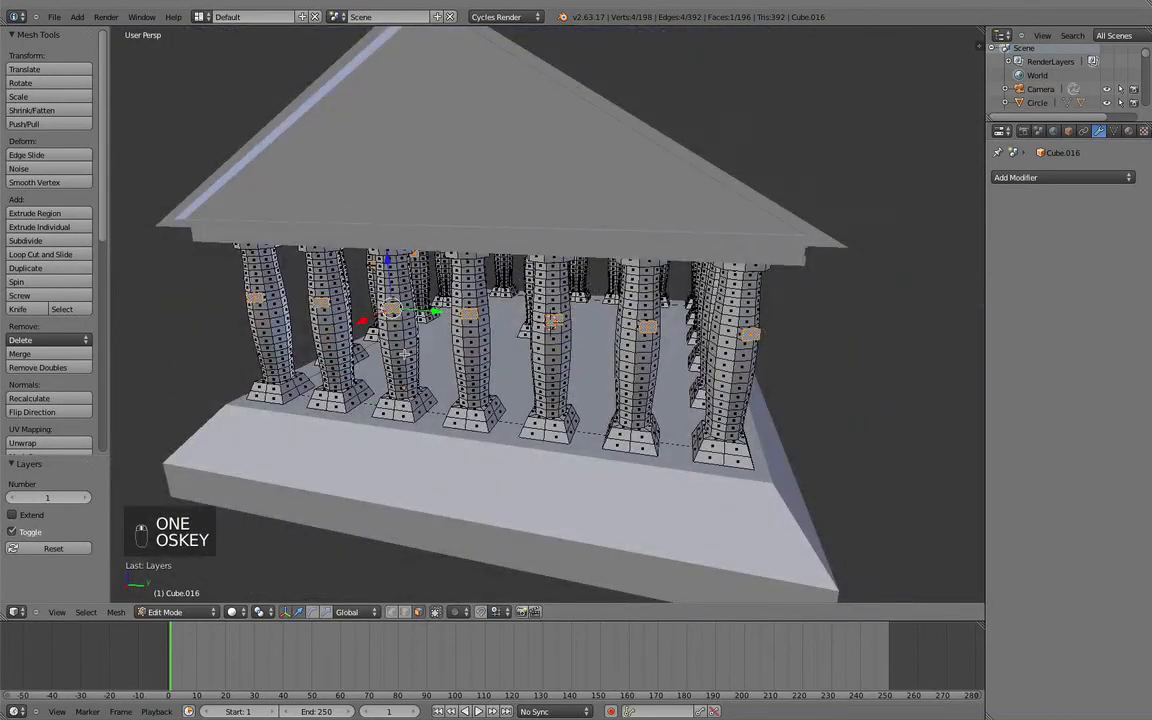
pyautogui.press('super+z')
pyautogui.press('Tab')
pyautogui.moveTo(465, 333); pyautogui.dragTo(445, 342, button='middle')
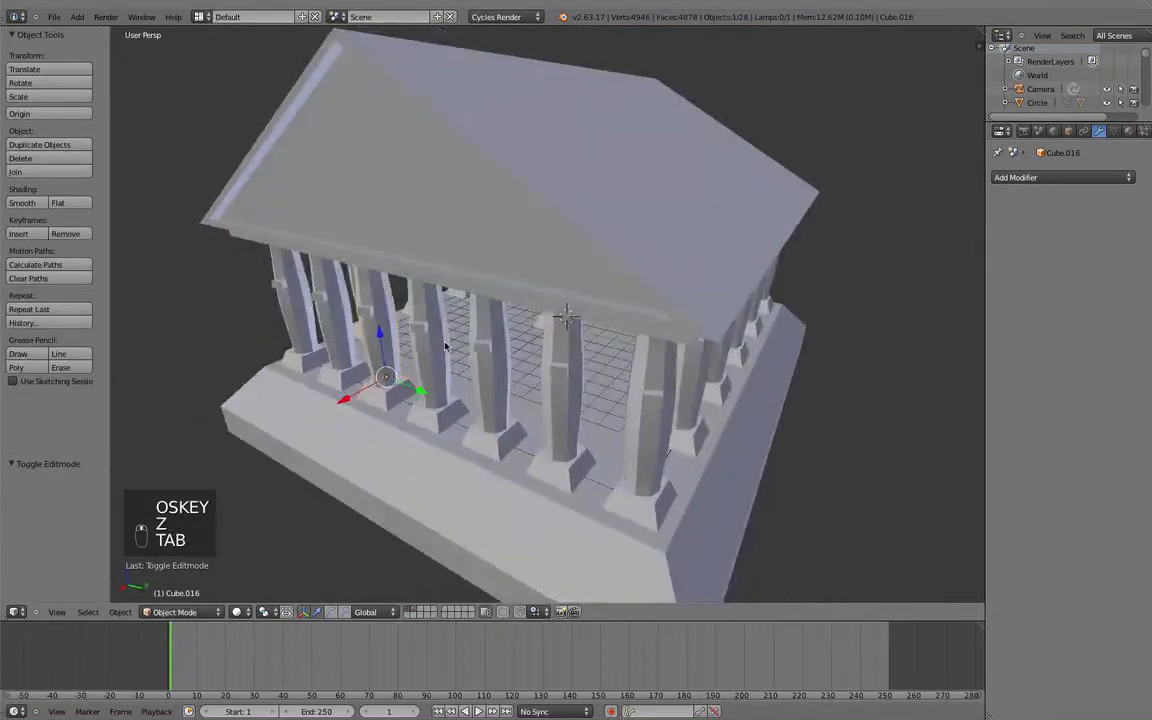
pyautogui.press('Tab')
pyautogui.press('2')
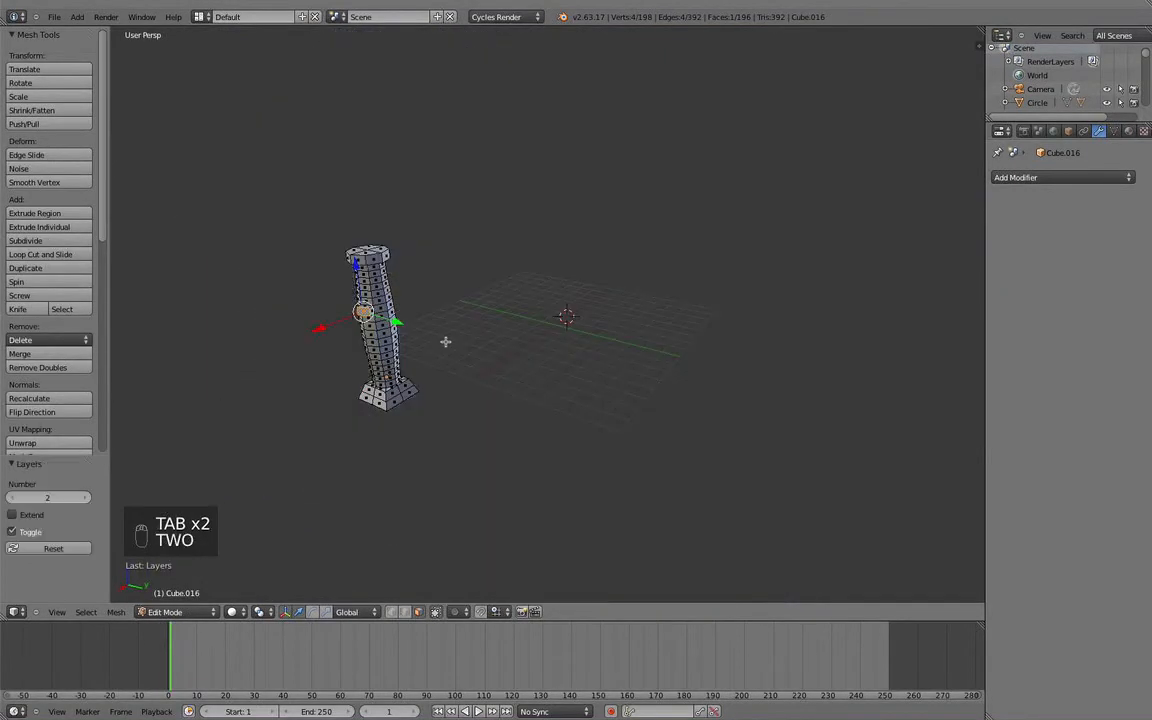
pyautogui.press('super+z')
pyautogui.press('Tab')
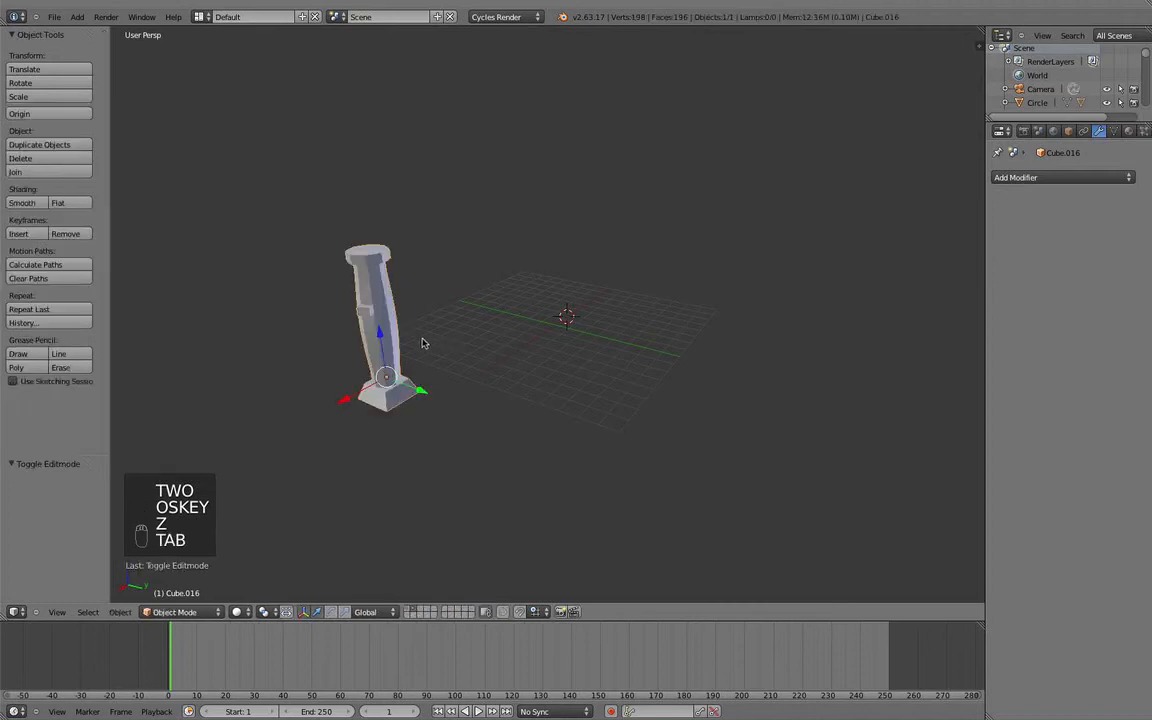
# Step: Undo the face extrusion, deselect the column's mesh and return to object mode
pyautogui.moveTo(424, 342); pyautogui.dragTo(450, 342, button='middle')
pyautogui.press('Tab')
pyautogui.press('super+z')
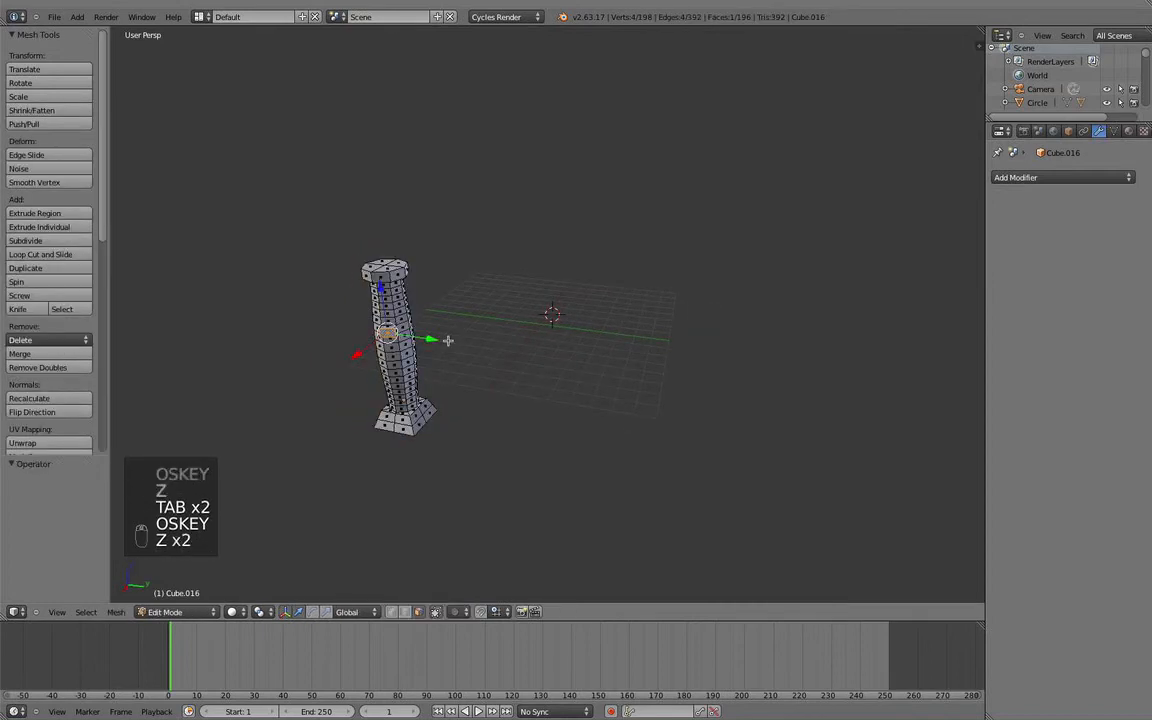
pyautogui.press('super+z')
pyautogui.press('a')
pyautogui.press('Tab')
pyautogui.moveTo(455, 342); pyautogui.dragTo(515, 307, button='middle')
pyautogui.press('Tab')
pyautogui.press('Tab')
# Step: Show layer 1 and delete the original column standing in the middle of the temple floor
pyautogui.press('1')
pyautogui.press('a')
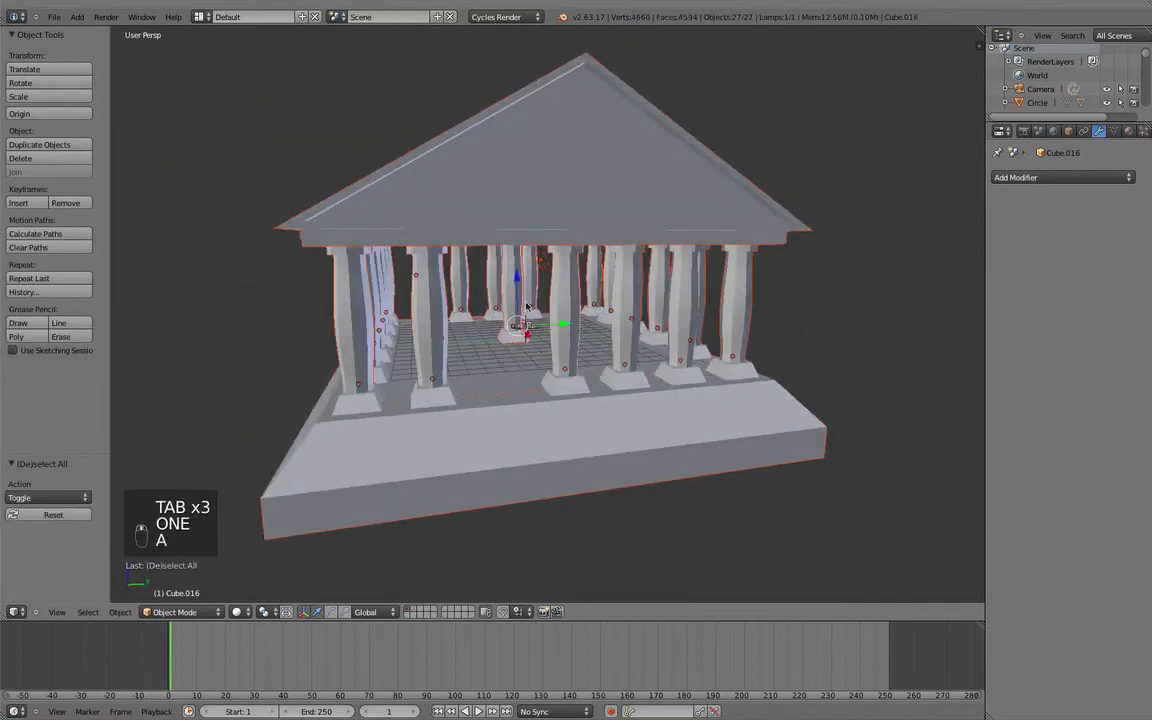
pyautogui.press('a')
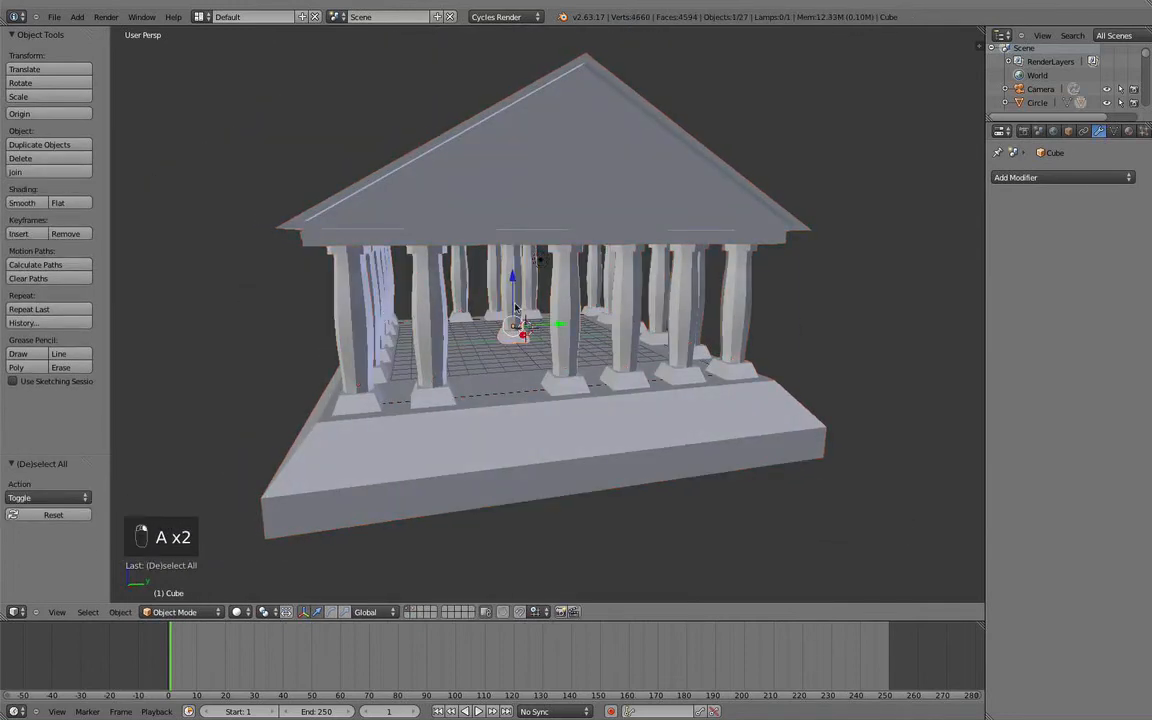
pyautogui.press('x')
pyautogui.click(515, 305)
# Step: Delete the two middle front columns to widen the temple's entrance
pyautogui.moveTo(516, 308); pyautogui.dragTo(535, 257, button='middle')
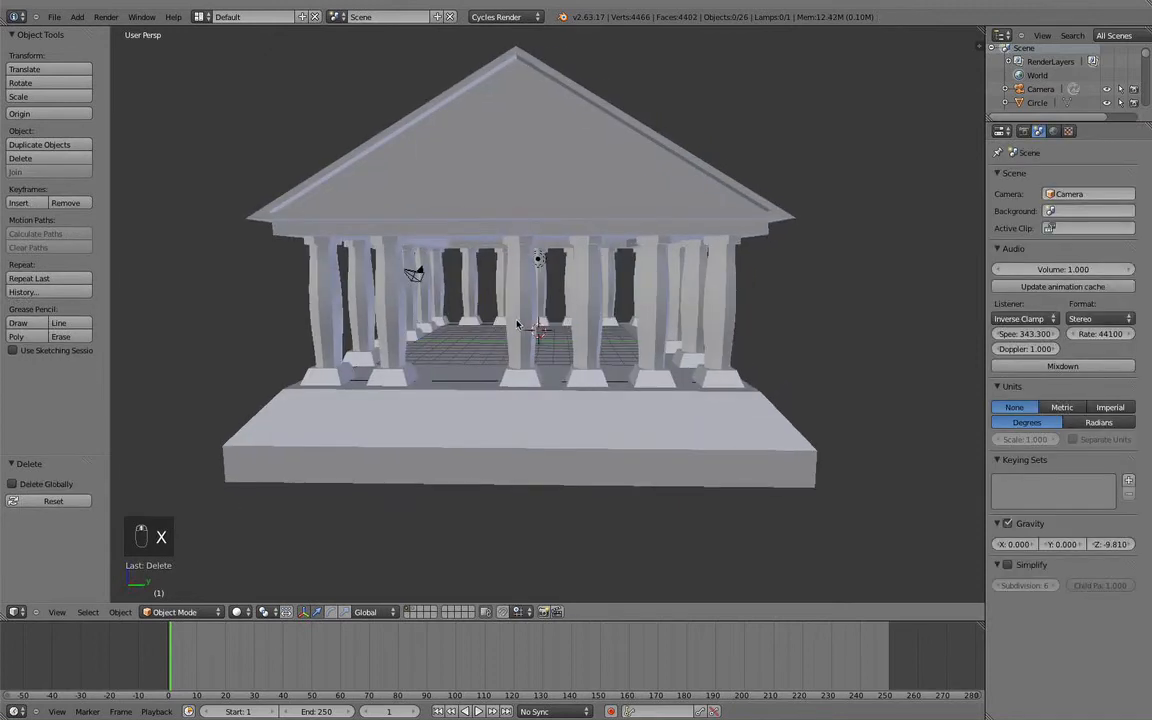
pyautogui.rightClick(534, 326)
pyautogui.press('x')
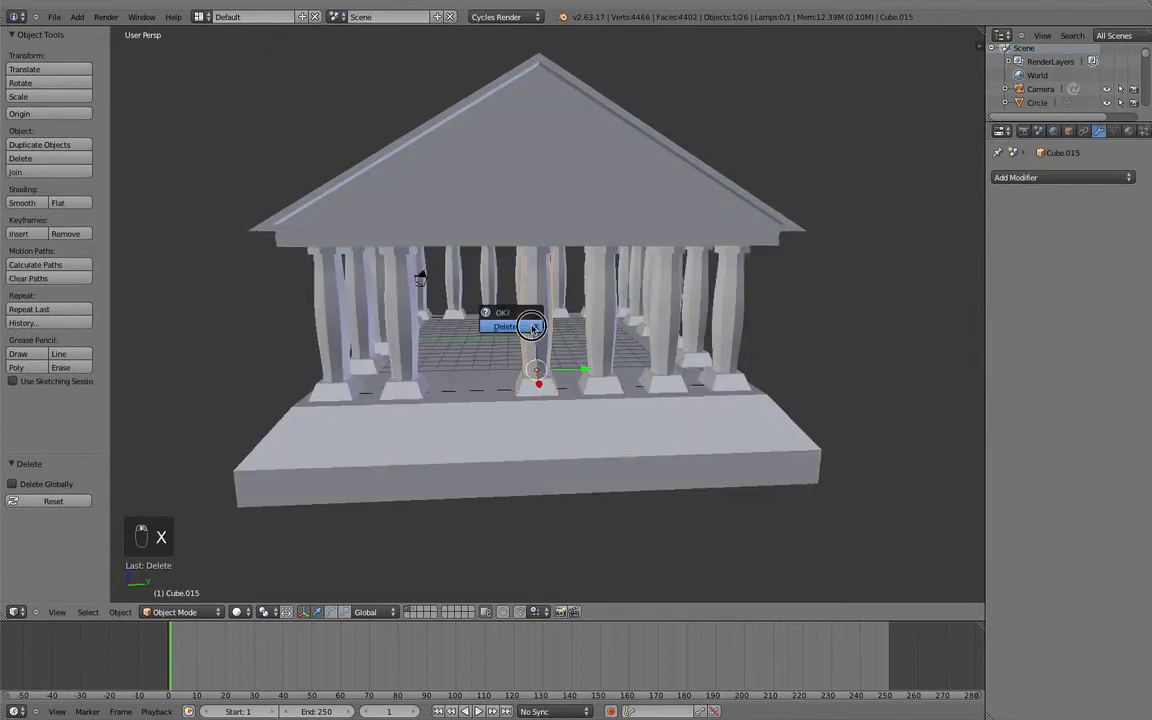
pyautogui.click(530, 322)
pyautogui.rightClick(592, 323)
pyautogui.press('x')
pyautogui.click(592, 321)
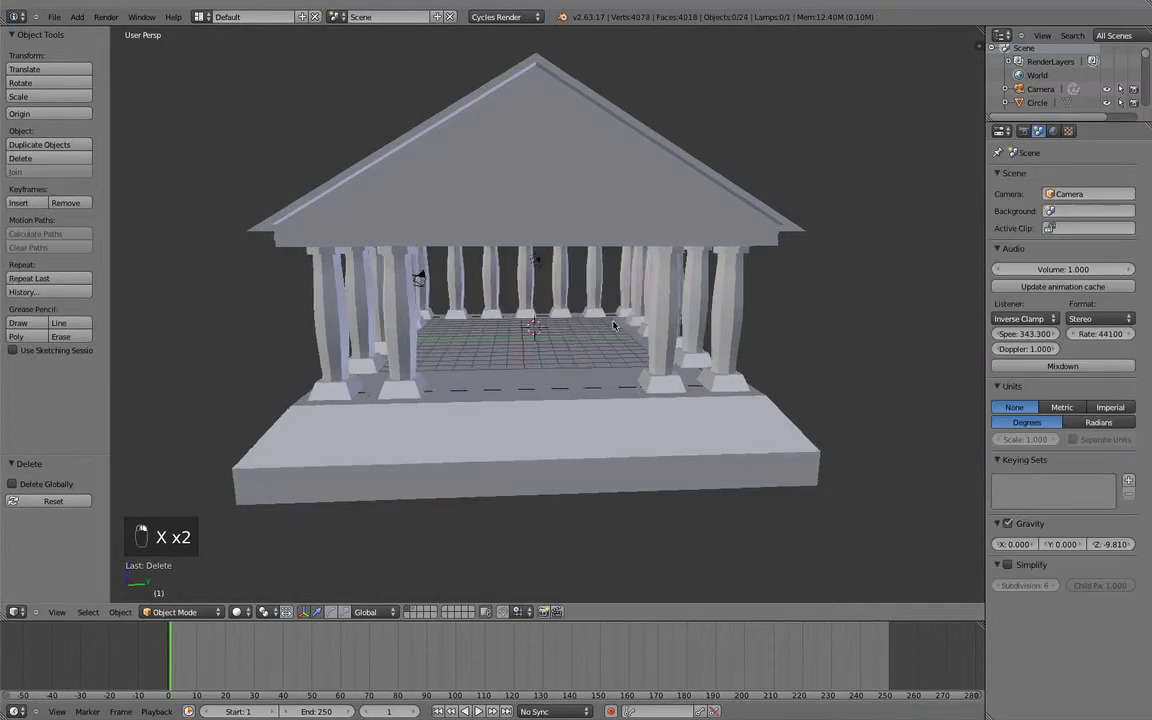
# Step: Examine the widened front entrance and remaining columns at different distances, then clear the selection
pyautogui.moveTo(592, 321); pyautogui.dragTo(632, 322, button='middle')
pyautogui.press('a')
pyautogui.rightClick(607, 322)
pyautogui.press('Tab')
pyautogui.press('Tab')
pyautogui.scroll(2, 577, 301)
pyautogui.scroll(4, 581, 289)
pyautogui.scroll(-5, 590, 297)
pyautogui.scroll(-3, 632, 322)
pyautogui.scroll(5, 636, 332)
pyautogui.press('a')
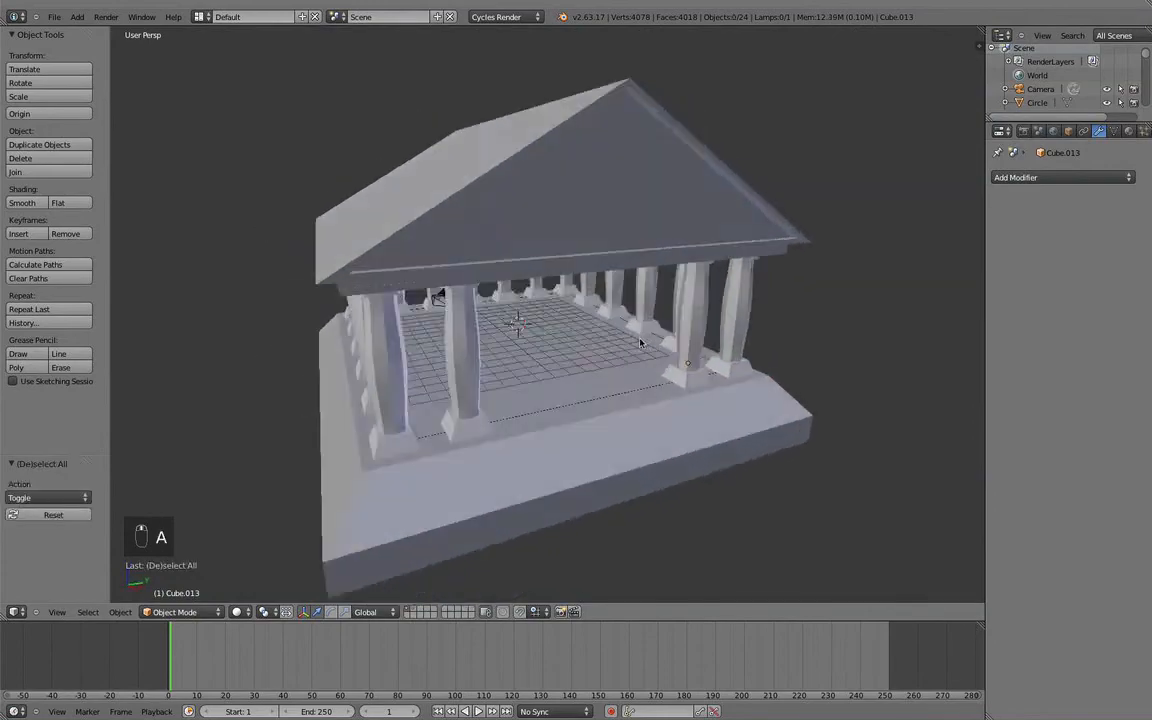
# Step: Select the inner front column beside the entrance, check its shared mesh in edit mode and deselect everything
pyautogui.scroll(5, 641, 343)
pyautogui.rightClick(766, 327)
pyautogui.press('Tab')
pyautogui.scroll(2, 703, 328)
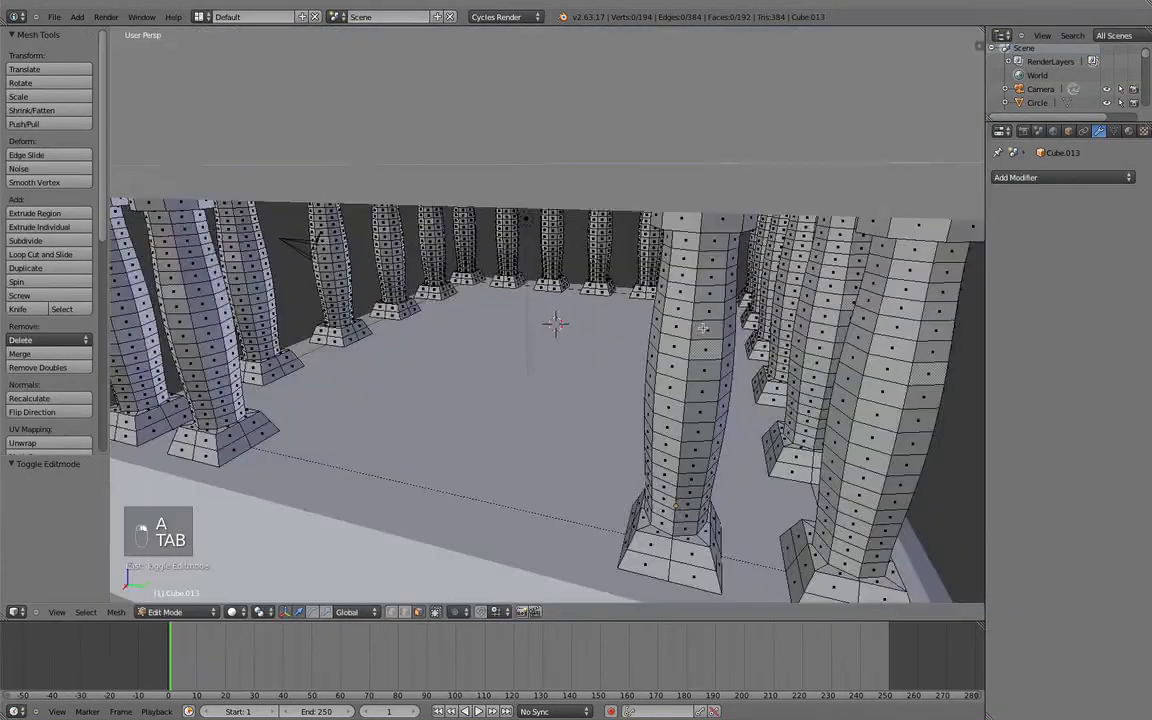
pyautogui.scroll(-2, 703, 328)
pyautogui.press('Tab')
pyautogui.press('a')
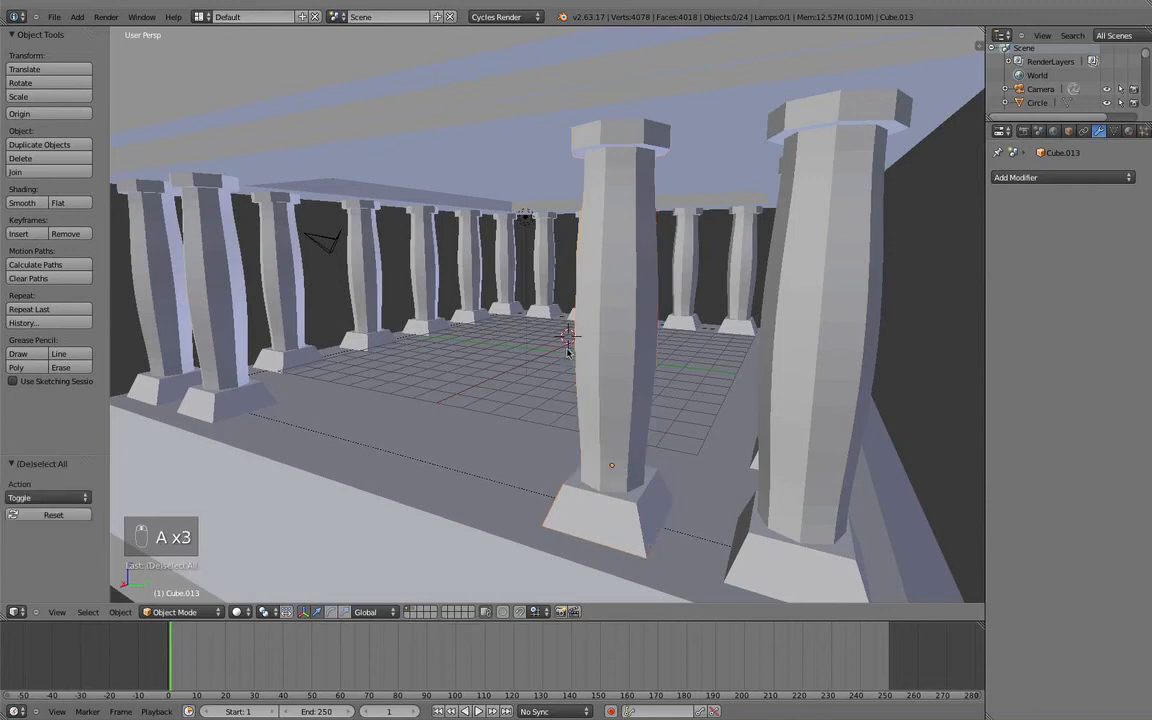
# Step: Preview the whole temple in rendered shading and return to solid shading
pyautogui.moveTo(567, 350); pyautogui.dragTo(633, 345, button='middle')
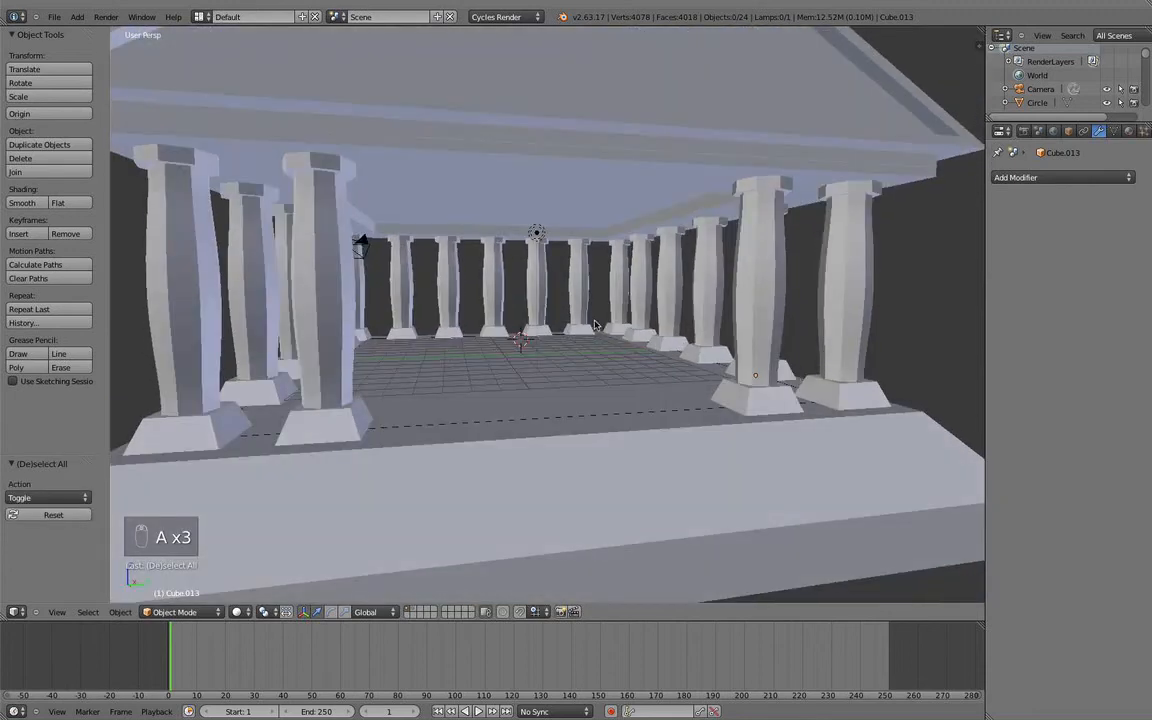
pyautogui.scroll(-8, 521, 305)
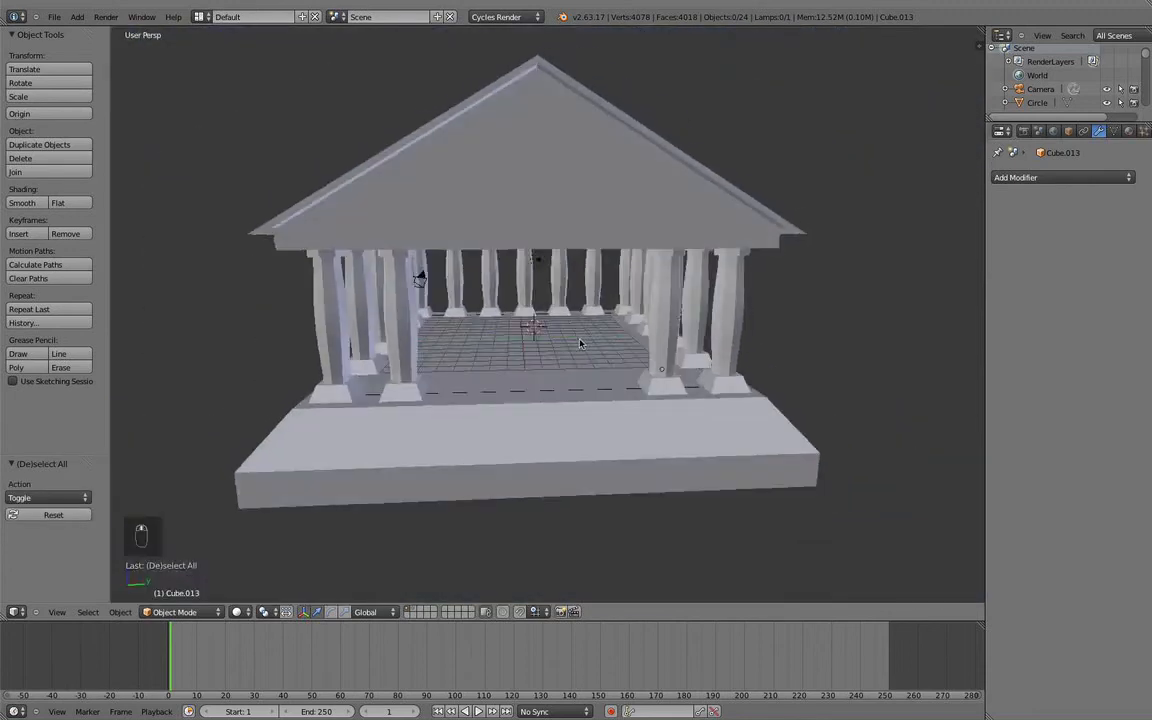
pyautogui.moveTo(521, 305); pyautogui.dragTo(288, 105, button='middle')
pyautogui.scroll(2, 520, 346)
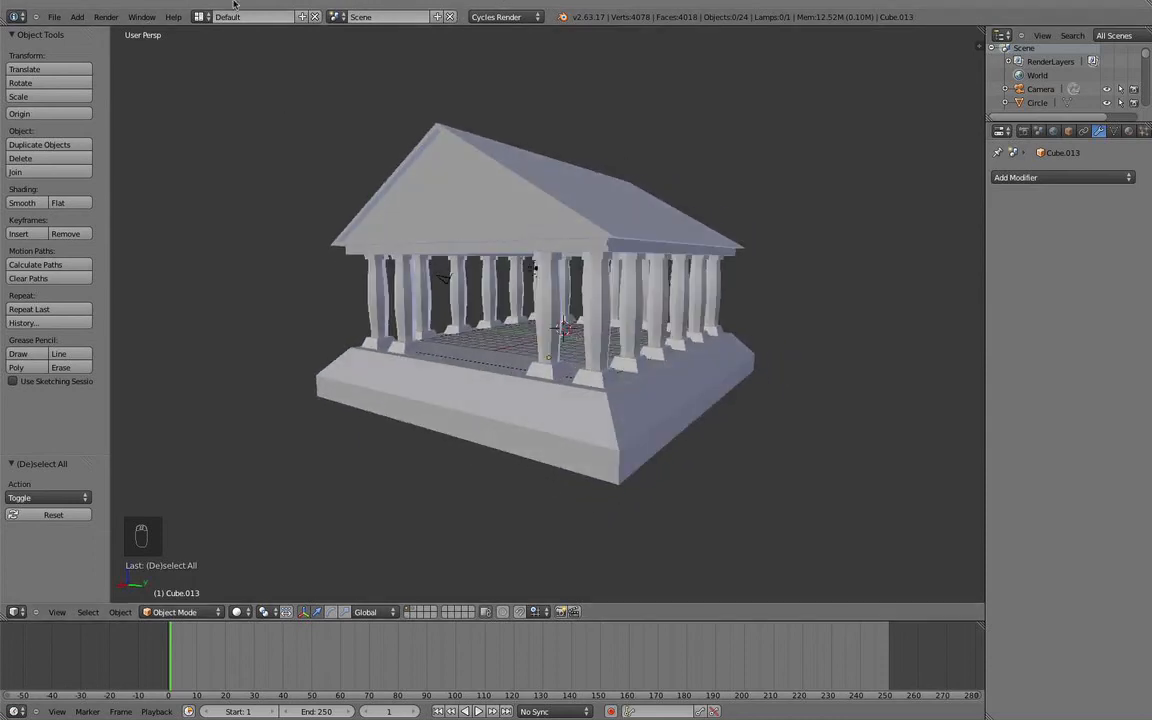
pyautogui.click(237, 611)
pyautogui.click(270, 523)
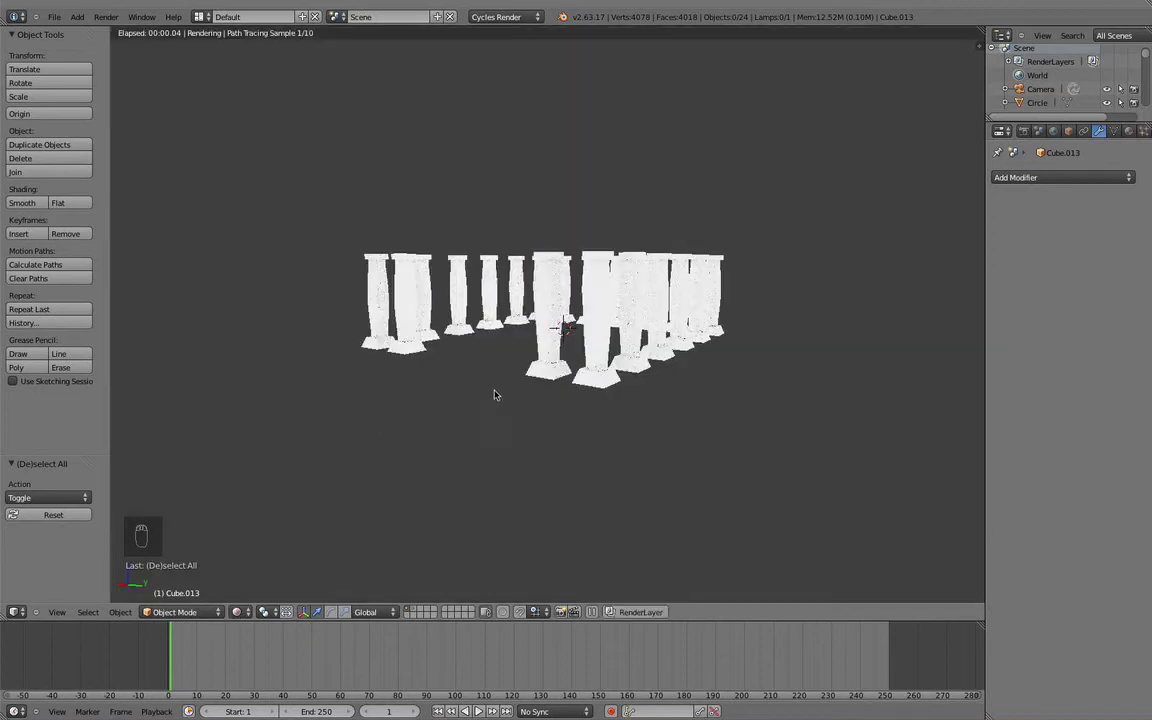
pyautogui.press('z')
pyautogui.press('z')
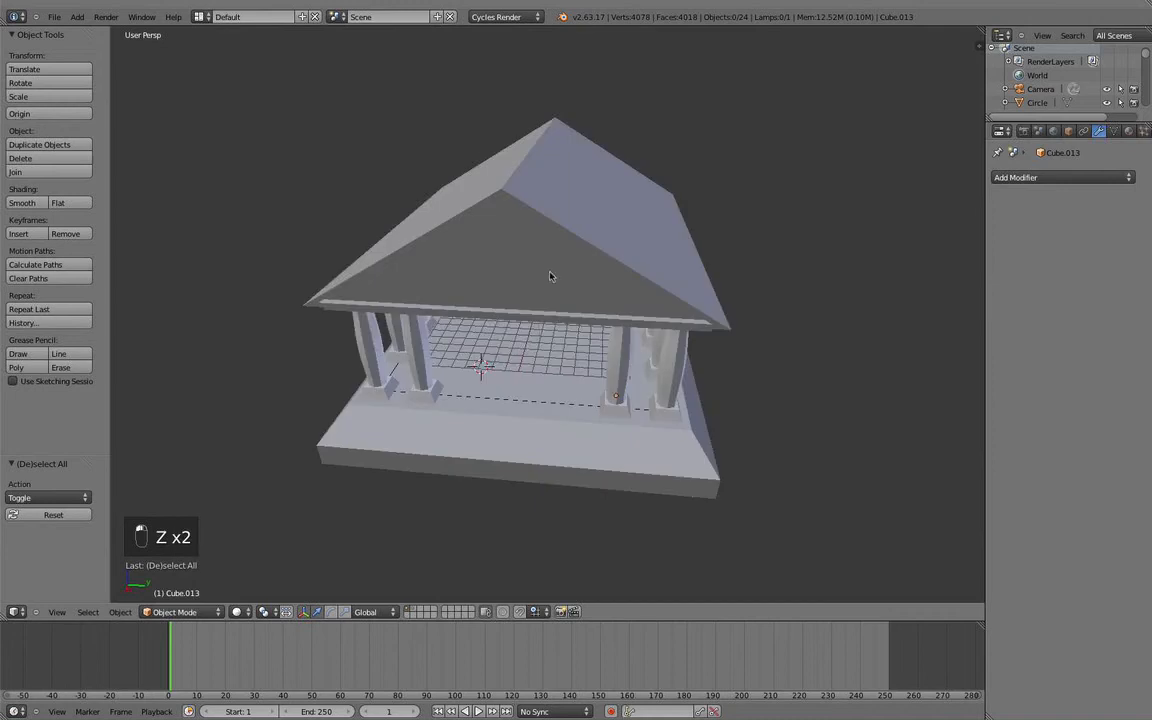
# Step: Select the roof and add a new material to it
pyautogui.rightClick(642, 231)
pyautogui.moveTo(953, 177); pyautogui.dragTo(900, 185, button='middle')
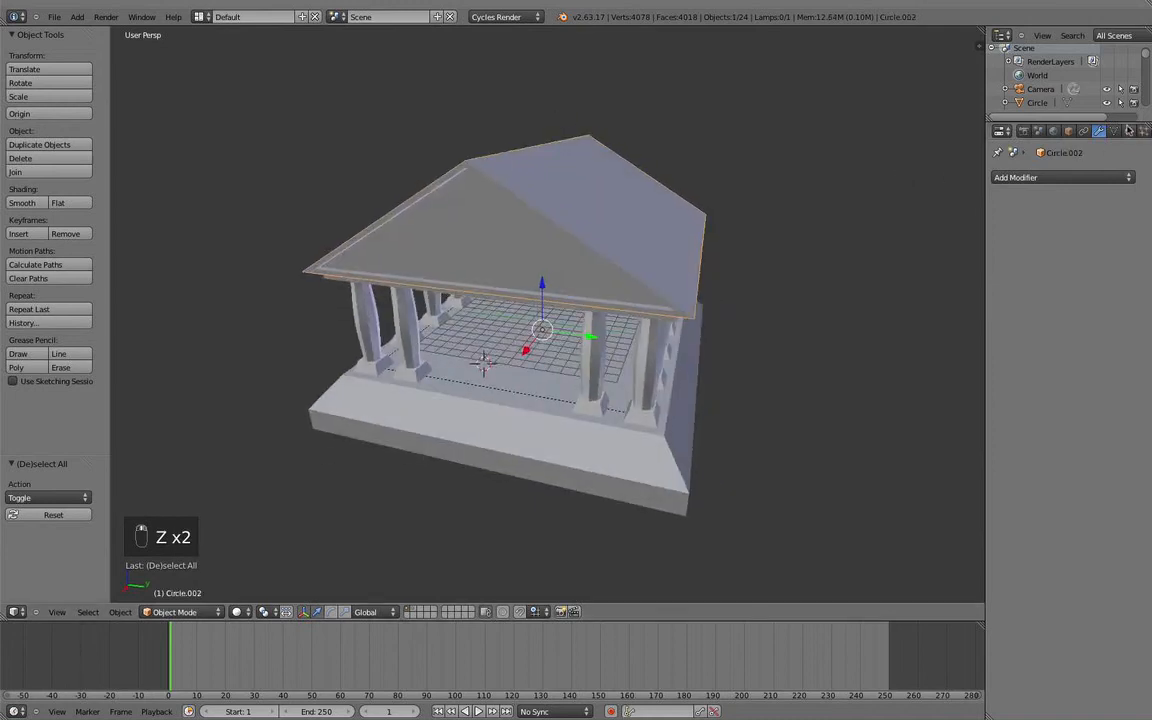
pyautogui.click(1129, 131)
pyautogui.click(1050, 220)
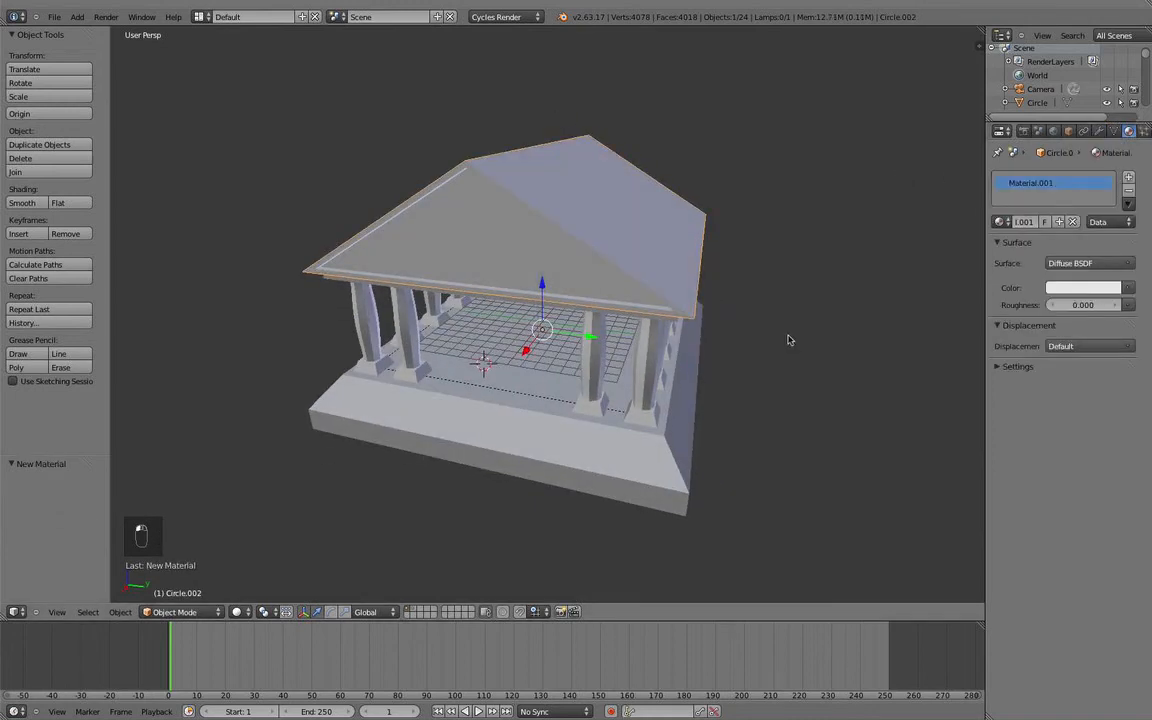
# Step: Select the front corner column and assign its existing Material to the entire mesh in edit mode
pyautogui.rightClick(657, 357)
pyautogui.press('a')
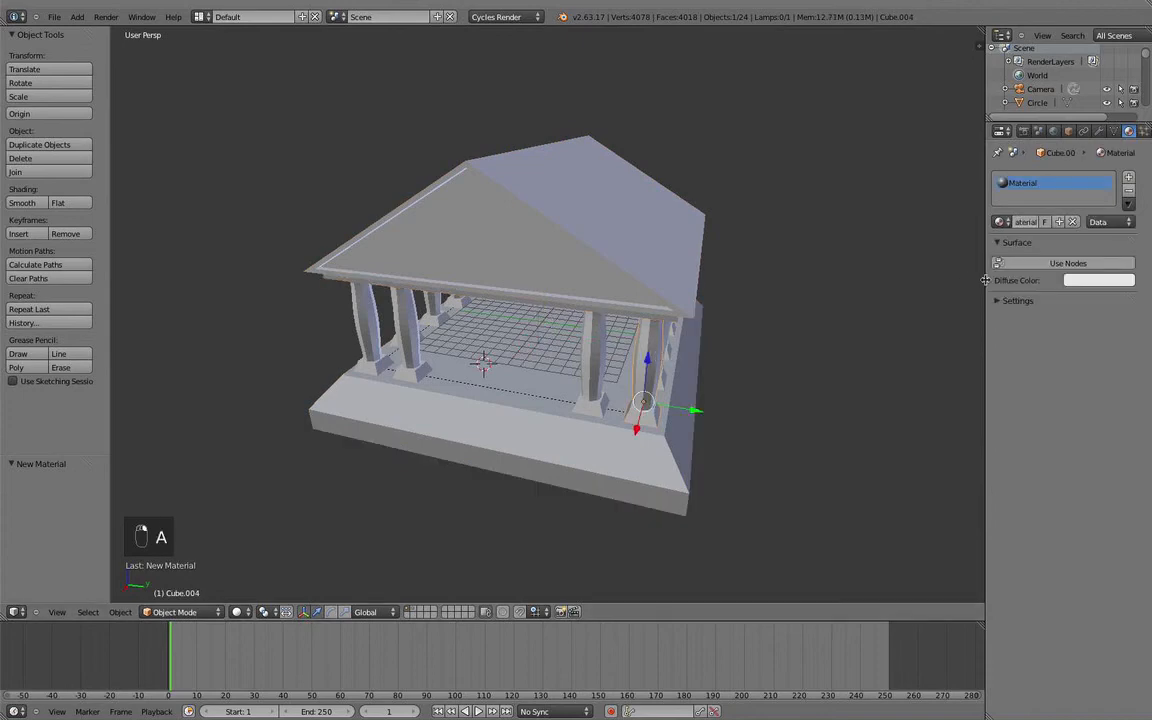
pyautogui.press('Tab')
pyautogui.moveTo(851, 332); pyautogui.dragTo(770, 300, button='middle')
pyautogui.press('Tab')
pyautogui.press('a')
pyautogui.press('a')
pyautogui.press('a')
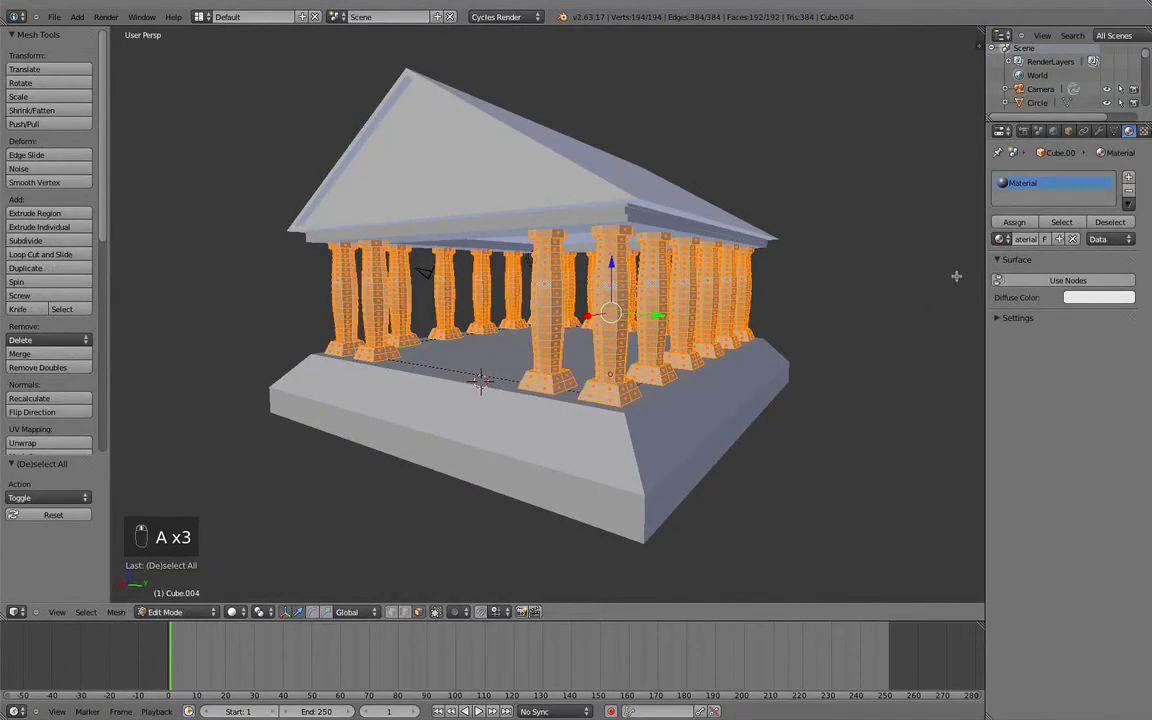
pyautogui.click(1013, 223)
pyautogui.press('Tab')
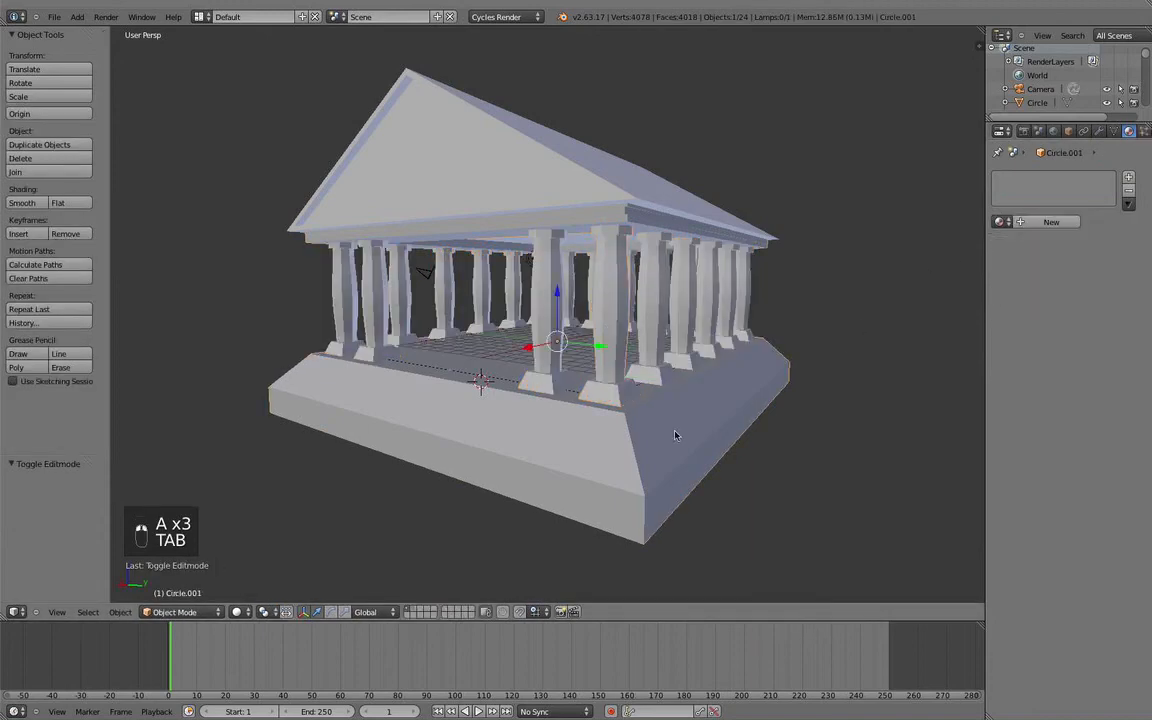
# Step: Give the stepped base the existing Material and deselect everything
pyautogui.click(1001, 221)
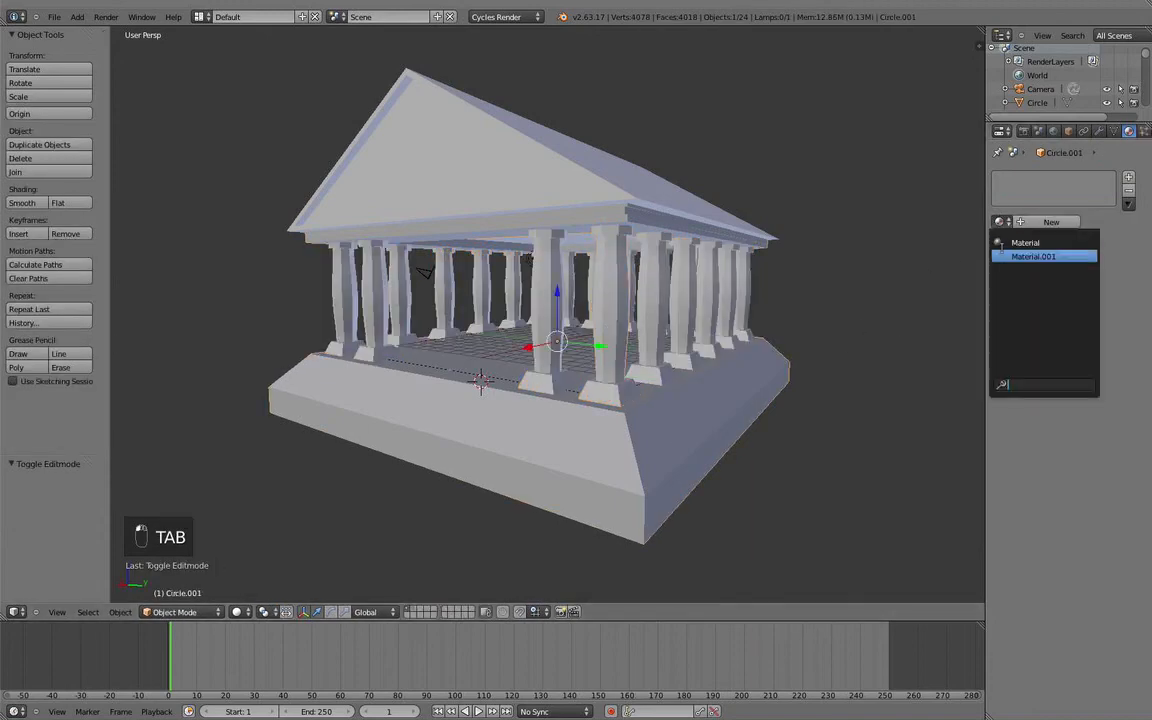
pyautogui.click(1005, 250)
pyautogui.scroll(-3, 728, 306)
pyautogui.press('a')
# Step: Preview the temple's front in rendered shading and return to solid shading
pyautogui.moveTo(728, 306); pyautogui.dragTo(600, 330, button='middle')
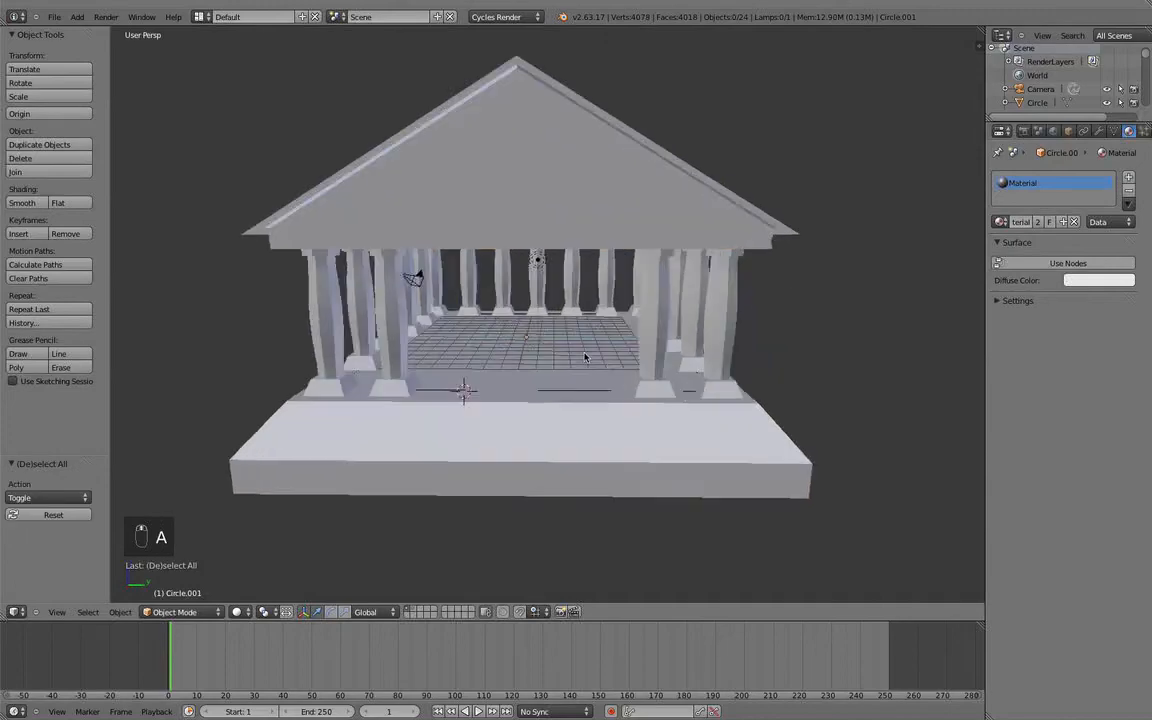
pyautogui.scroll(4, 600, 330)
pyautogui.click(237, 612)
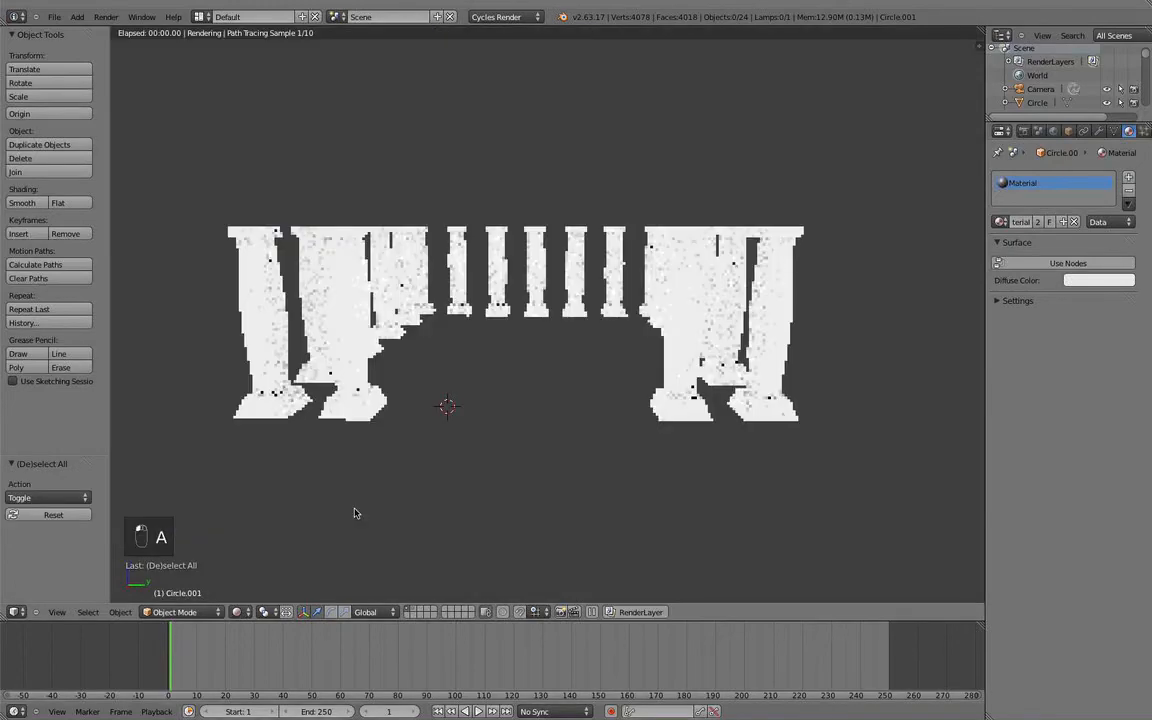
pyautogui.click(240, 469)
pyautogui.moveTo(534, 410); pyautogui.dragTo(489, 440, button='middle')
pyautogui.press('z')
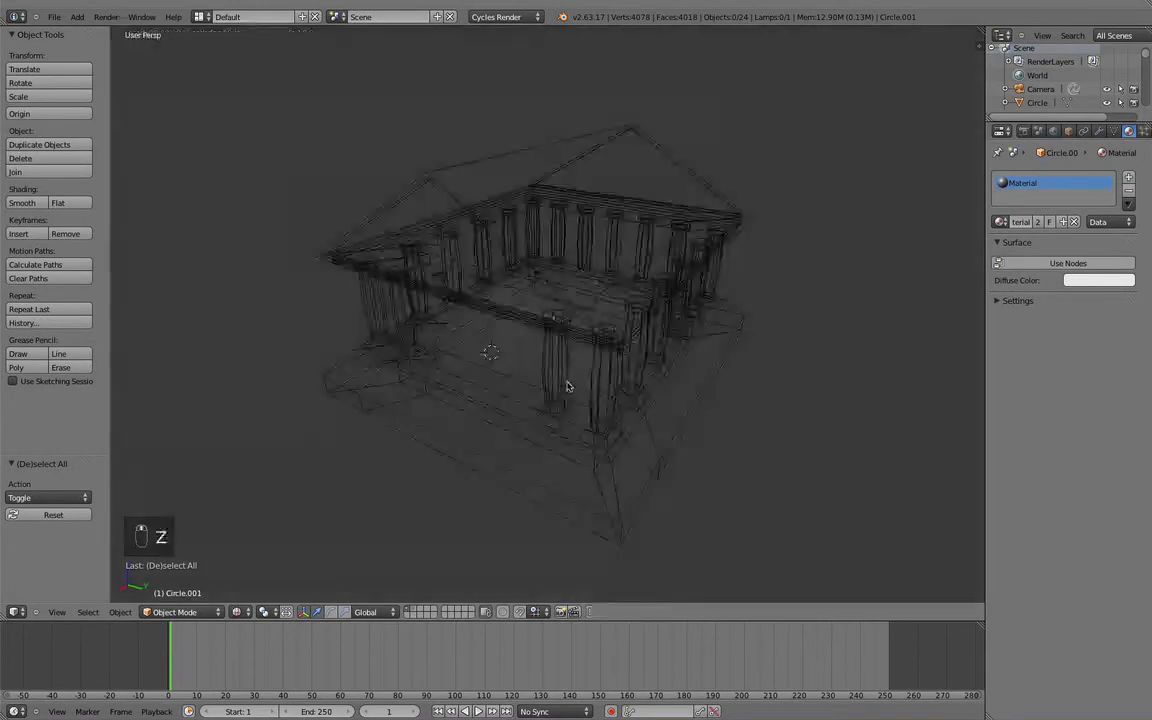
pyautogui.press('z')
# Step: Move the roof to layer 2 and display that layer
pyautogui.rightClick(545, 277)
pyautogui.moveTo(545, 277); pyautogui.dragTo(555, 260, button='middle')
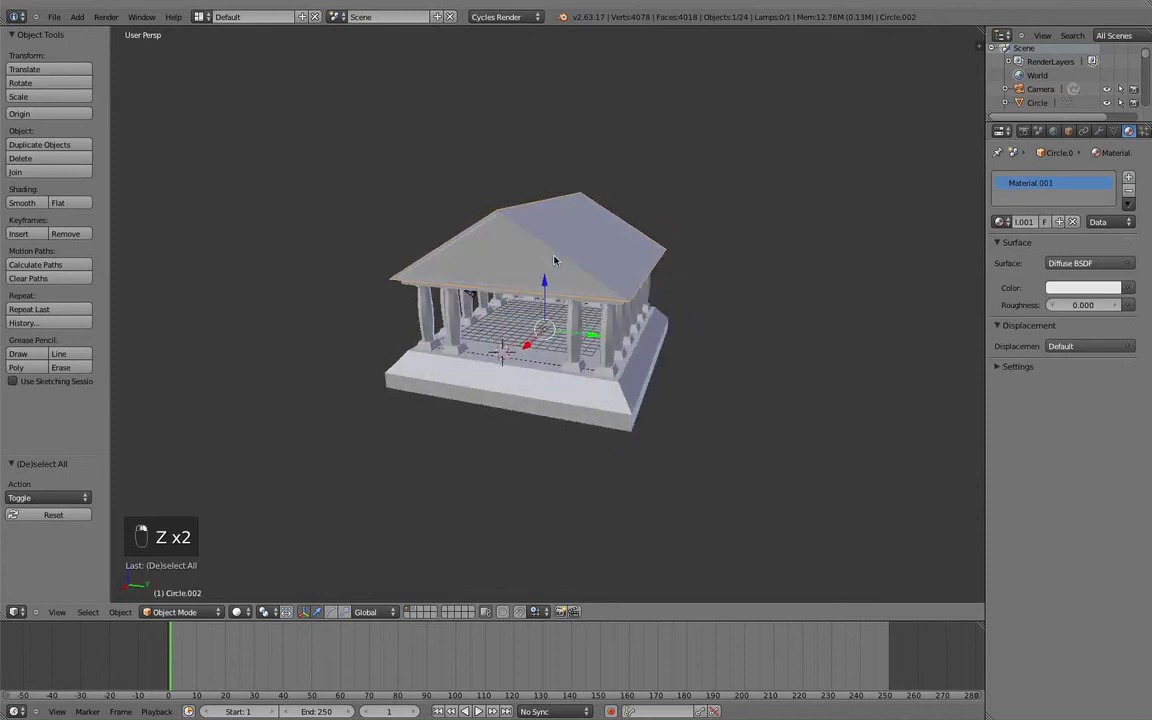
pyautogui.press('m')
pyautogui.click(667, 275)
pyautogui.press('2')
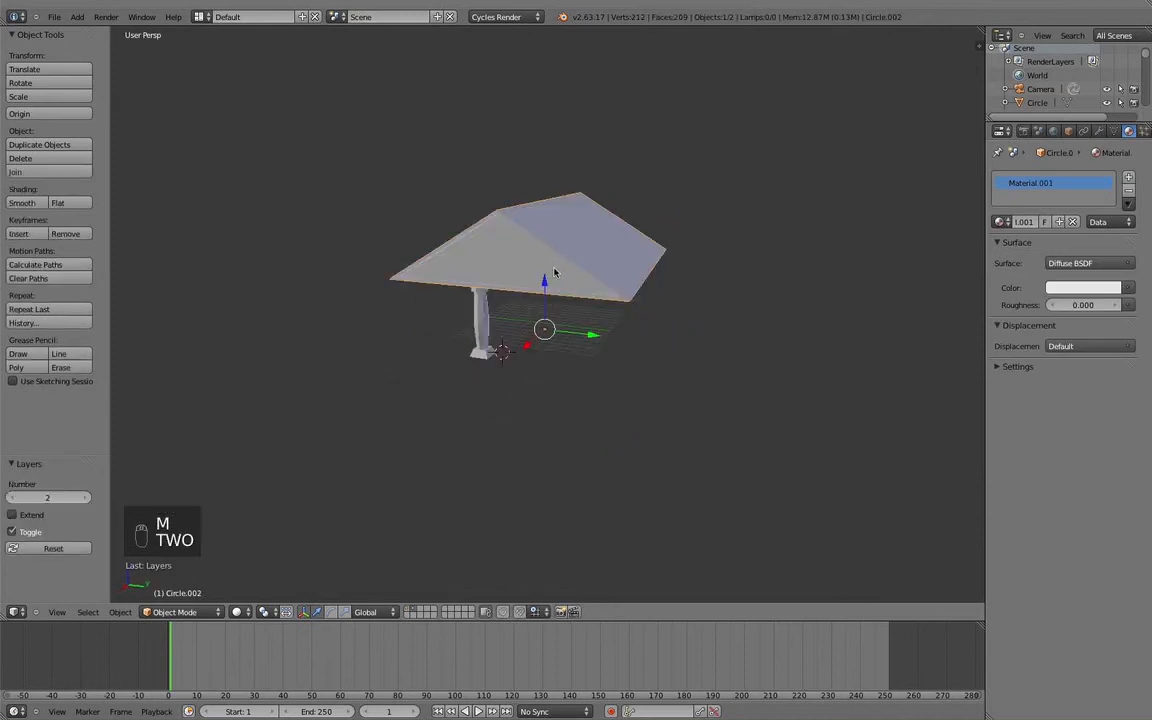
# Step: Deselect everything and compare the objects on layers 2 and 1 in rendered shading, ending on layer 2
pyautogui.press('a')
pyautogui.click(240, 611)
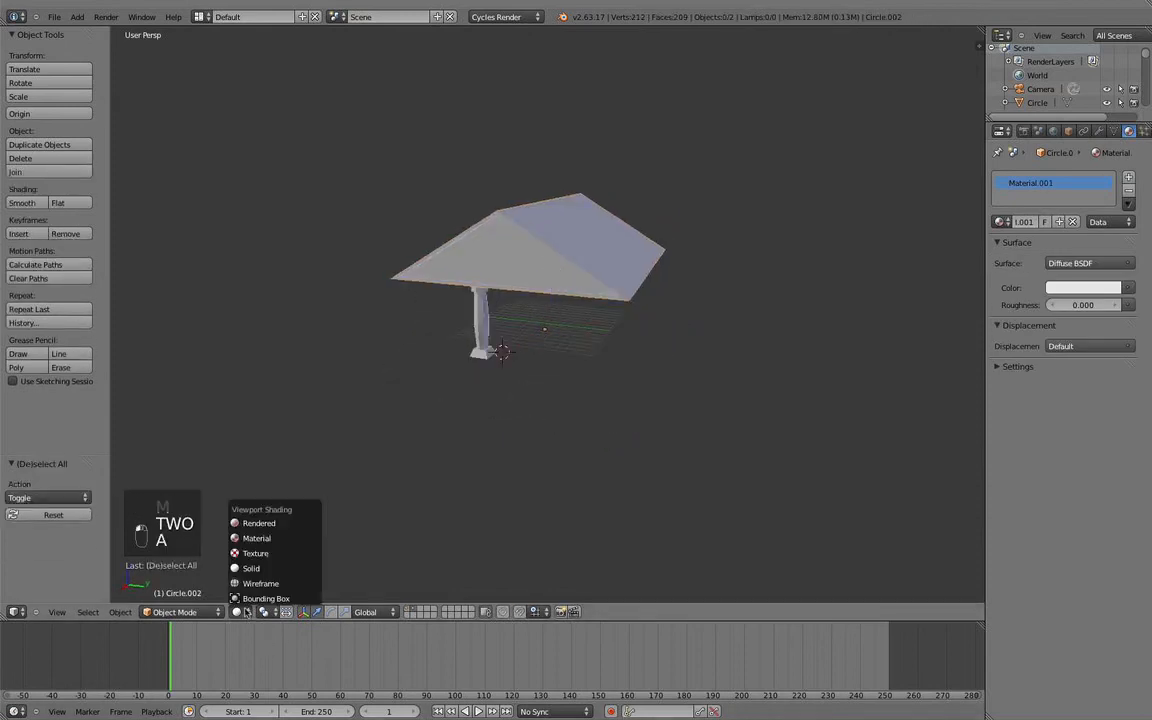
pyautogui.click(279, 525)
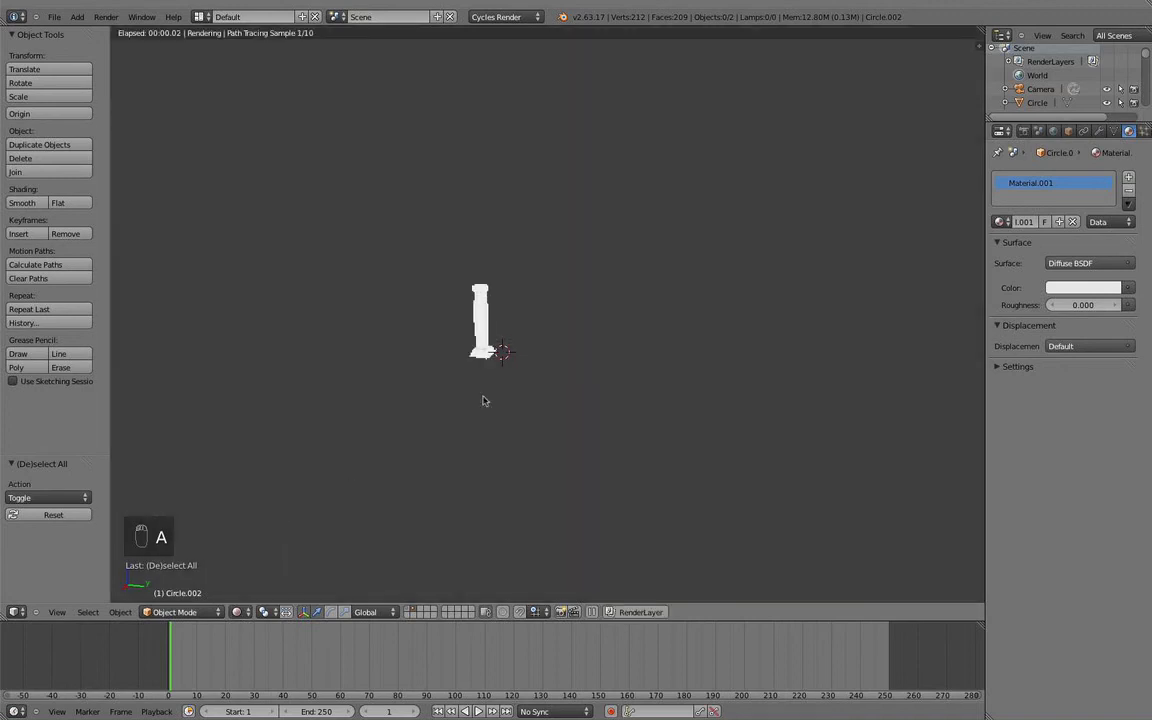
pyautogui.press('1')
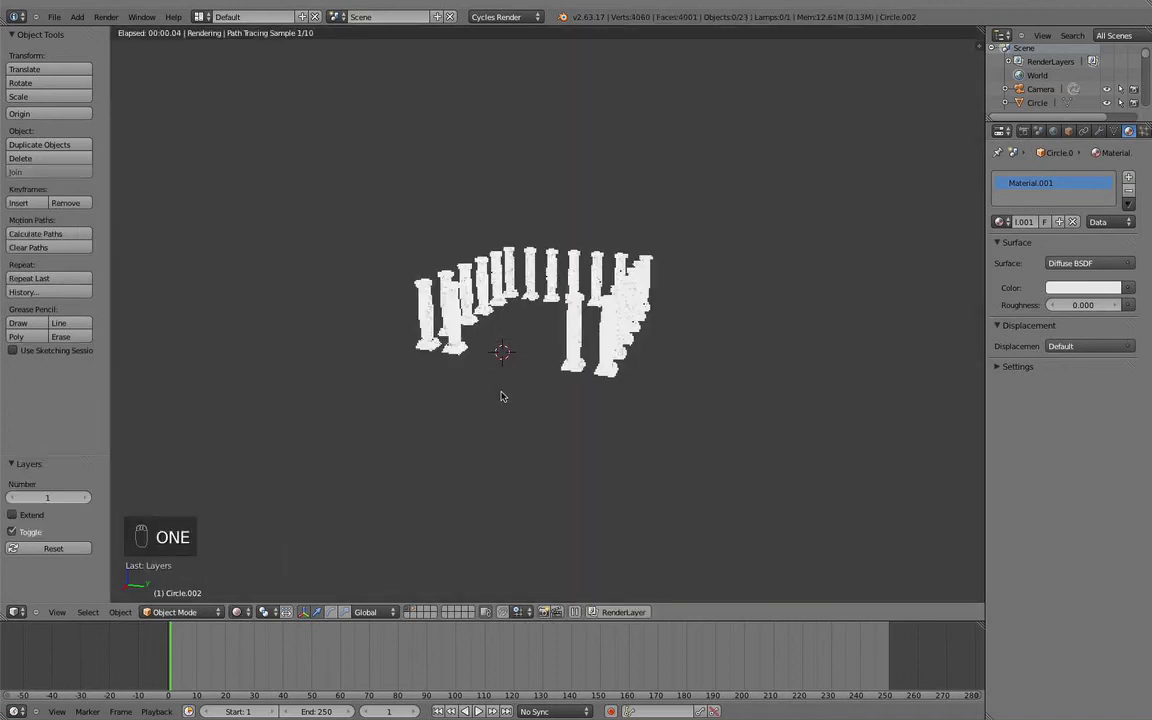
pyautogui.press('x')
pyautogui.press('2')
pyautogui.press('x')
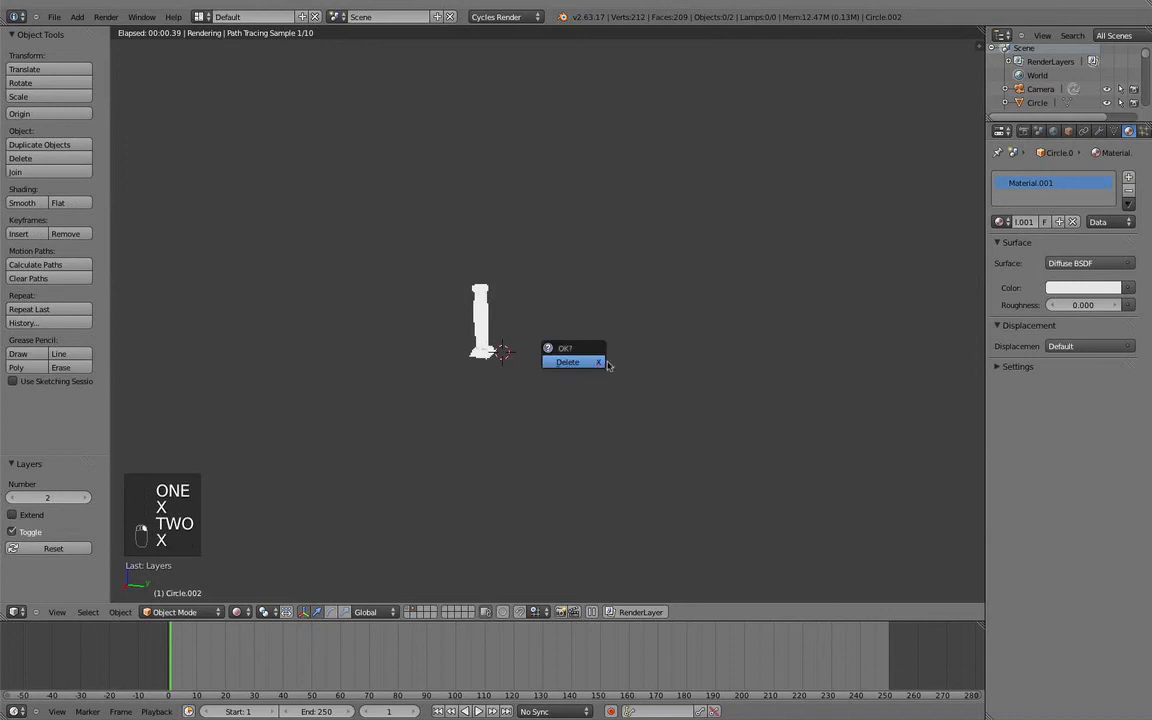
pyautogui.click(688, 360)
# Step: Switch to wireframe shading, move the roof back to layer 1, display that layer and deselect everything
pyautogui.press('z')
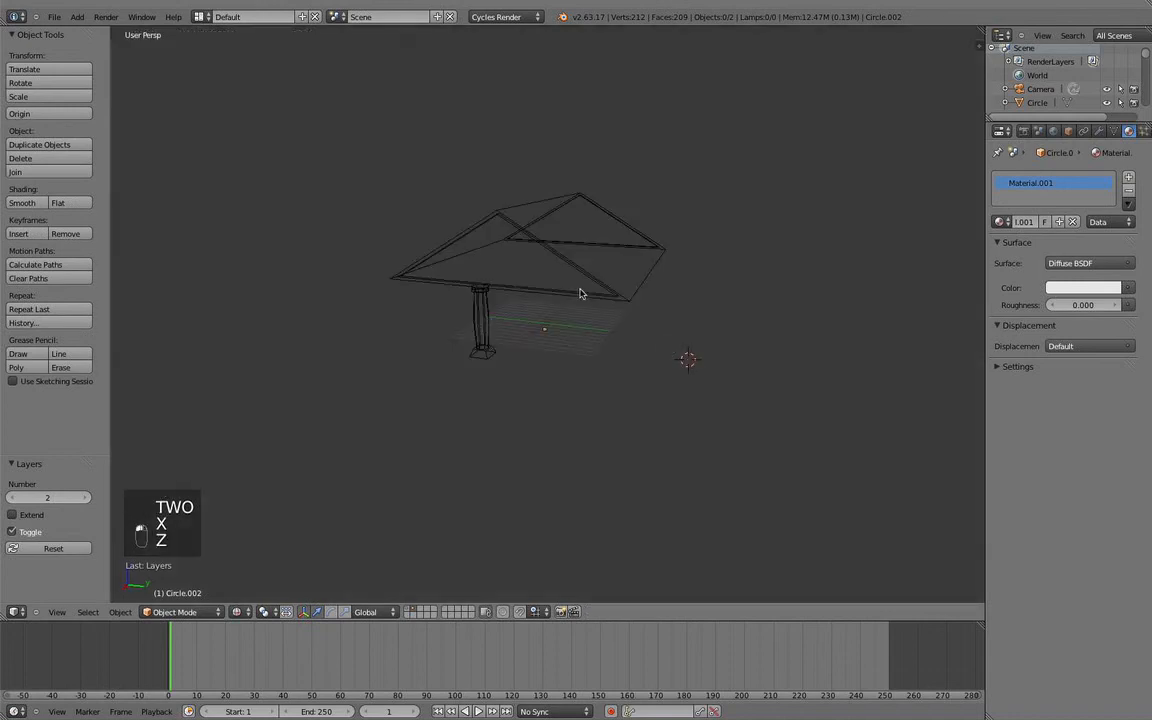
pyautogui.rightClick(560, 255)
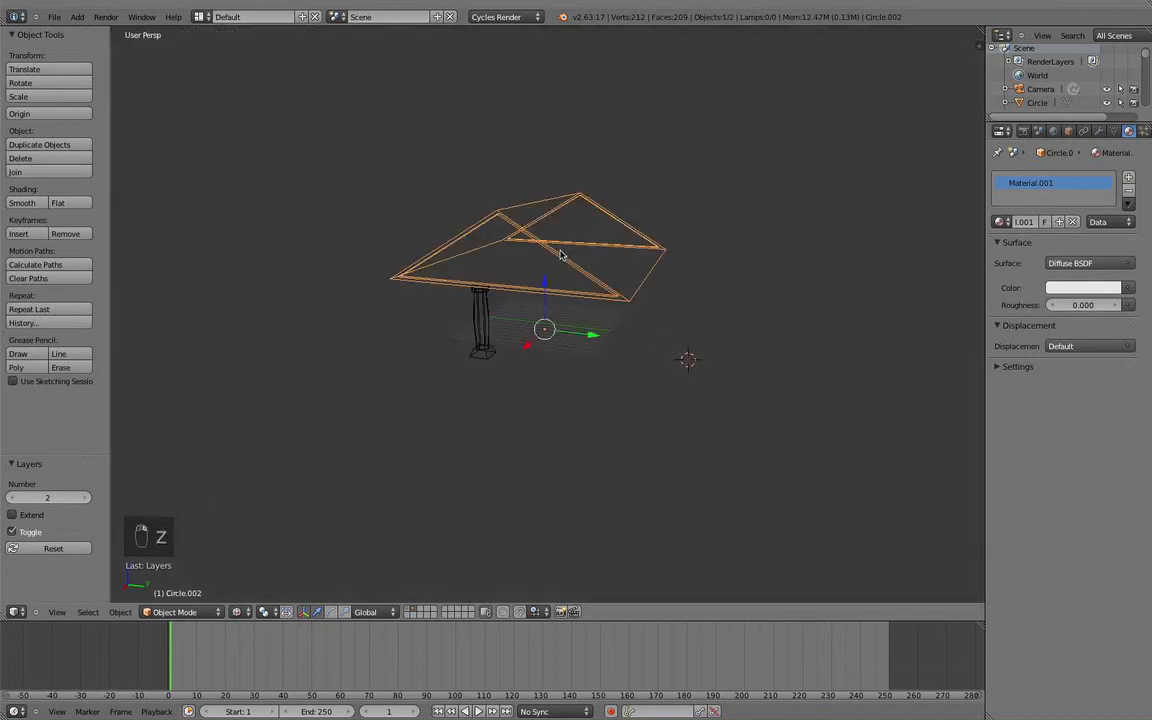
pyautogui.press('m')
pyautogui.click(666, 274)
pyautogui.press('1')
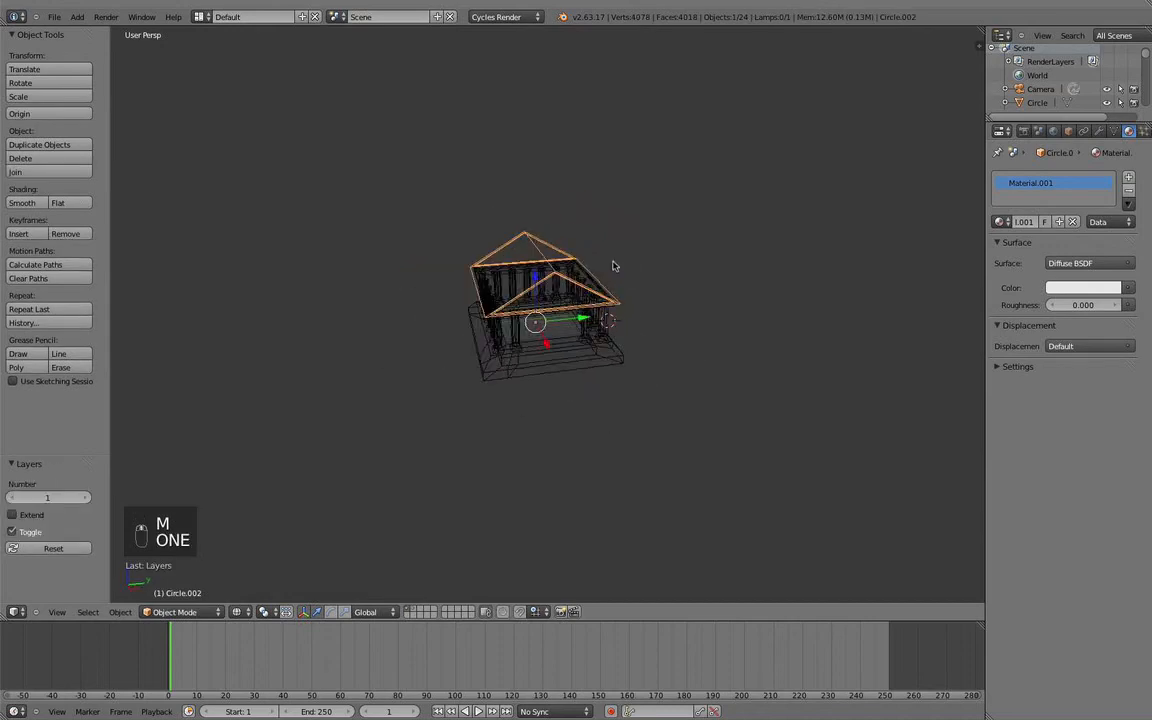
pyautogui.press('a')
# Step: Return to solid shading and examine the temple's gable, columns, floor and base from the front and corner
pyautogui.scroll(4, 615, 266)
pyautogui.moveTo(617, 305); pyautogui.dragTo(616, 267, button='middle')
pyautogui.scroll(4, 616, 267)
pyautogui.moveTo(632, 275); pyautogui.dragTo(540, 315, button='middle')
pyautogui.scroll(-5, 538, 317)
pyautogui.scroll(2, 464, 326)
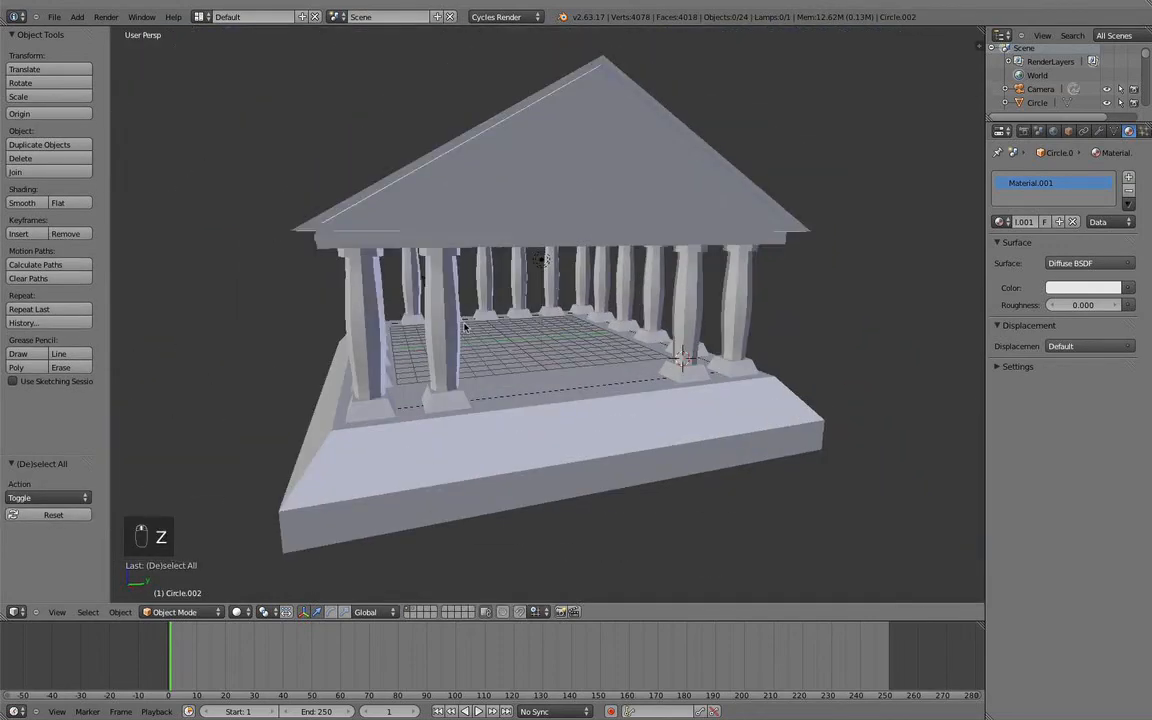
pyautogui.moveTo(617, 318); pyautogui.dragTo(627, 357, button='middle')
pyautogui.scroll(6, 669, 323)
pyautogui.scroll(-5, 522, 193)
pyautogui.scroll(5, 607, 306)
pyautogui.scroll(-6, 580, 310)
pyautogui.scroll(4, 620, 341)
pyautogui.scroll(-3, 563, 377)
pyautogui.moveTo(563, 377); pyautogui.dragTo(618, 373, button='middle')
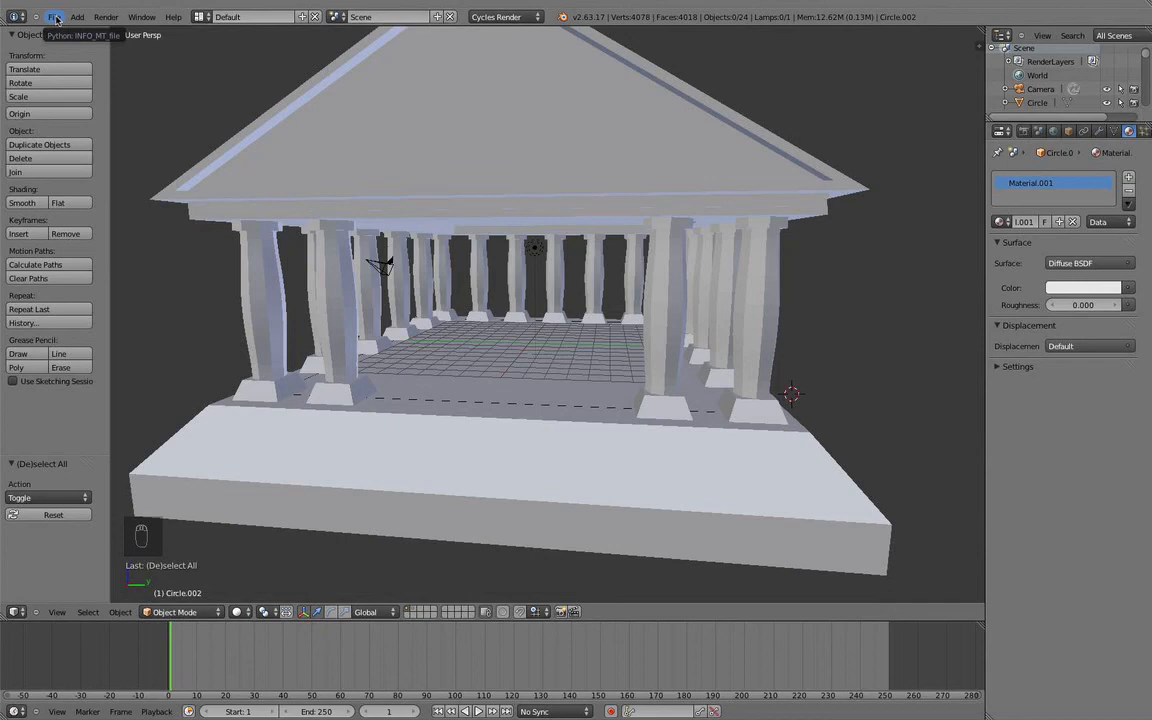
pyautogui.scroll(-4, 175, 147)
pyautogui.scroll(3, 334, 218)
pyautogui.moveTo(252, 193); pyautogui.dragTo(321, 193, button='middle')
pyautogui.scroll(-3, 321, 193)
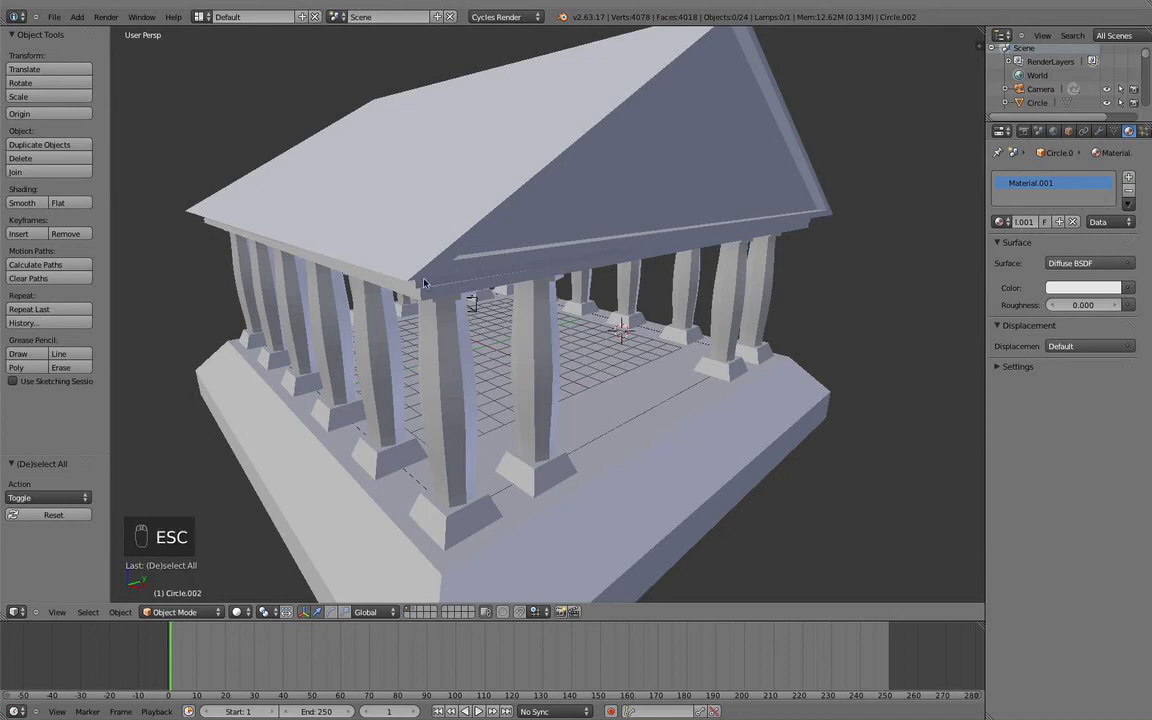
# Step: Turn off the fullscreen mode of the program window
pyautogui.click(141, 17)
pyautogui.click(141, 18)
pyautogui.click(160, 44)
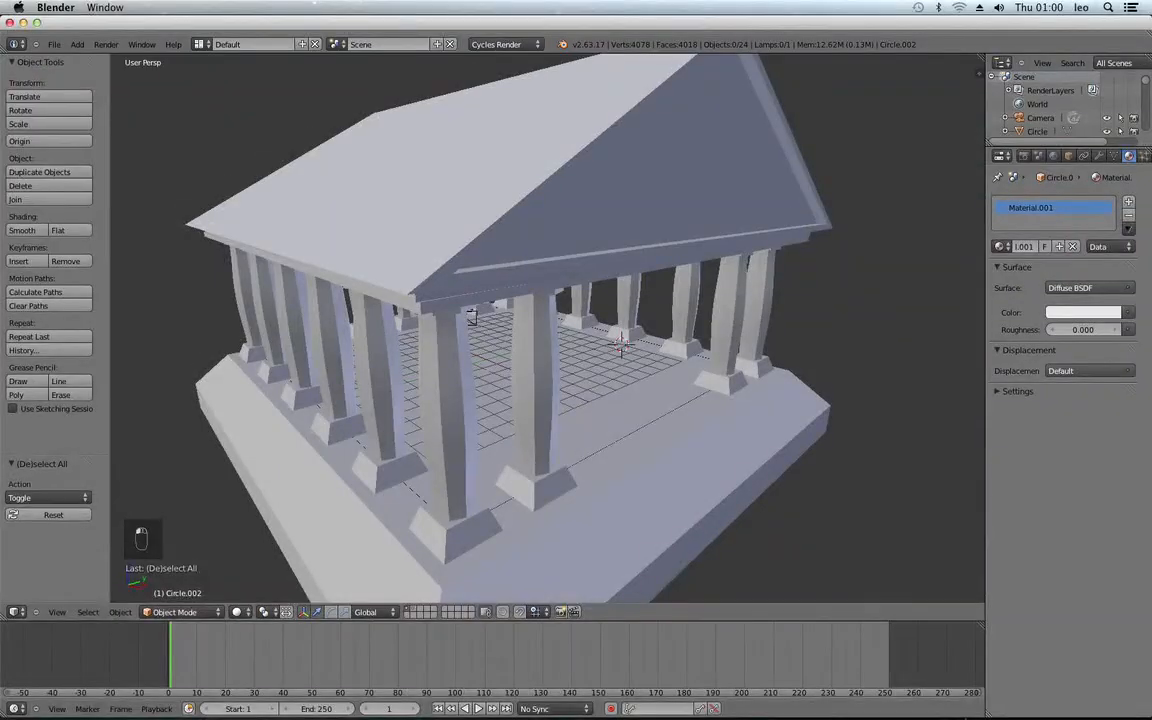